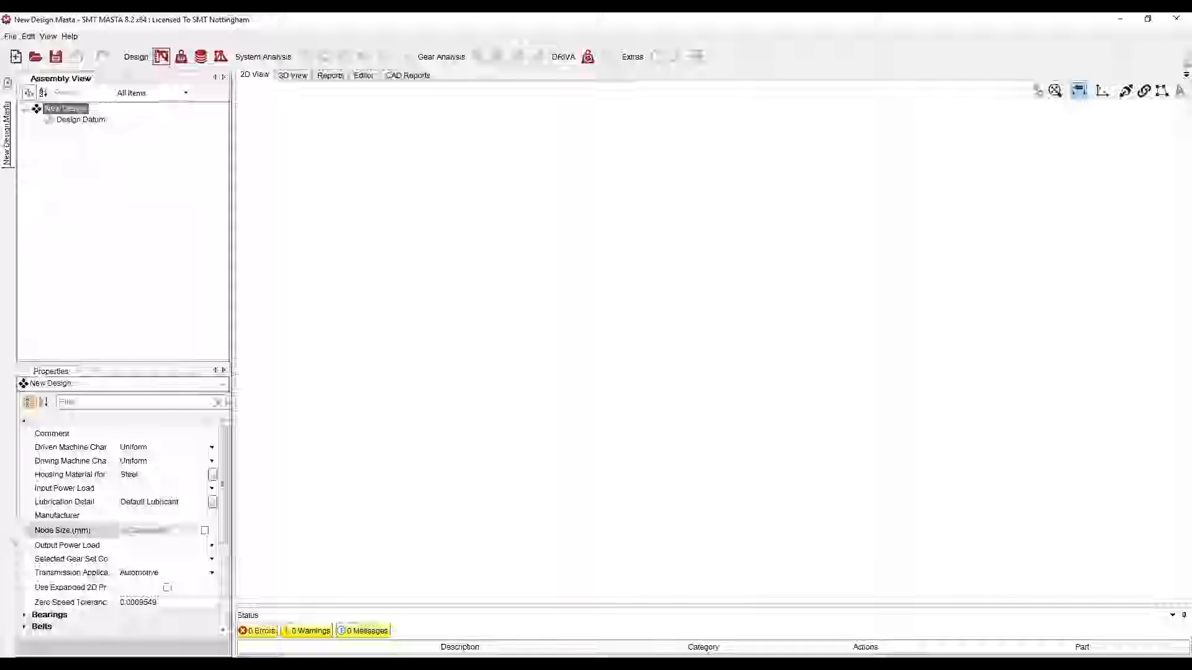
Step: Open the Scooter Gearbox example design from the Automotive examples
click(10, 36)
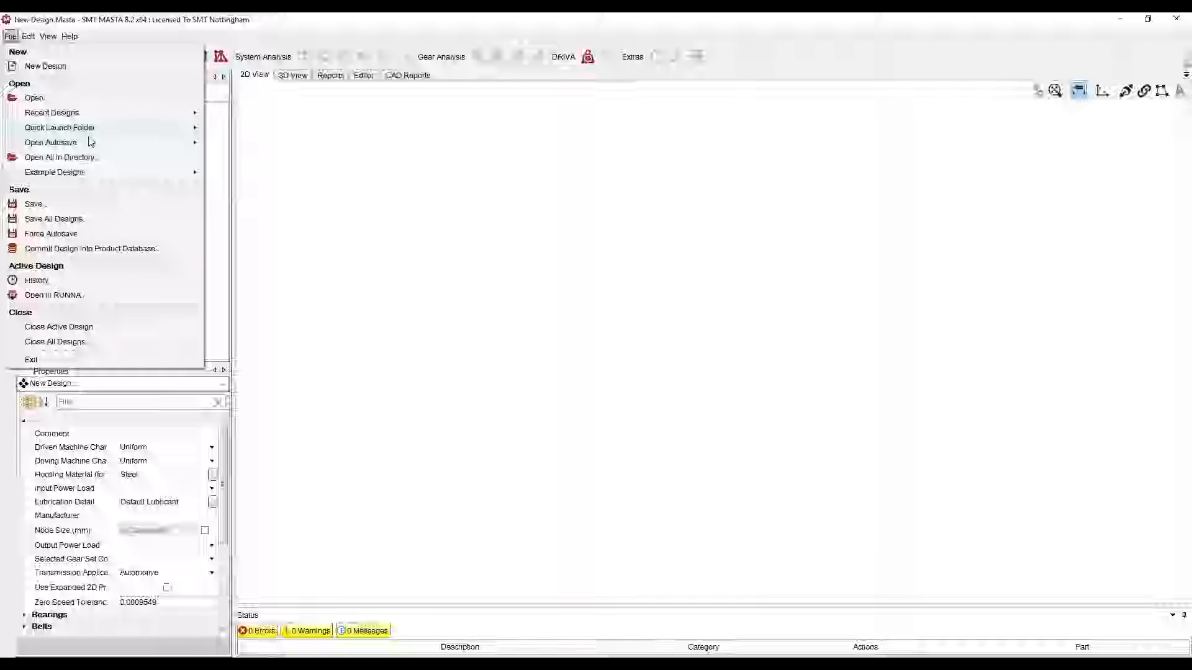
mouse_move(158, 173)
mouse_move(261, 202)
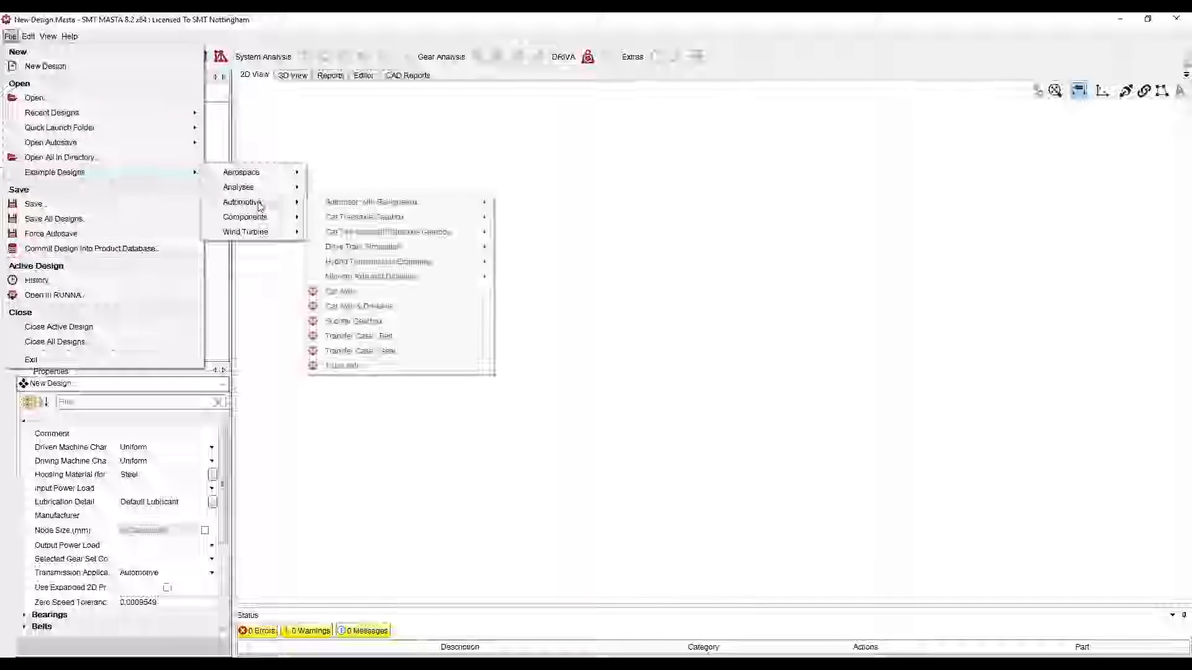
click(401, 321)
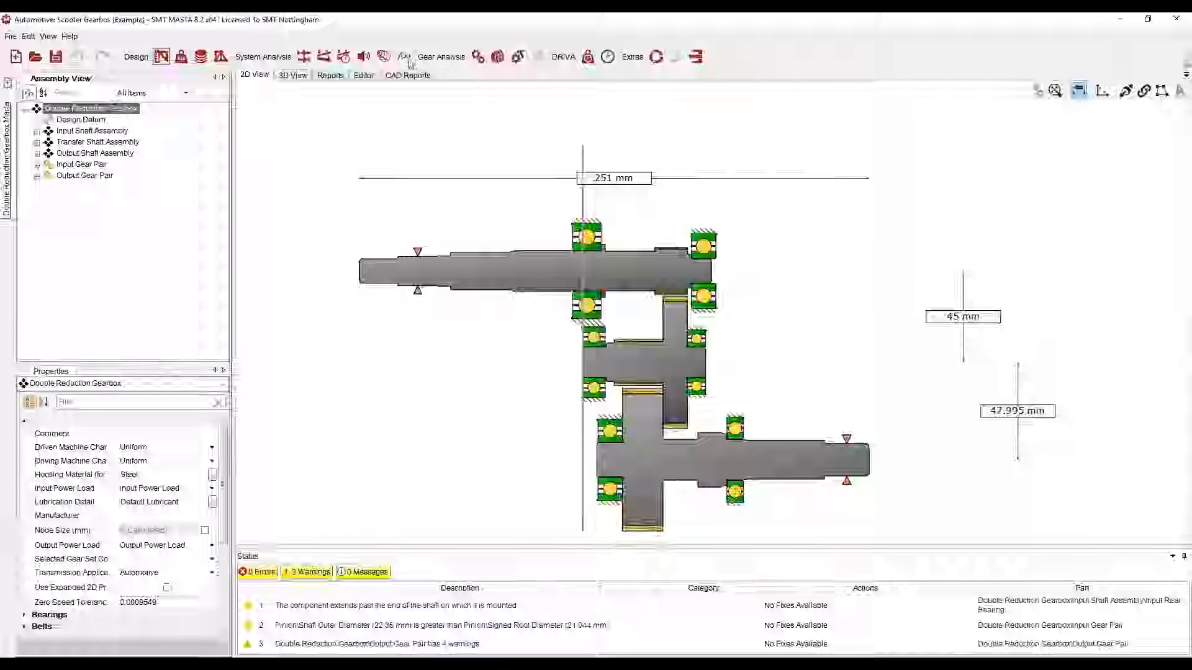
Step: Switch to the Parametric Study Tool and select the pinion of the Output Gear Pair in the assembly
click(404, 60)
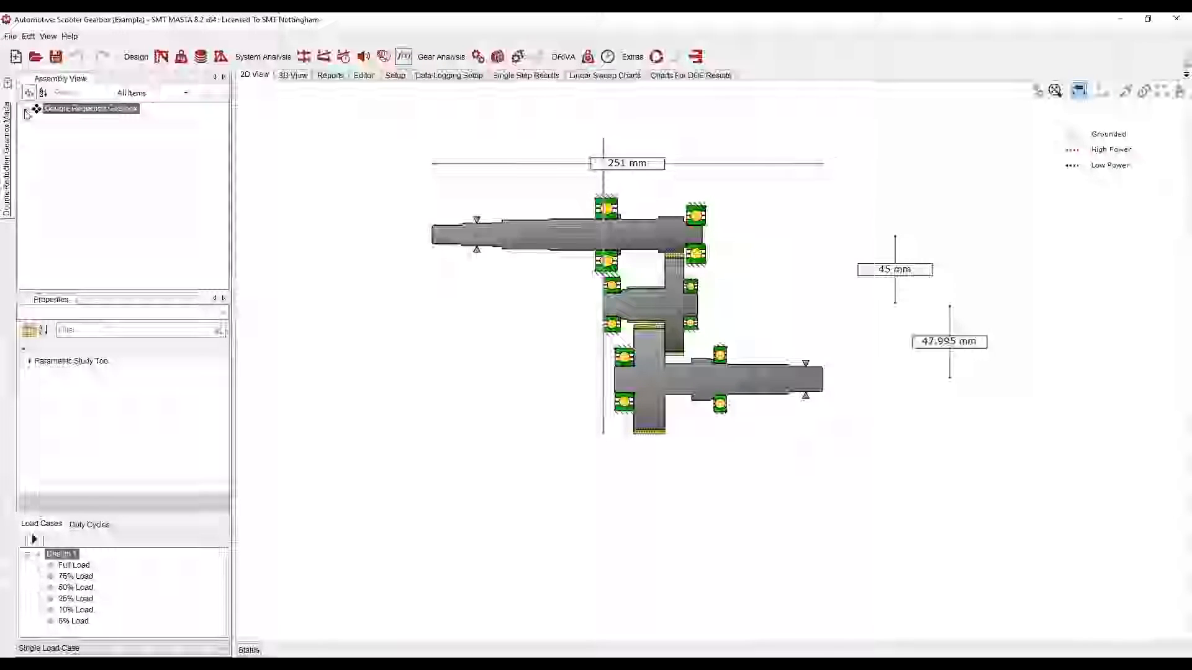
click(26, 111)
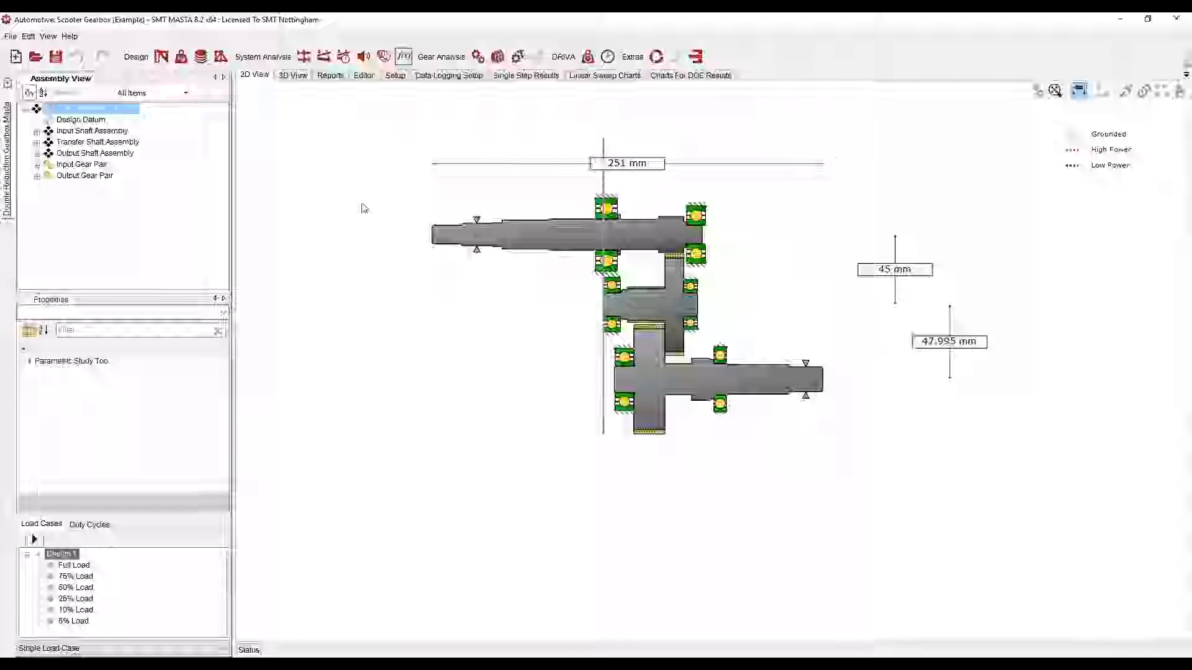
click(37, 176)
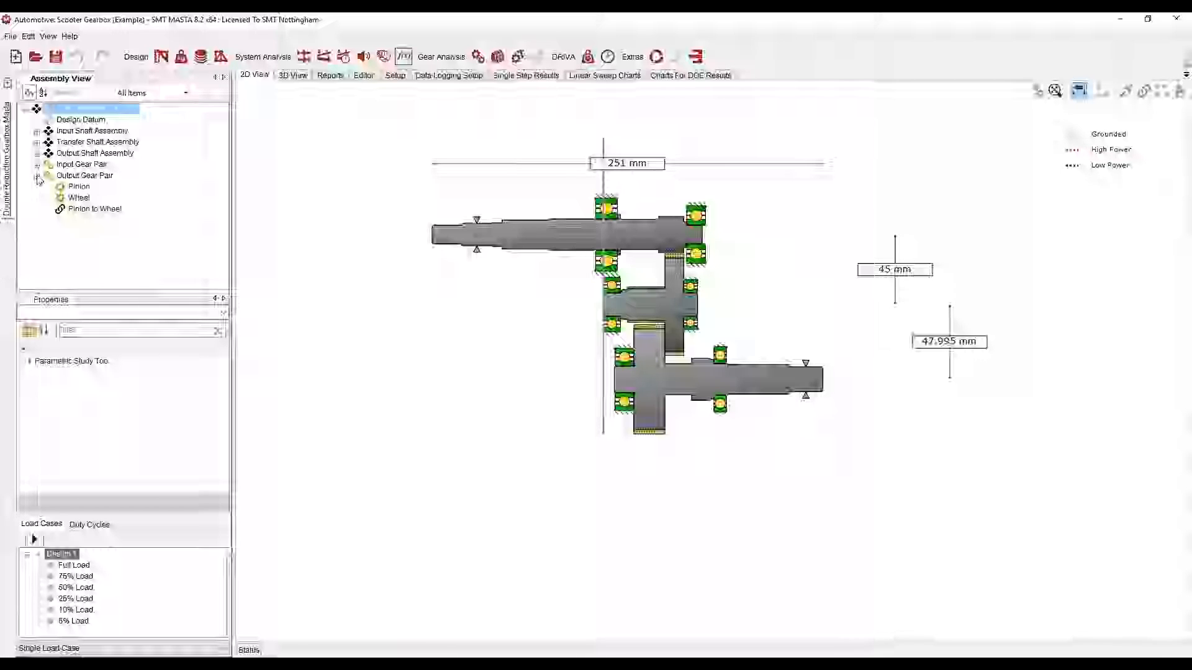
click(79, 187)
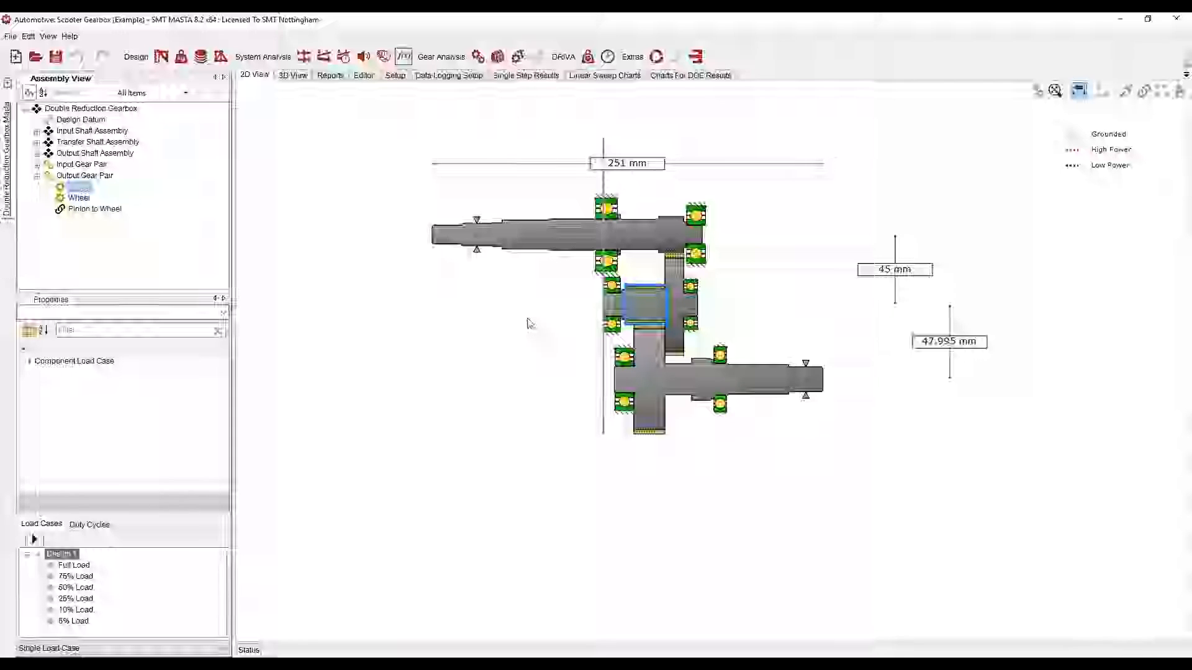
Step: Inspect the gearbox in the 2D and 3D views and select the output shaft in the 3D model
drag(487, 328, 470, 380)
scroll(470, 381, up, 3)
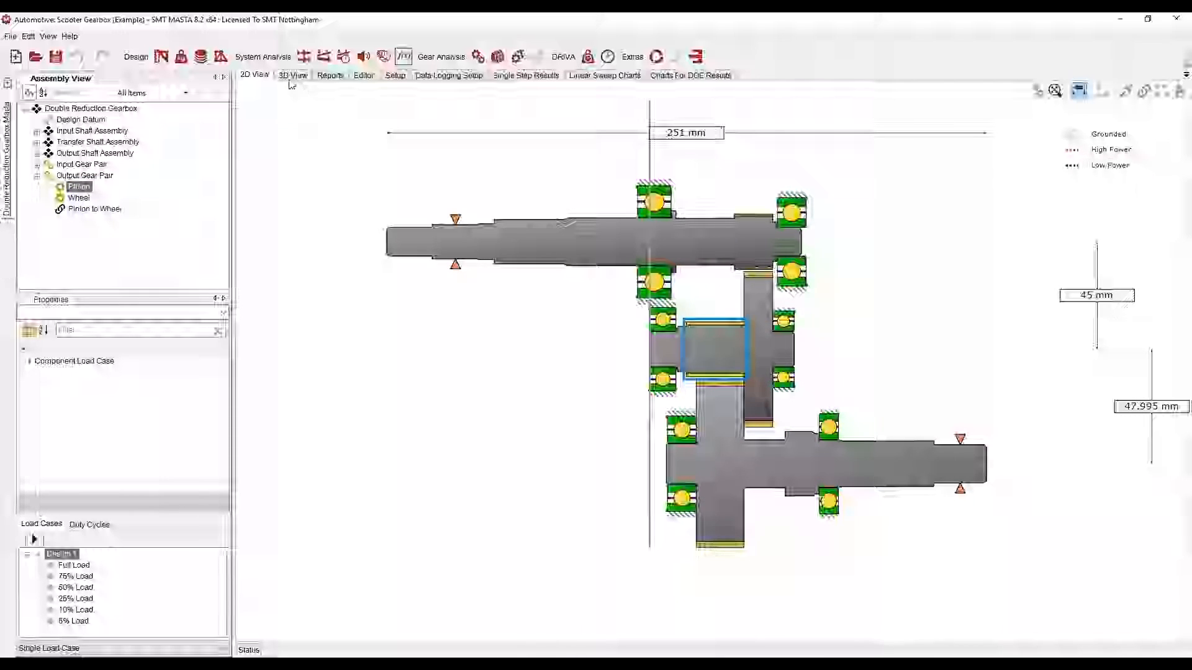
click(291, 75)
drag(531, 265, 461, 477)
click(817, 307)
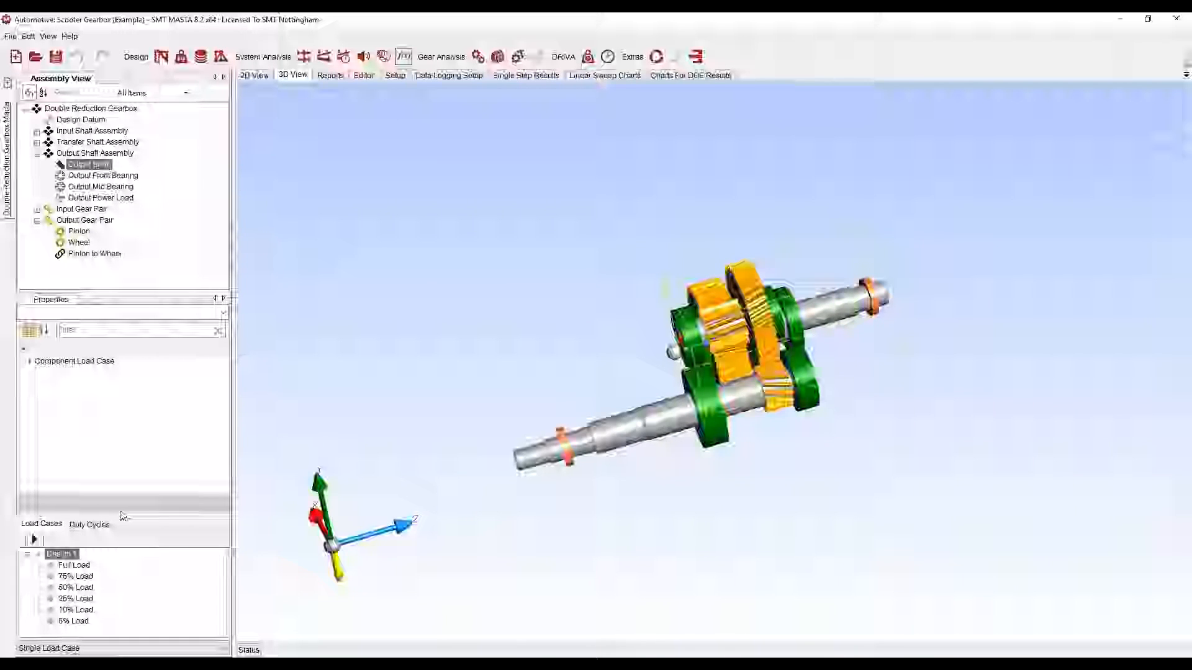
Step: Select the Full Load case of Design 1 for the single load case parametric study
drag(121, 511, 121, 498)
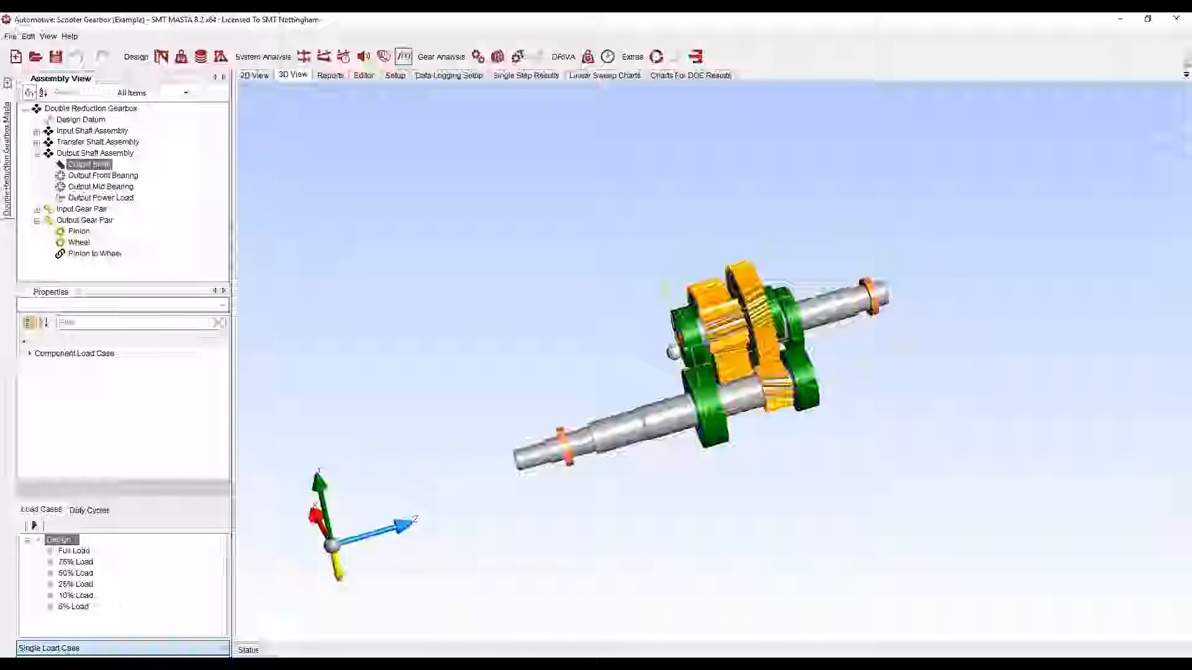
click(75, 659)
click(98, 649)
click(84, 658)
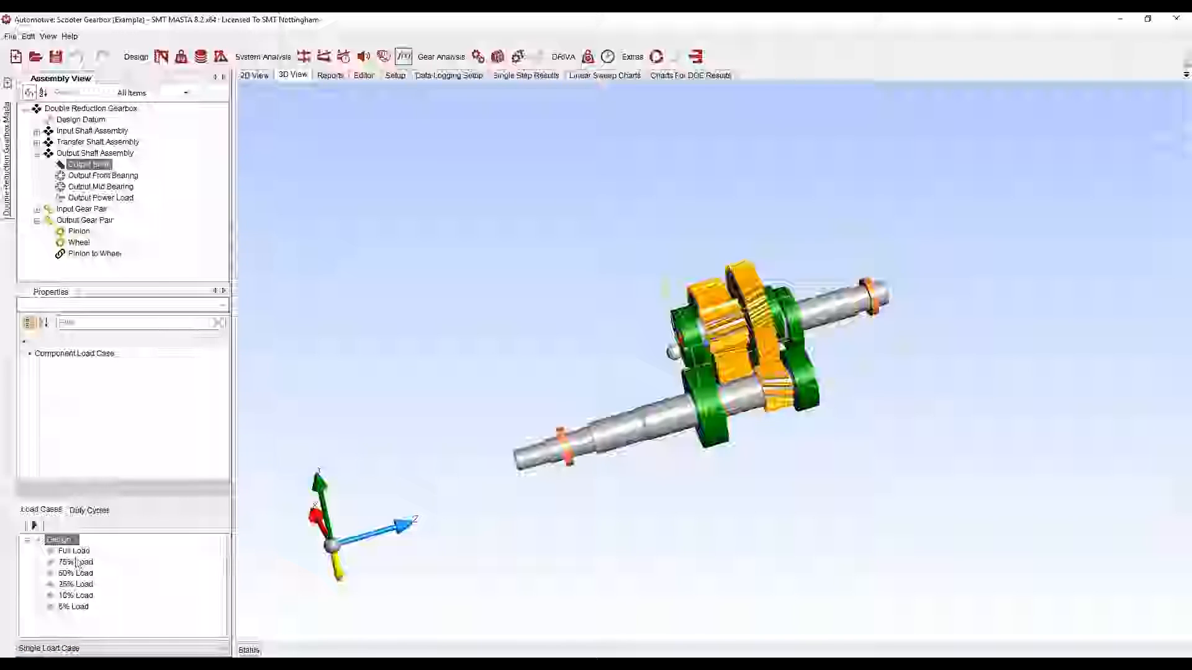
click(73, 551)
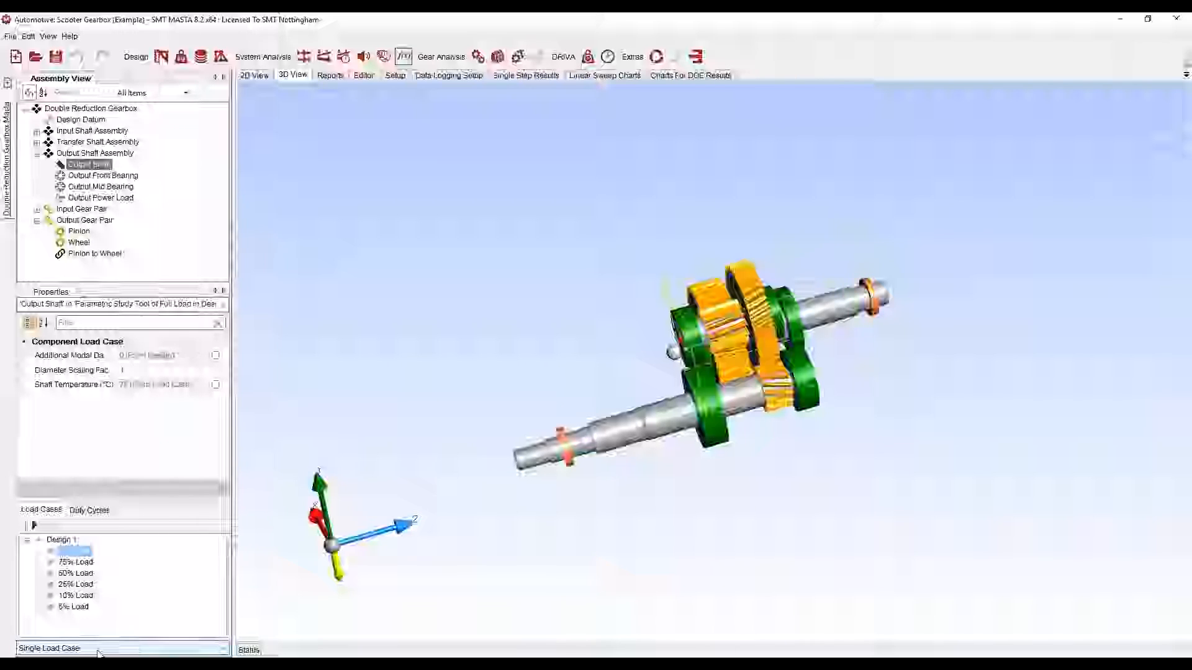
Step: Turn on Changing Design for the parametric study, keeping the Linear Sweep study type and System Deflection analysis type
click(364, 76)
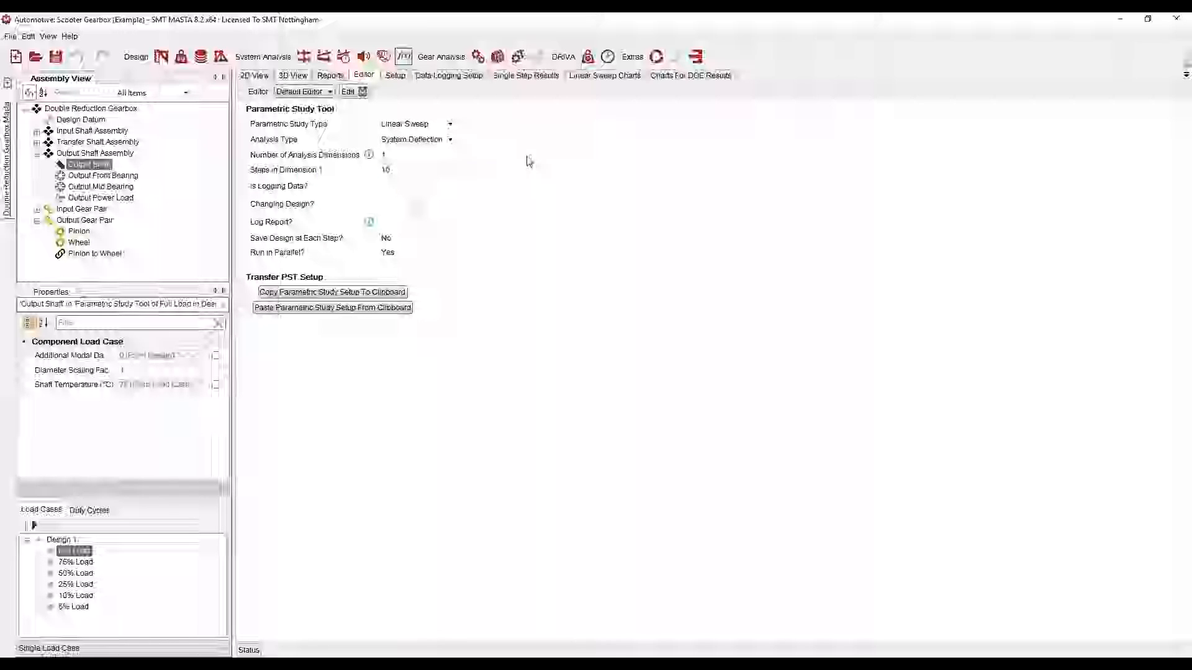
click(449, 126)
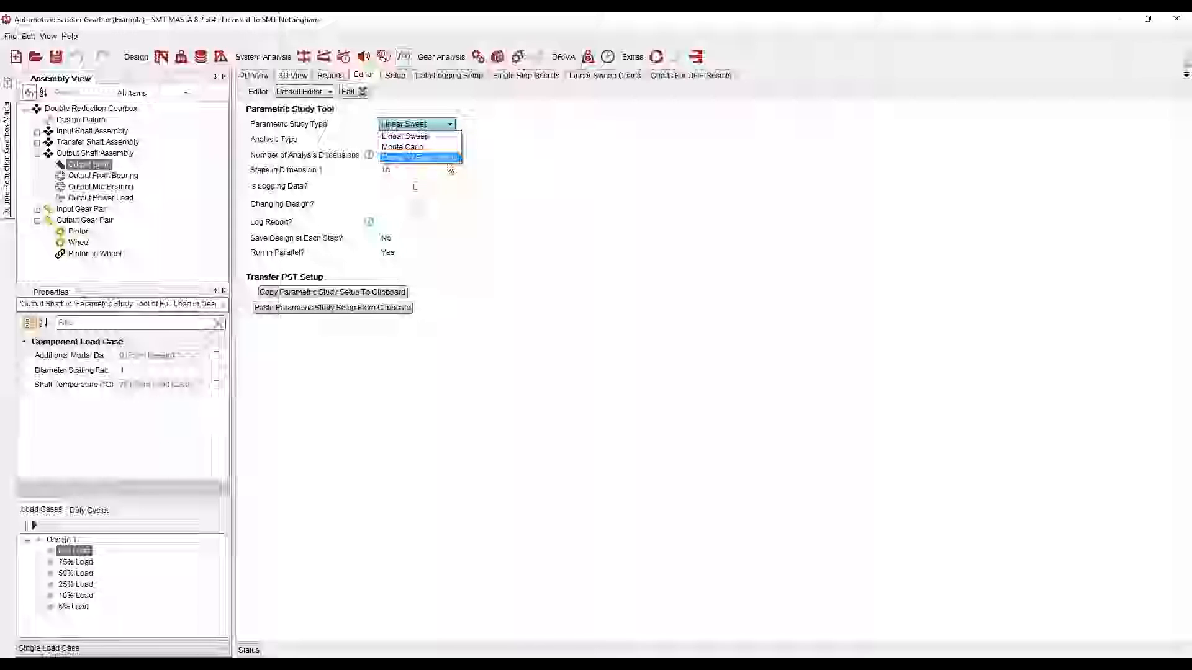
click(523, 160)
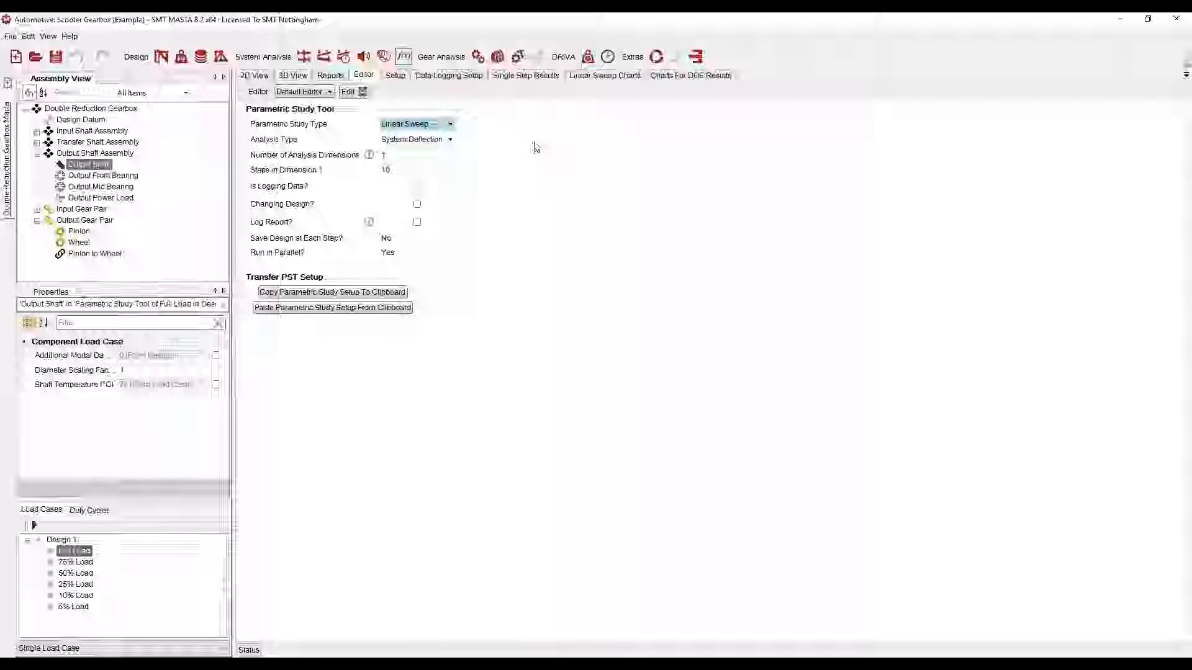
click(438, 139)
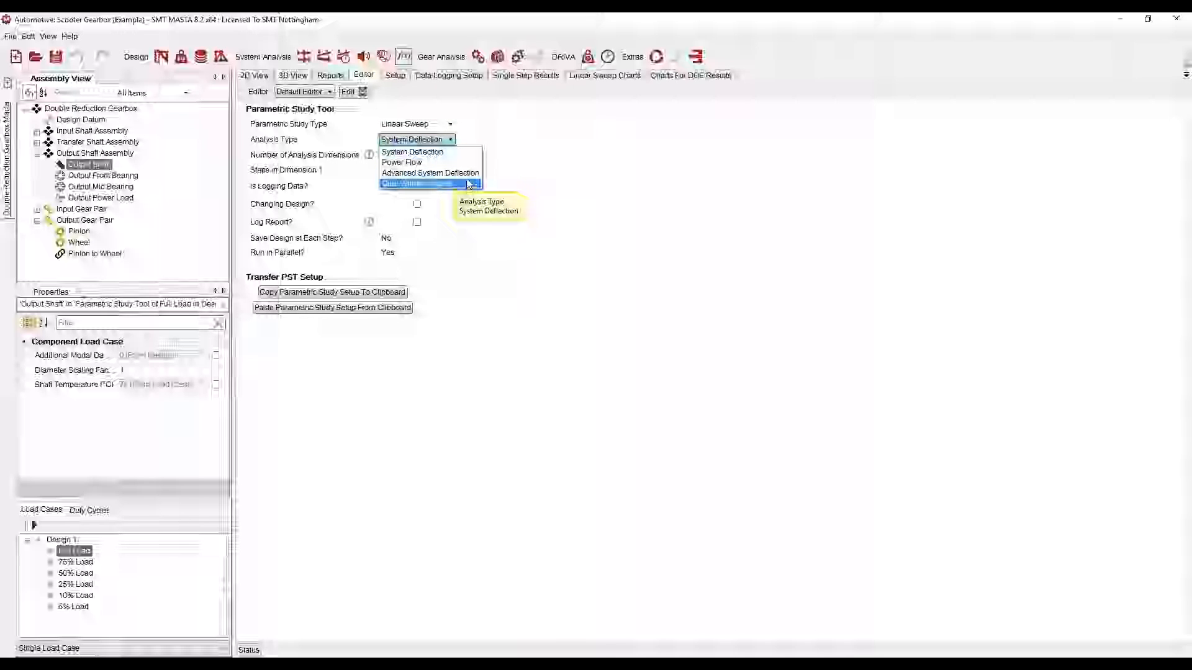
click(550, 167)
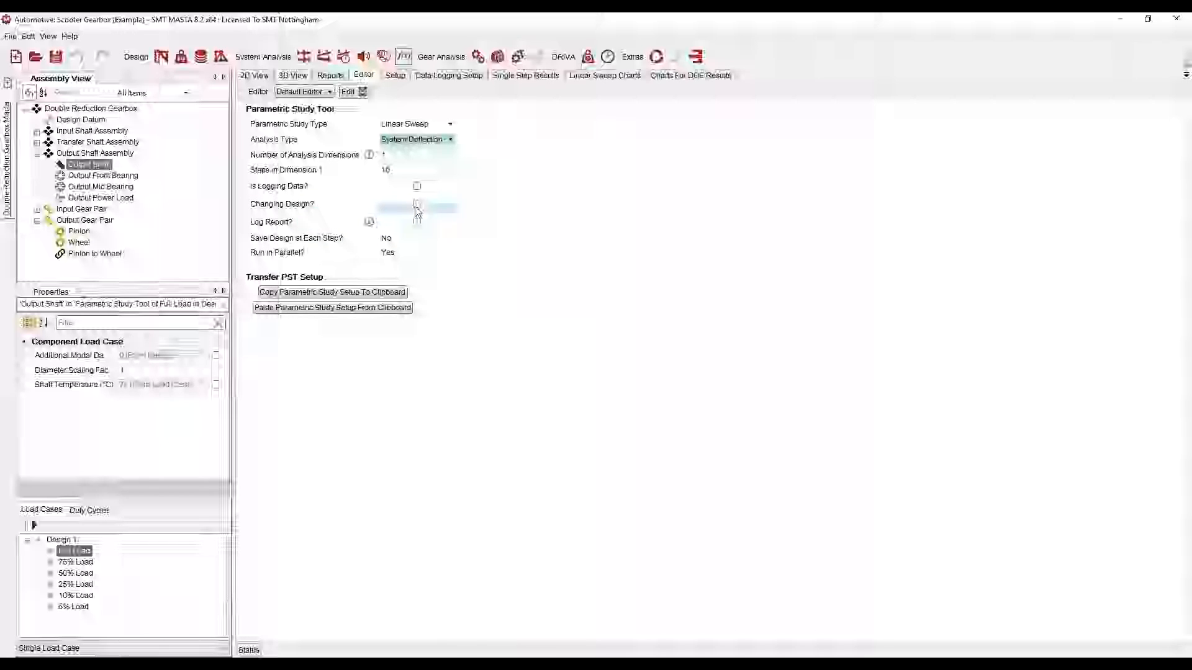
click(416, 205)
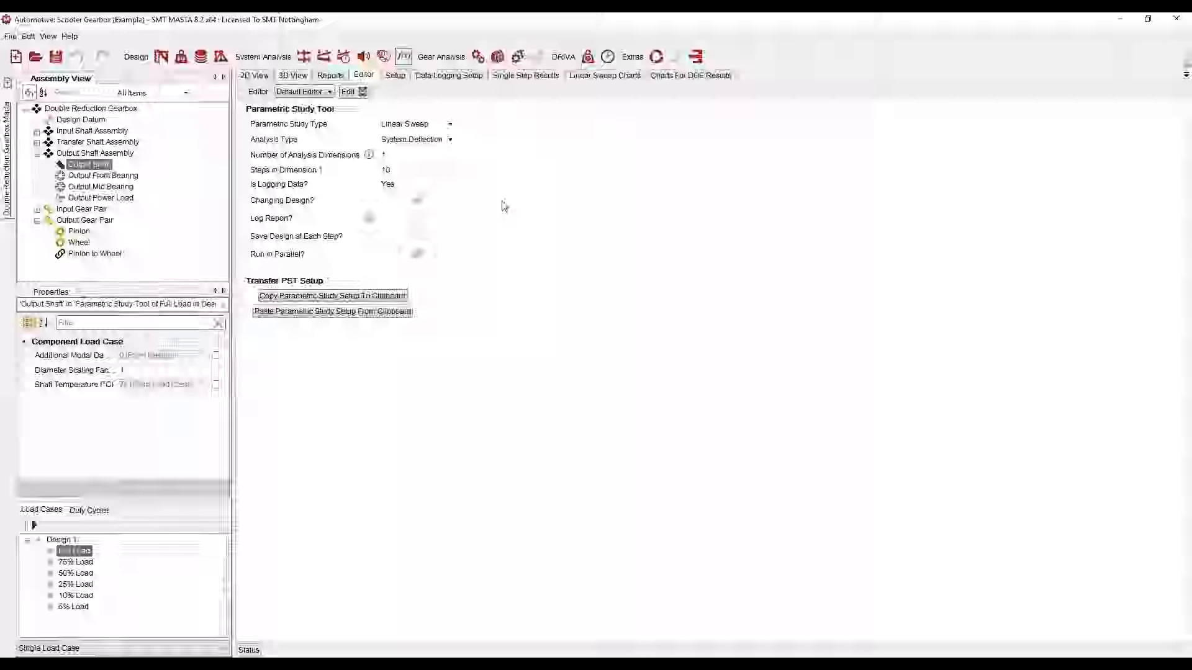
Step: Run the loaded tooth contact analysis for Full Load and check the active flank of the Output Gear Pair
click(499, 57)
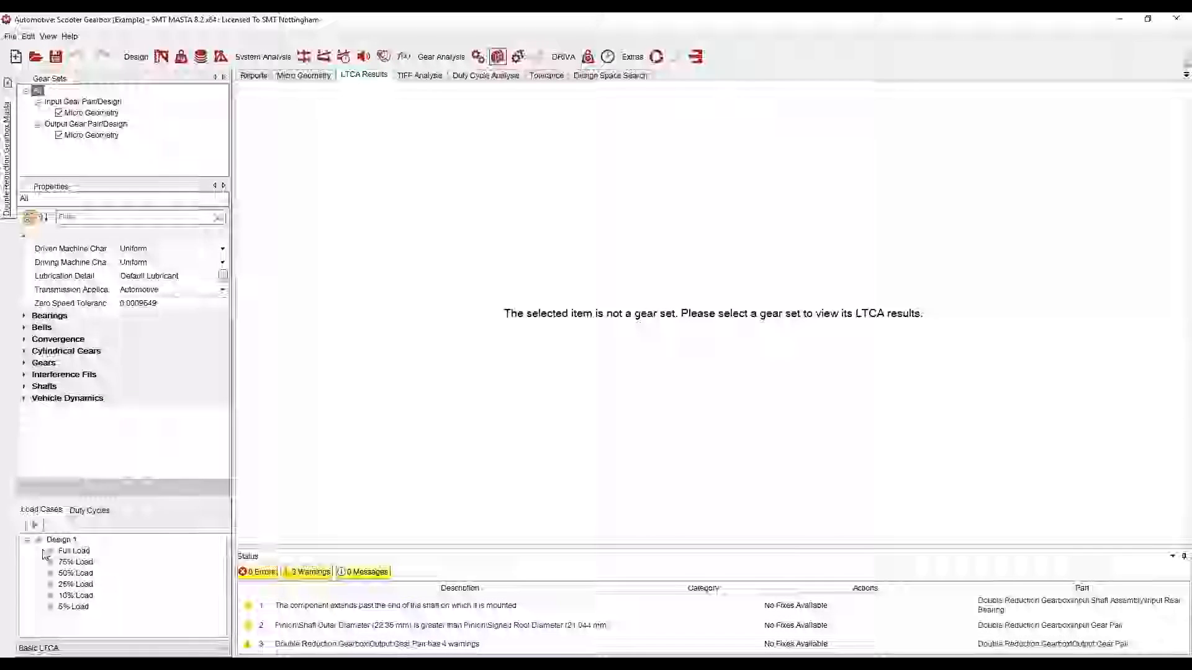
click(74, 551)
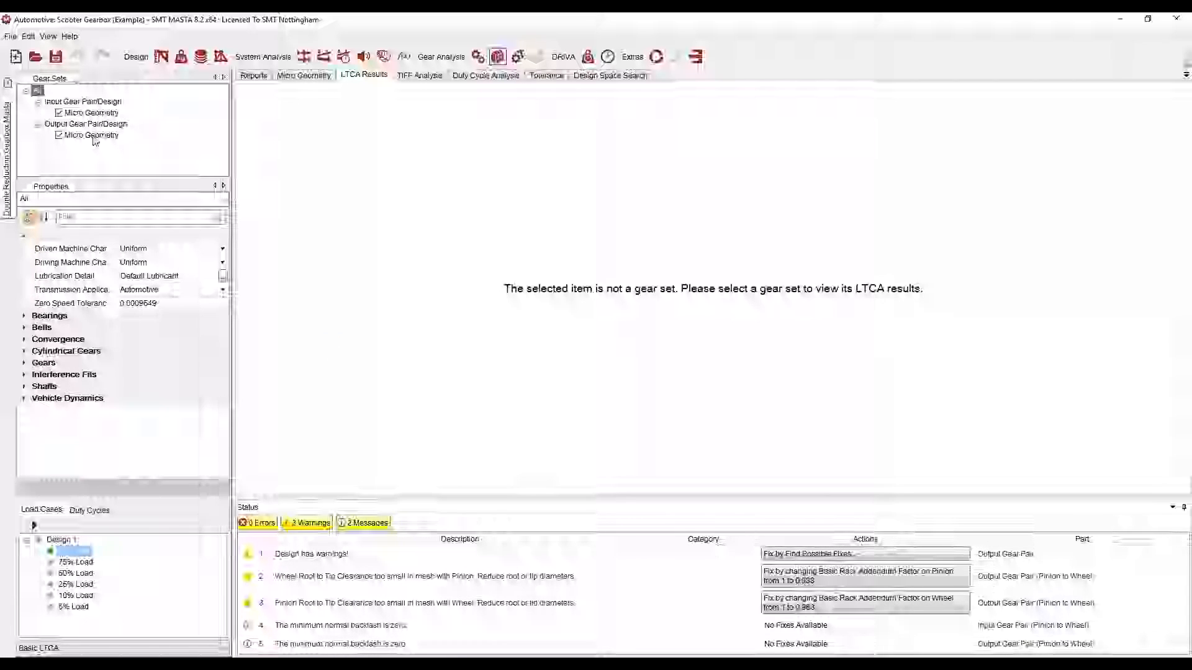
click(93, 136)
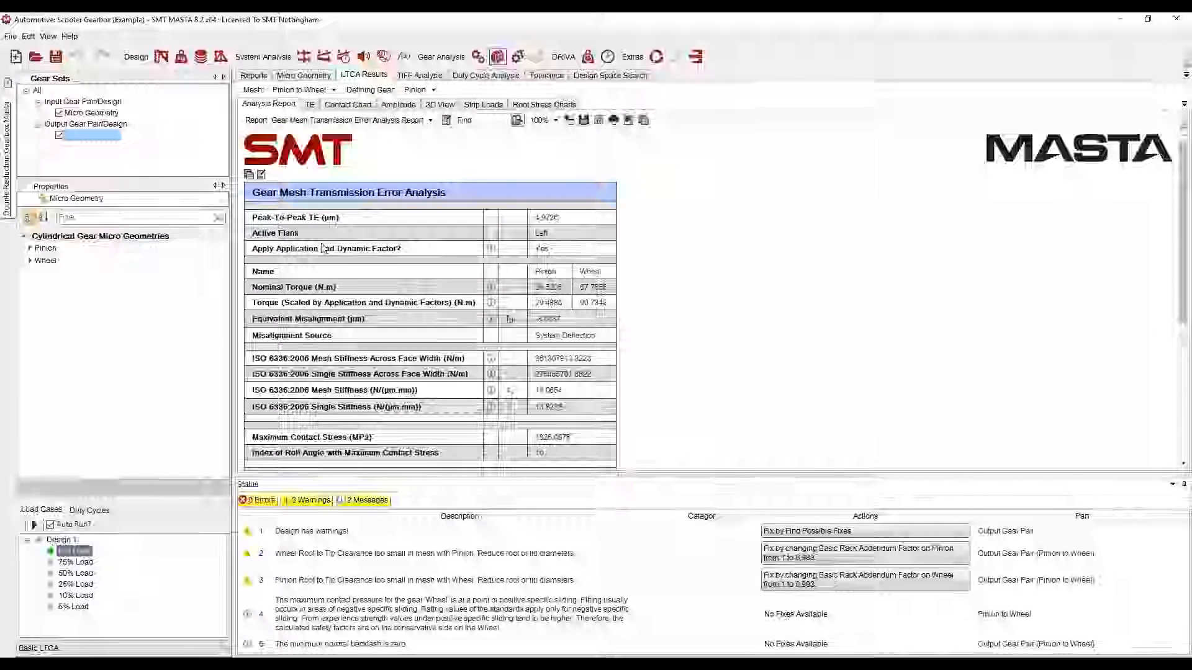
double_click(543, 234)
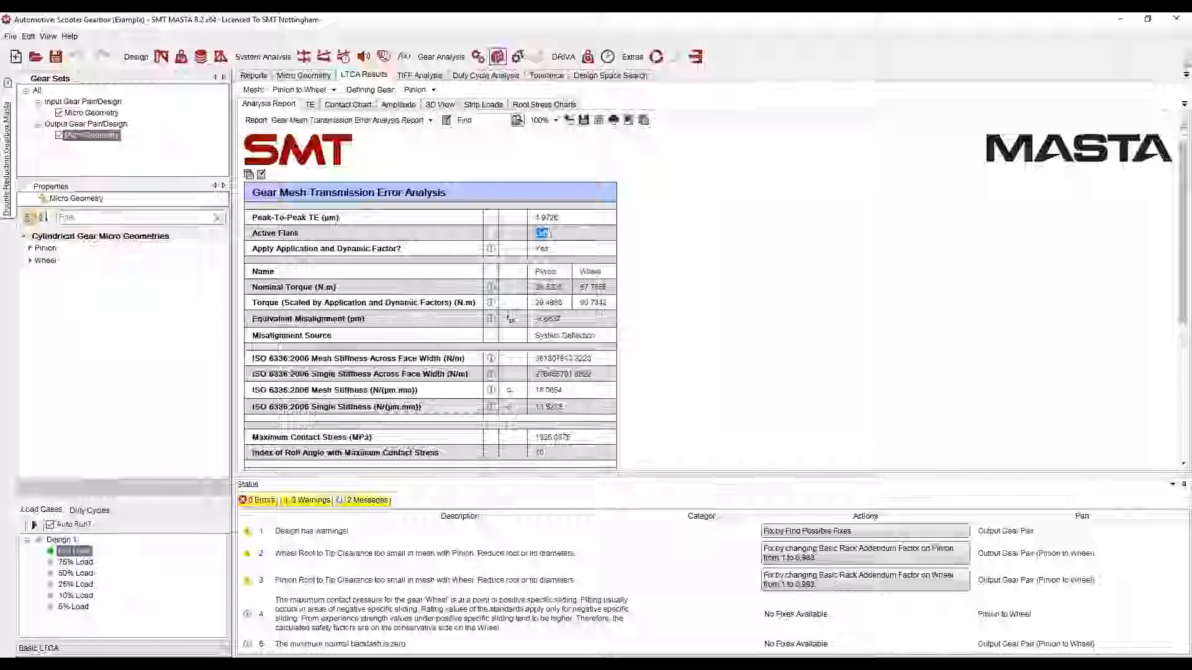
Step: Return to the parametric study setup, select the Output Gear Pair's pinion and filter the available parameters by "barr"
click(404, 58)
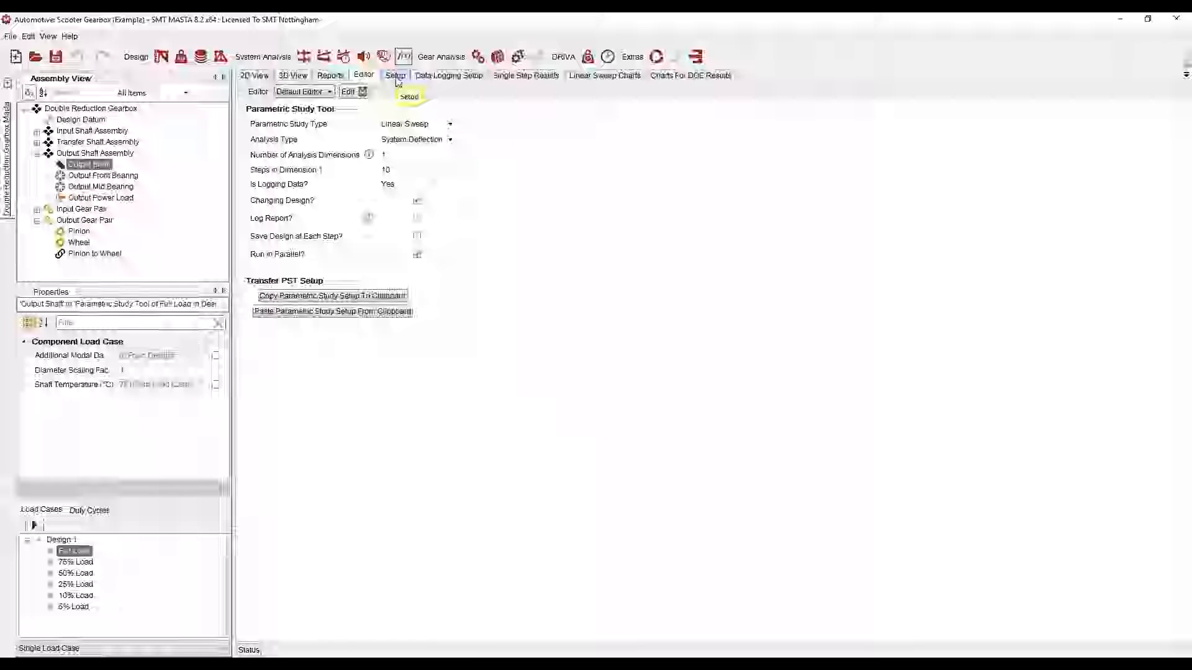
click(396, 77)
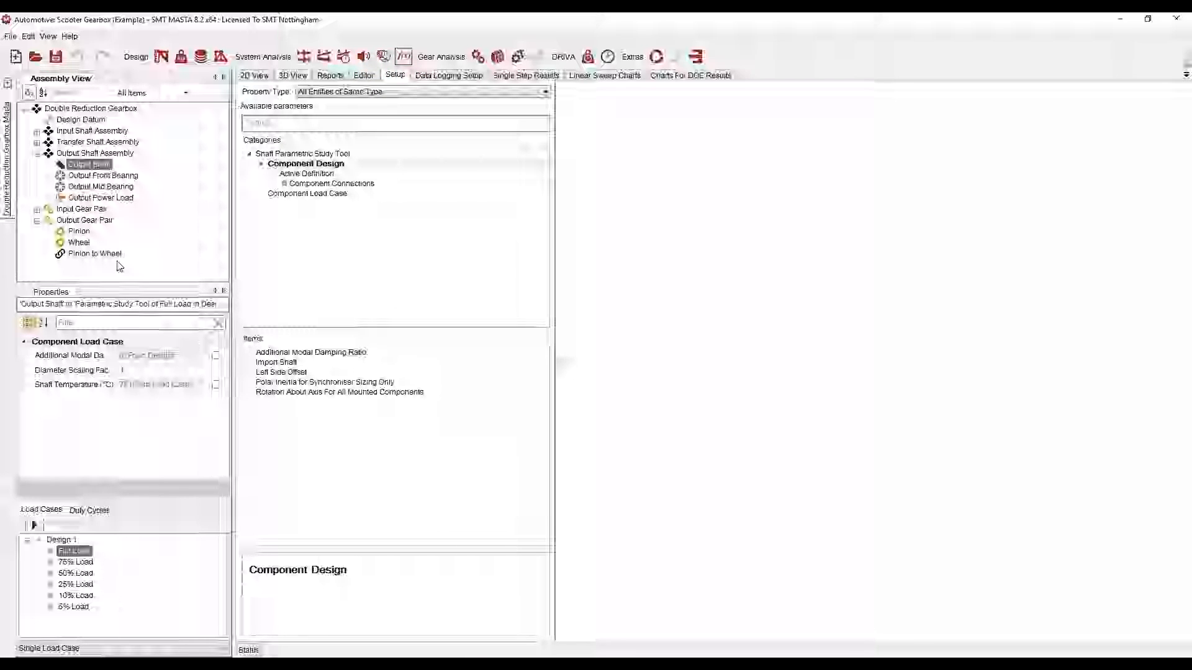
click(80, 231)
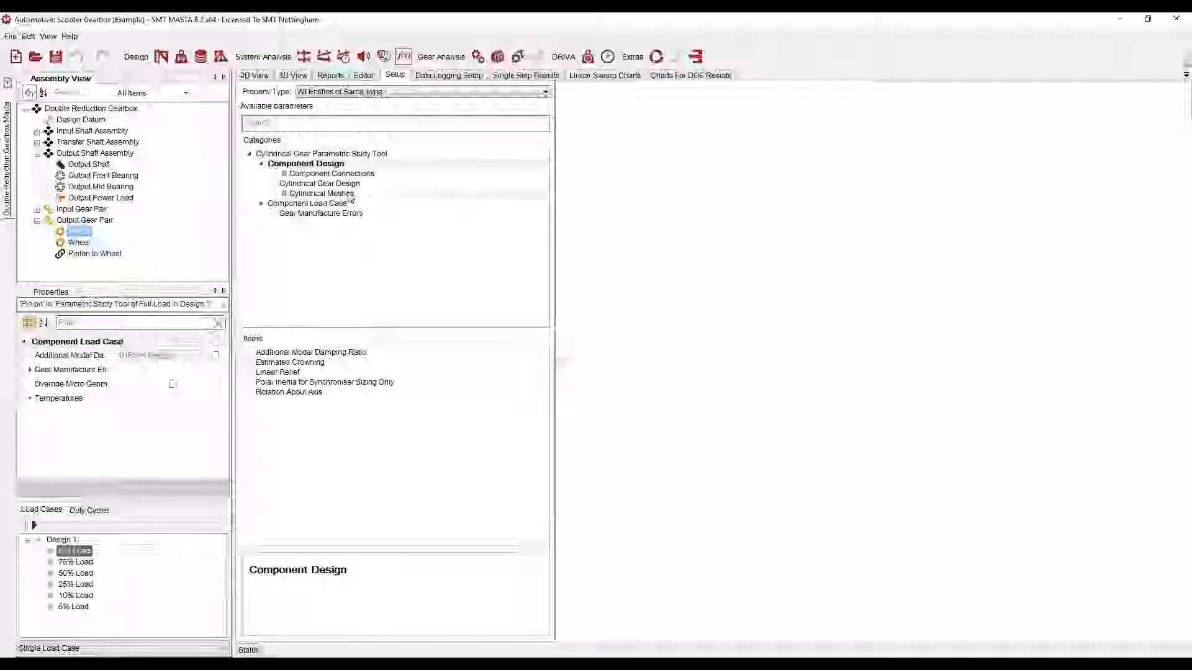
click(339, 124)
text(ba)
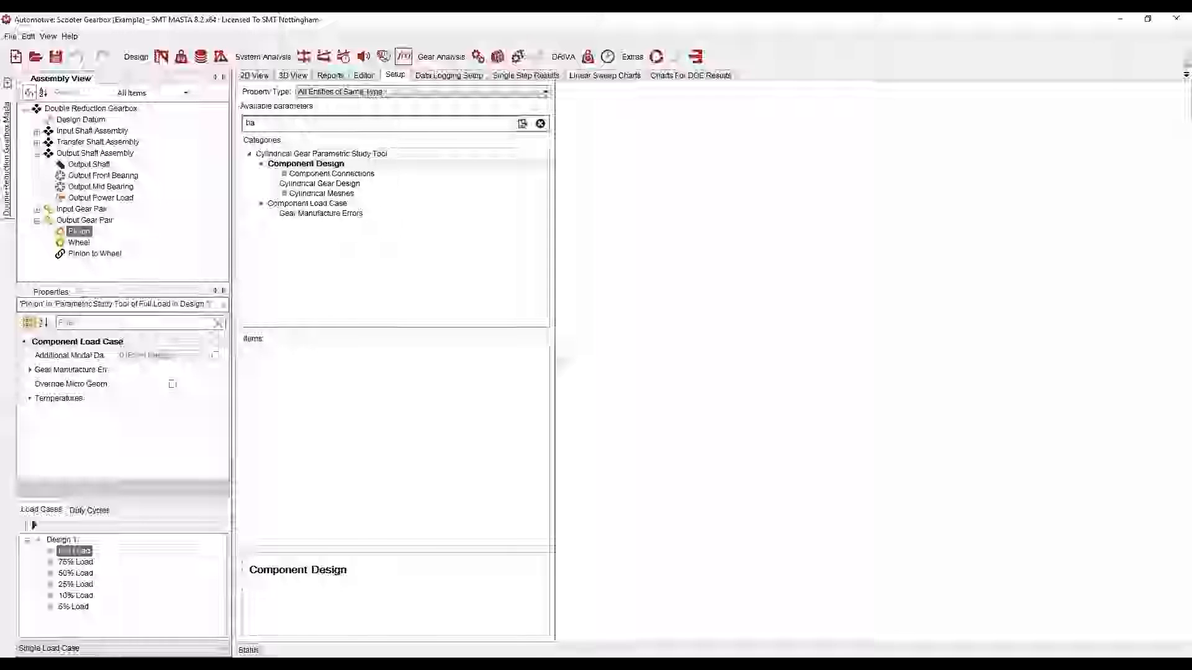
text(n)
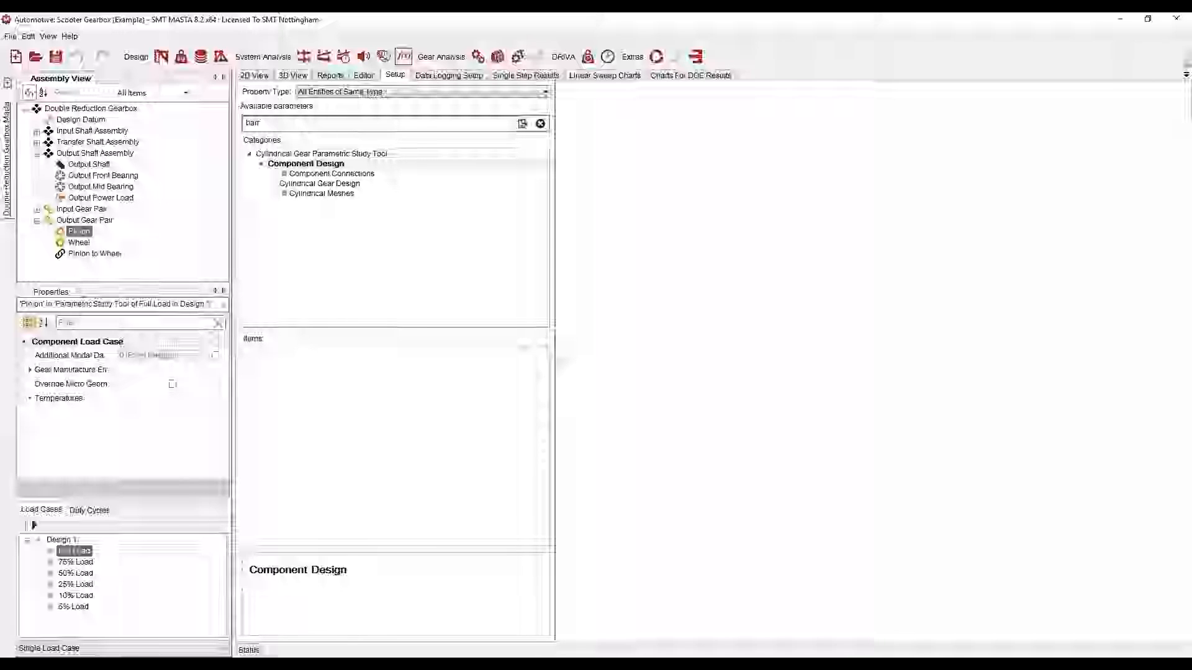
Step: Add Barrelling Relief from the left flank's Profile Relief category in Cylindrical Gear Micro Geometry as a study parameter
double_click(345, 184)
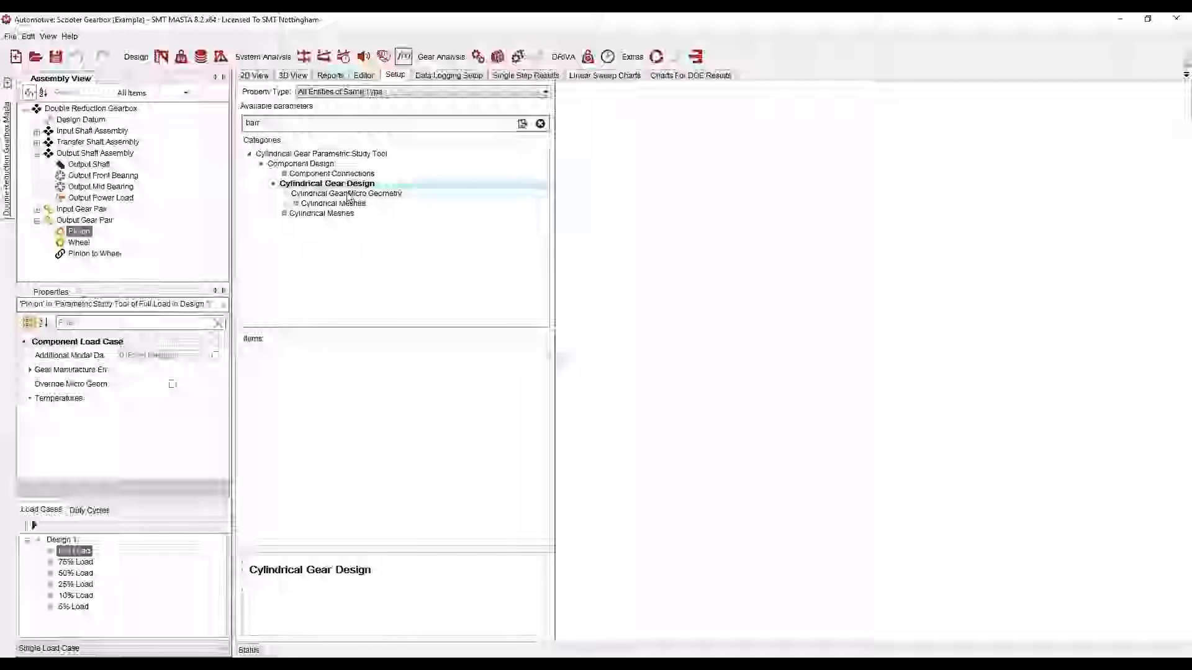
double_click(349, 195)
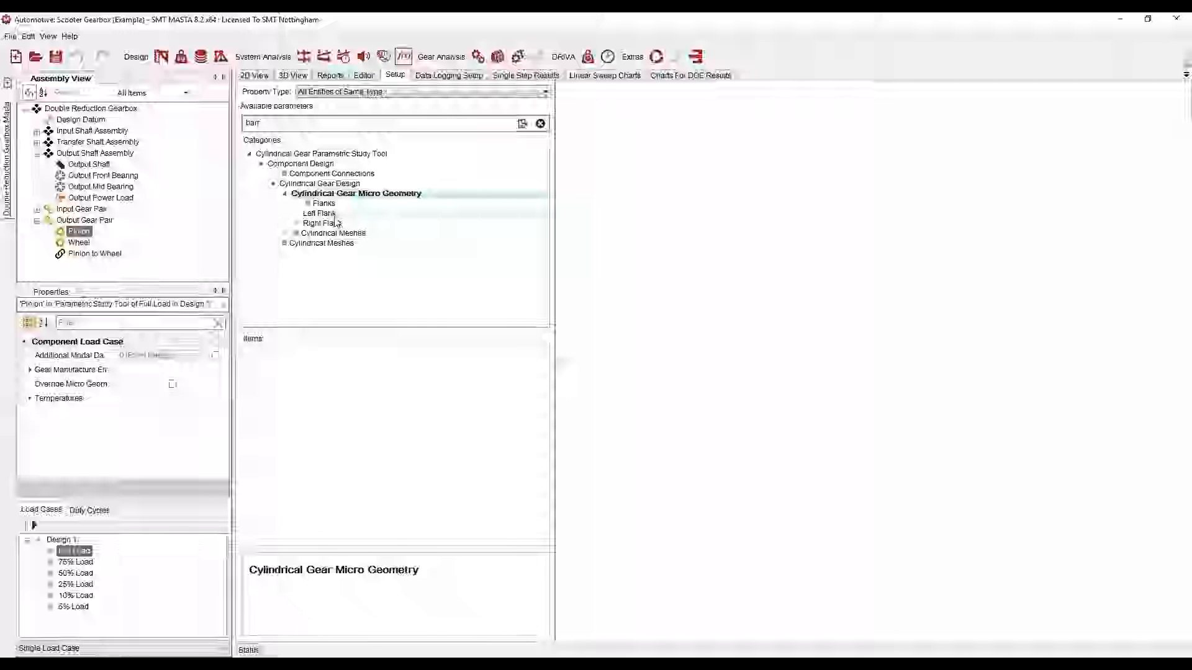
double_click(334, 215)
click(340, 223)
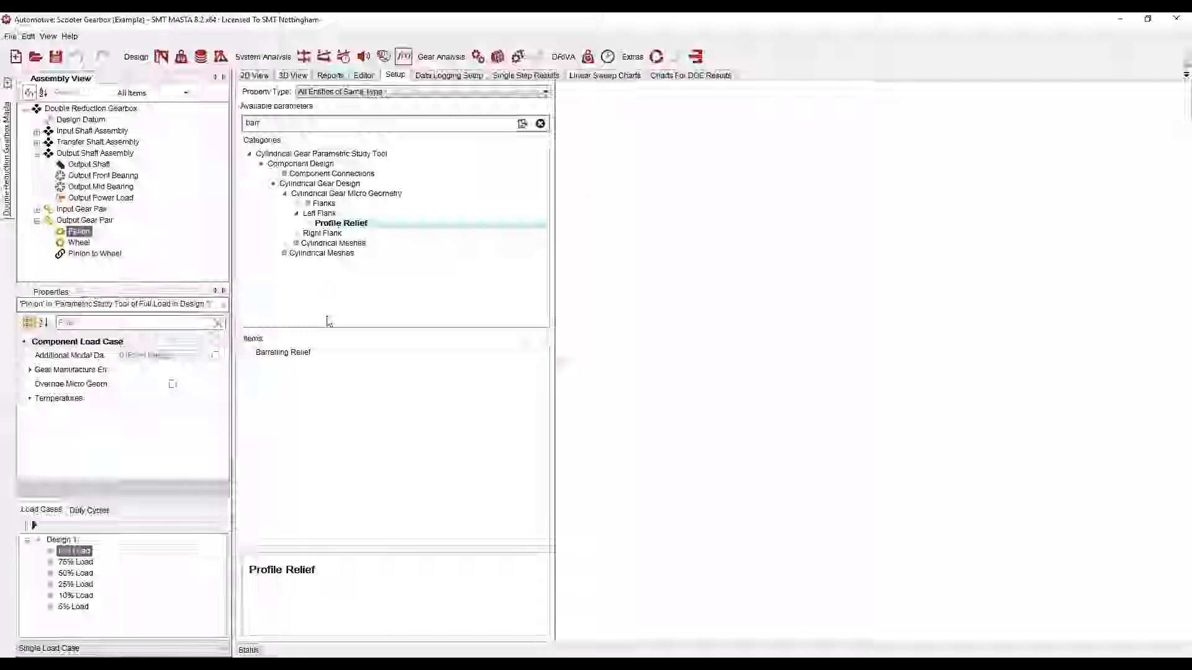
double_click(322, 353)
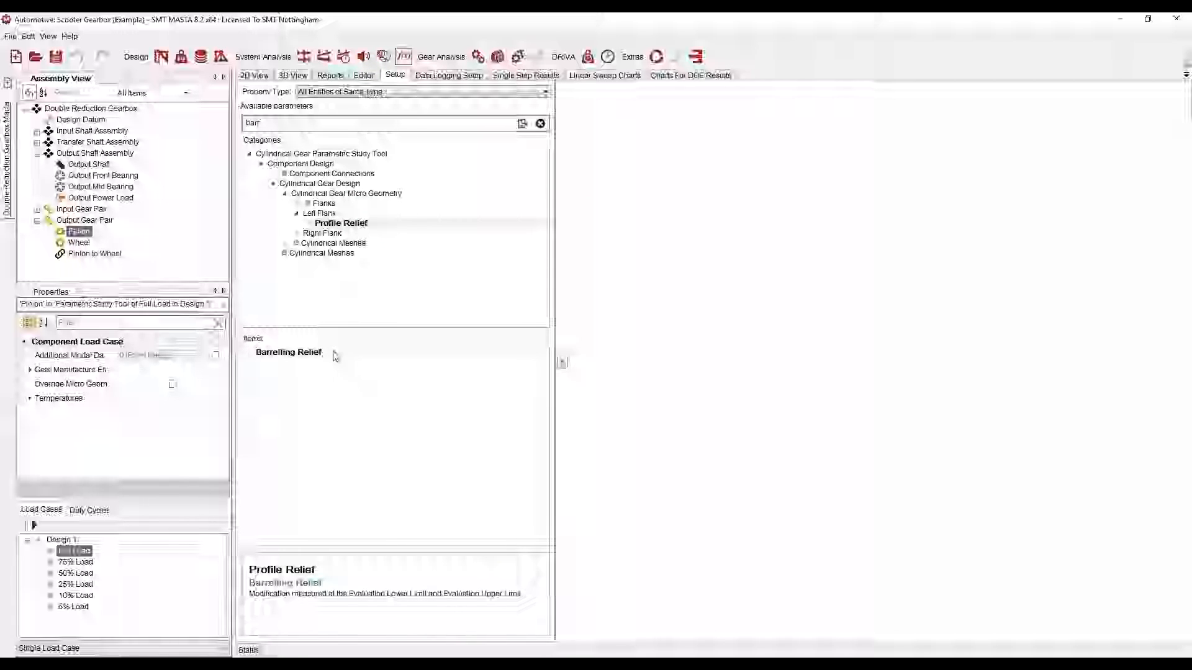
Step: Set the property type to Single Entity and delete all the barrelling relief entries from the selected parameters
click(540, 92)
click(335, 112)
click(946, 159)
click(946, 159)
click(945, 158)
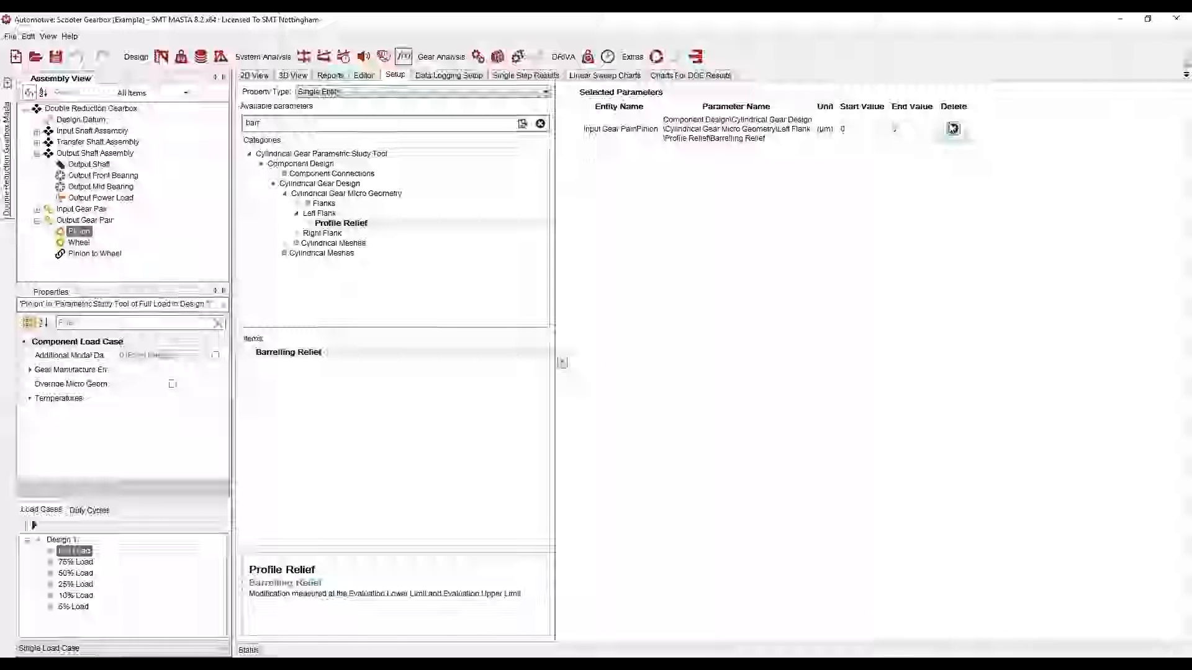
click(953, 129)
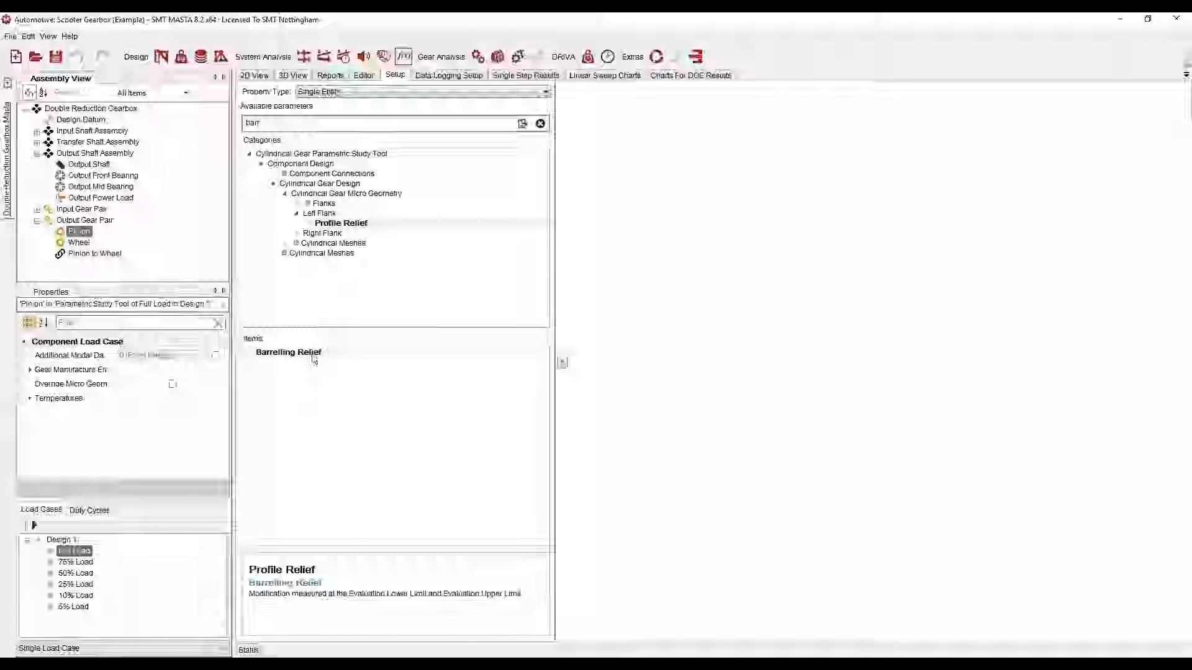
Step: Add left flank Barrelling Relief for the Output Gear Pair's pinion alone and set its end value to 20 µm
double_click(331, 353)
click(904, 129)
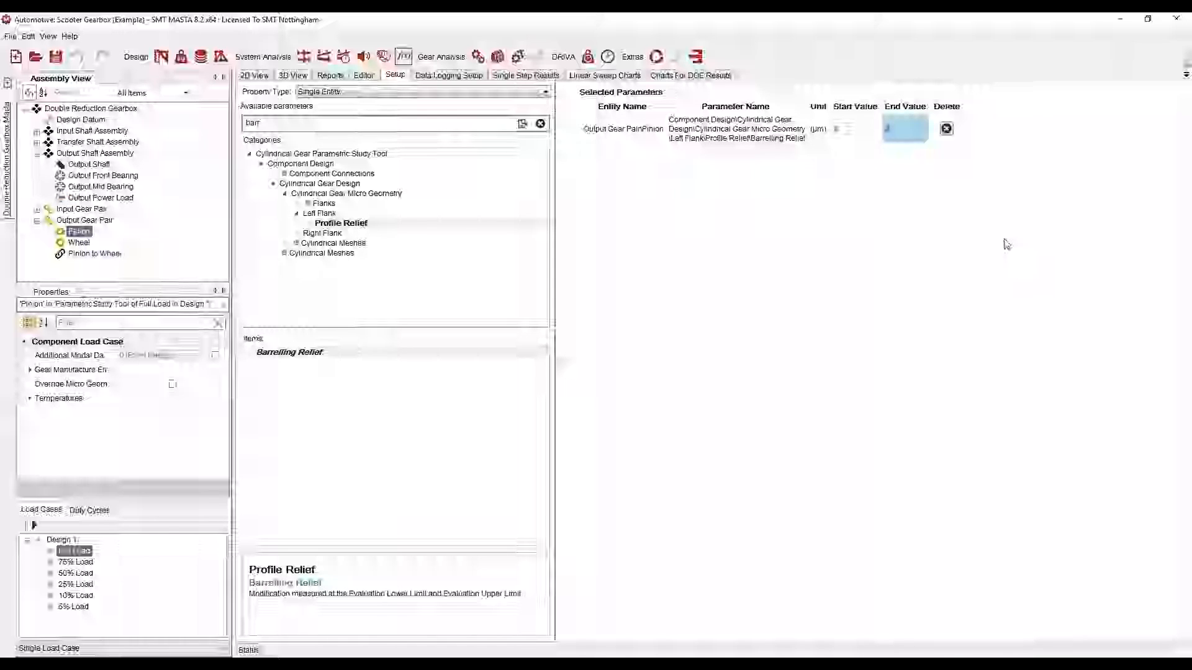
text(20)
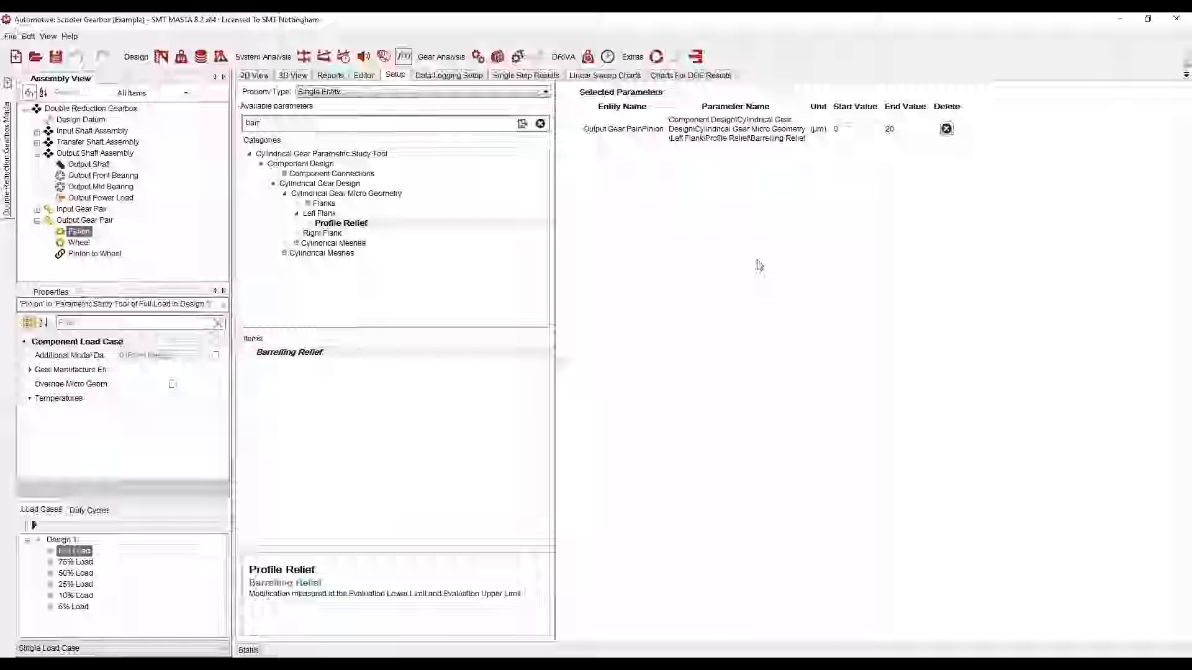
Step: Set up data logging of Peak-To-Peak TE and Maximum Contact Stress from Basic LTCA Results for the Output Gear Pair's Pinion to Wheel mesh
click(438, 75)
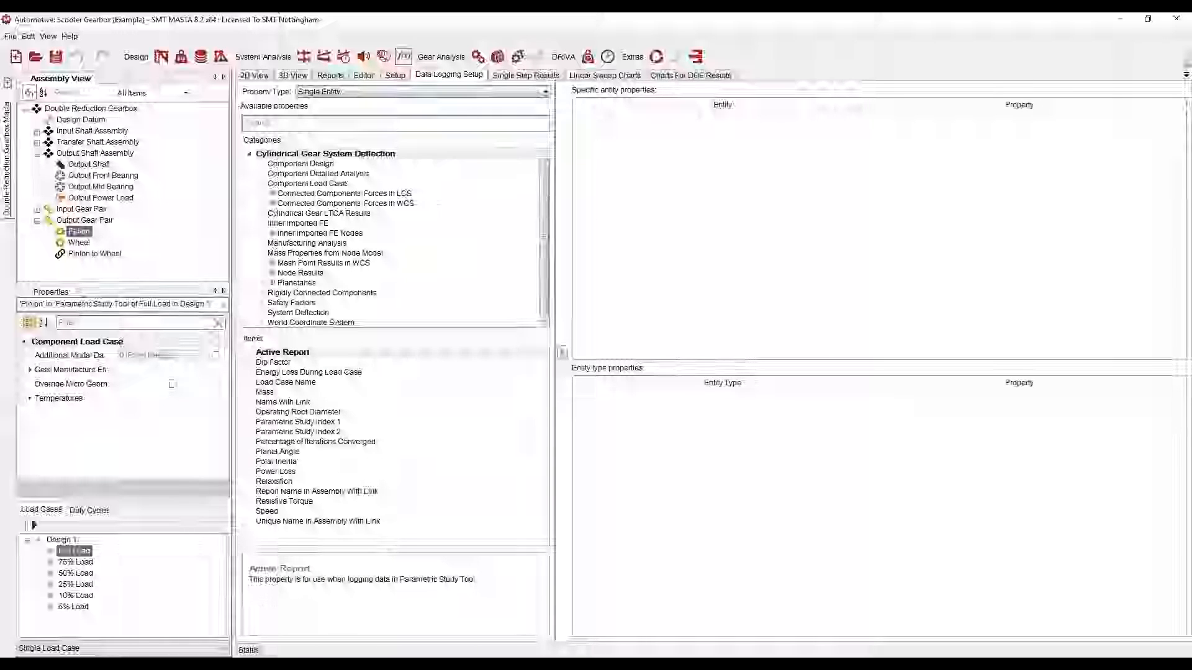
click(94, 253)
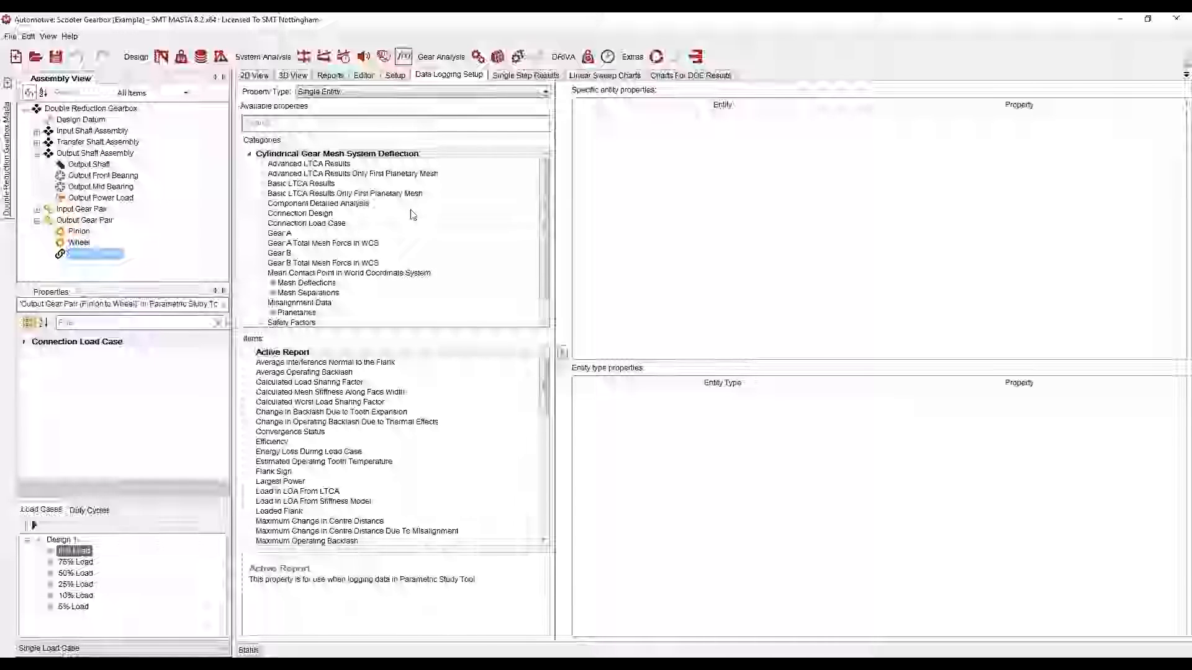
click(315, 184)
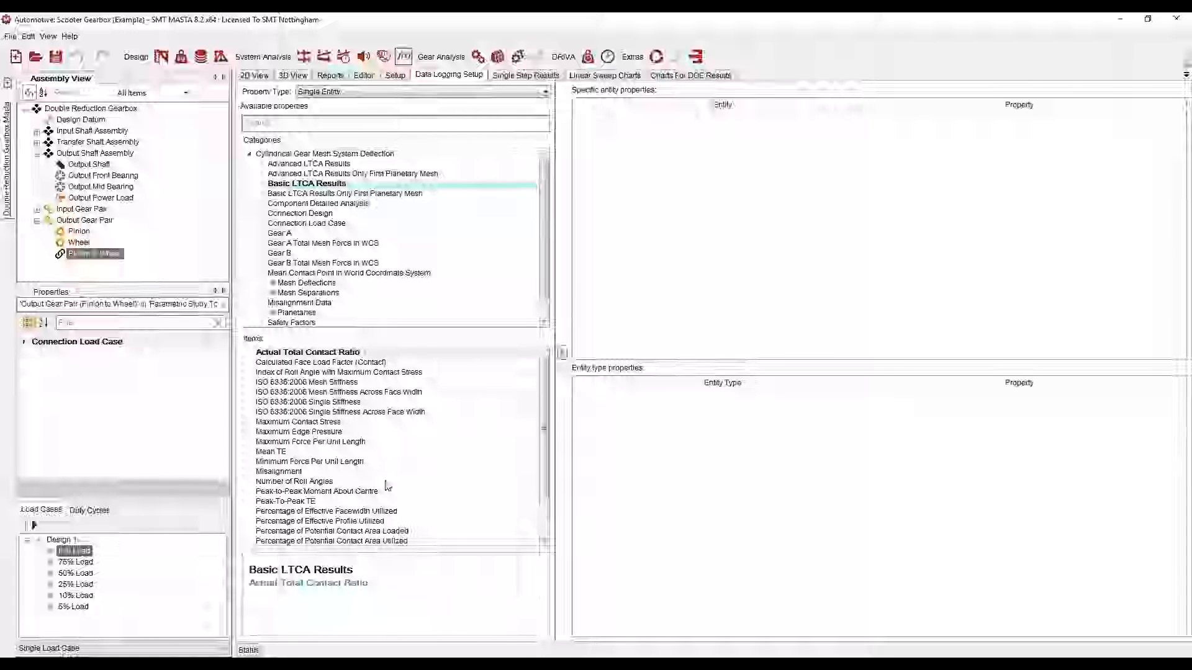
double_click(303, 502)
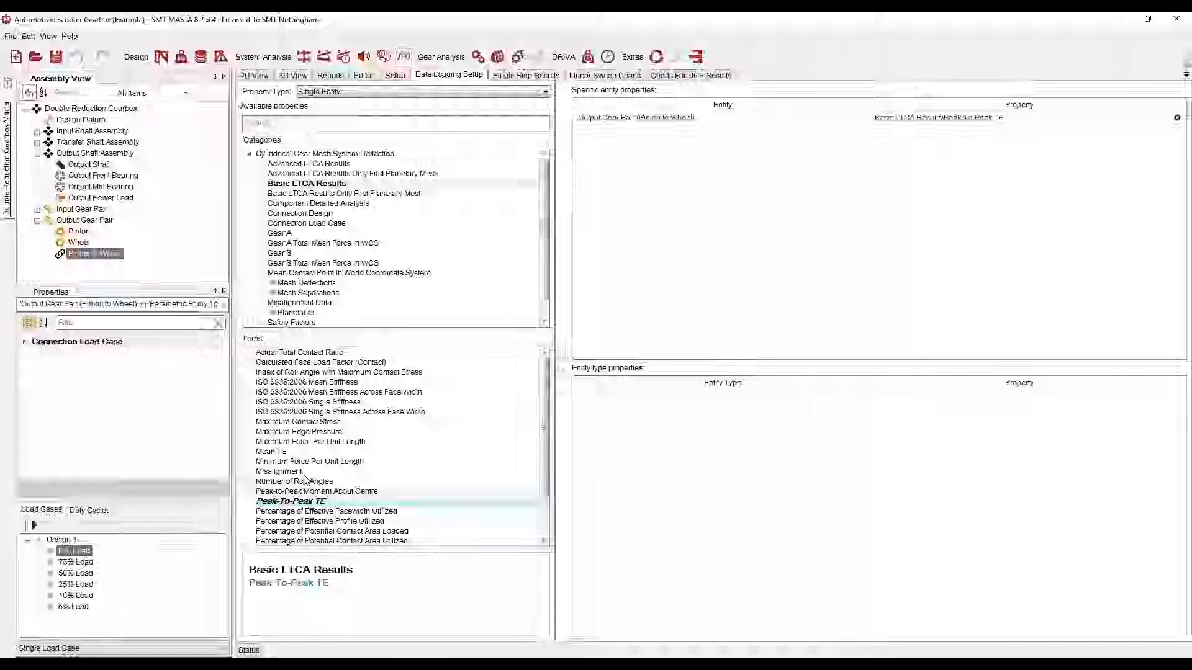
double_click(314, 423)
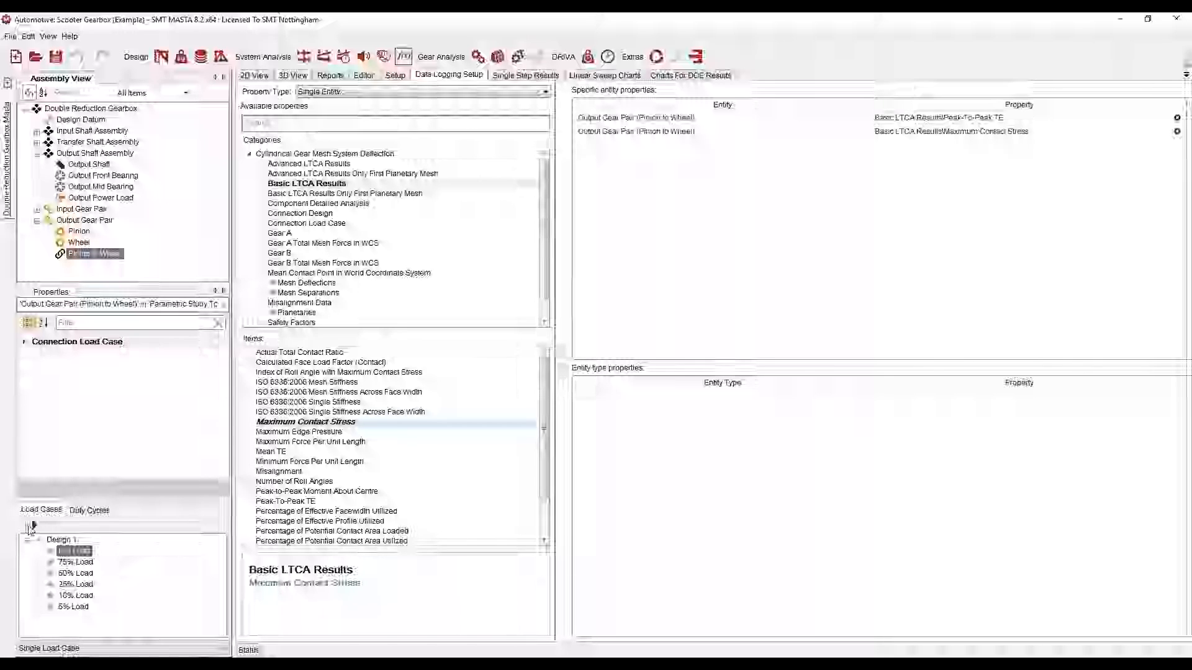
Step: Run the parametric study for Full Load and plot Peak-To-Peak TE and Maximum Contact Stress on the linear sweep chart
click(33, 527)
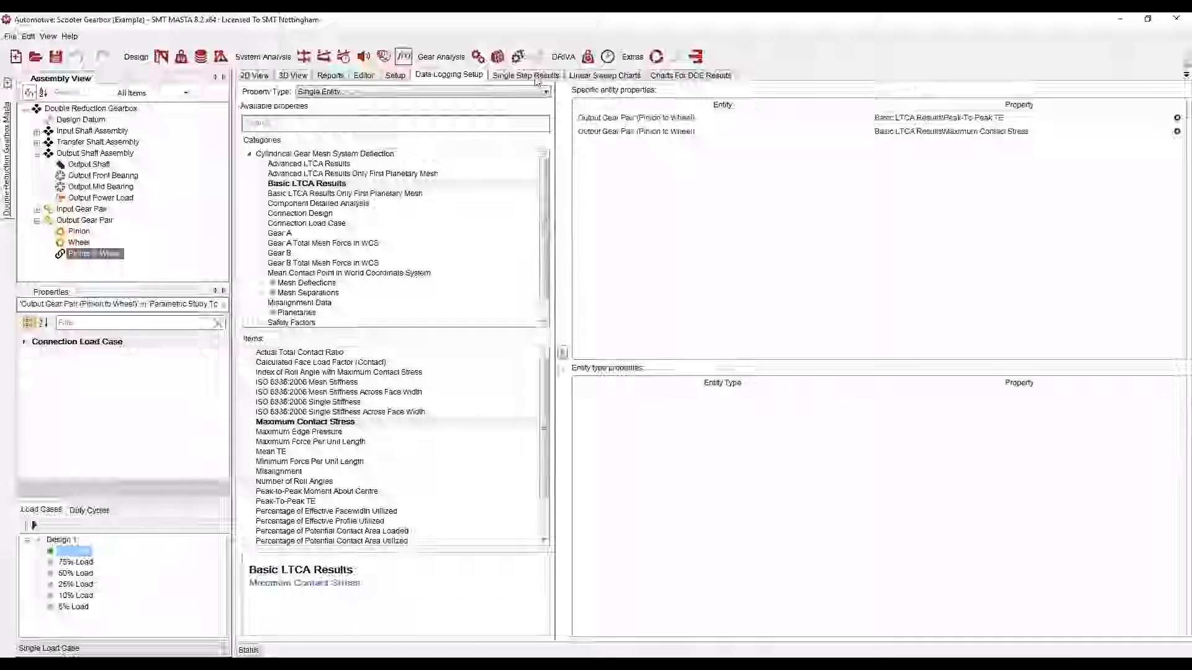
click(605, 75)
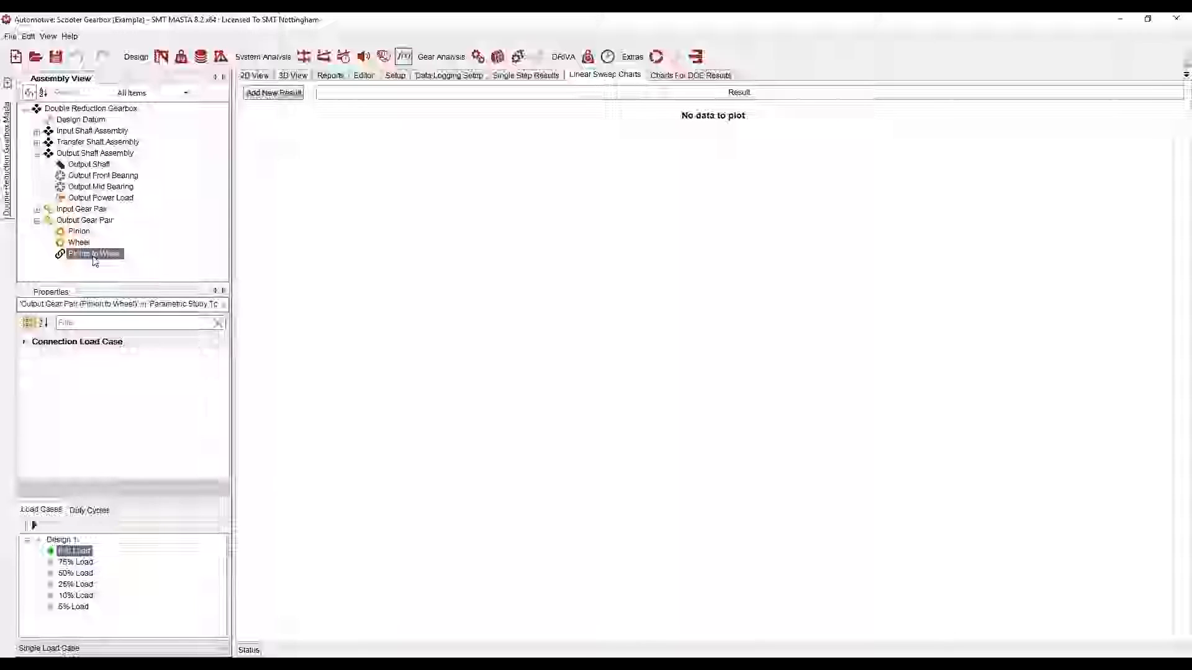
click(285, 93)
click(373, 152)
click(364, 176)
click(312, 176)
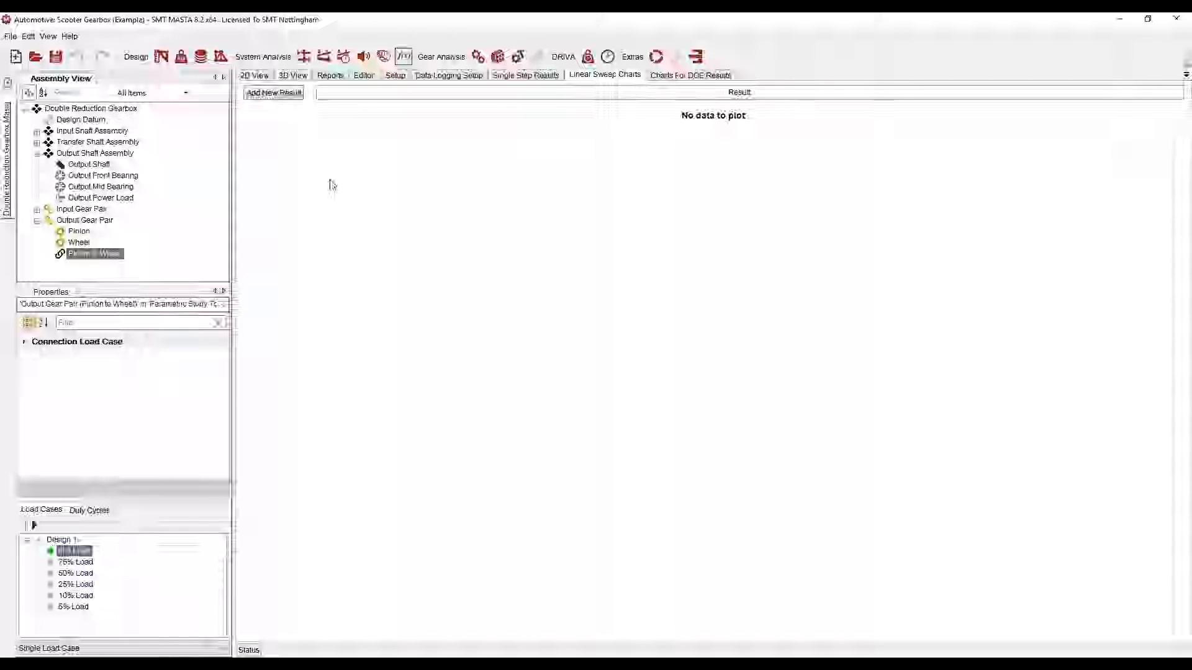
click(282, 103)
click(380, 213)
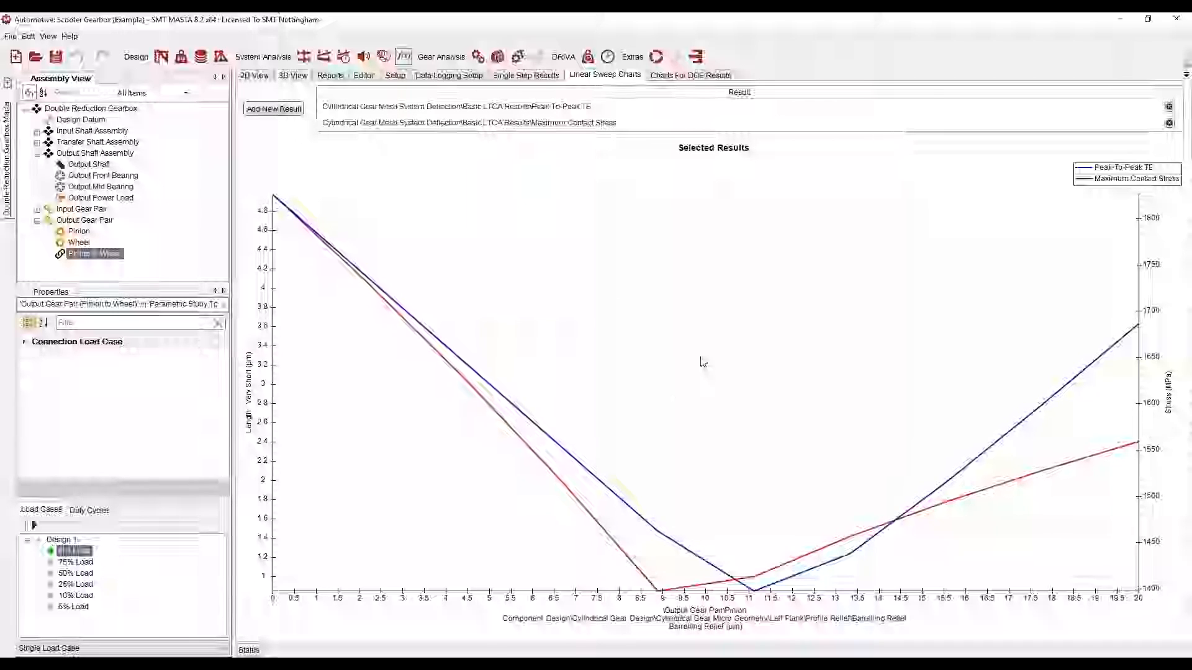
Step: Copy the sweep chart's data to the clipboard with Export All as Columns and paste it into another application
right_click(643, 321)
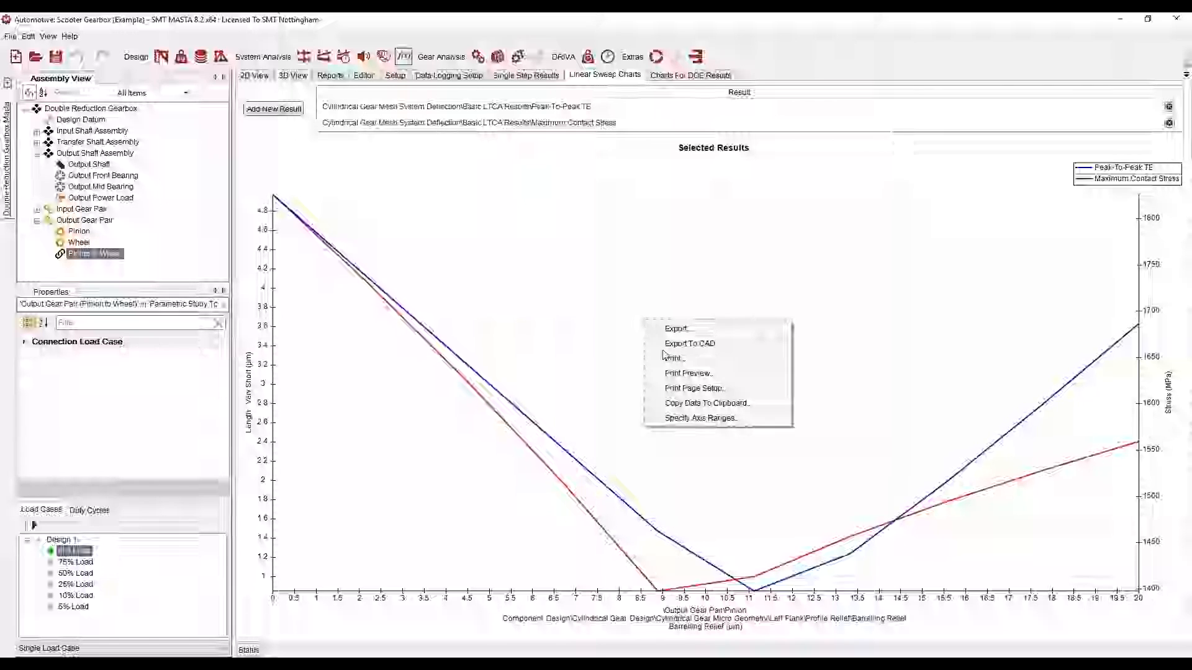
click(702, 402)
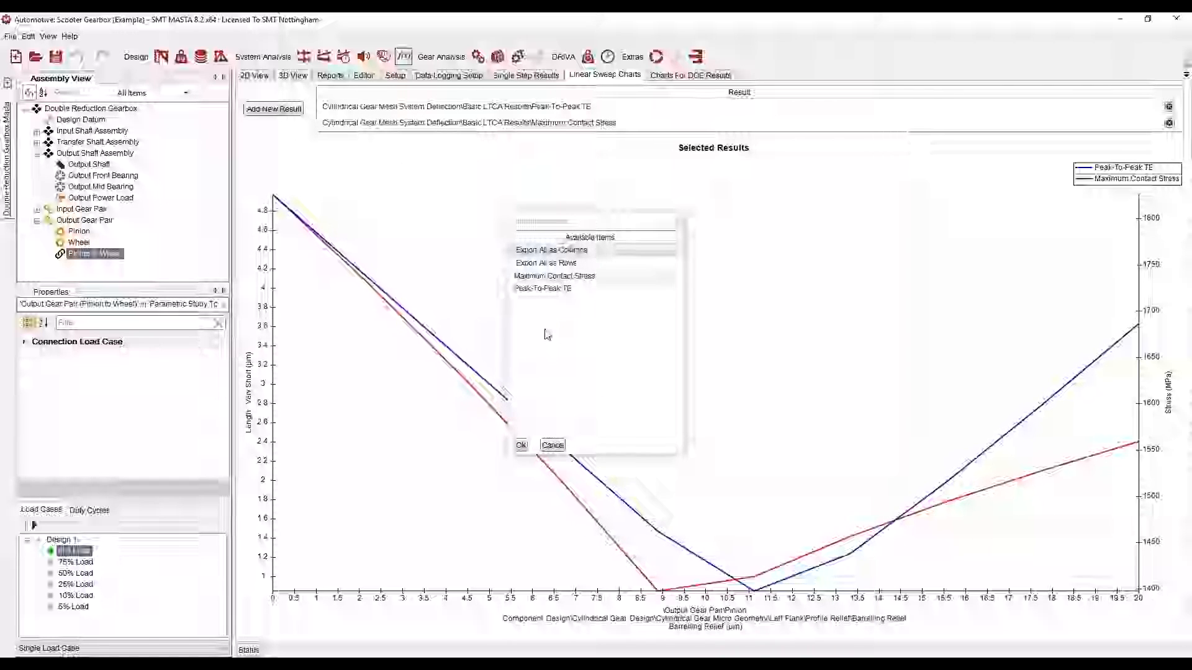
click(522, 447)
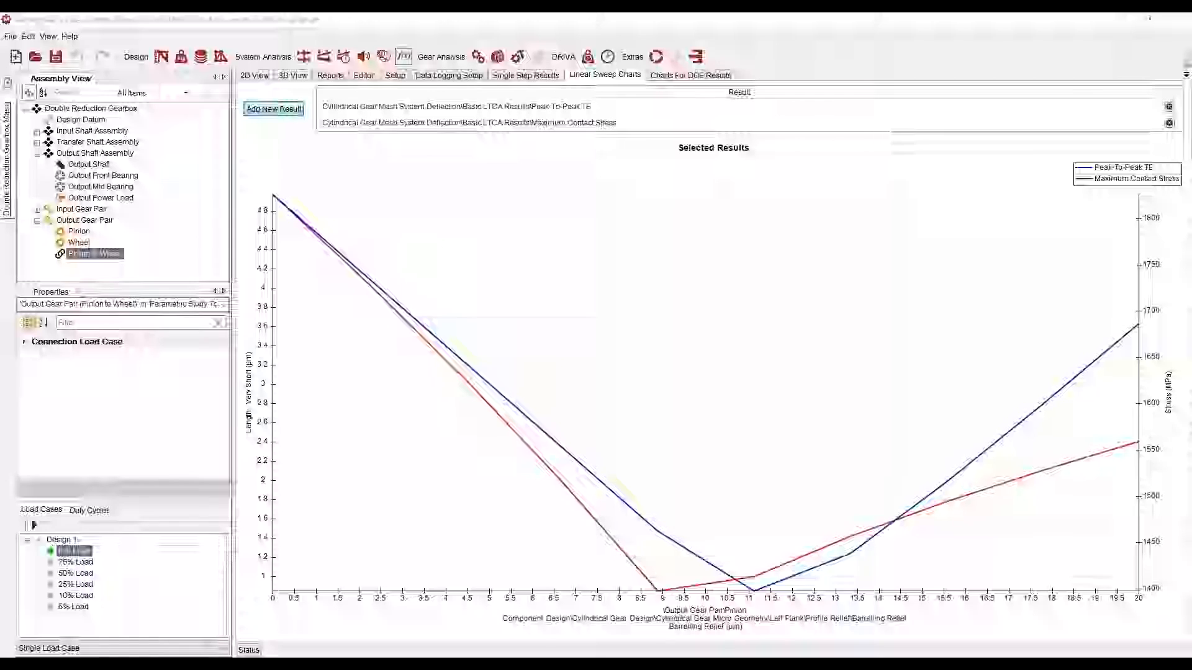
key(alt+Tab)
key(ctrl+v)
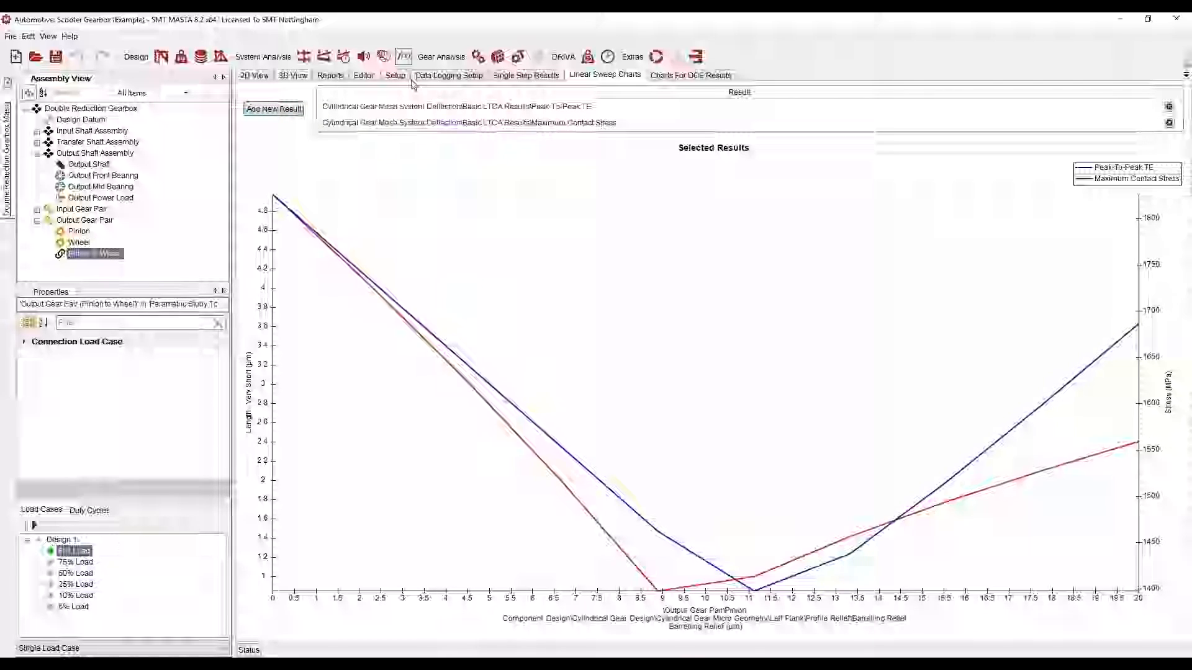
Step: Open the design of run 6 from the whole gearbox's parametric study results report and cancel the auto-save
click(331, 75)
click(124, 110)
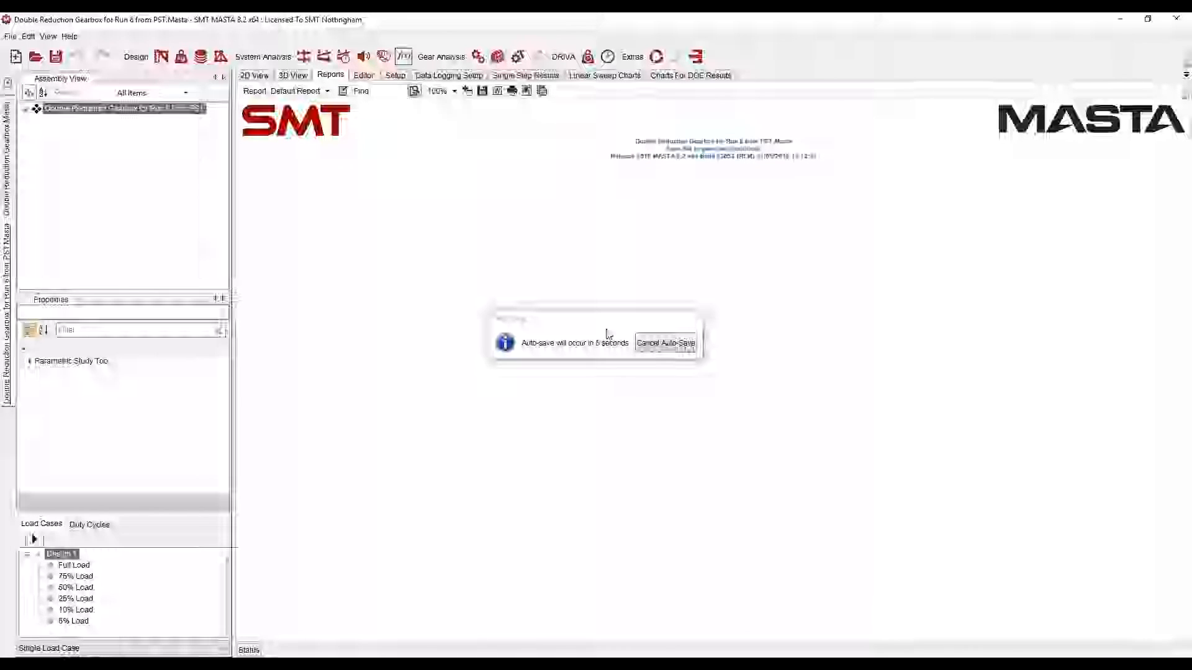
click(667, 348)
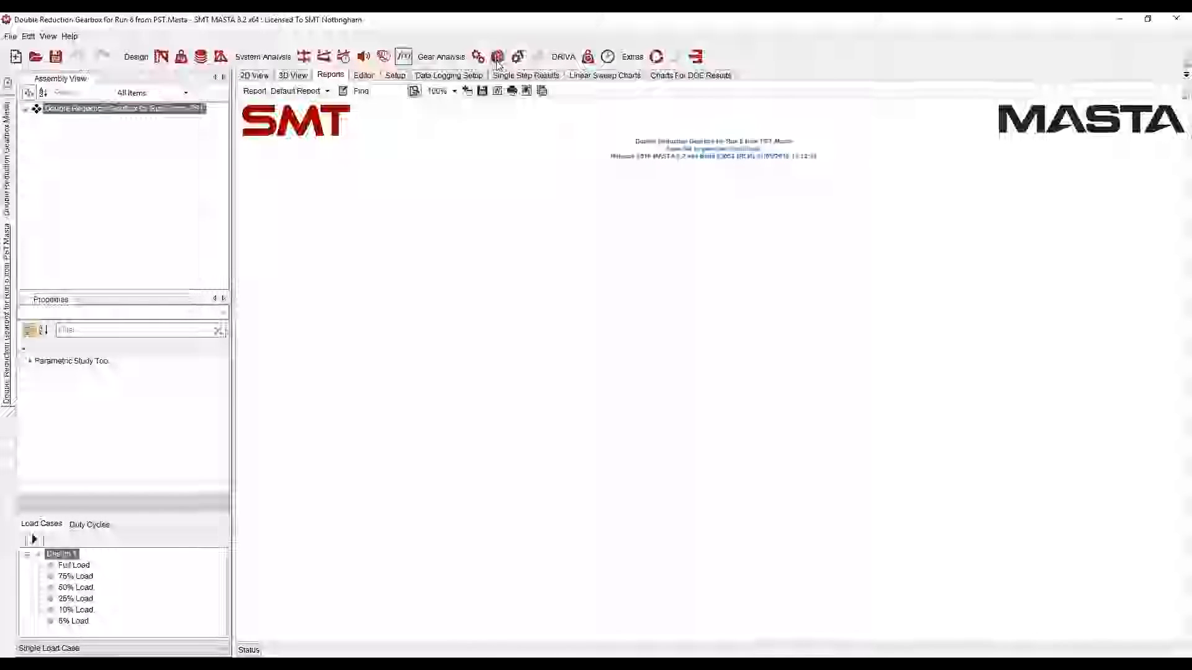
Step: Examine the profile relief in the Output Gear Pair's micro geometry of the run 6 design
click(497, 58)
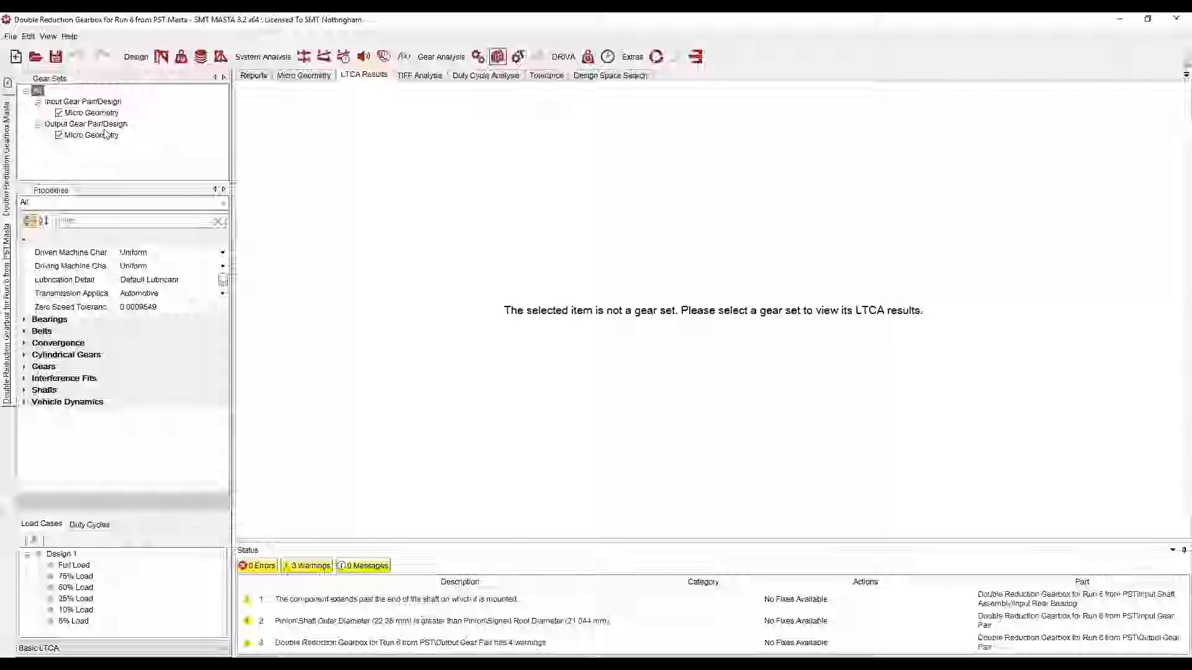
click(92, 135)
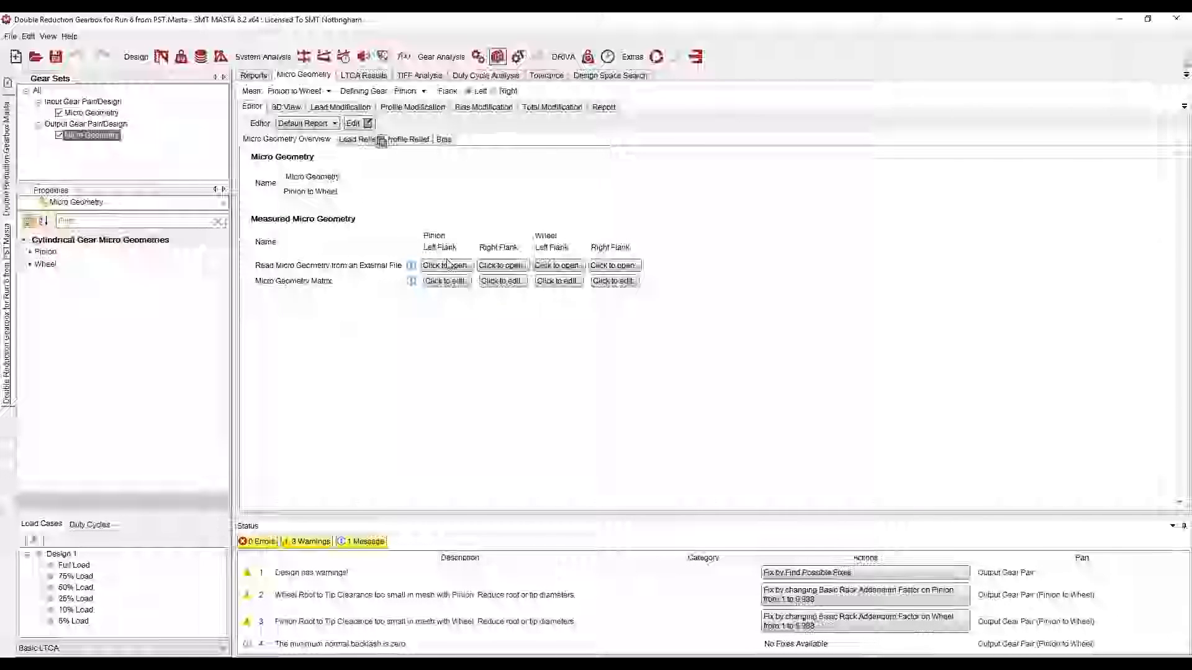
click(385, 140)
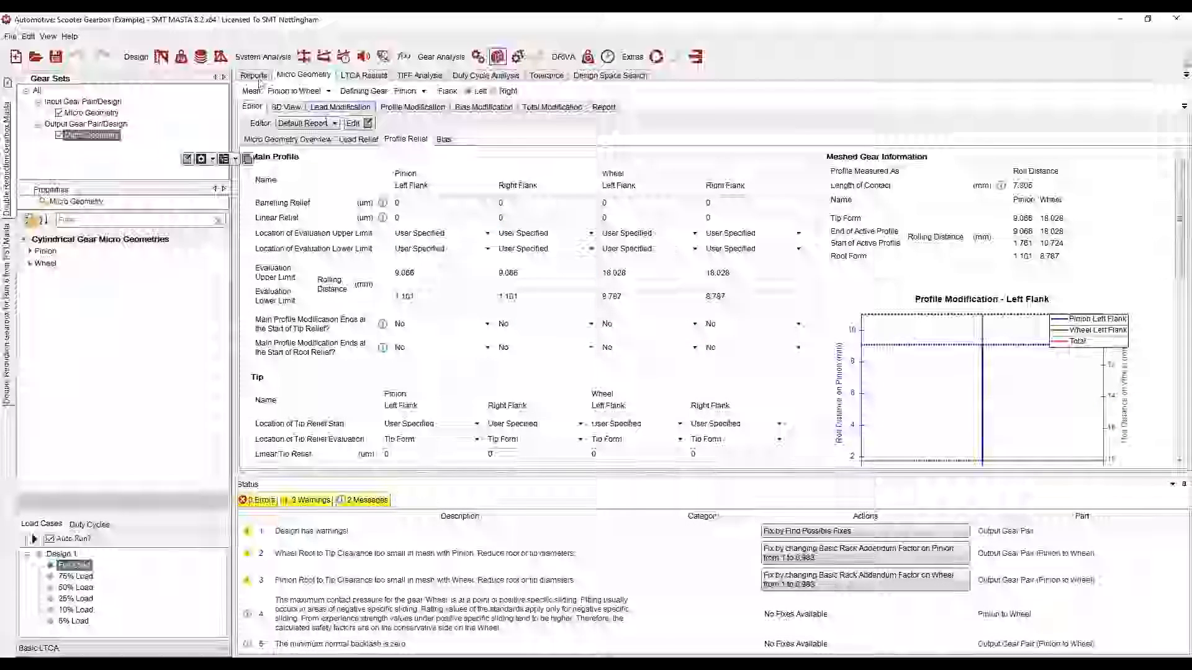
Step: Close the run 6 design without saving and return to the original gearbox's parametric study
right_click(7, 346)
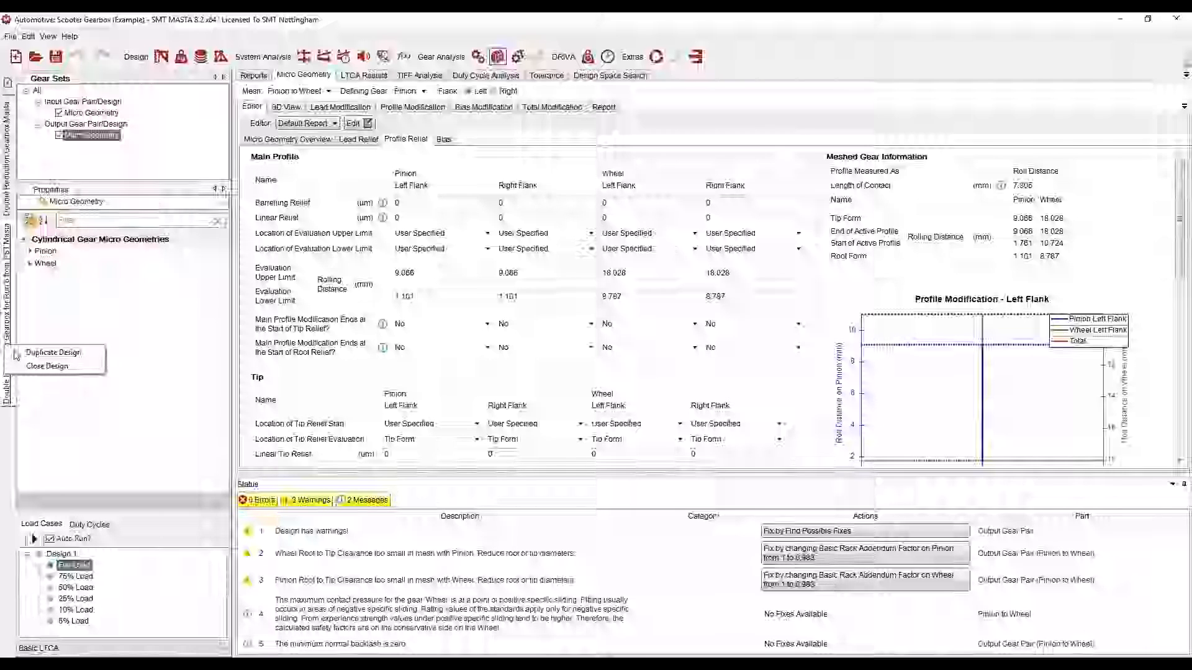
click(47, 366)
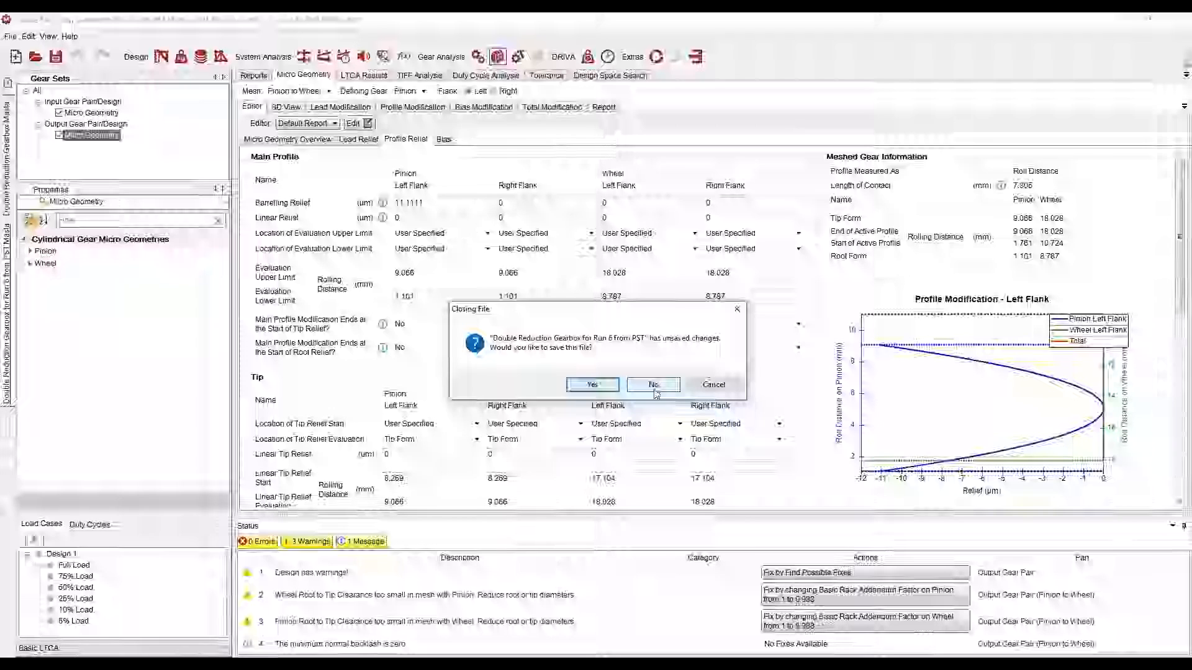
click(654, 386)
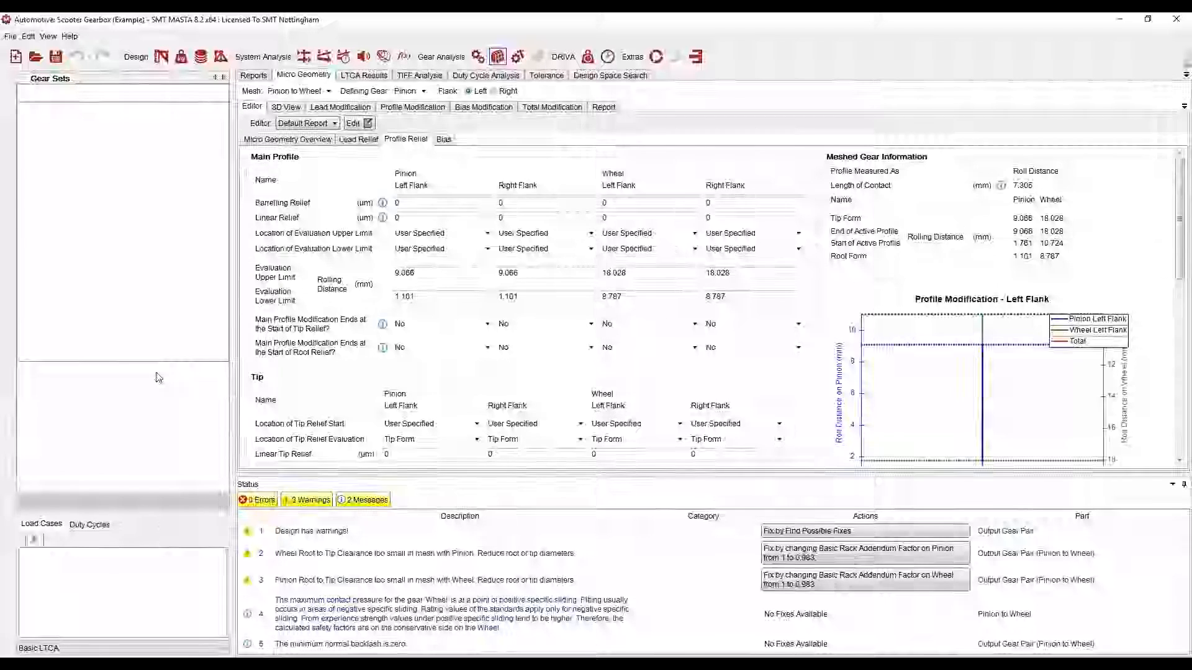
click(405, 57)
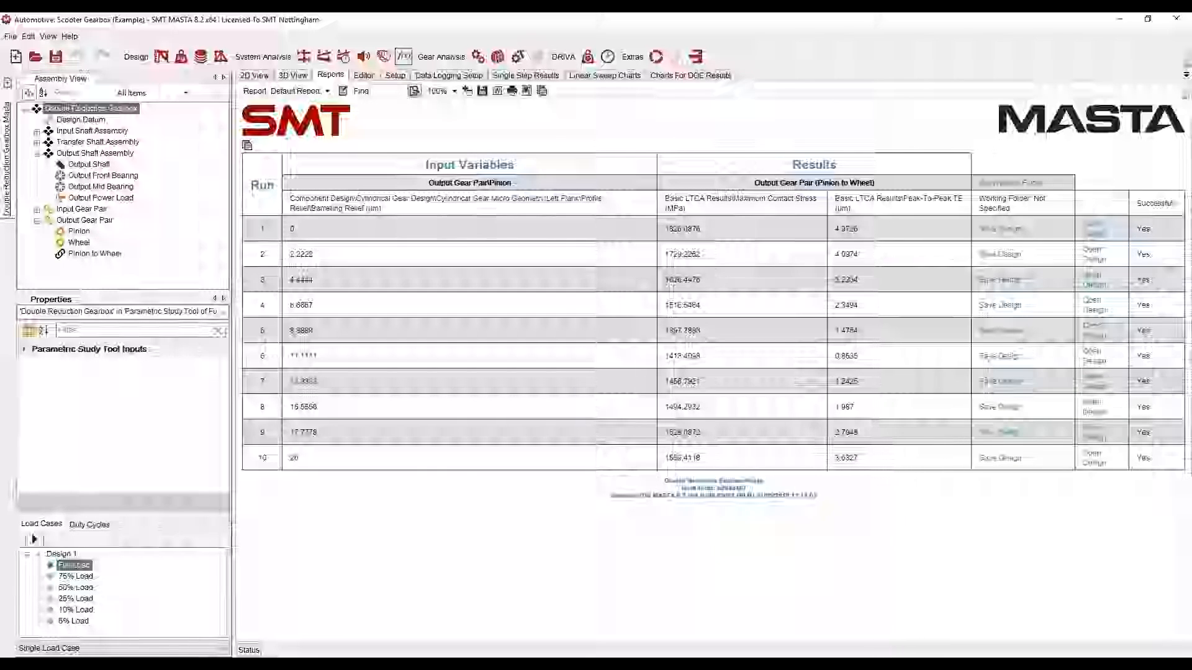
Step: Copy the parametric study setup from Full Load, paste it into the 5% Load case and run that study
click(365, 76)
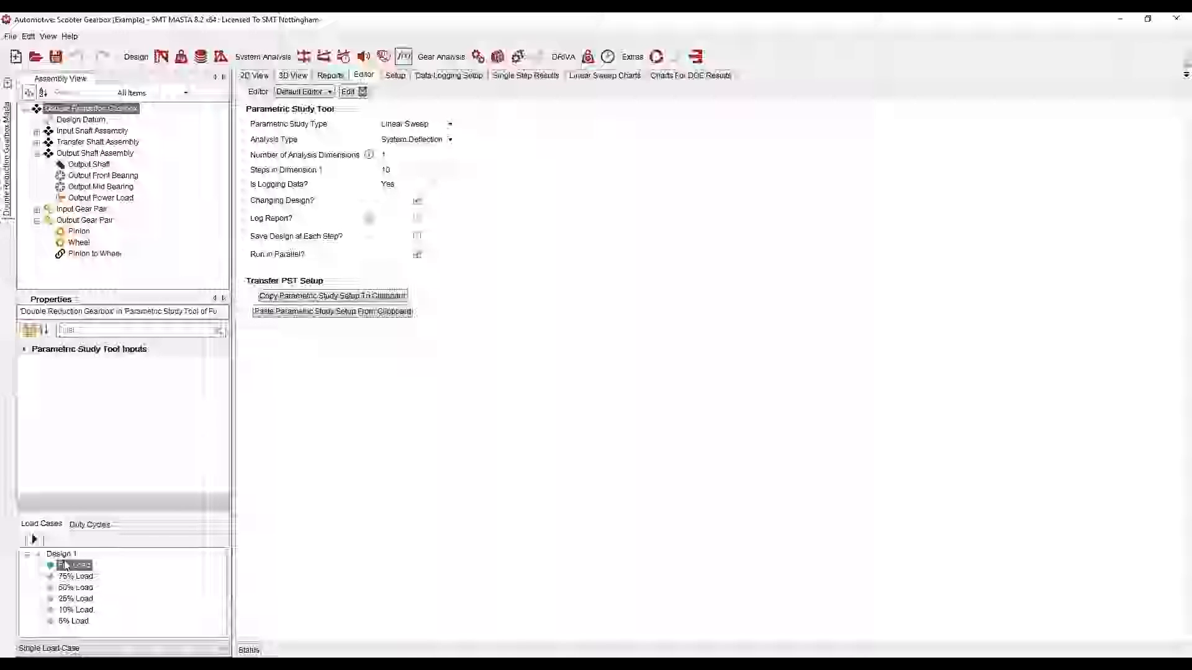
click(333, 296)
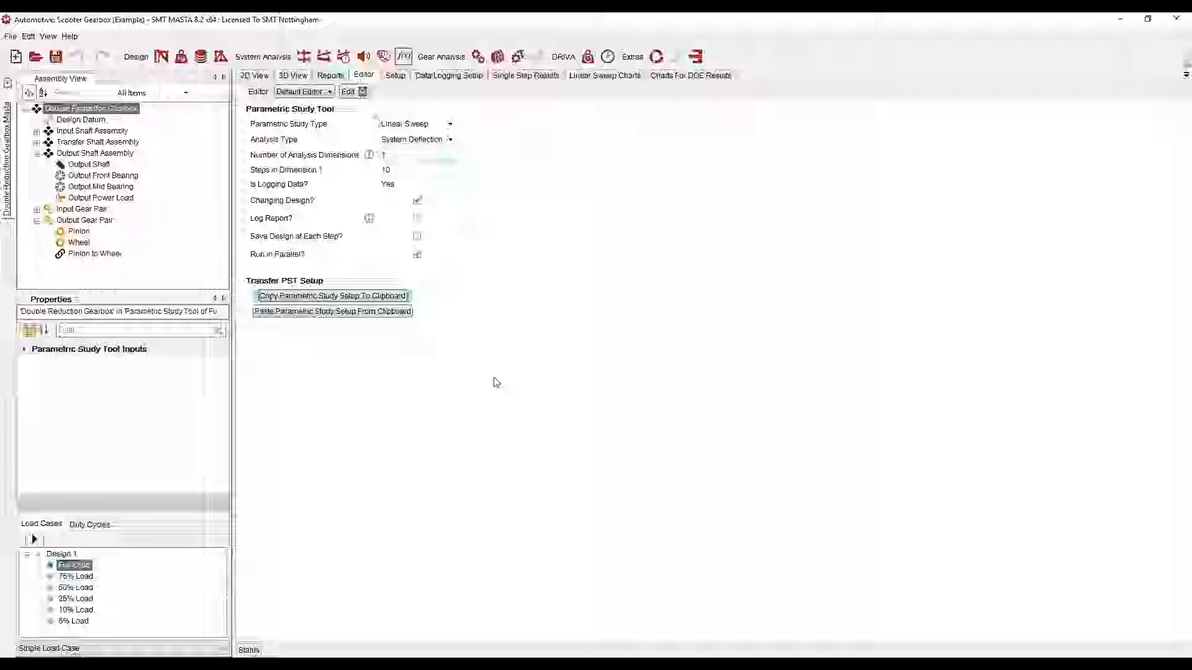
click(85, 622)
click(364, 311)
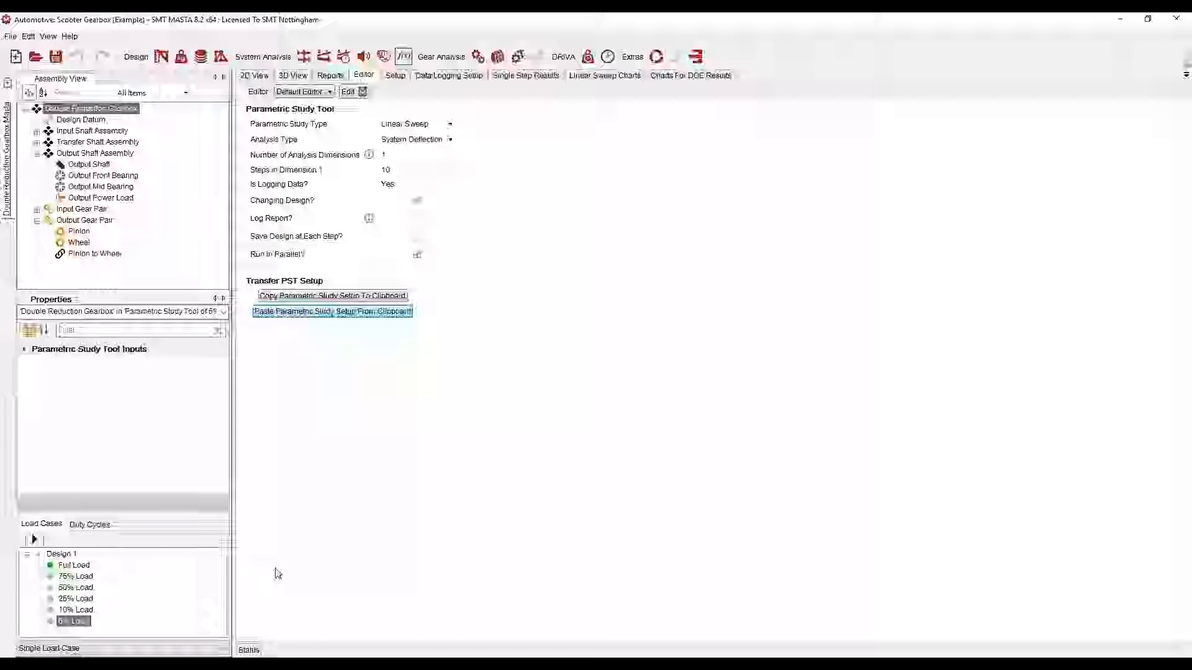
click(34, 540)
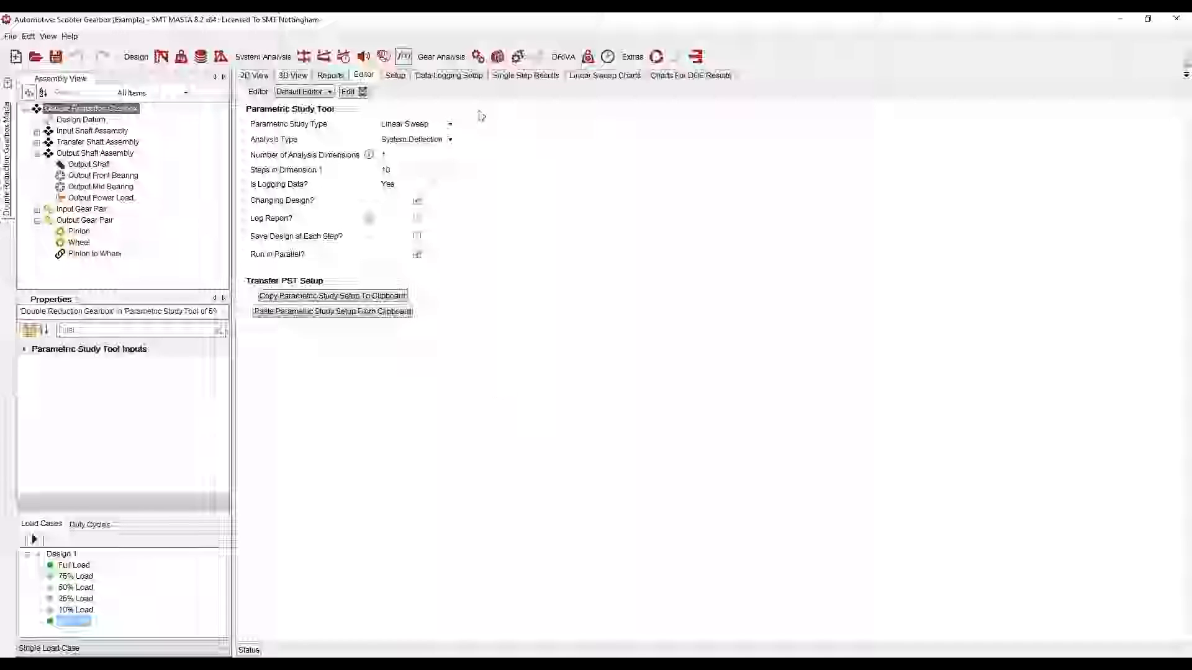
Step: Compare the linear sweep charts of the Full Load and 5% Load cases
click(604, 75)
click(89, 566)
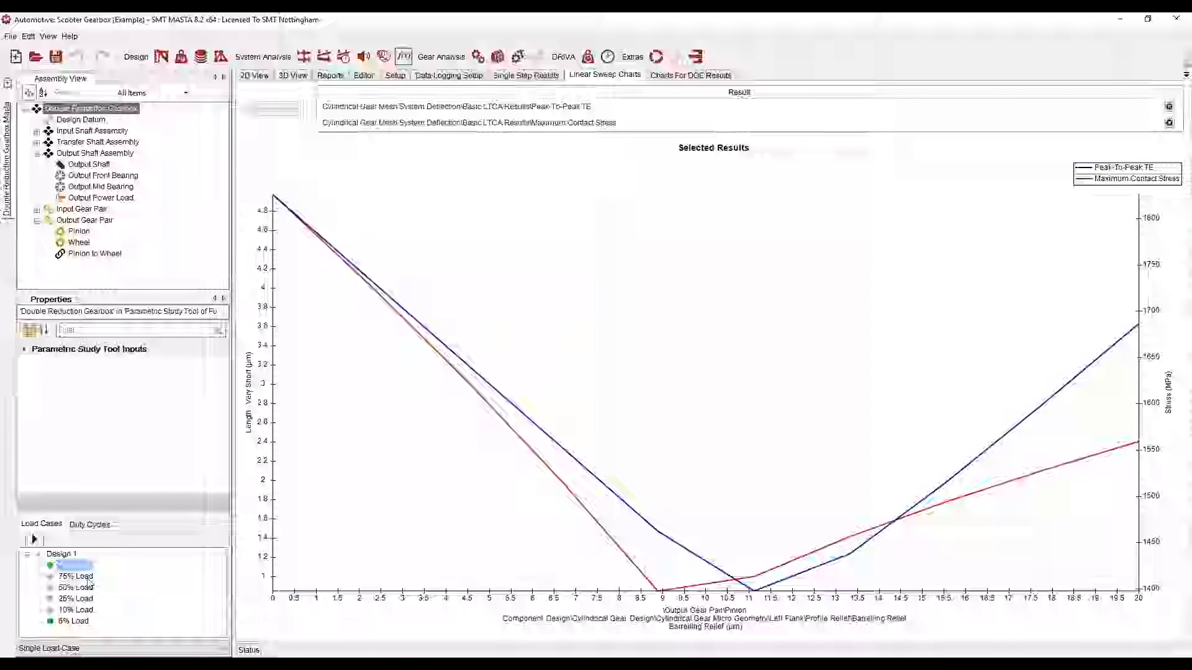
click(73, 622)
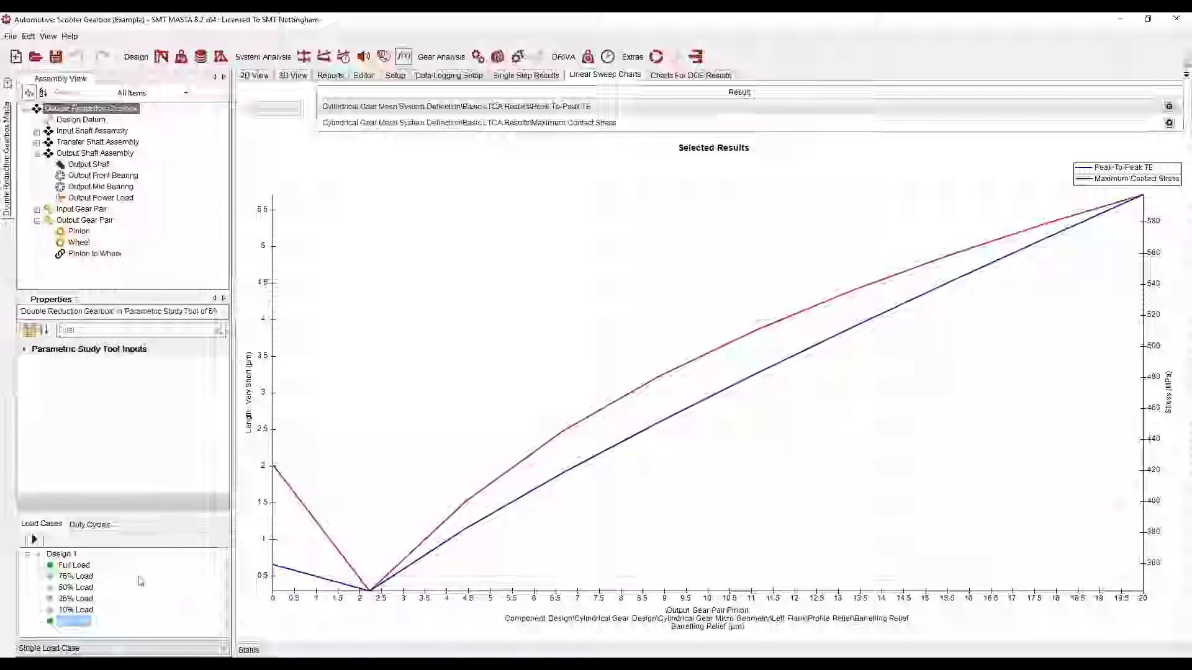
Step: Set the 5% Load study's number of analysis dimensions to 2, with 5 steps in each dimension
click(395, 75)
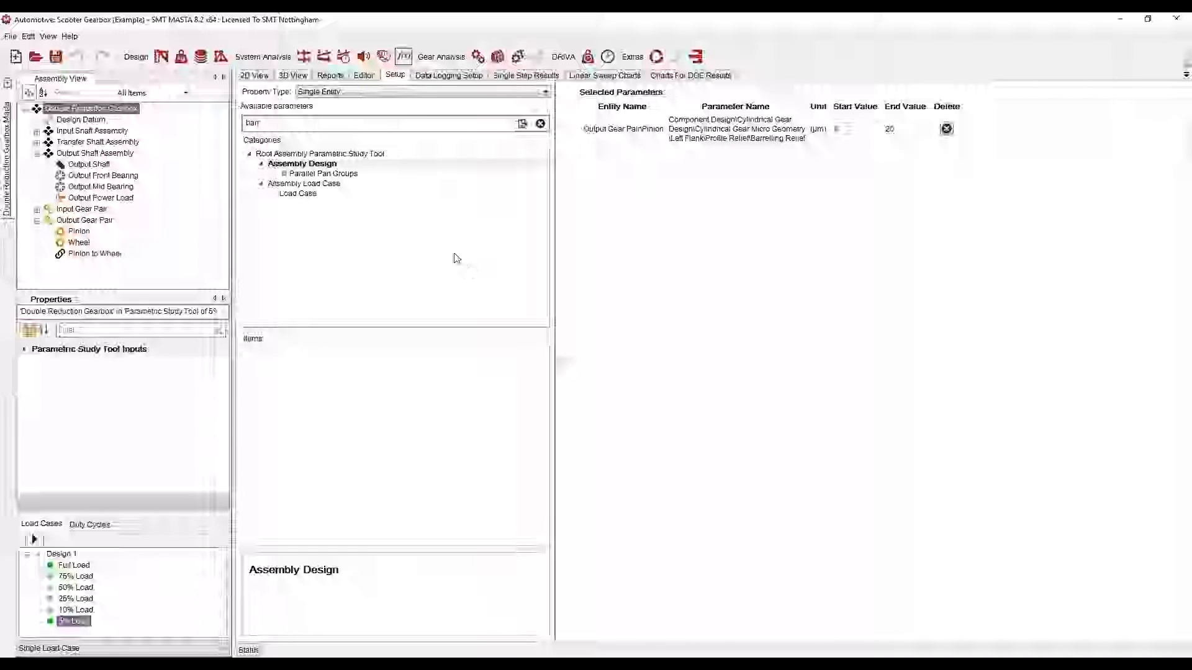
click(363, 75)
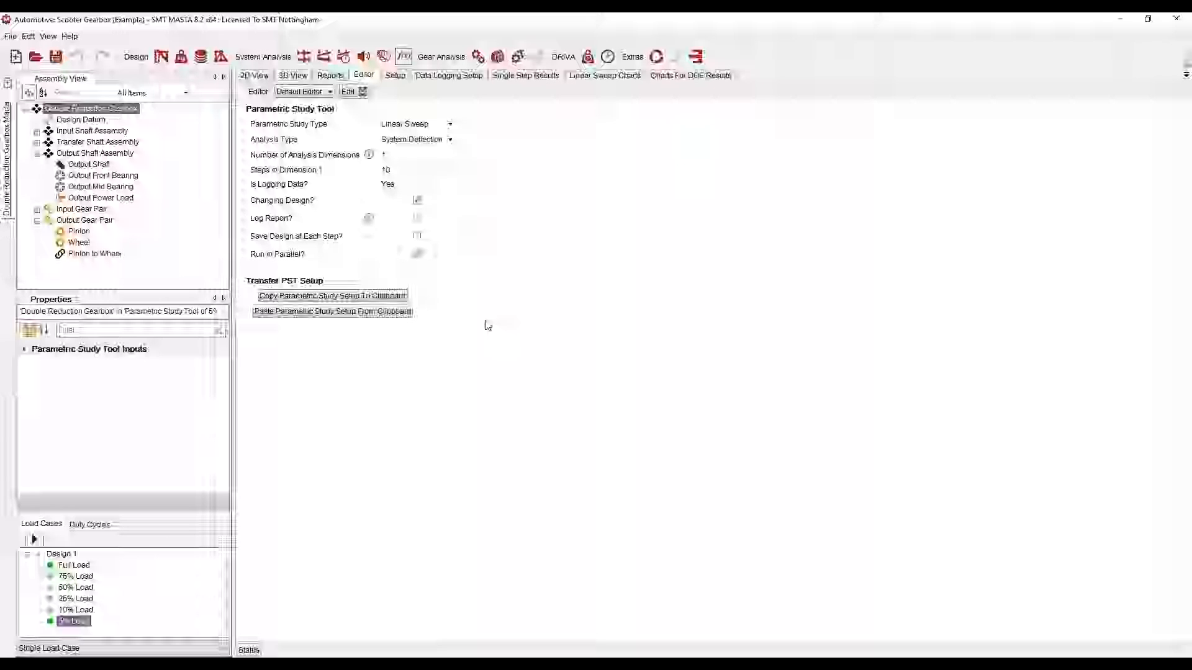
click(440, 153)
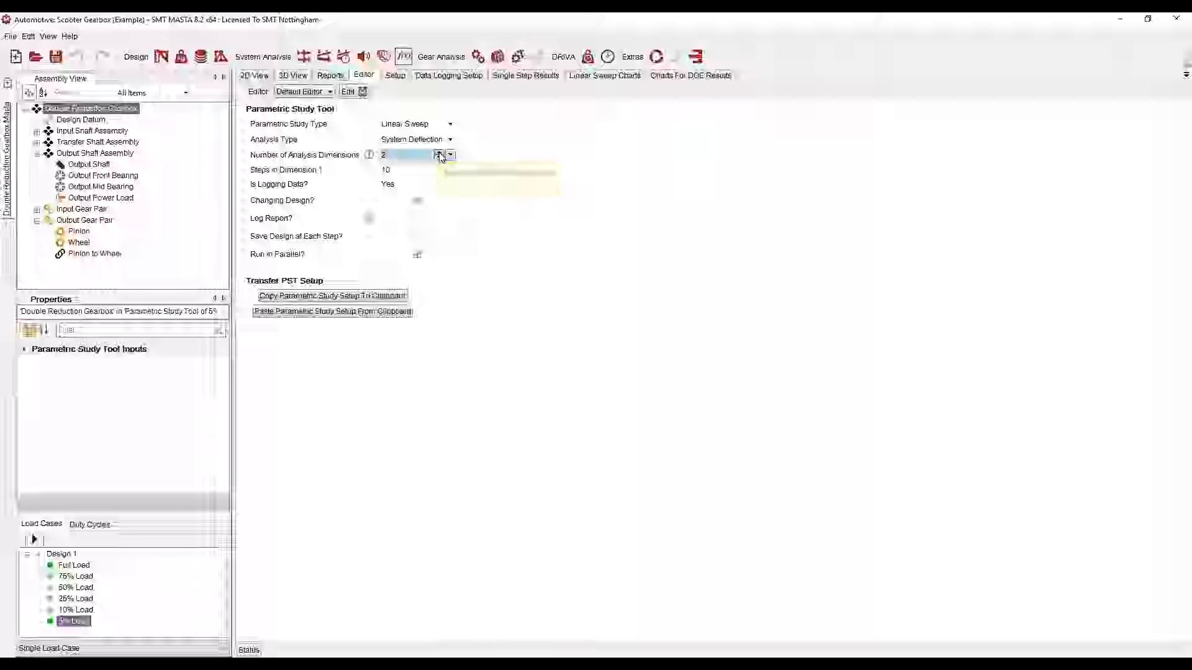
drag(434, 169, 435, 184)
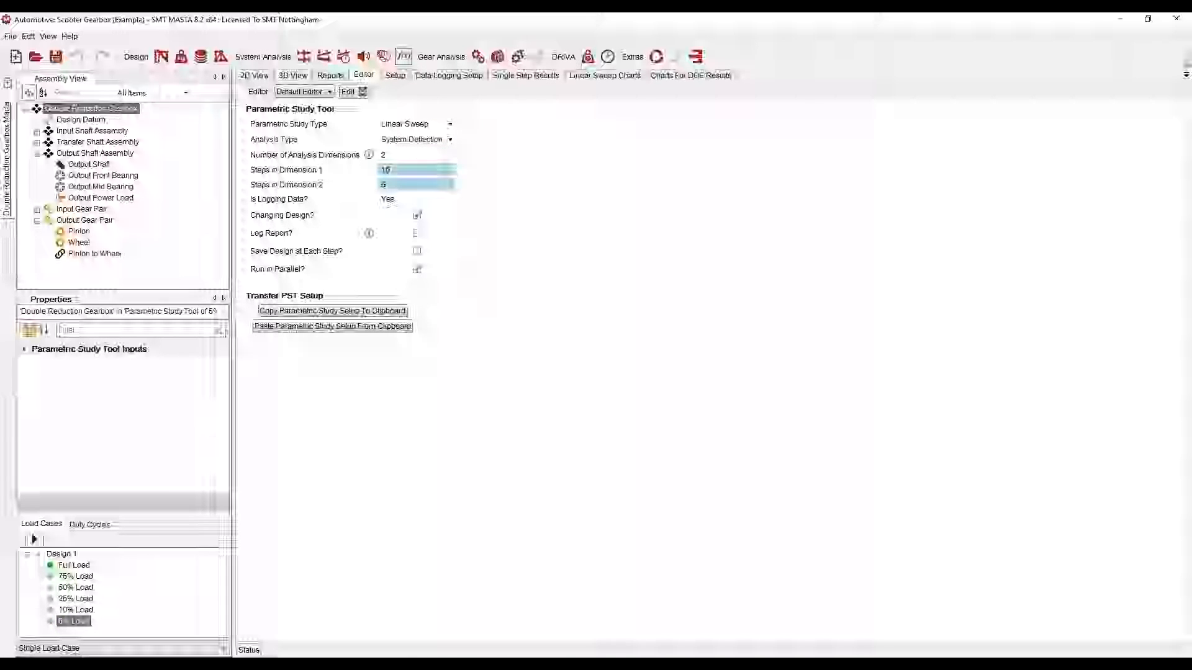
click(608, 189)
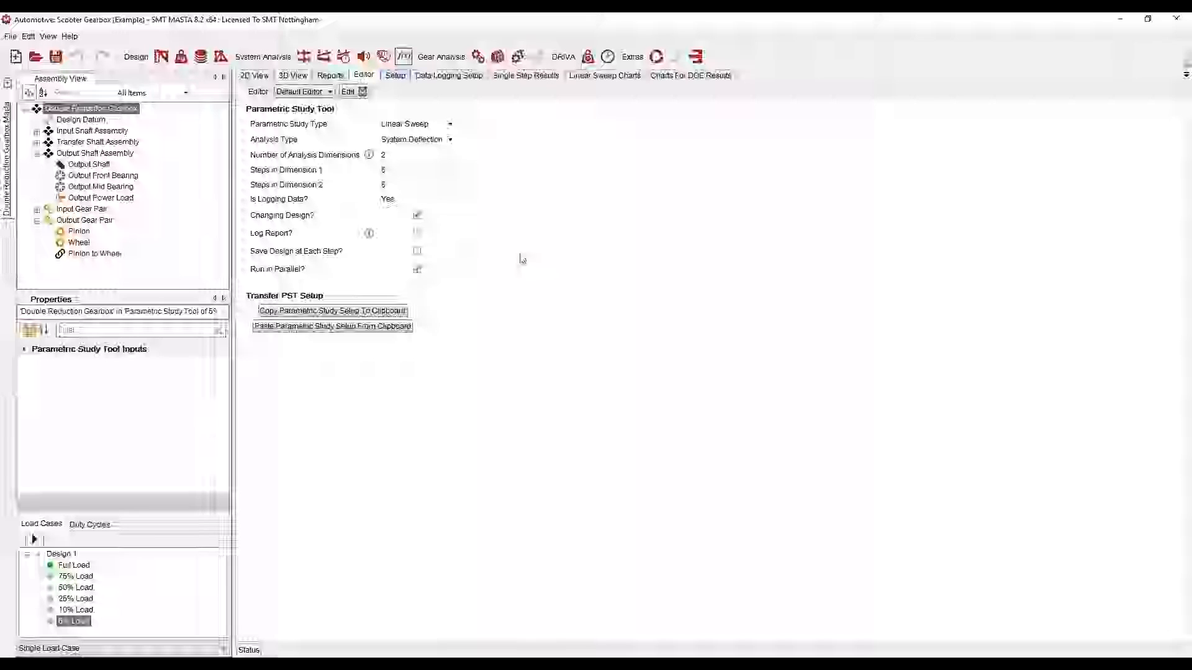
Step: Add the Input Power Load's component load case Torque as a second parameter in the 5% Load study
click(394, 75)
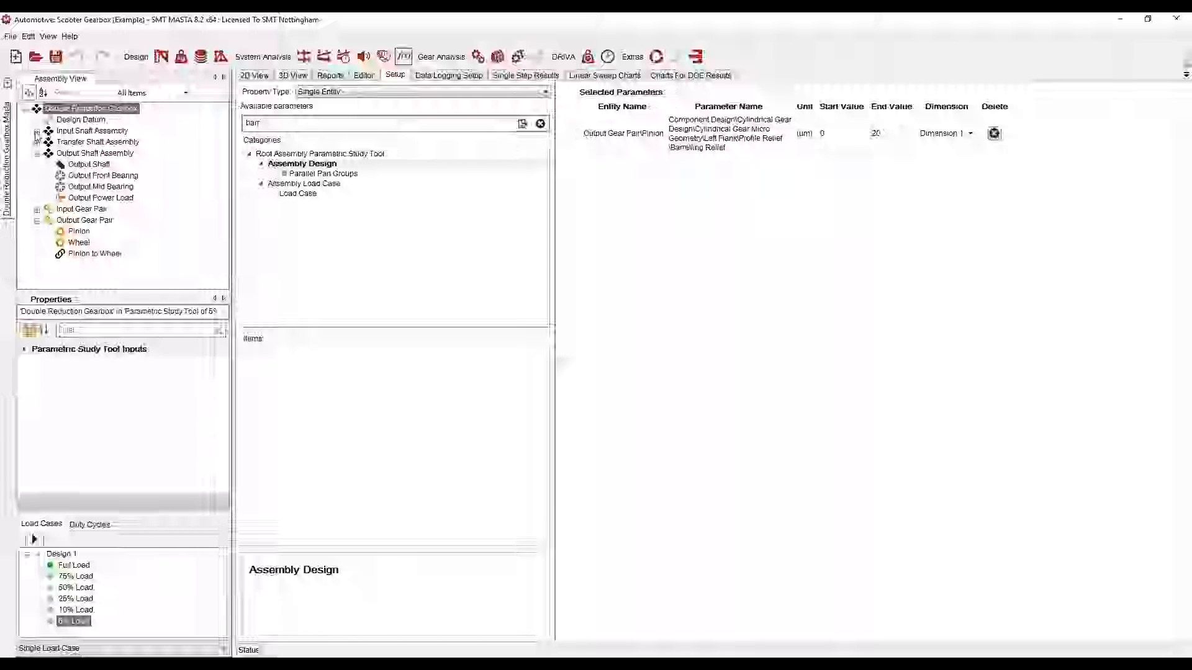
click(36, 131)
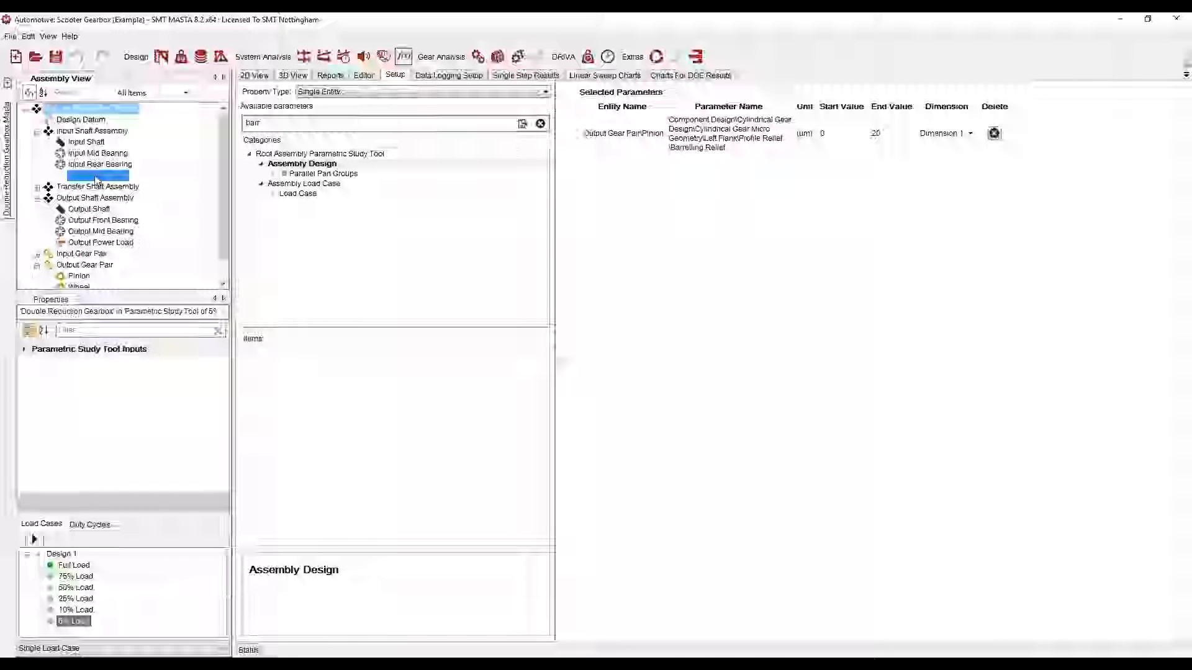
click(96, 177)
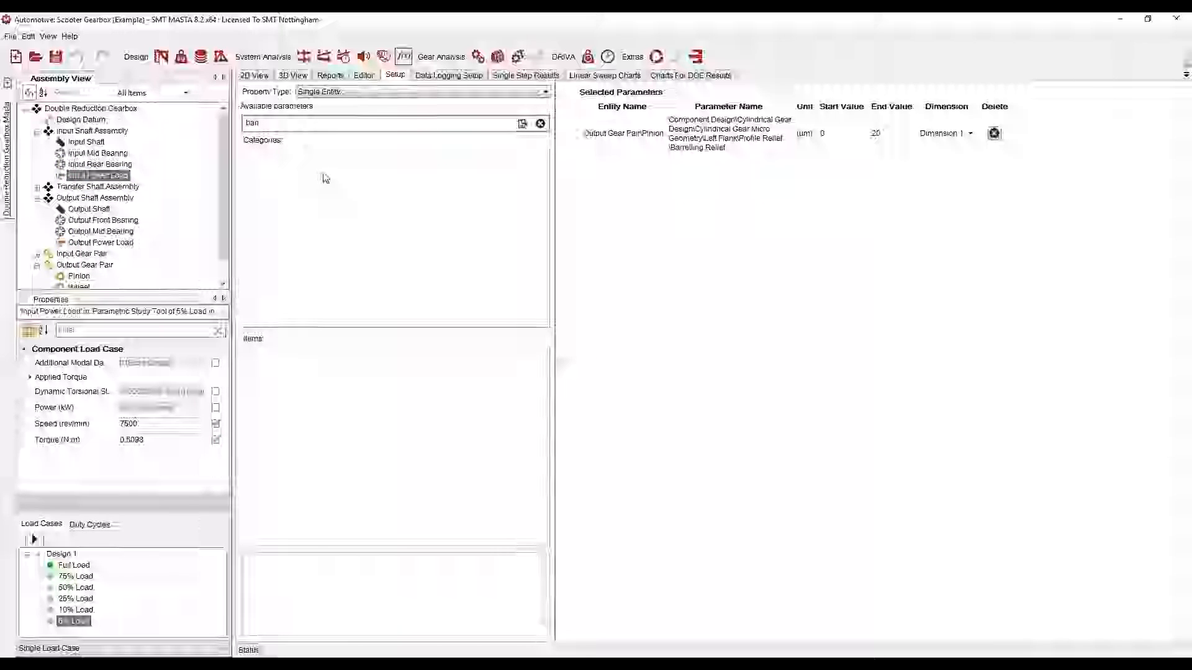
click(540, 123)
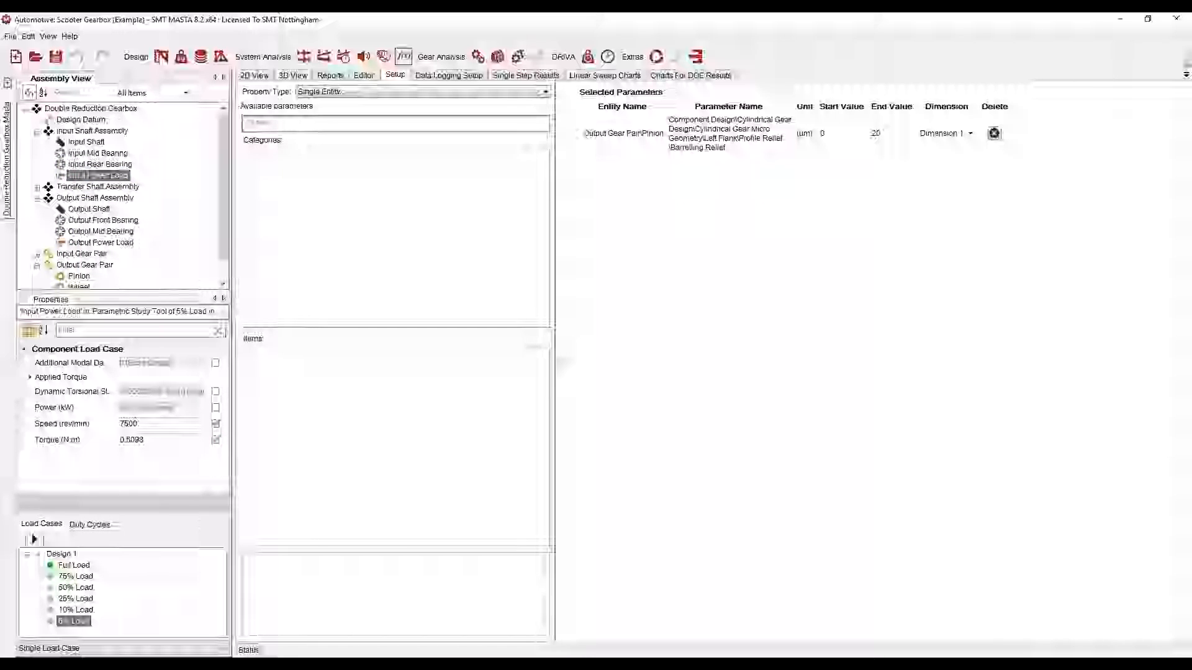
click(348, 175)
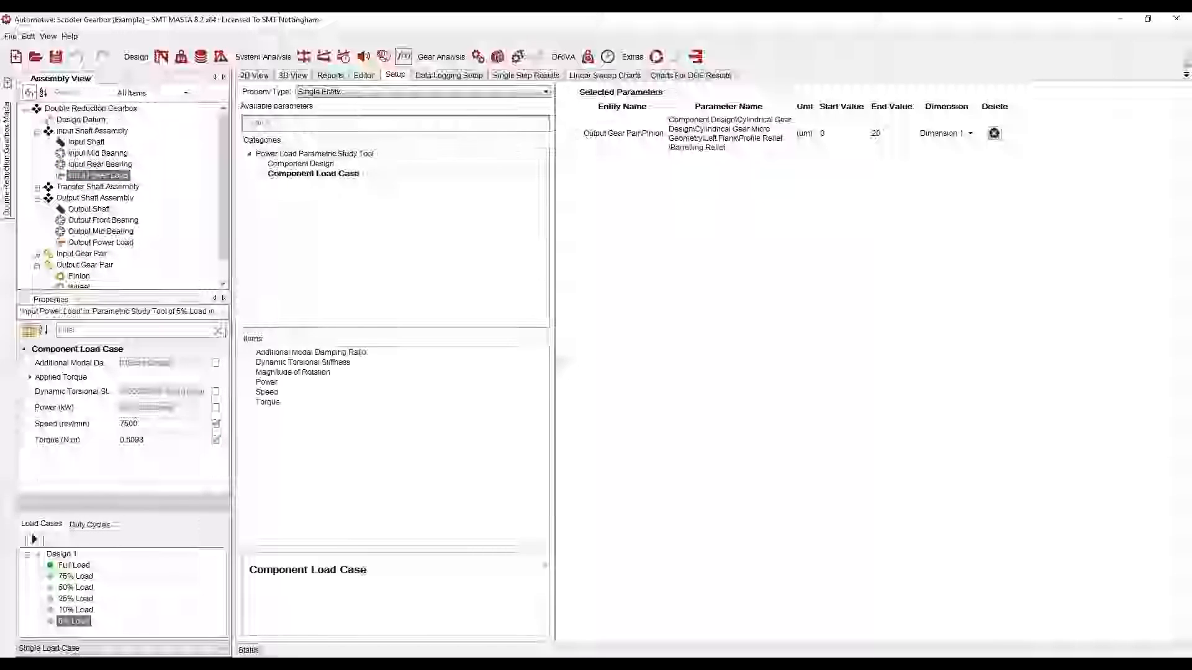
double_click(277, 404)
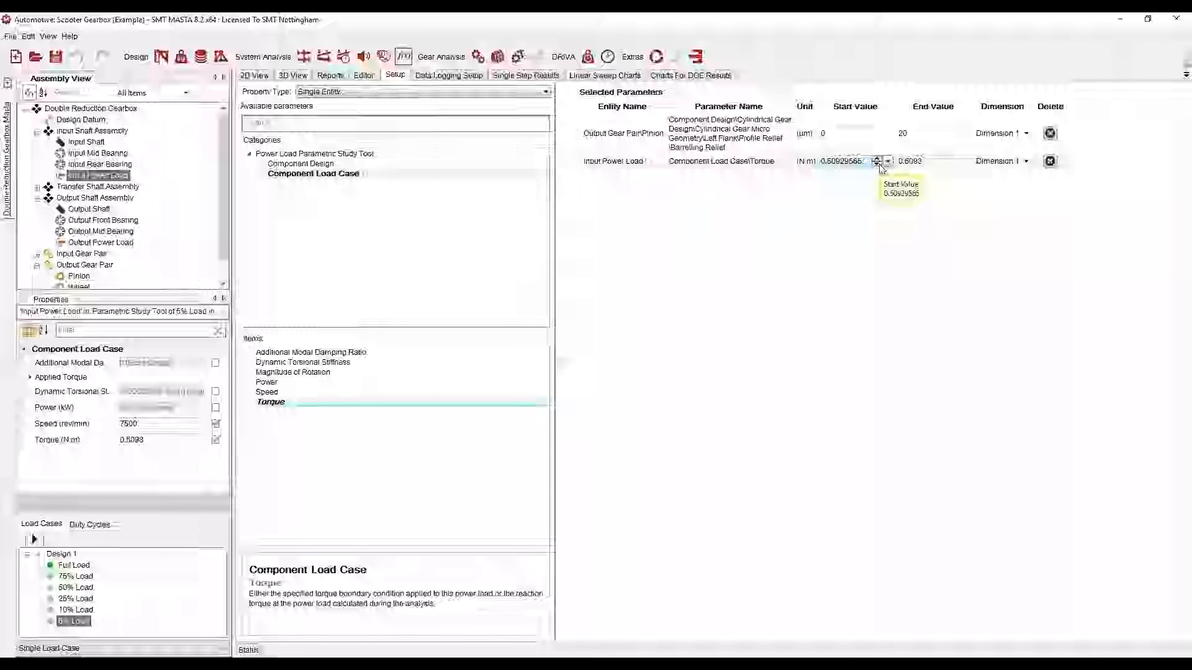
Step: Set the Full Load study to 2 analysis dimensions with 5 steps in each dimension
click(73, 565)
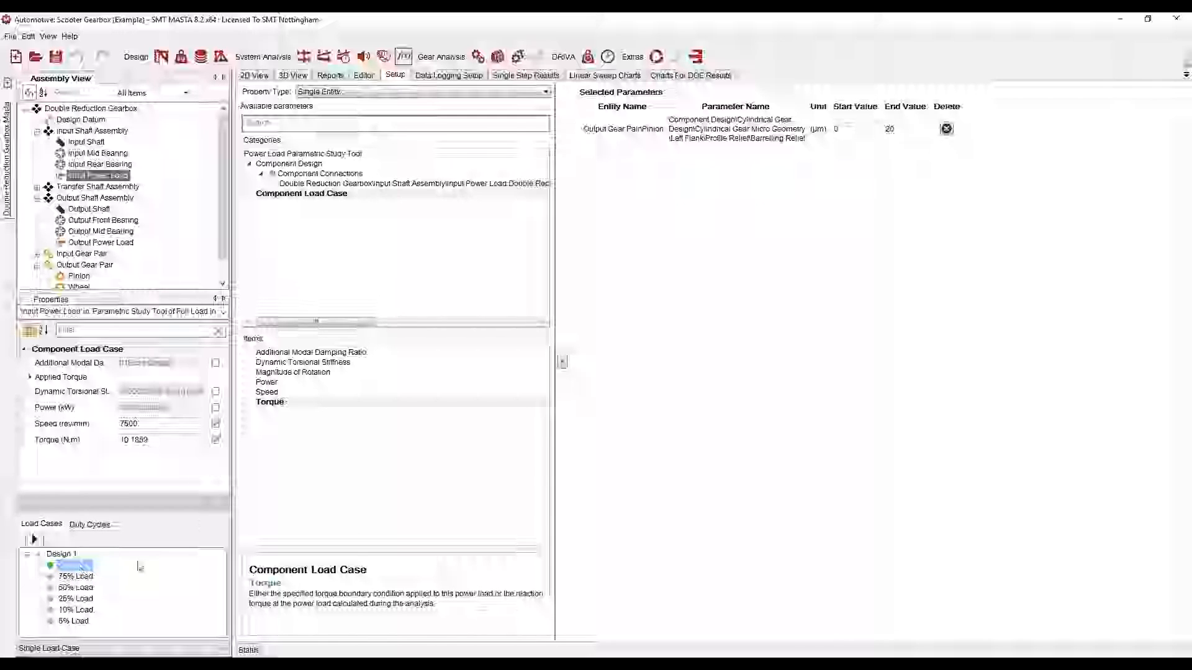
click(364, 75)
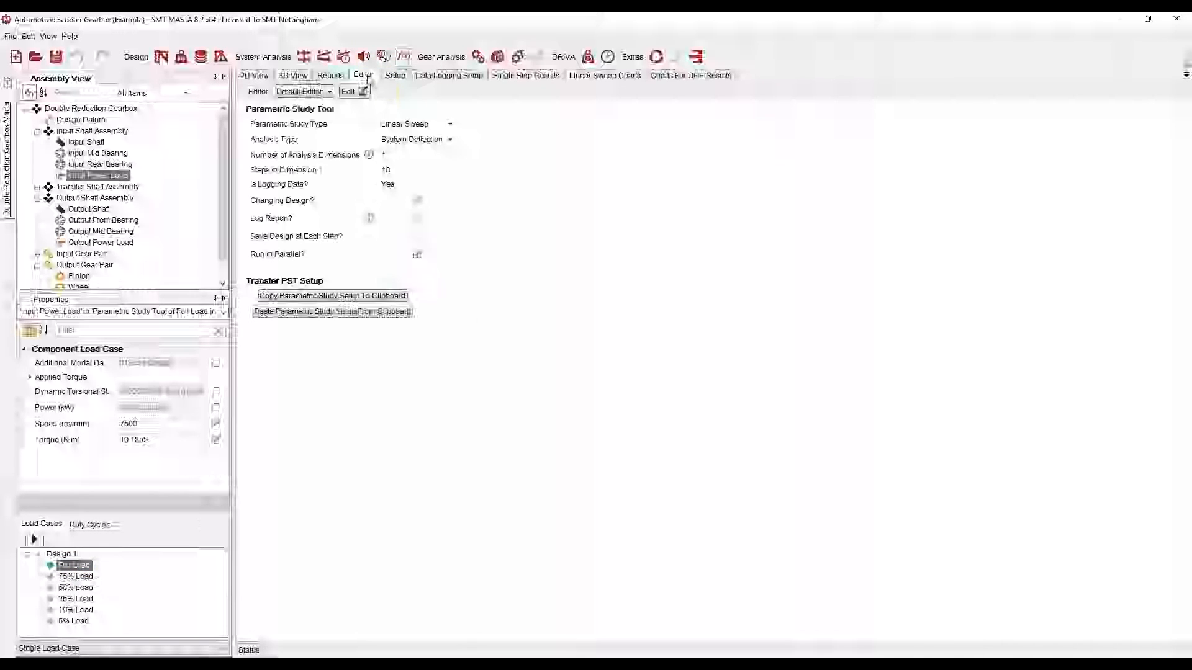
click(439, 143)
click(436, 150)
click(441, 153)
click(501, 175)
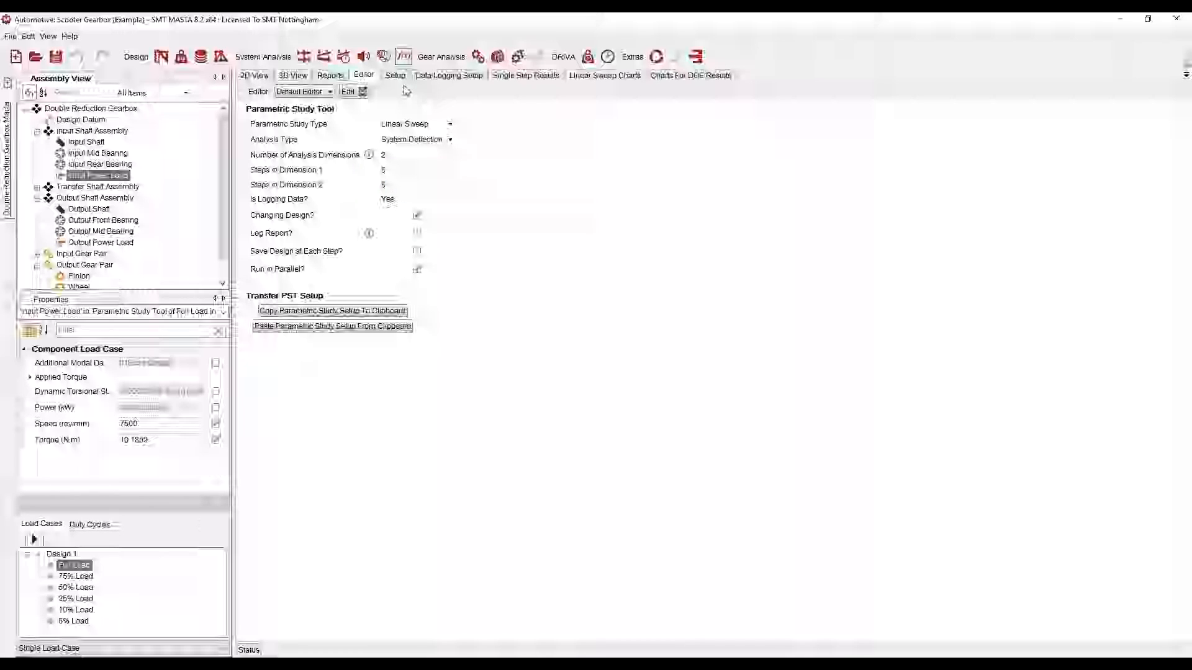
Step: Add the Input Power Load's Torque to the Full Load study, with start value 0.1 N·m, and assign it to Dimension 2
click(397, 76)
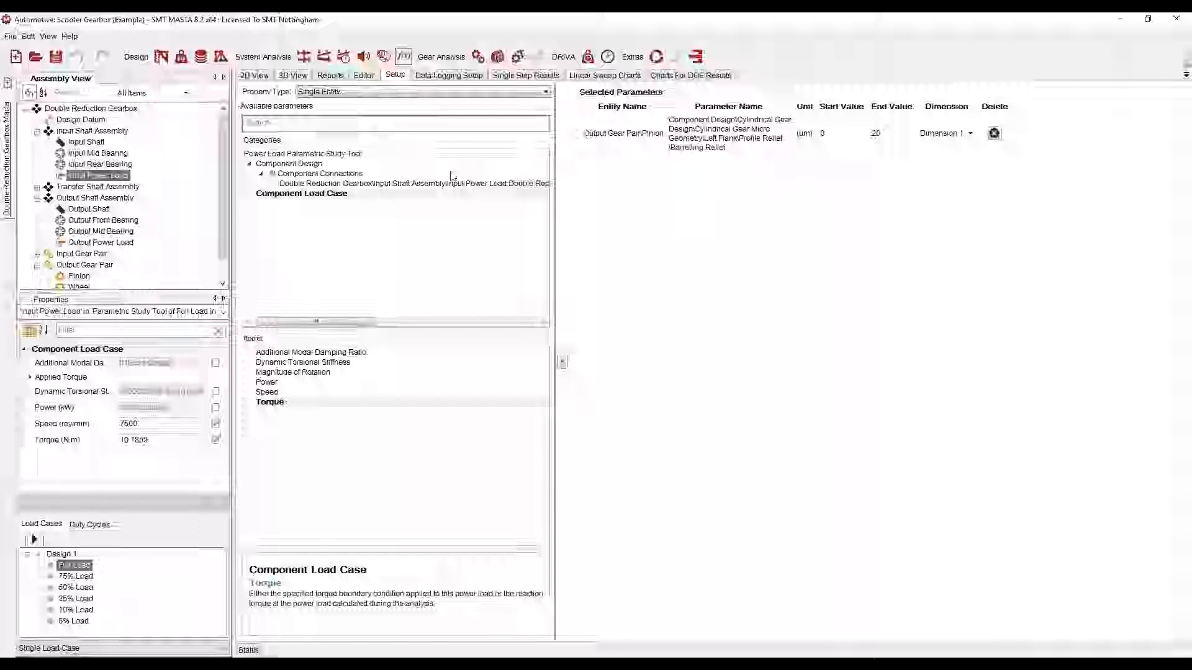
drag(270, 402, 867, 187)
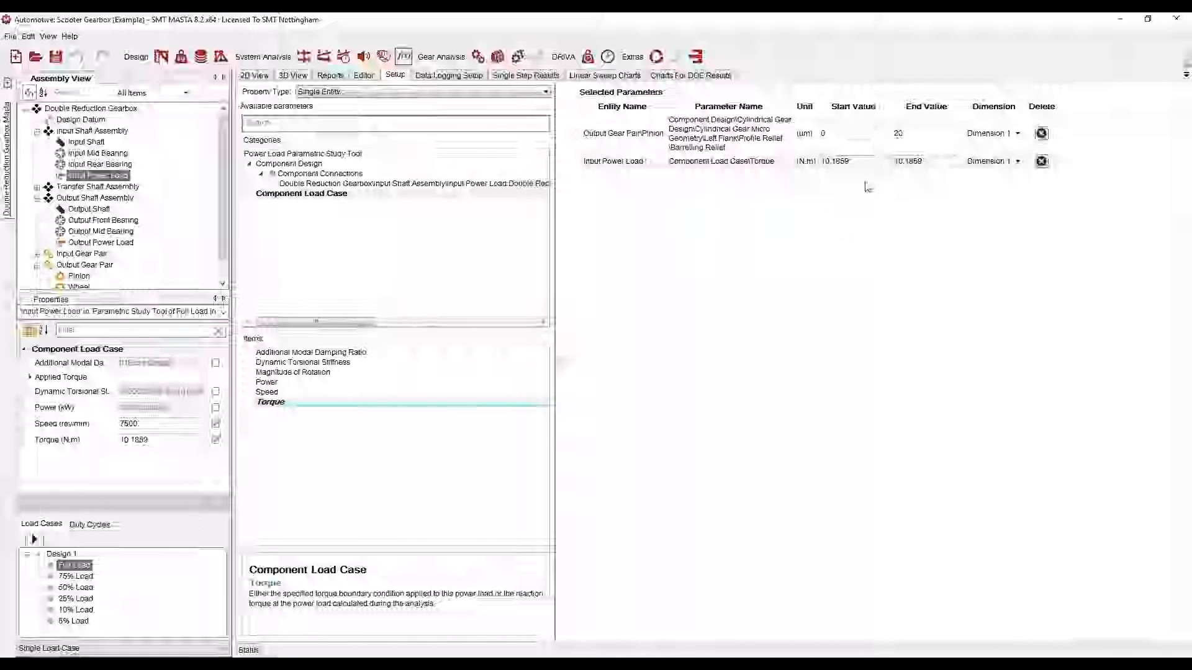
click(853, 163)
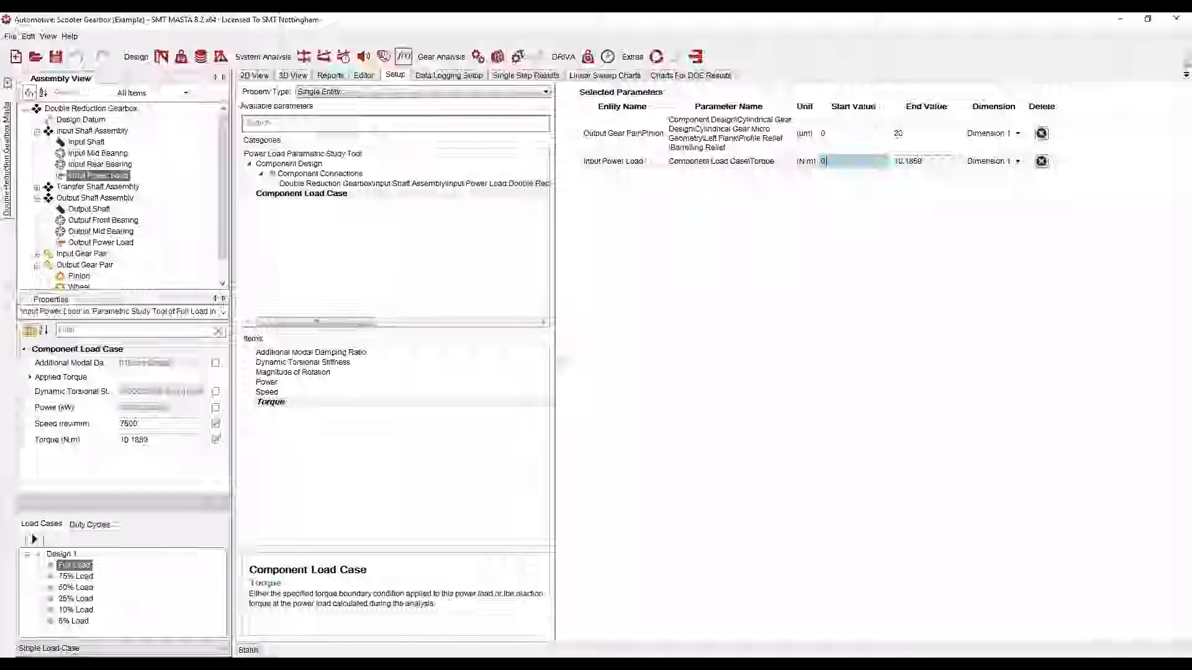
click(861, 236)
click(968, 164)
click(974, 186)
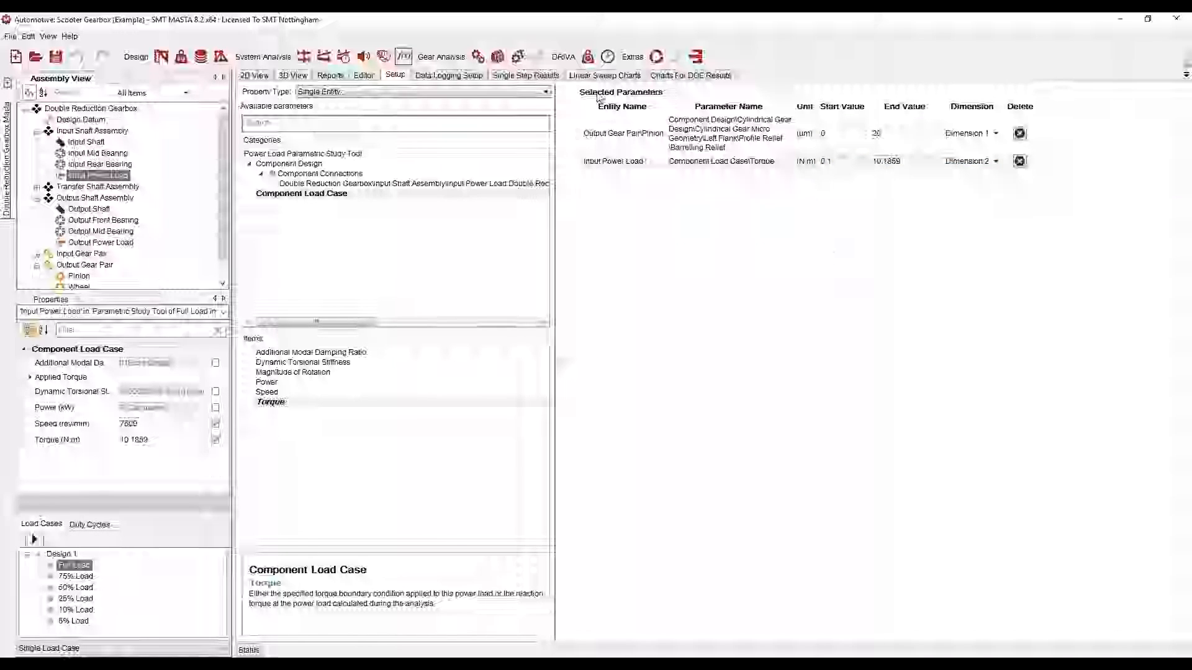
Step: Check the logged properties, run the two-dimensional Full Load study and open its results report
click(449, 74)
click(34, 539)
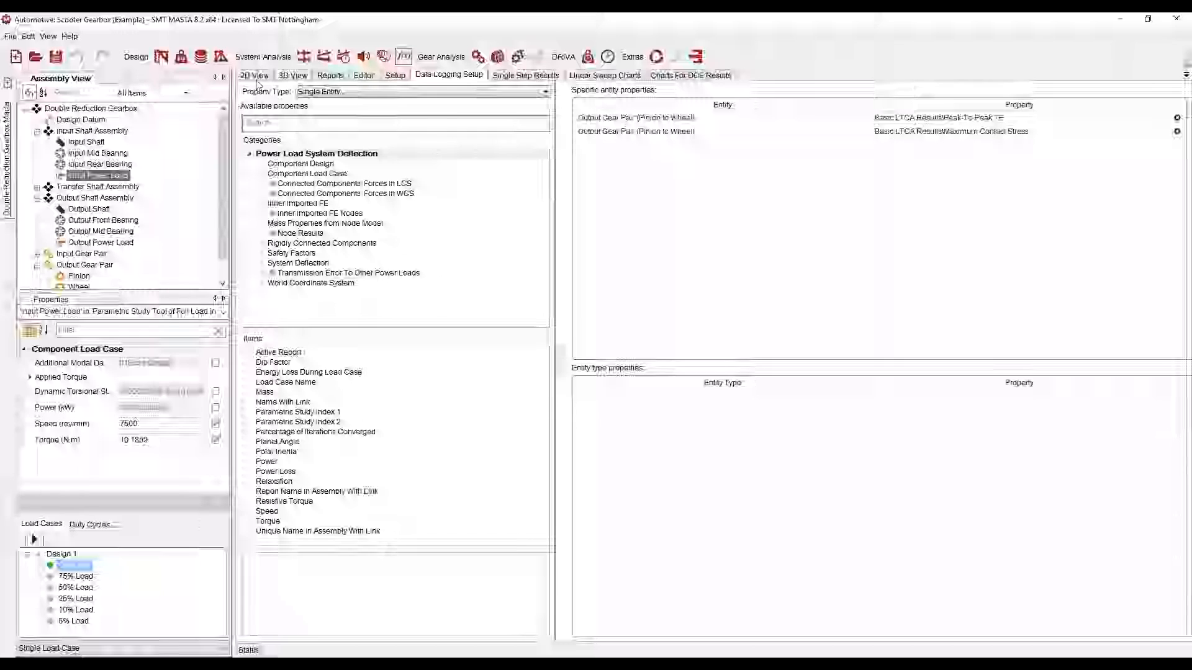
click(330, 76)
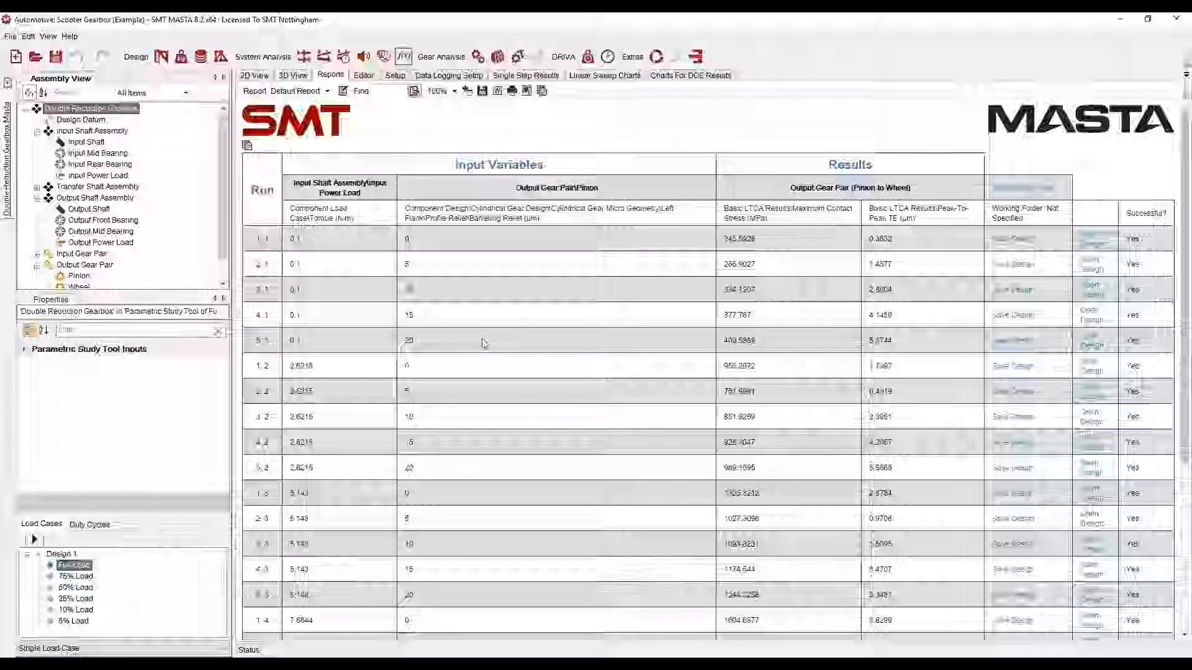
Step: Show the linear sweep contour chart with only the Peak-To-Peak TE result listed
click(605, 75)
click(1169, 126)
click(1169, 123)
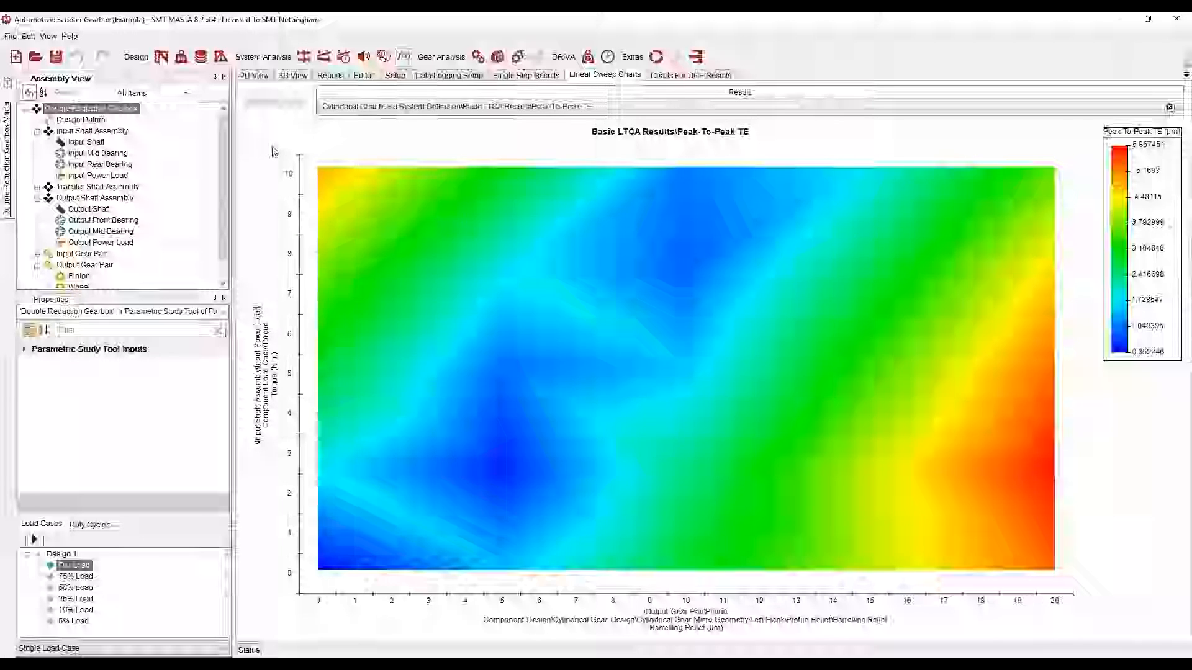
Step: Open the Simple Planetary example design from the planetary component examples
click(11, 36)
mouse_move(174, 177)
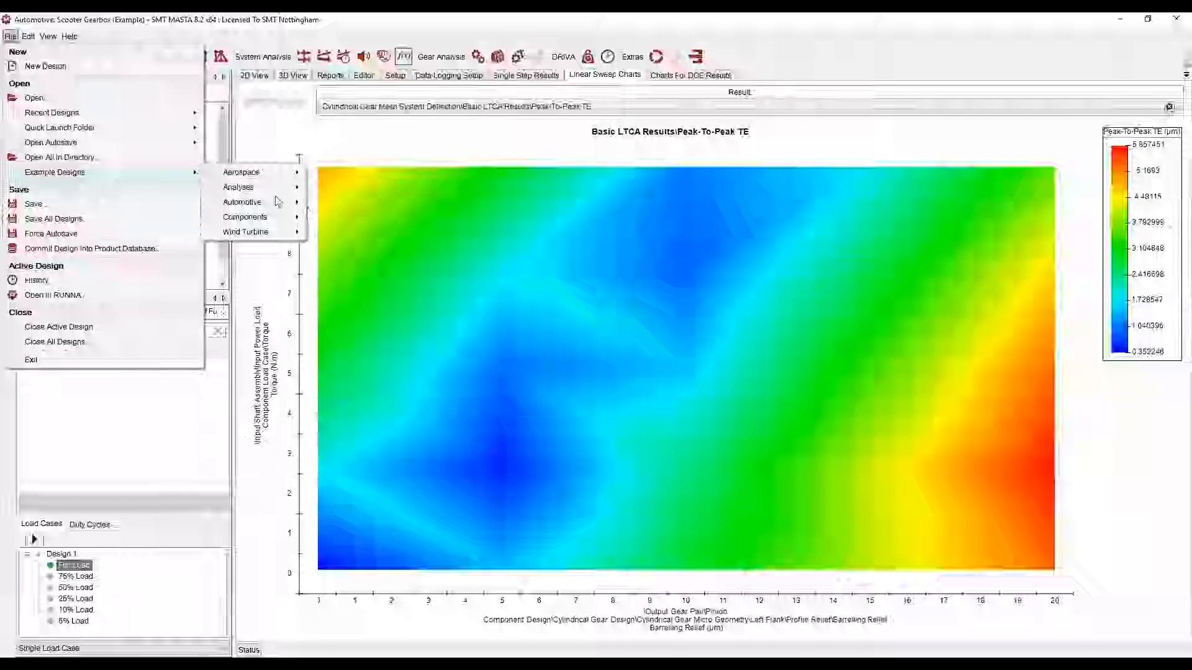
mouse_move(248, 202)
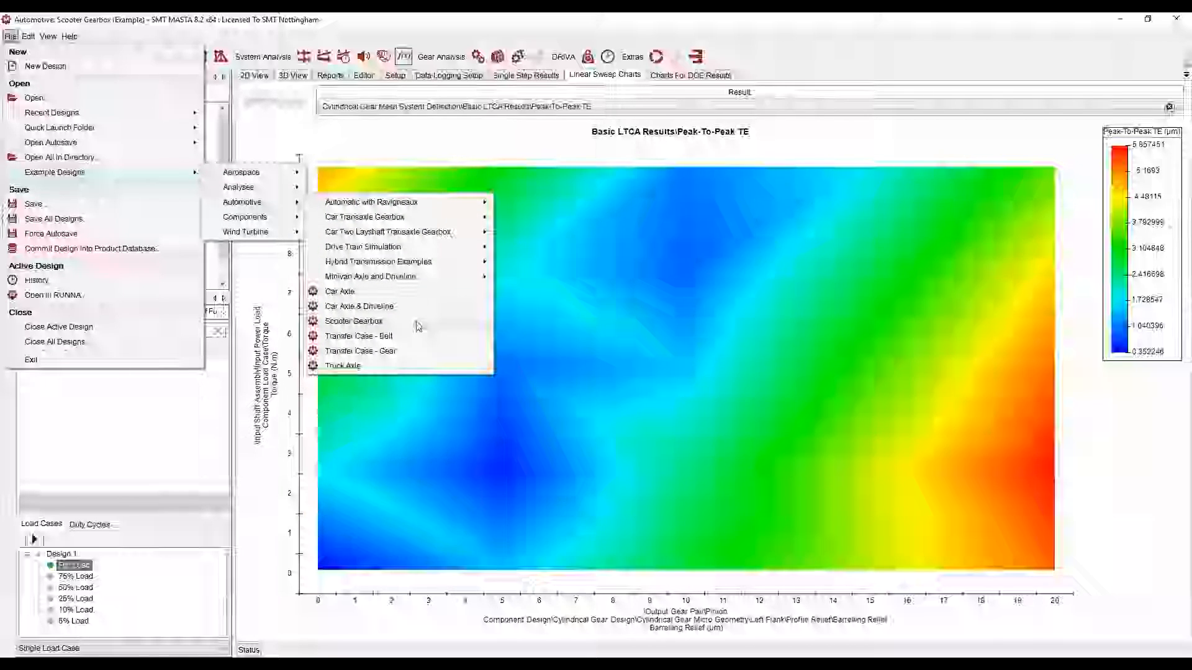
mouse_move(264, 221)
mouse_move(373, 246)
click(527, 349)
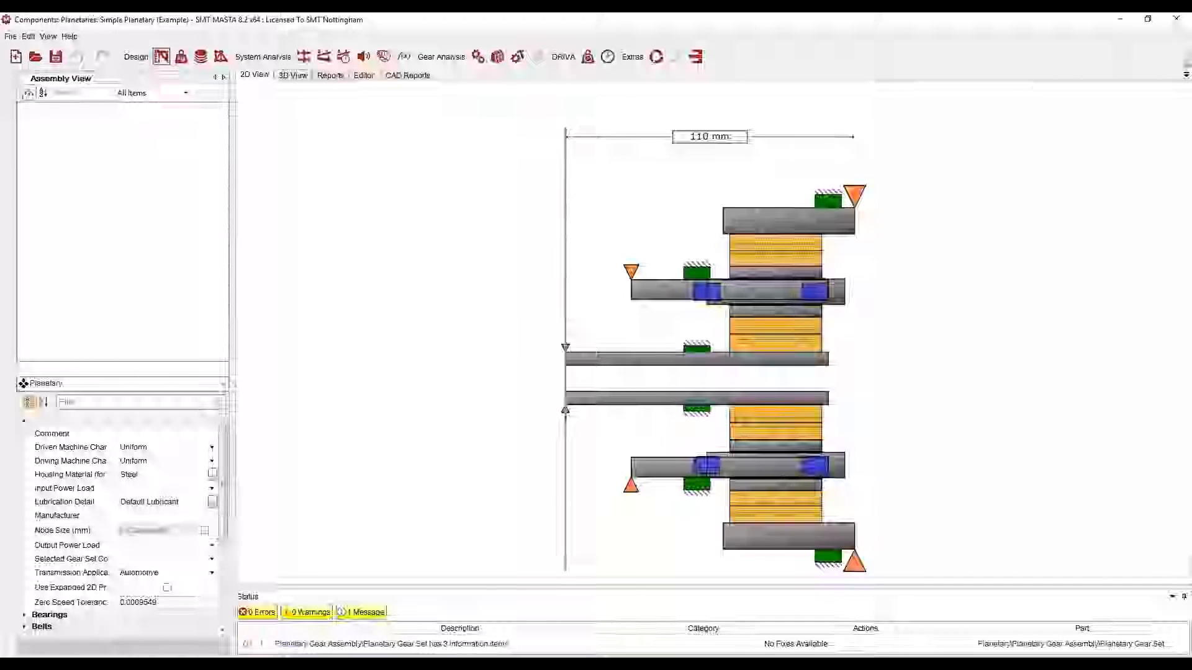
Step: Set up a Monte Carlo parametric study for the load case with fixed annulus and input on sun
click(404, 56)
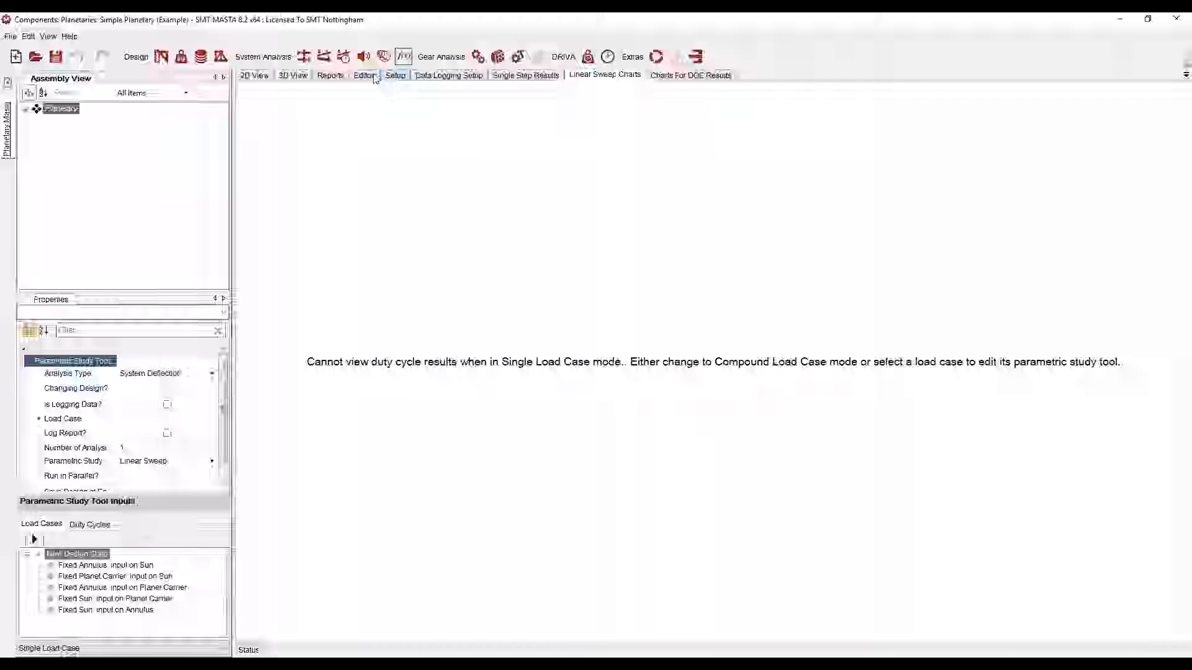
click(364, 75)
click(106, 565)
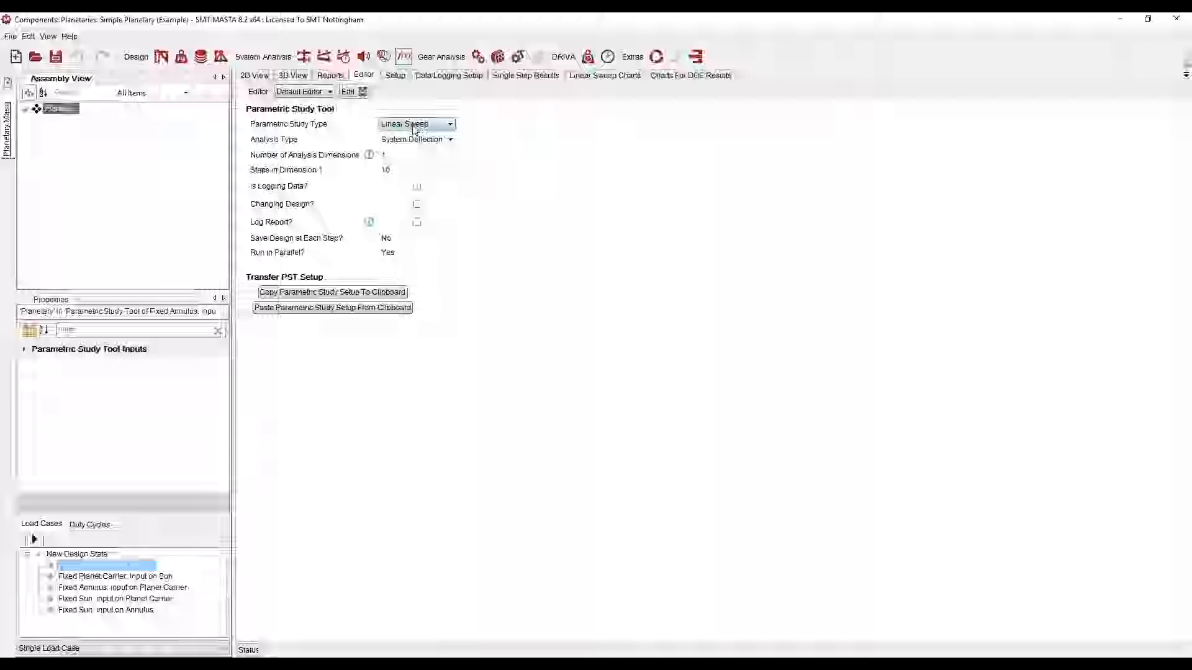
click(425, 127)
click(422, 157)
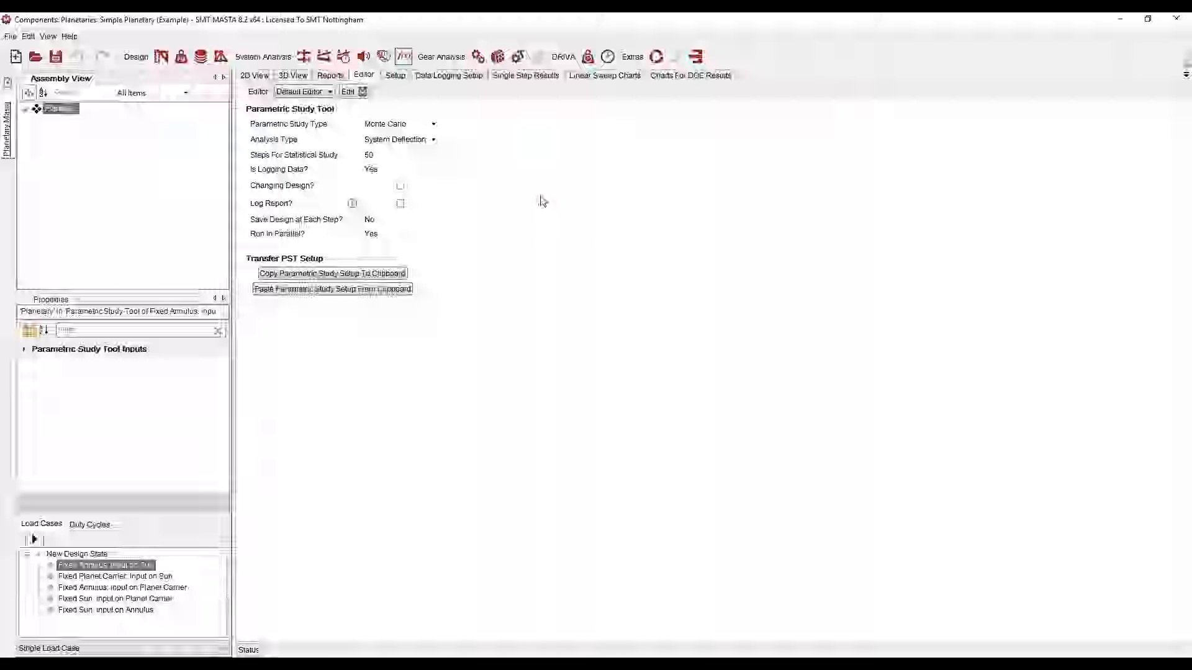
Step: Add the Planet Carrier's Pin 1 Tangential Error from the planet manufacture errors as a study parameter
click(396, 75)
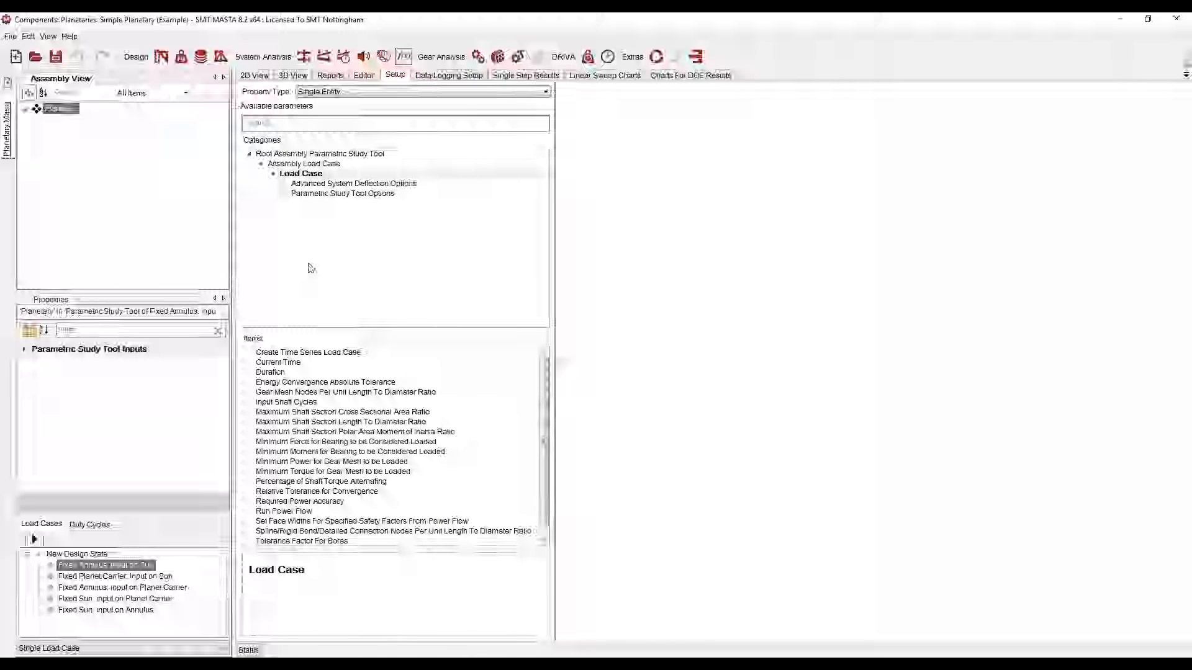
double_click(55, 110)
click(37, 143)
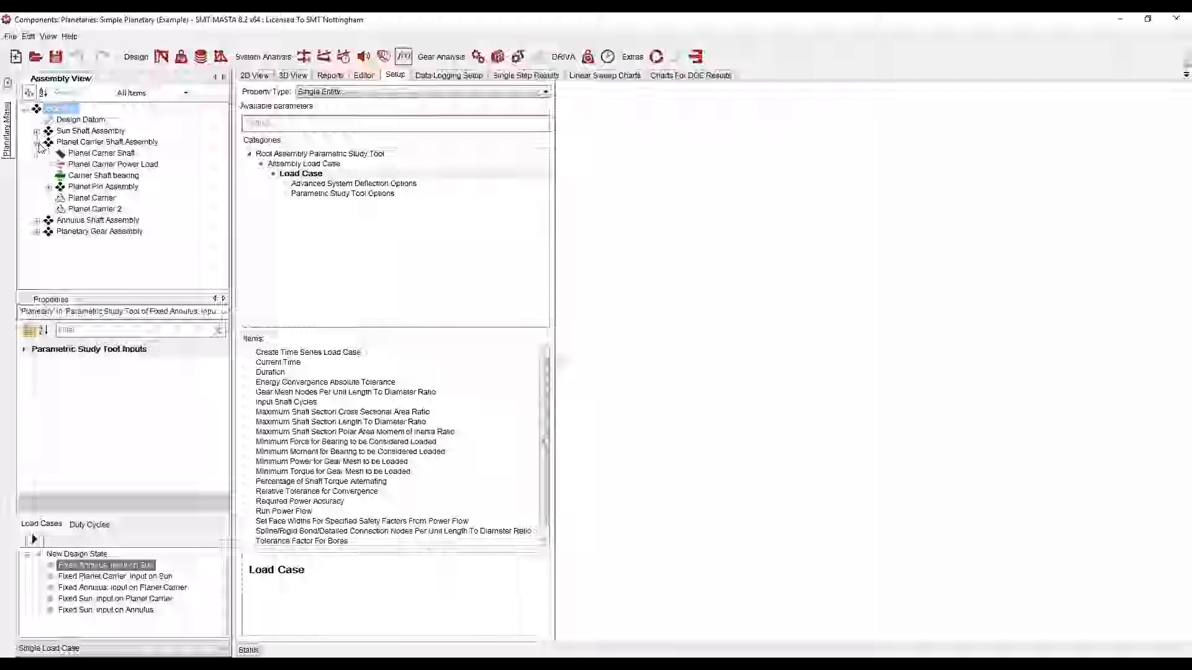
click(92, 197)
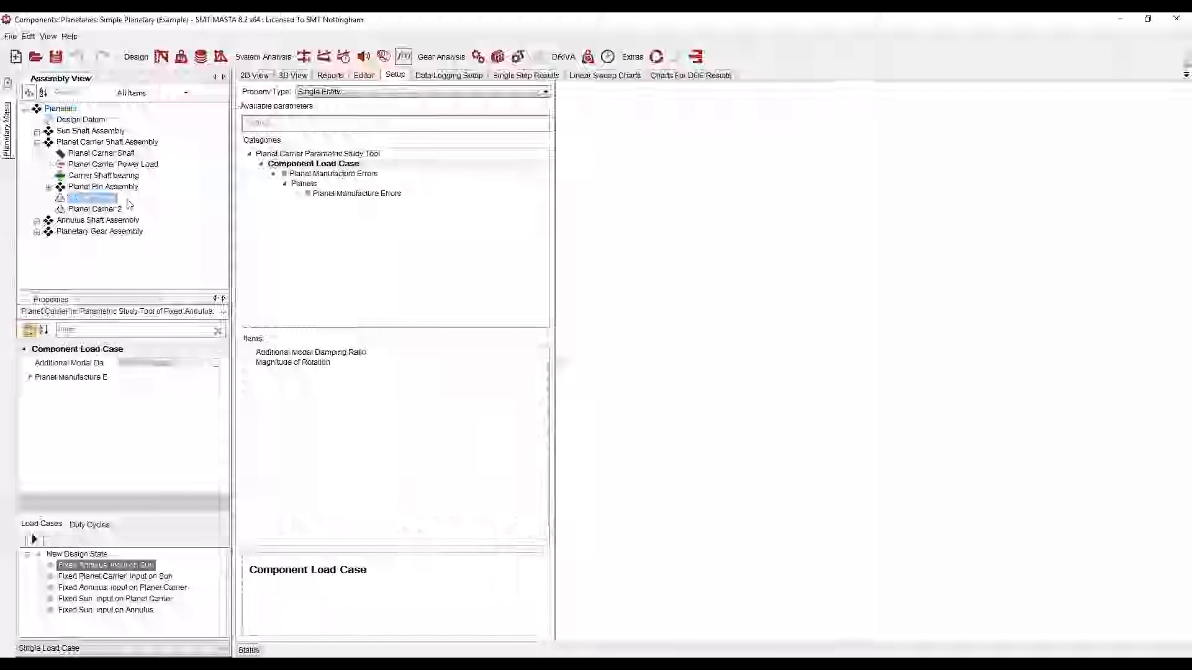
double_click(319, 195)
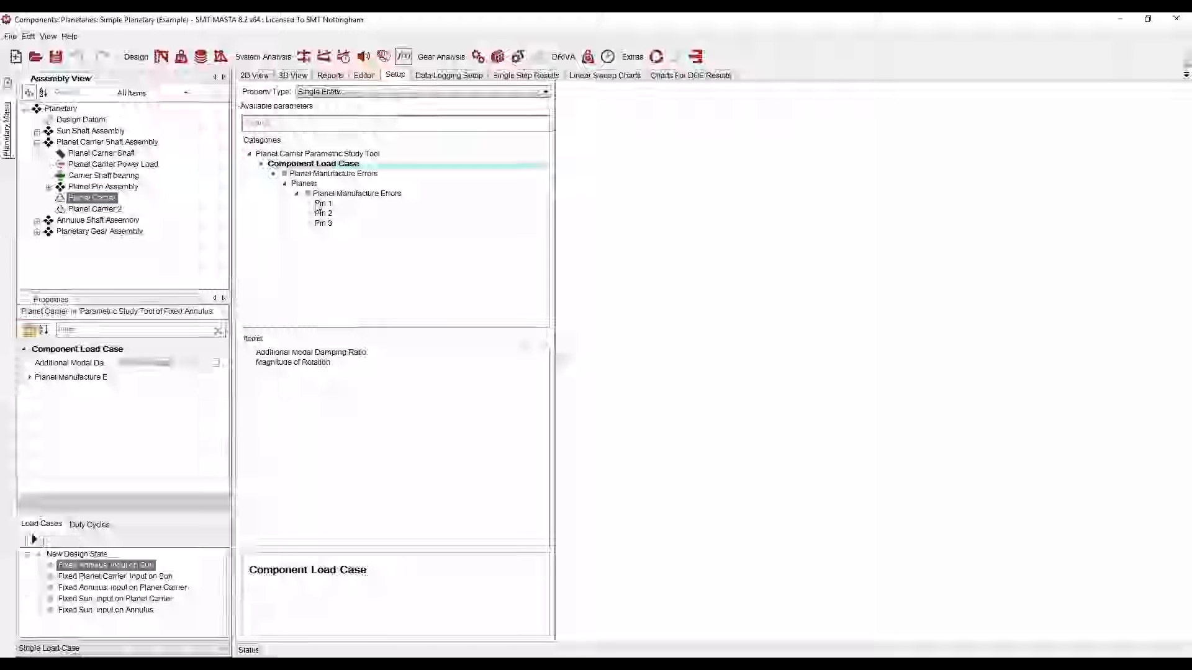
click(320, 204)
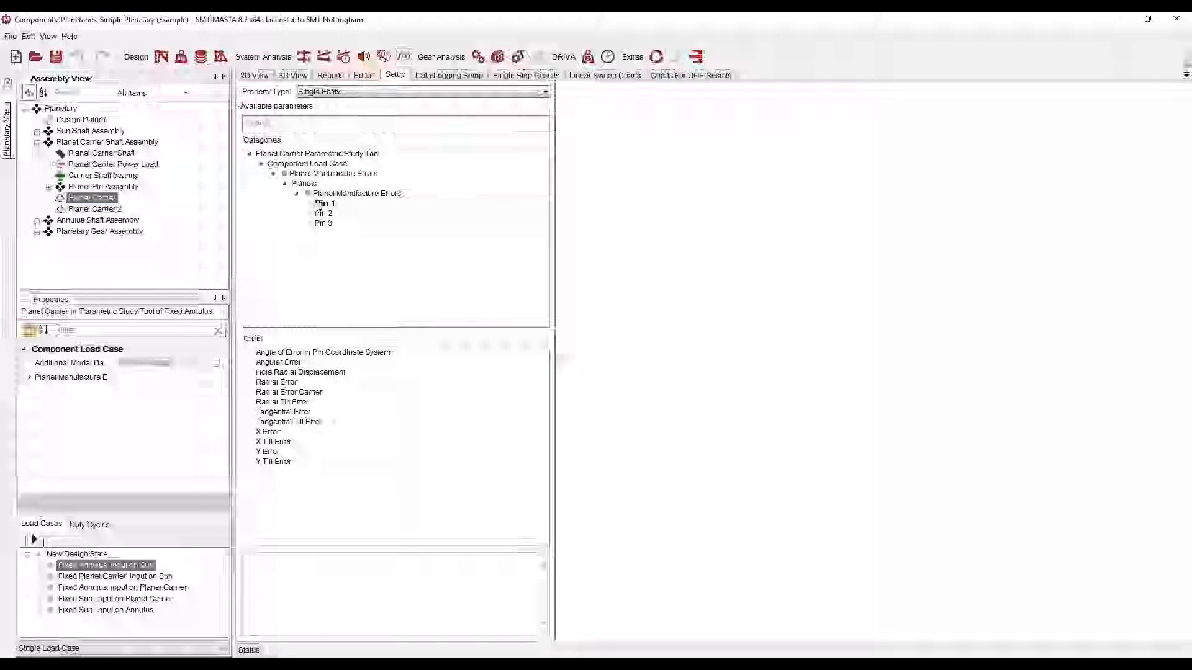
double_click(296, 412)
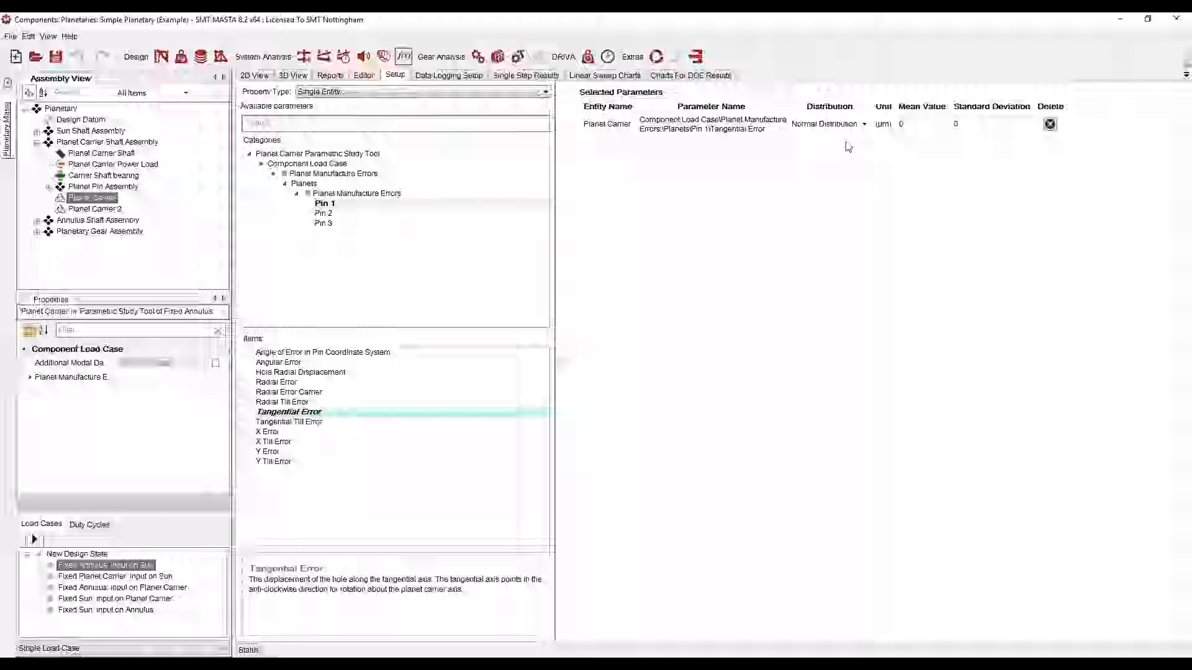
Step: Try Uniform Distribution for the Pin 1 tangential error, and switch it back to Normal Distribution
click(934, 124)
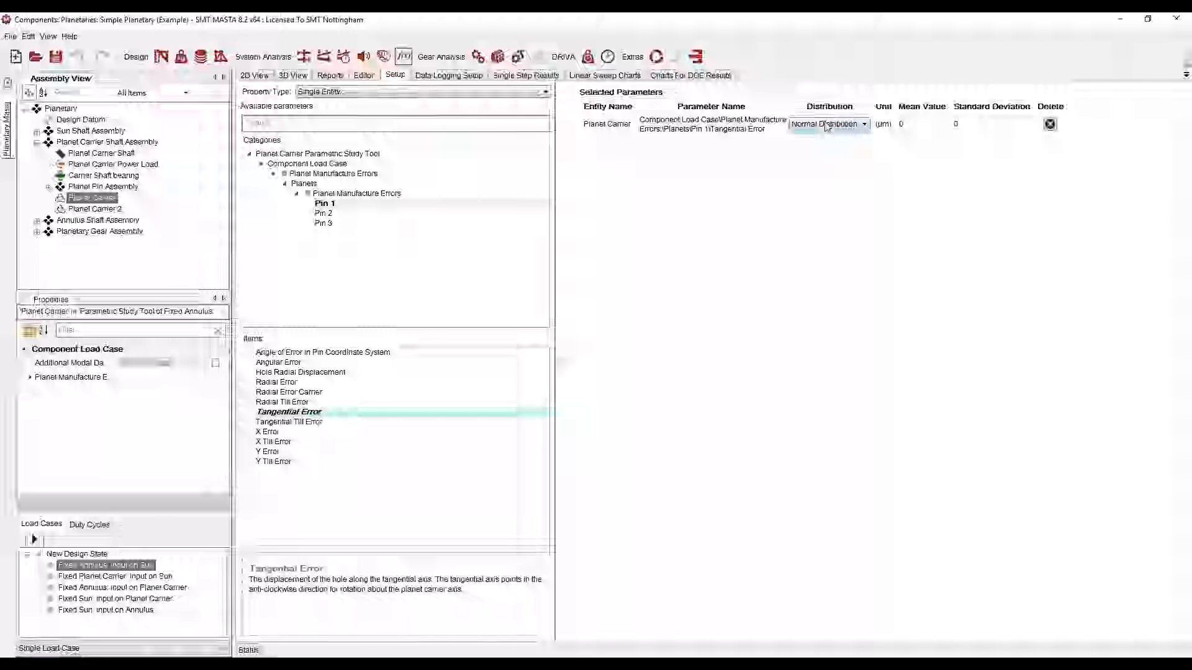
click(826, 125)
click(834, 147)
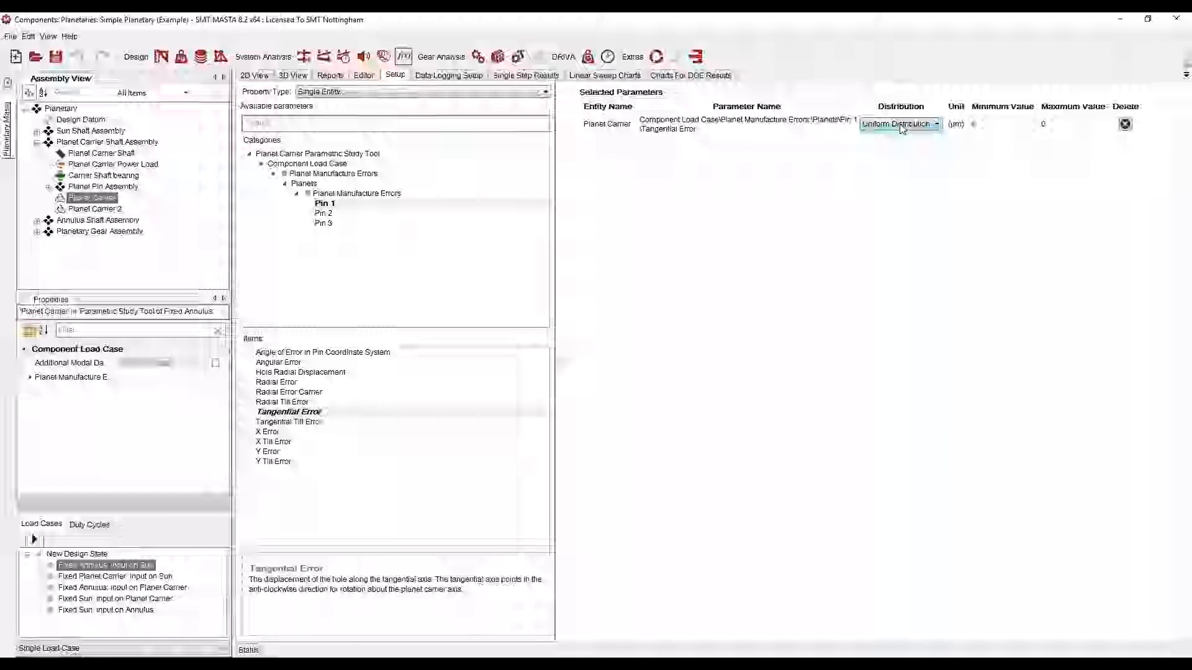
click(901, 126)
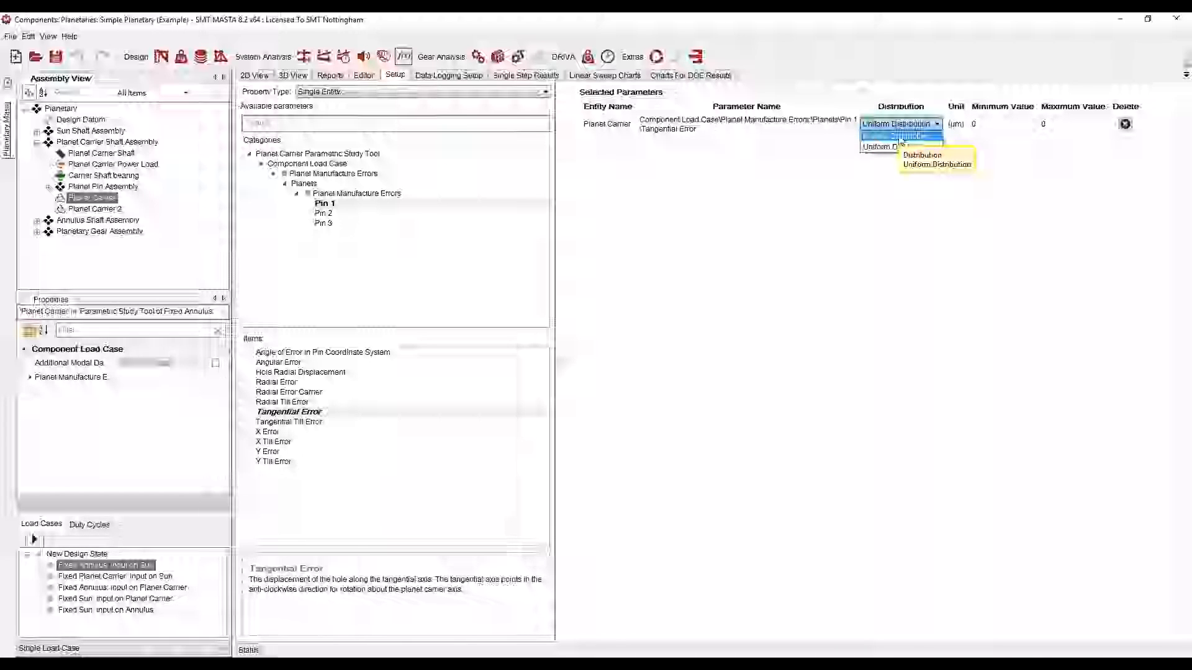
click(899, 136)
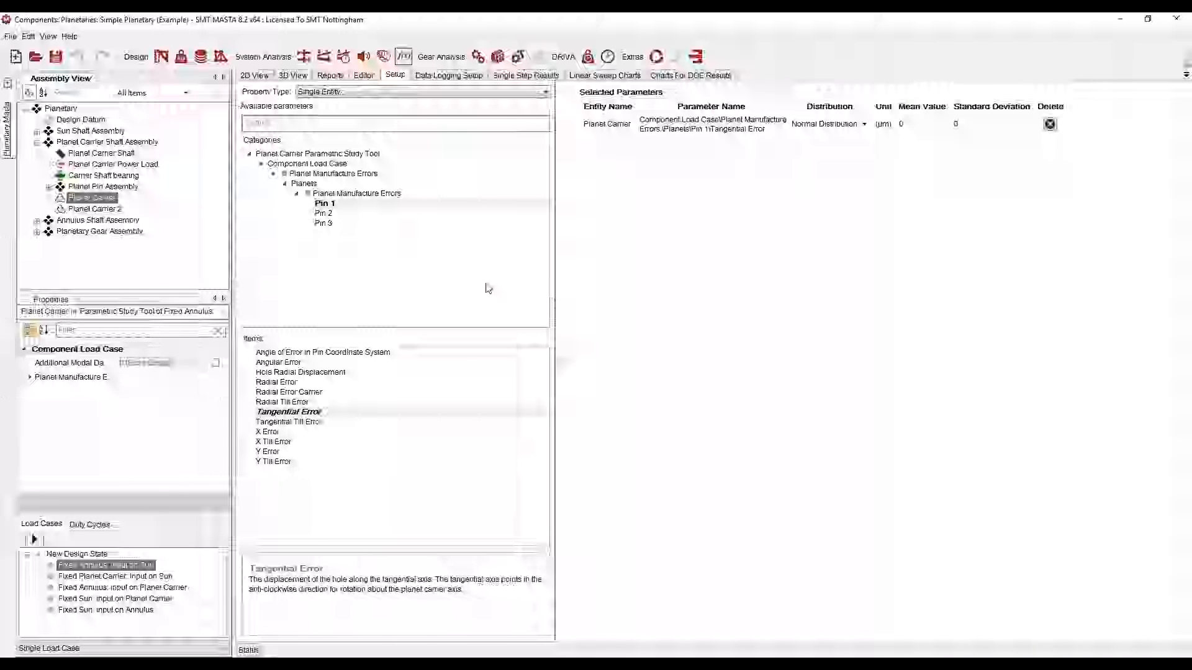
Step: Select the Pin 2 manufacture errors and set the property type to All Entities of Same Type
click(340, 215)
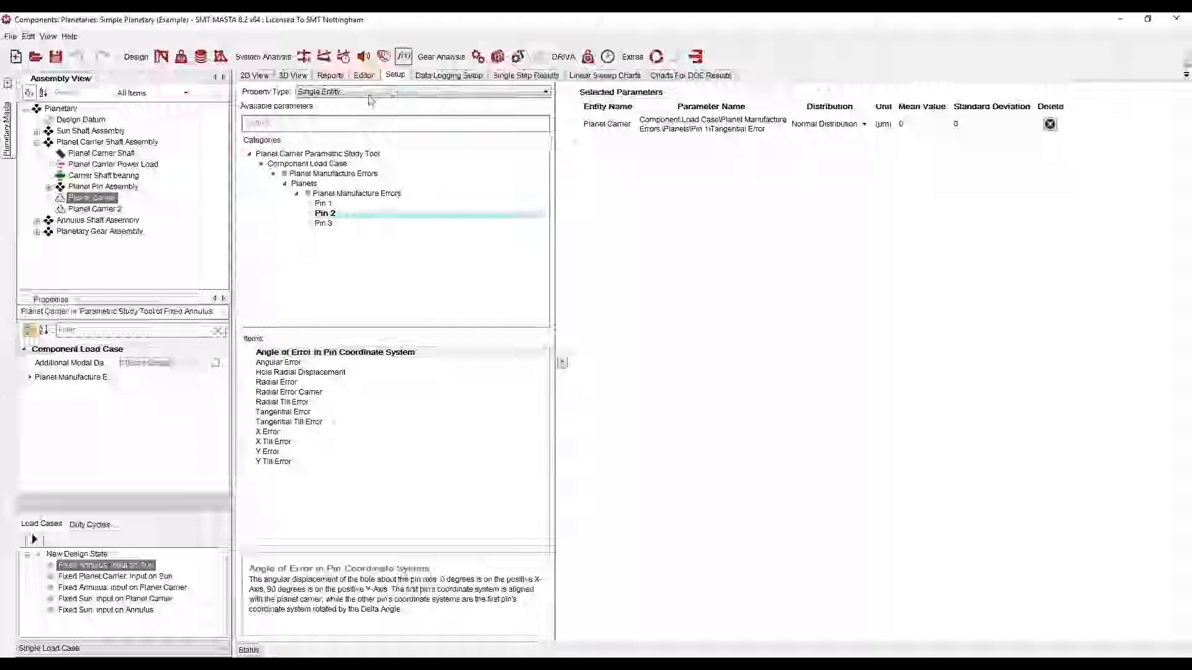
click(391, 94)
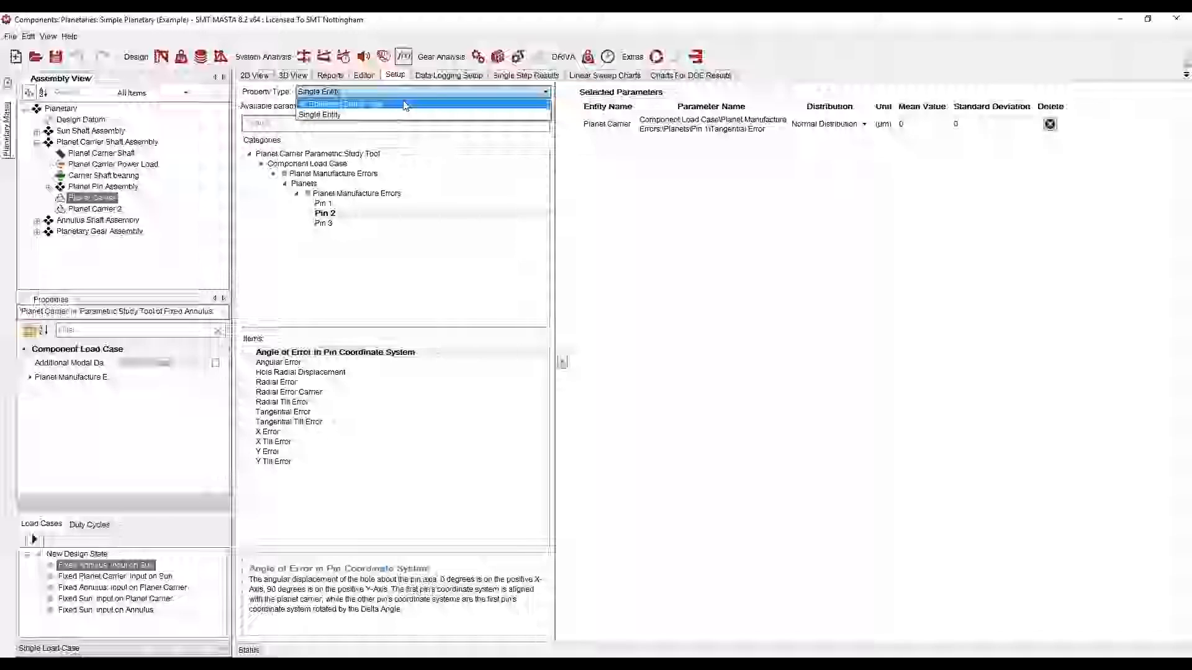
click(407, 104)
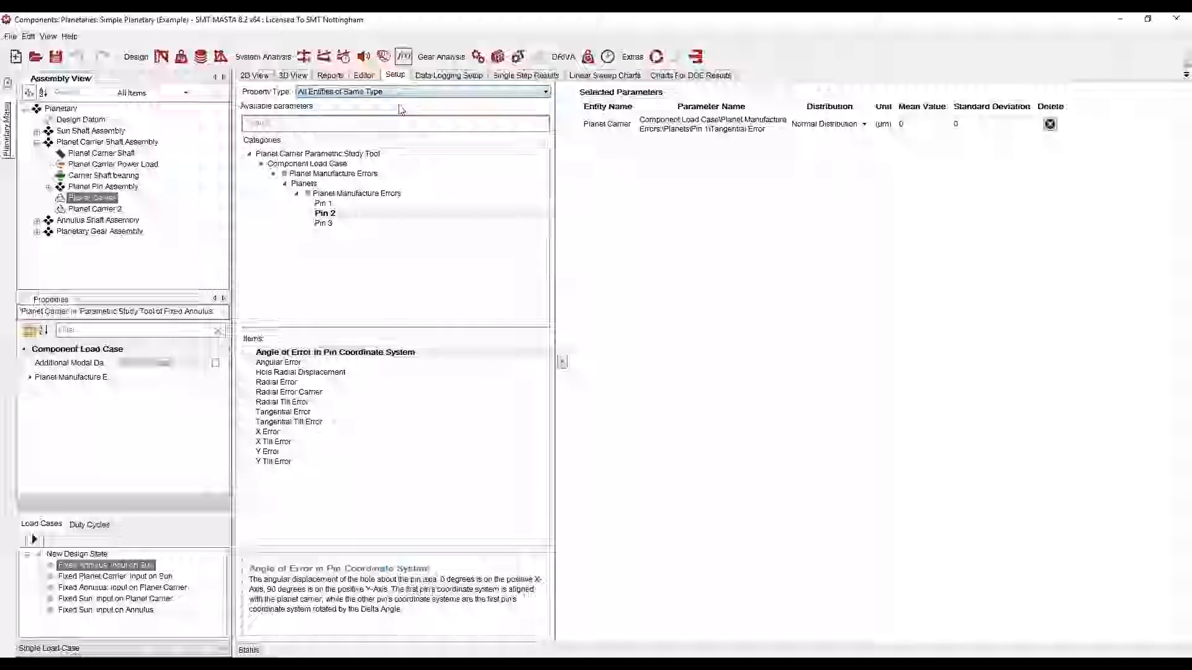
Step: Add the Pin 2 Tangential Error as a study parameter for all entities of the same type
click(305, 414)
click(562, 363)
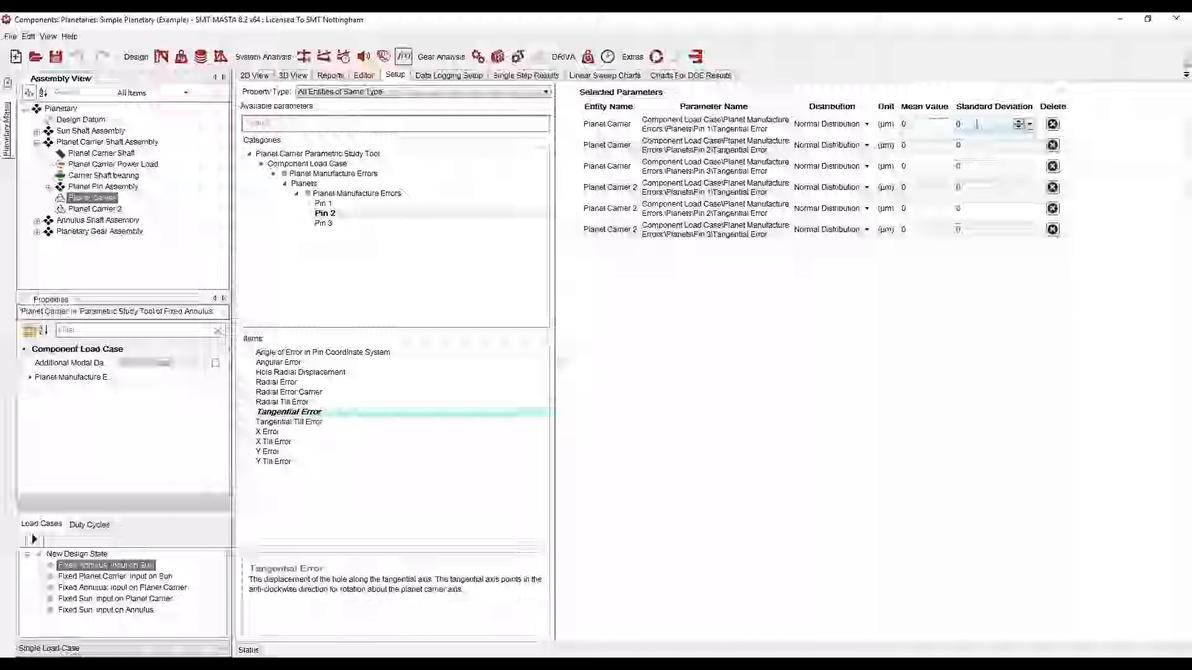
Step: Delete the Planet Carrier's Pin 3 parameter and all three Planet Carrier 2 tangential error parameters
drag(1063, 233, 1066, 191)
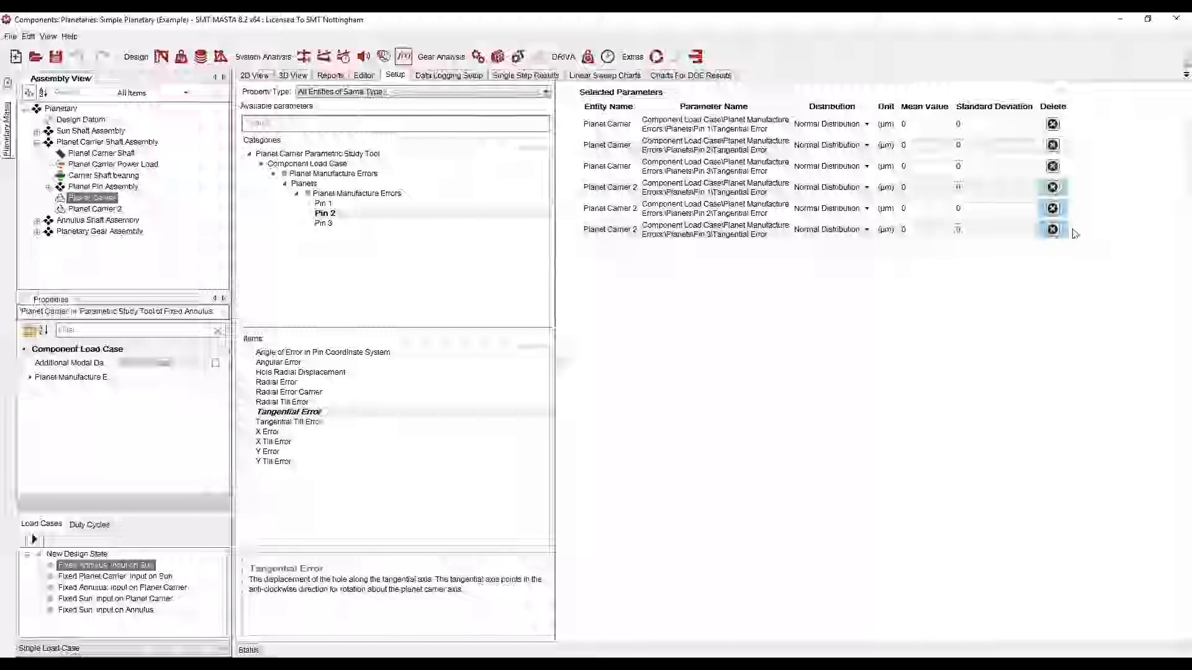
drag(1062, 206, 1062, 167)
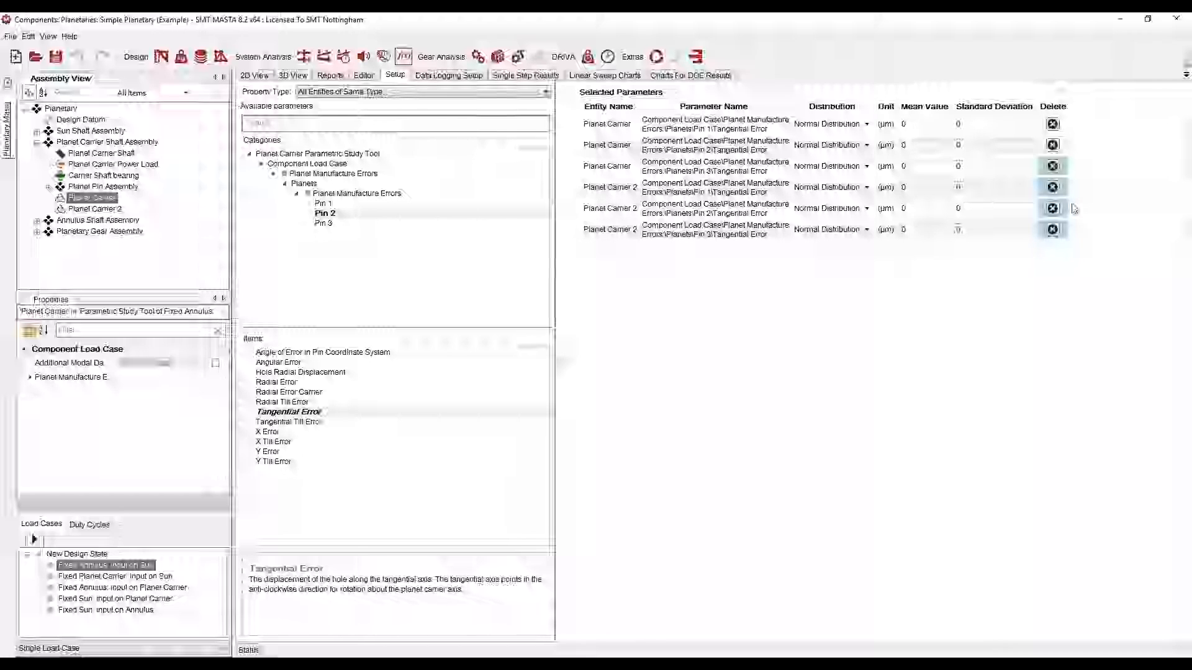
key(Delete)
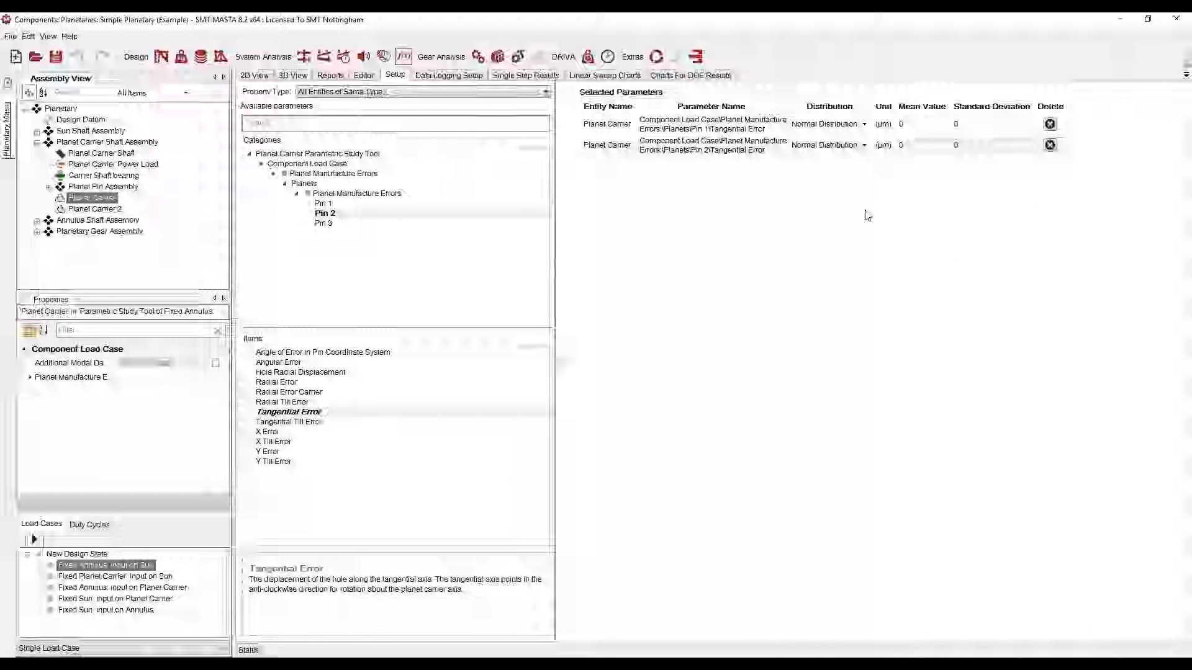
Step: Add the Pin 3 Tangential Error for all planet carriers and set one common standard deviation for all six parameters
click(326, 223)
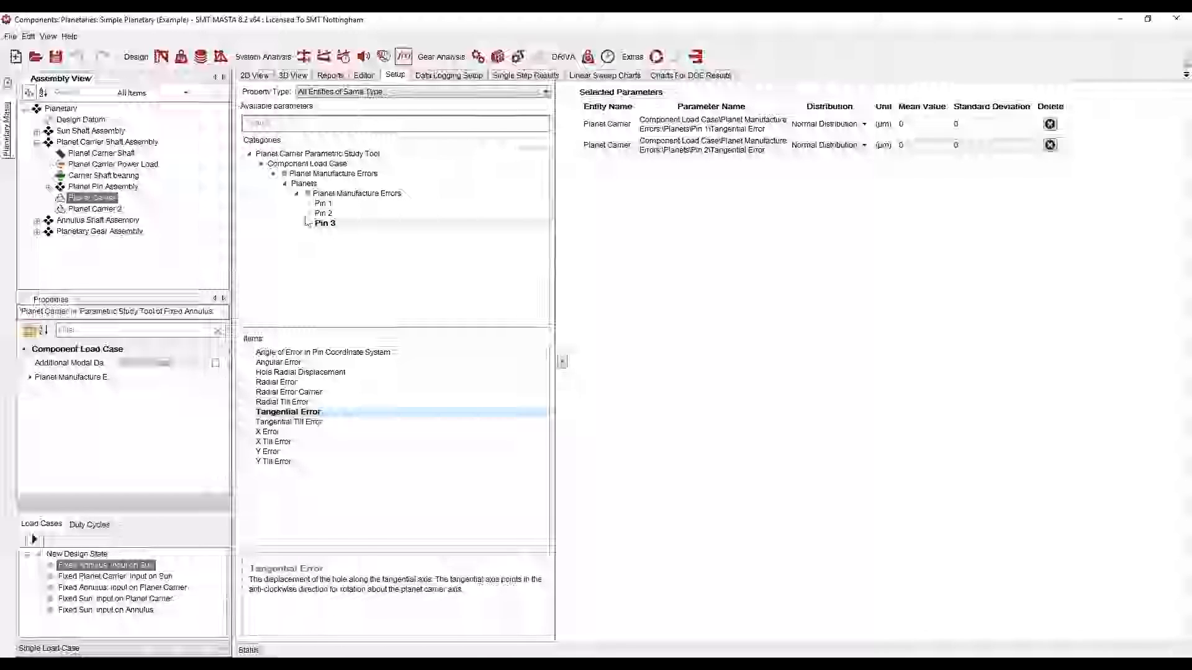
double_click(300, 412)
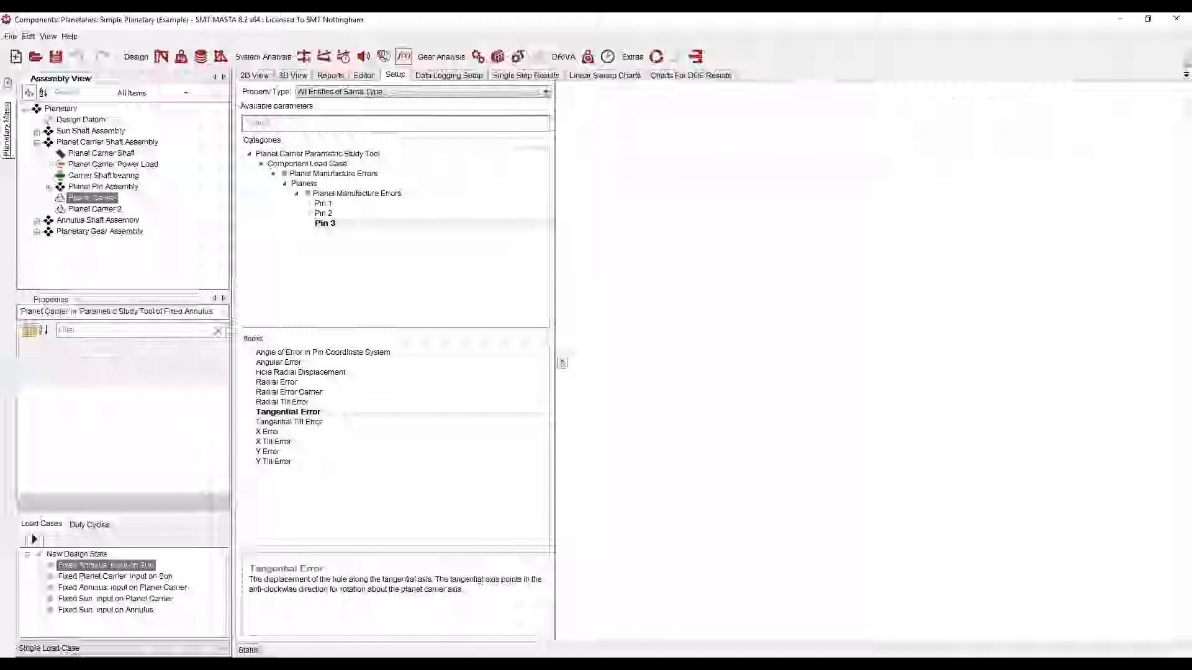
drag(971, 124, 985, 232)
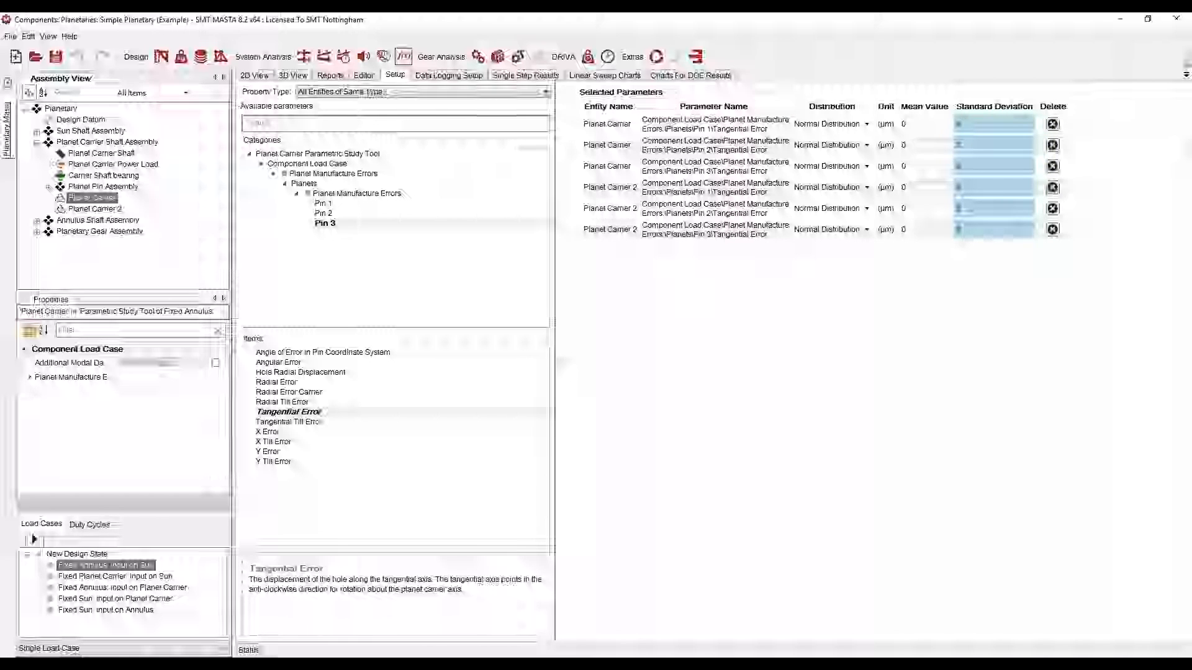
click(851, 361)
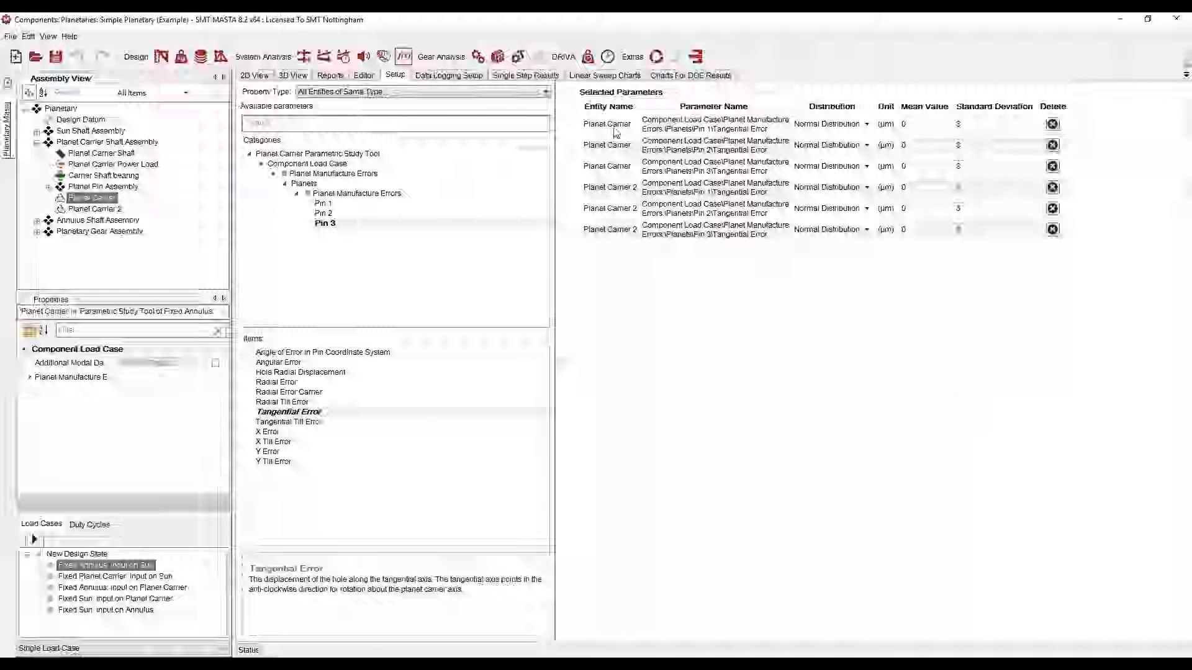
Step: Add the Calculated Worst Load Sharing Factor of the Planetary Gear Set's Sun to Planet mesh to the logged data
click(444, 76)
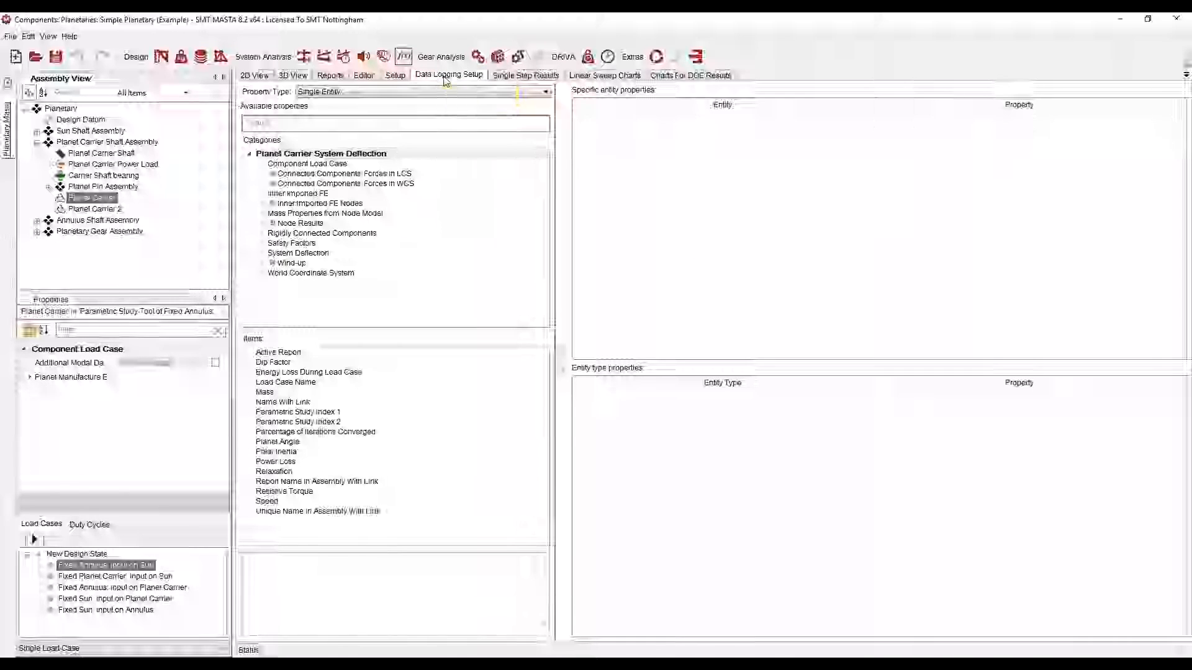
click(37, 231)
click(48, 243)
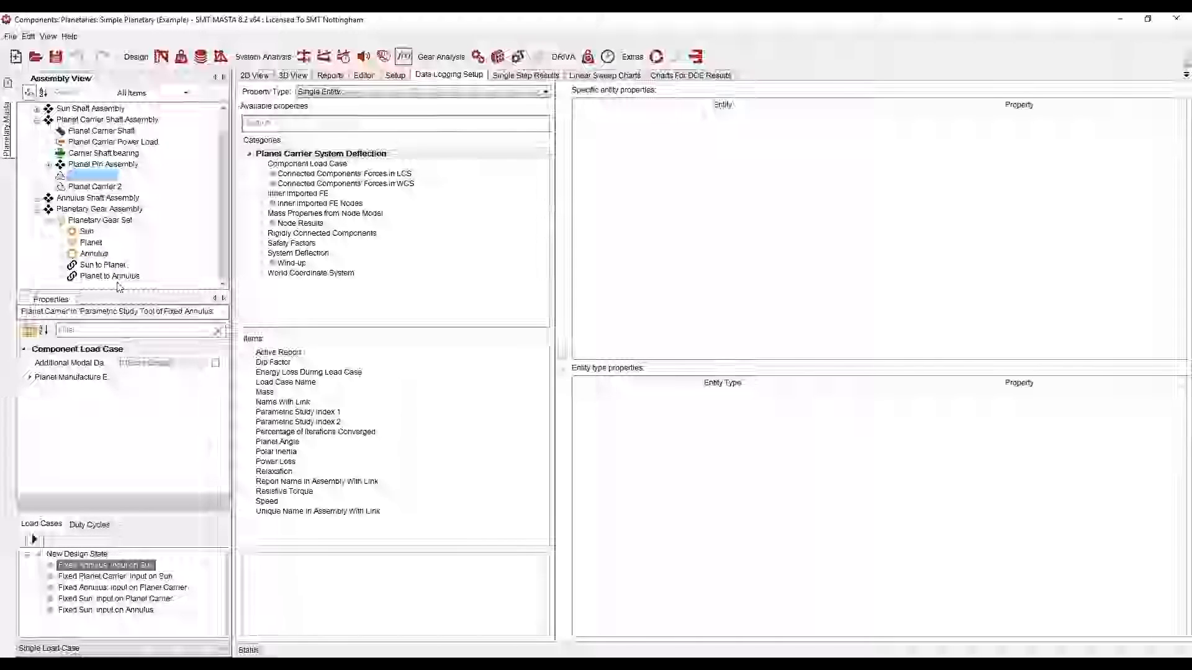
click(102, 265)
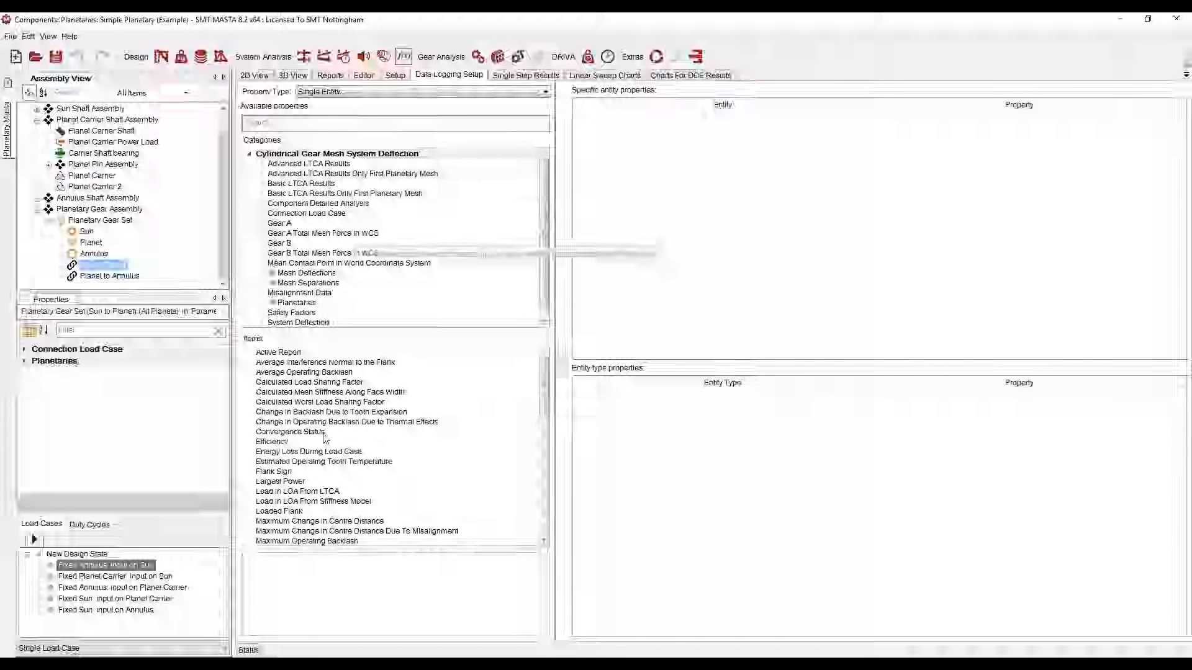
click(330, 403)
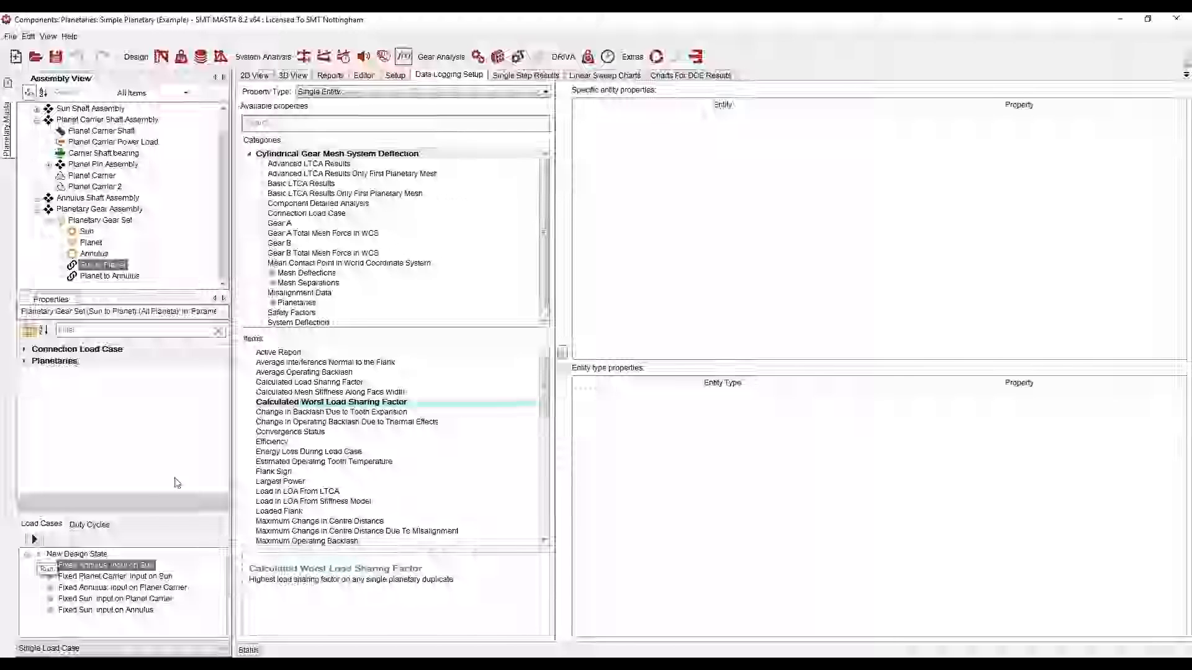
drag(332, 402, 723, 258)
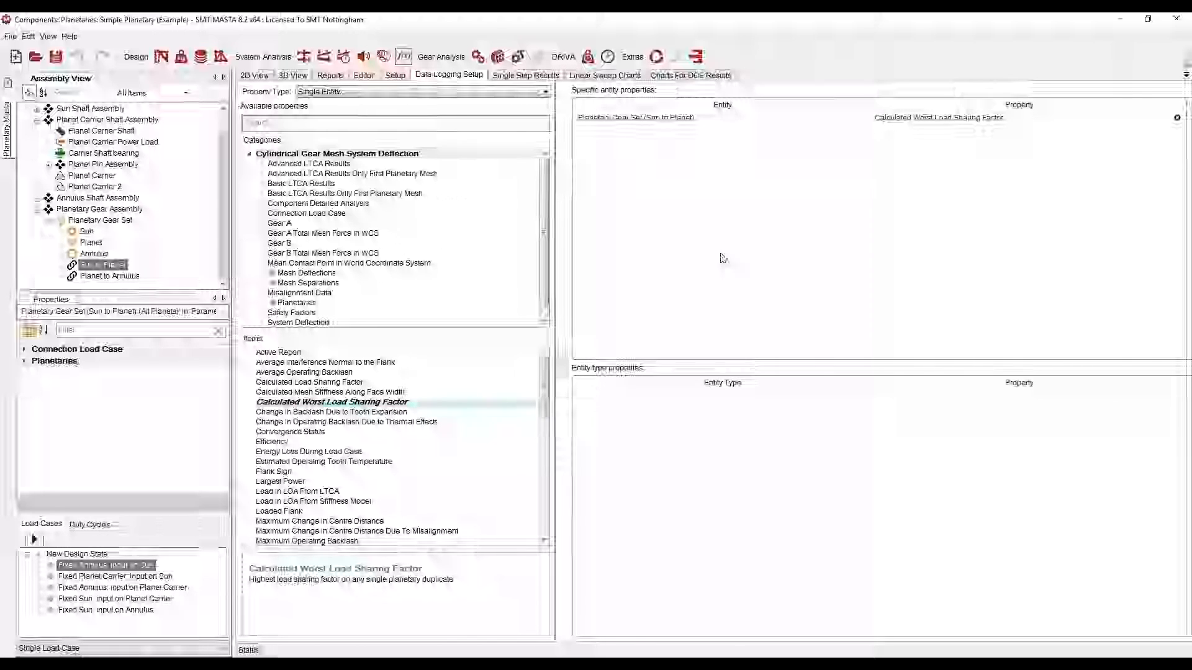
Step: Run the Monte Carlo study and review the Sun to Planet load sharing histogram and the study settings
click(35, 539)
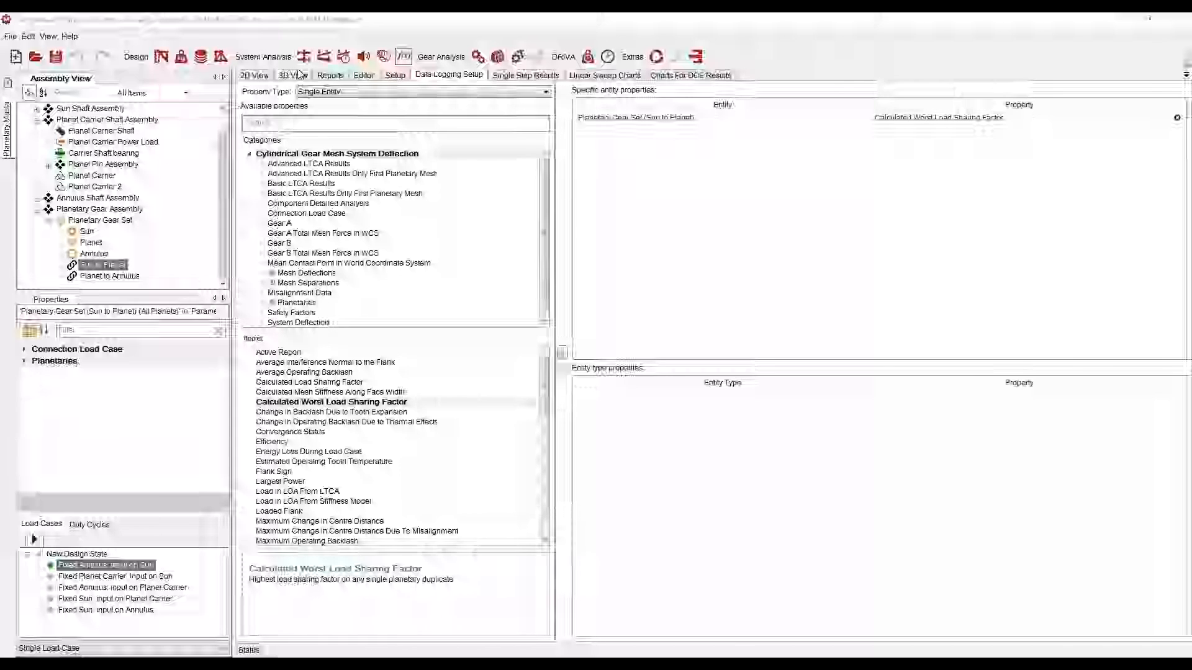
click(332, 79)
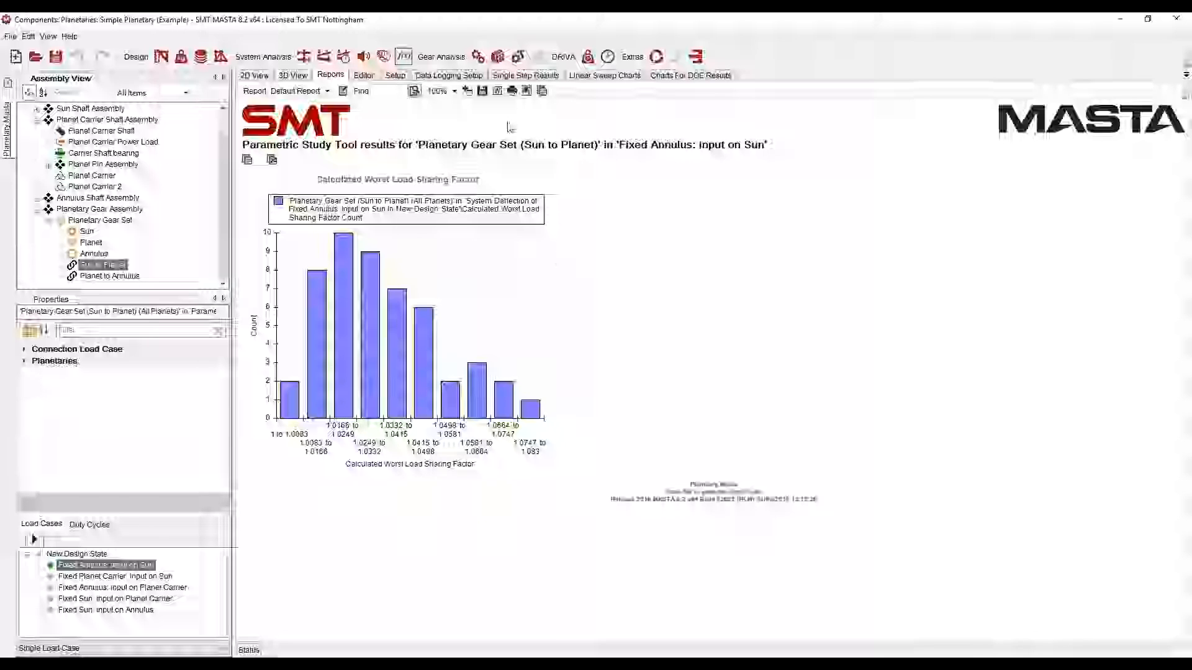
click(363, 74)
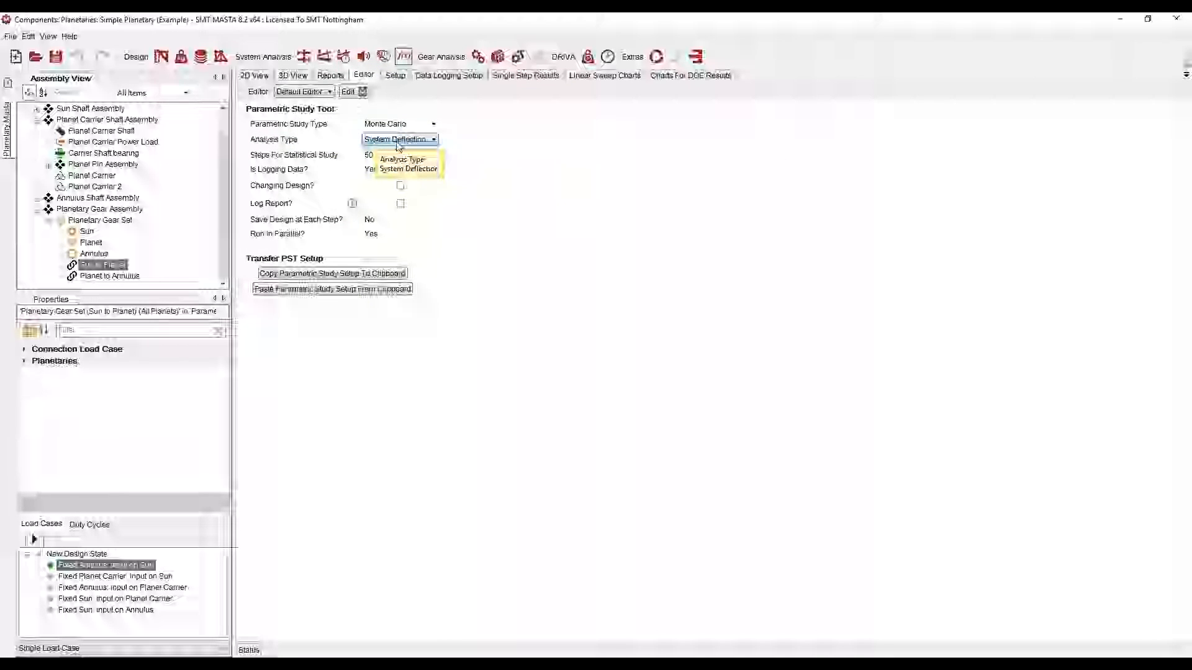
Step: Open the report customisation for the Planetary Gear Set's System Deflection results
click(323, 57)
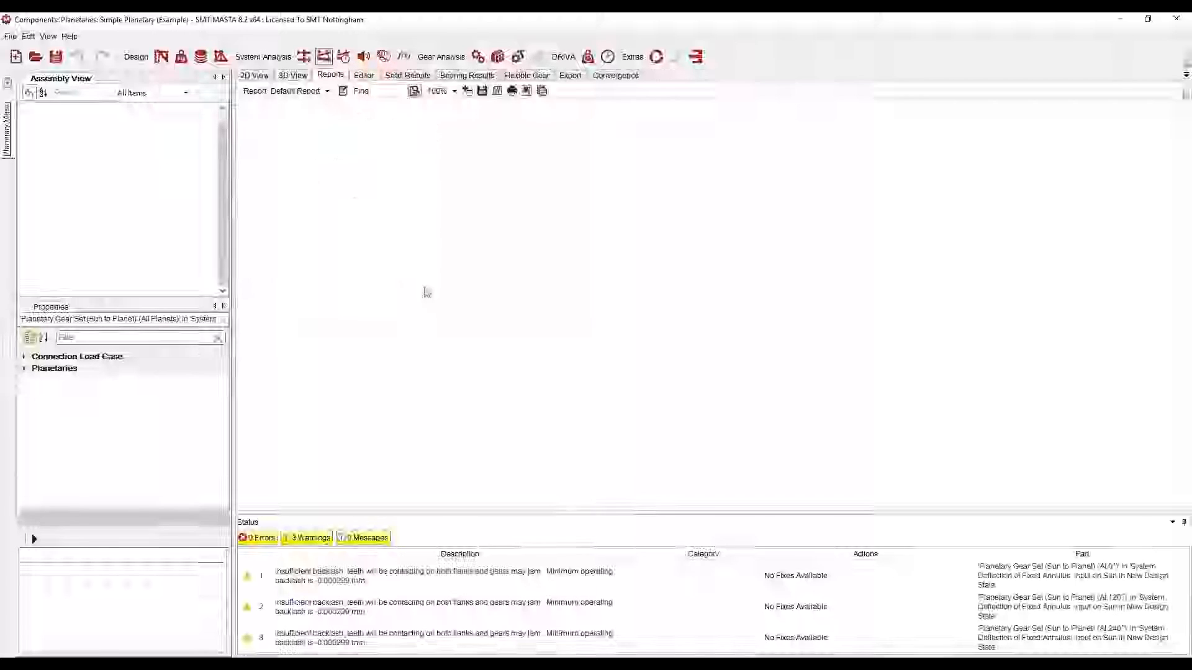
click(99, 231)
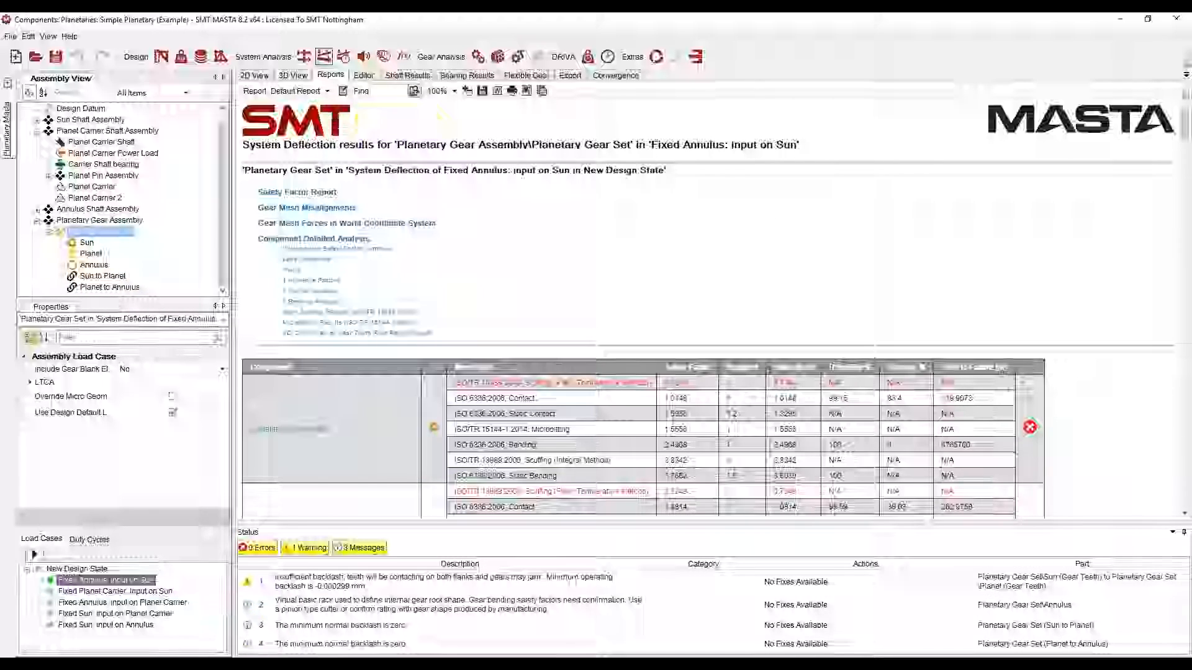
click(342, 91)
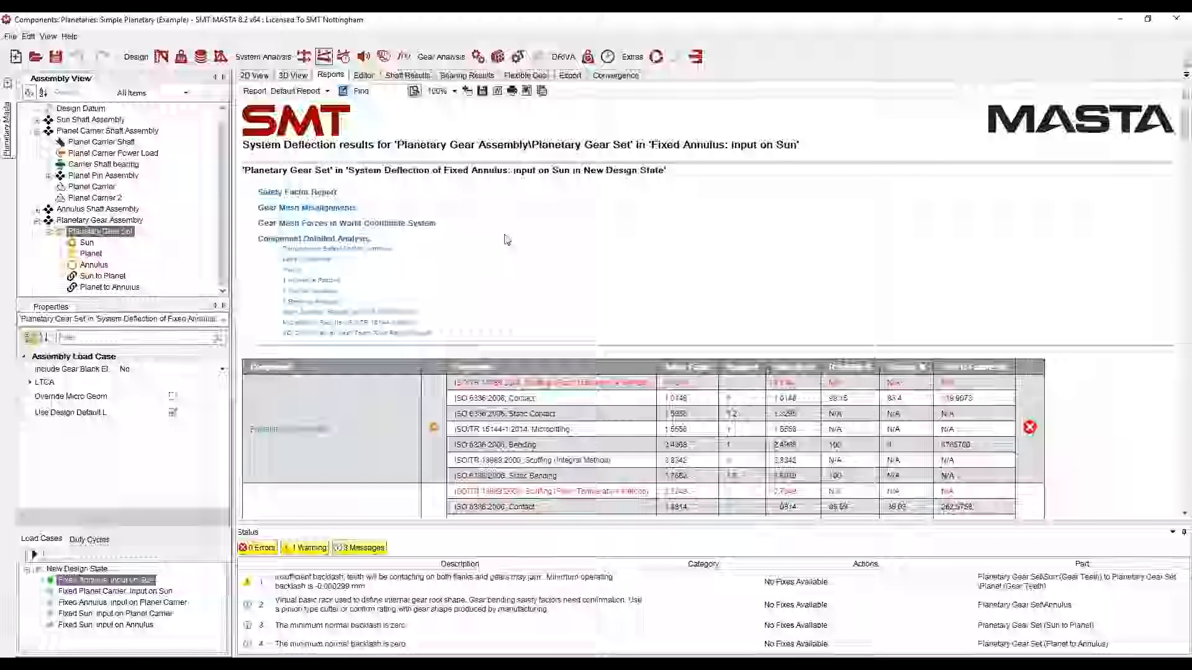
drag(485, 184, 422, 141)
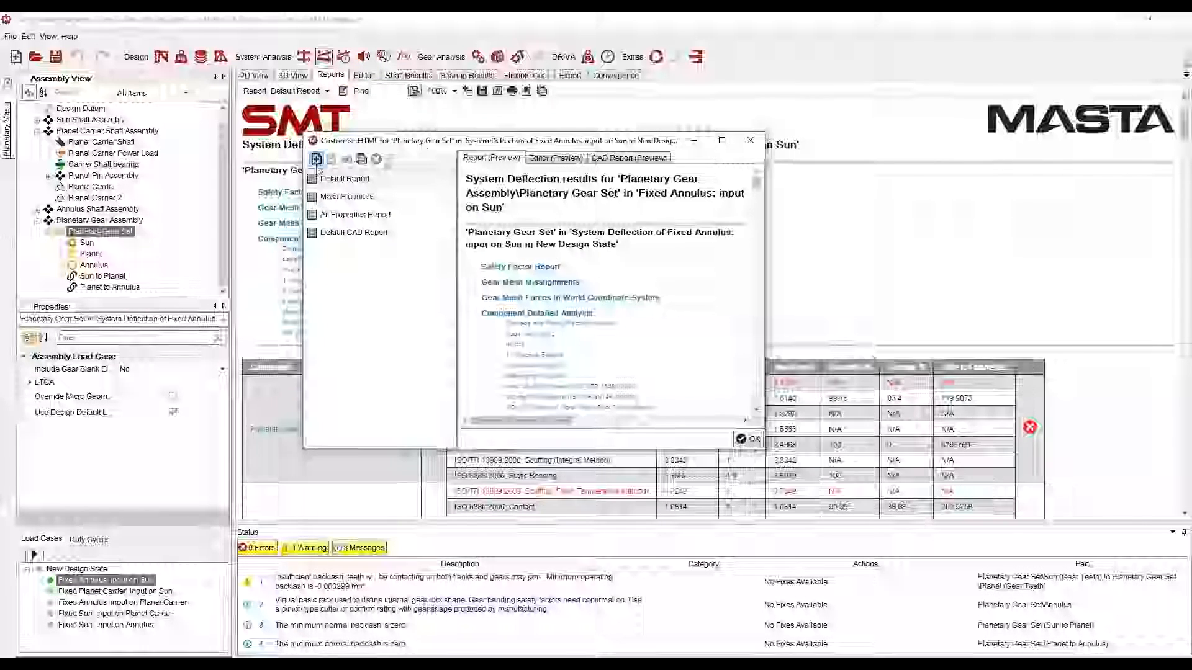
Step: Create a new custom report for the Planetary Gear Set and add a Custom Table to it
click(316, 160)
click(562, 328)
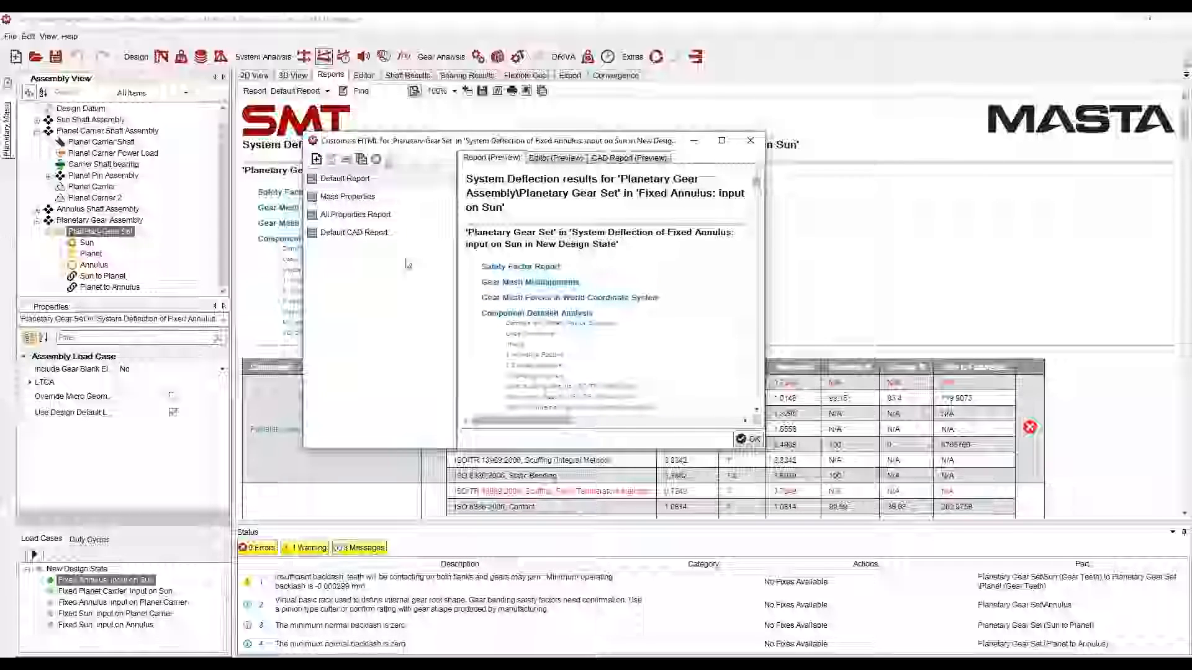
double_click(341, 250)
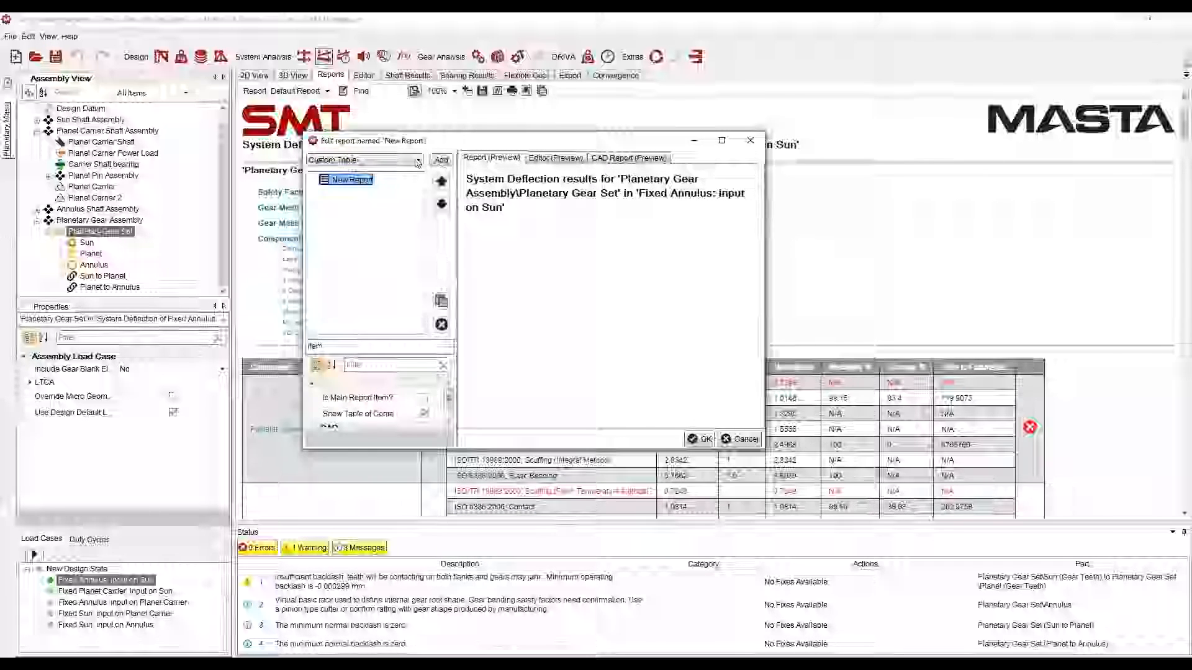
click(441, 160)
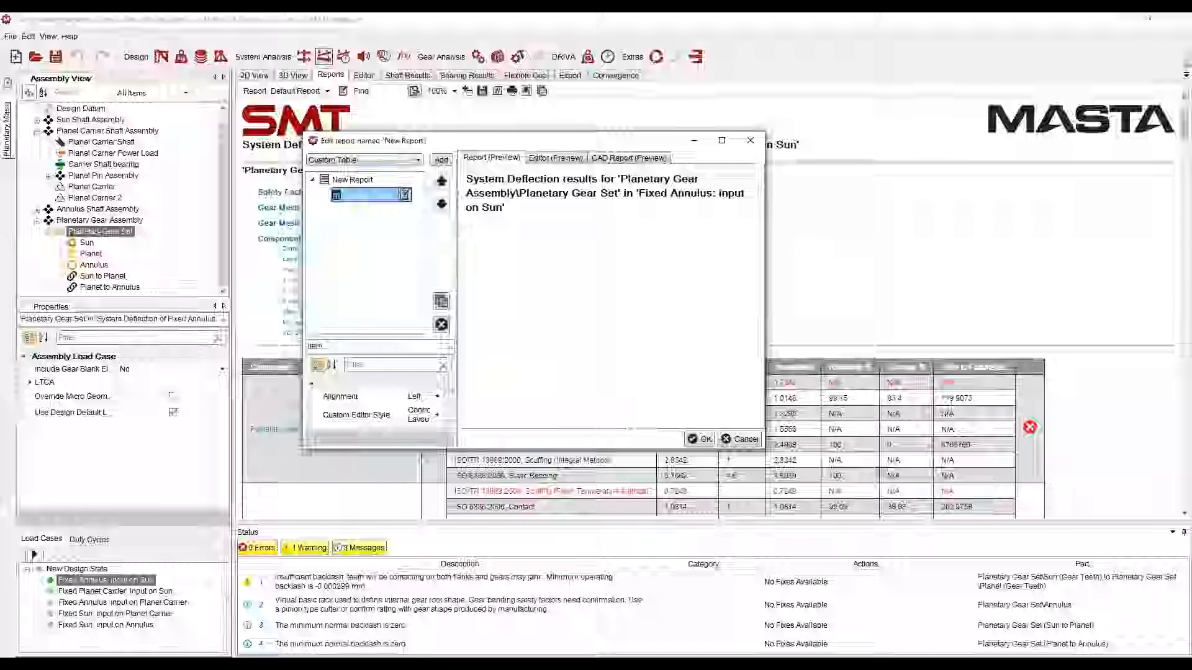
Step: Add the Gear A Contact Chart (Maximum Pressure) from Basic LTCA Results Only First Planetary Mesh, Meshes, to the table and accept the new report
click(405, 195)
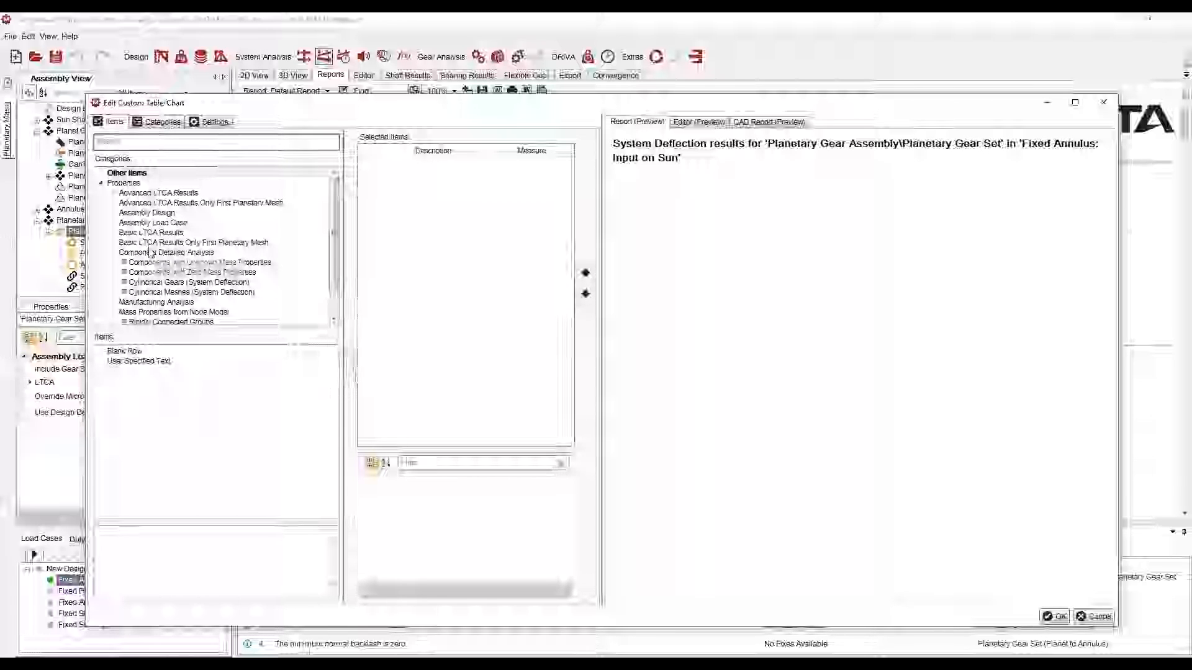
click(211, 246)
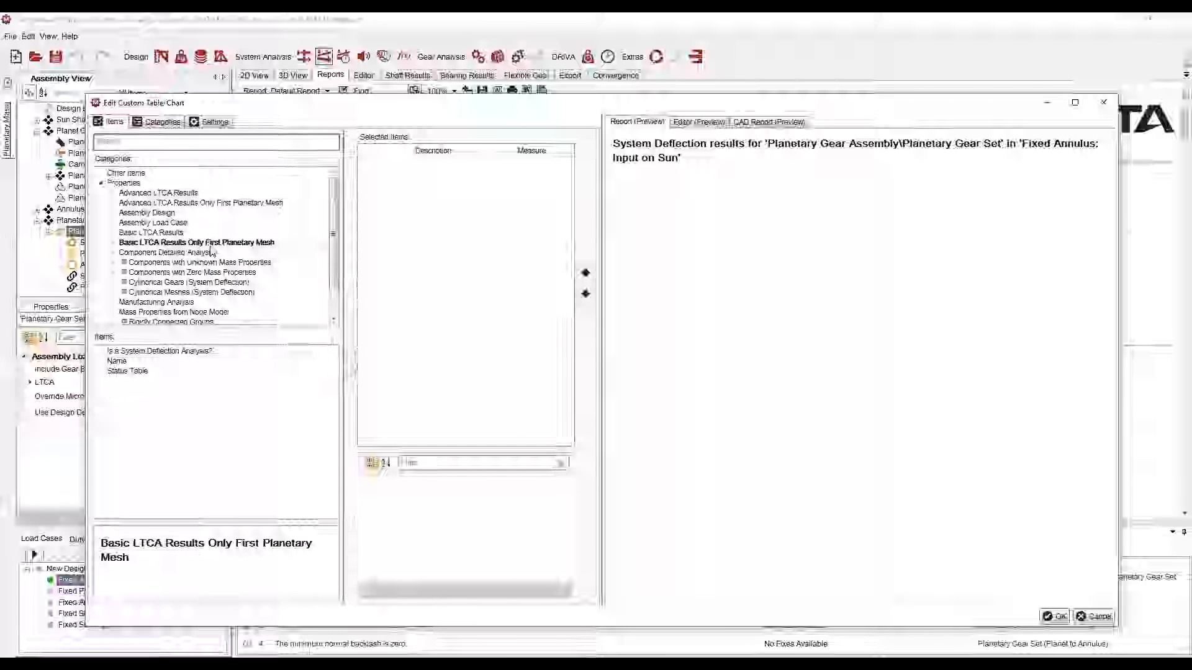
double_click(174, 242)
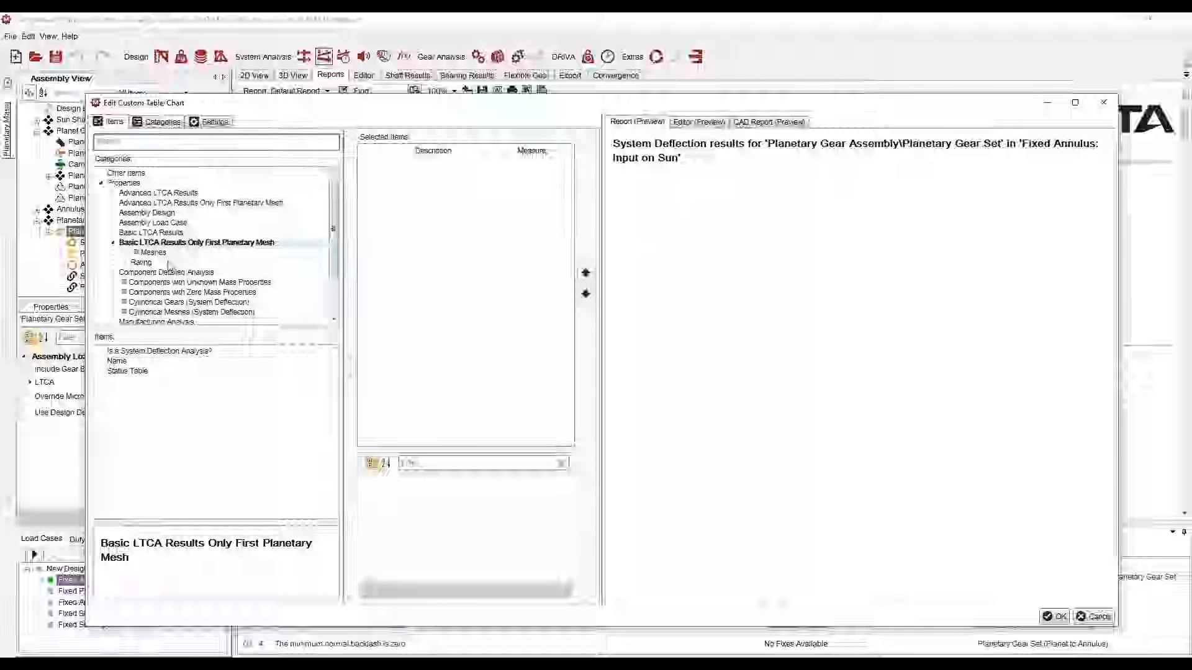
click(153, 253)
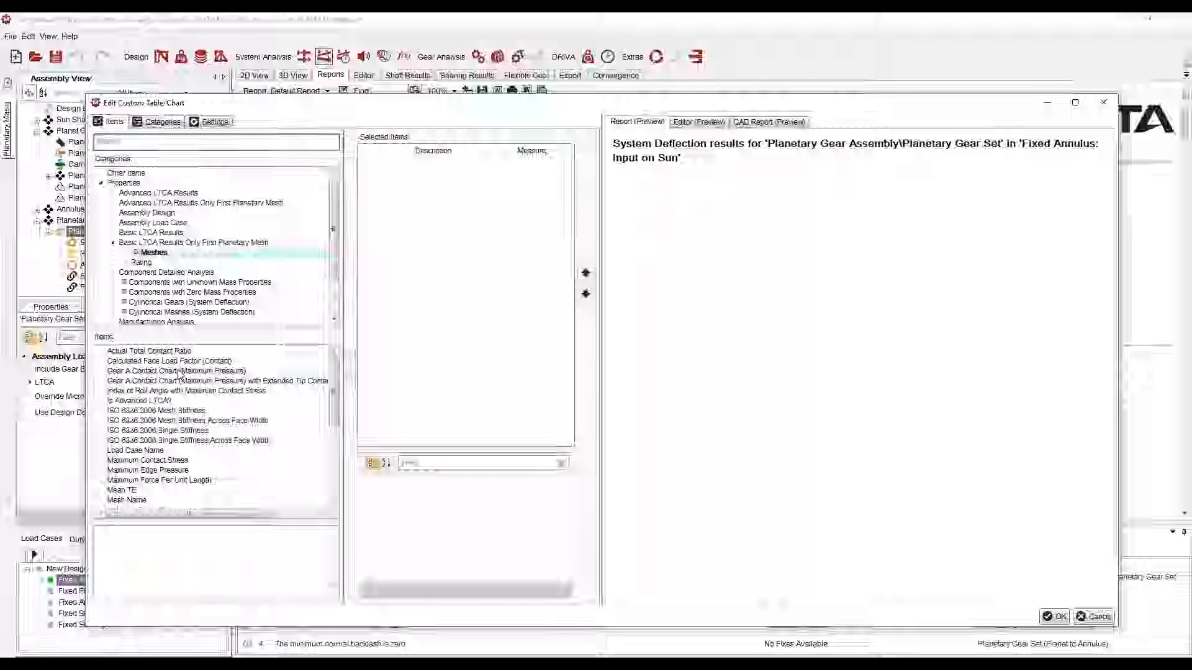
drag(179, 372, 428, 421)
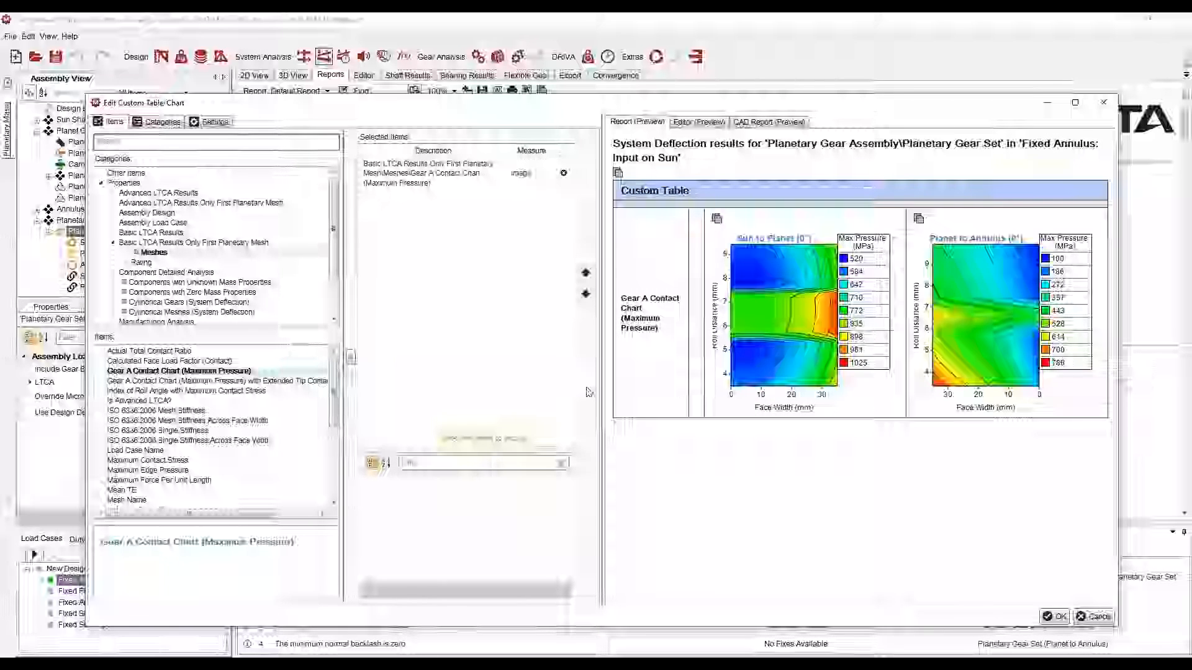
click(1055, 616)
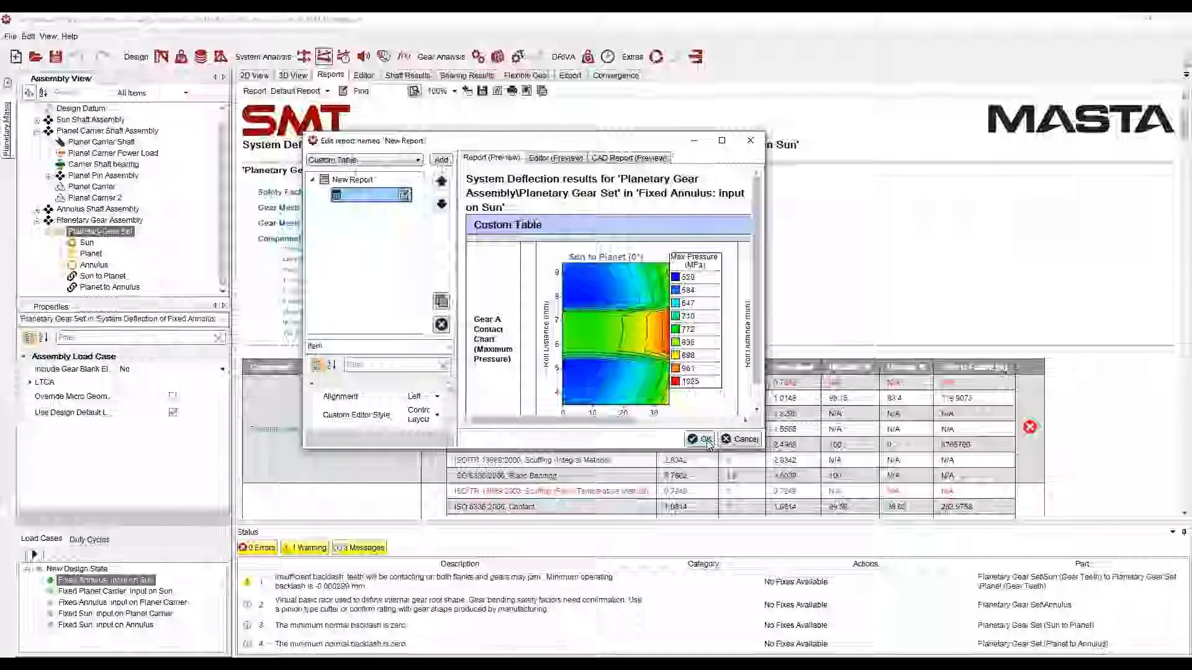
click(704, 440)
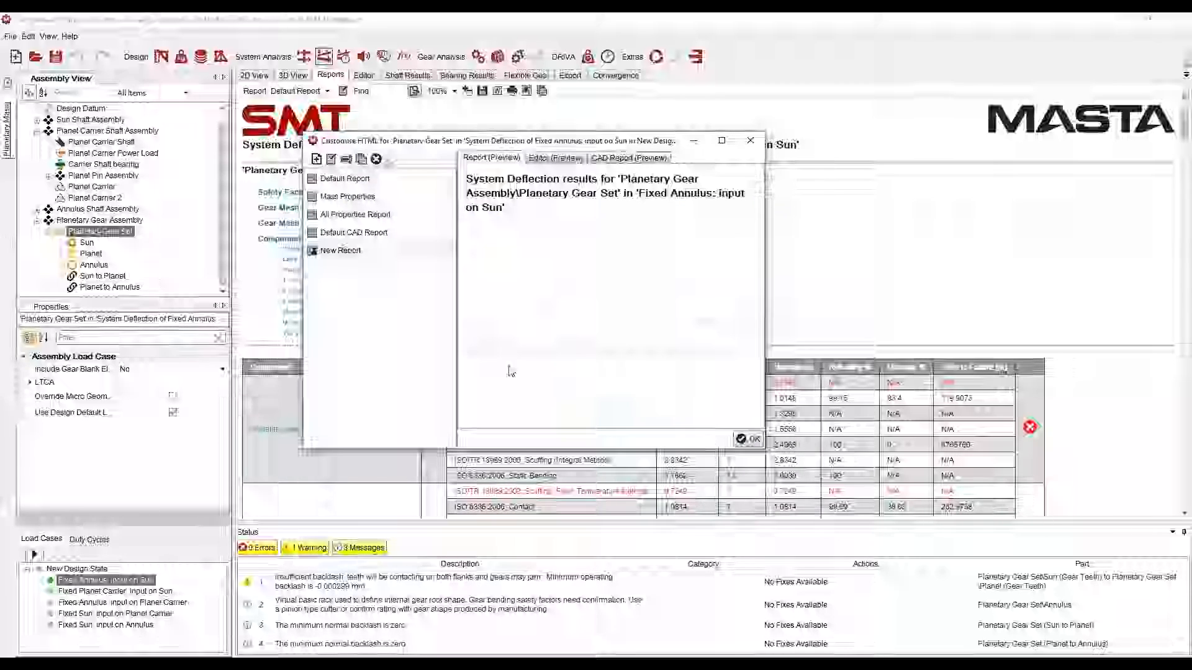
click(749, 440)
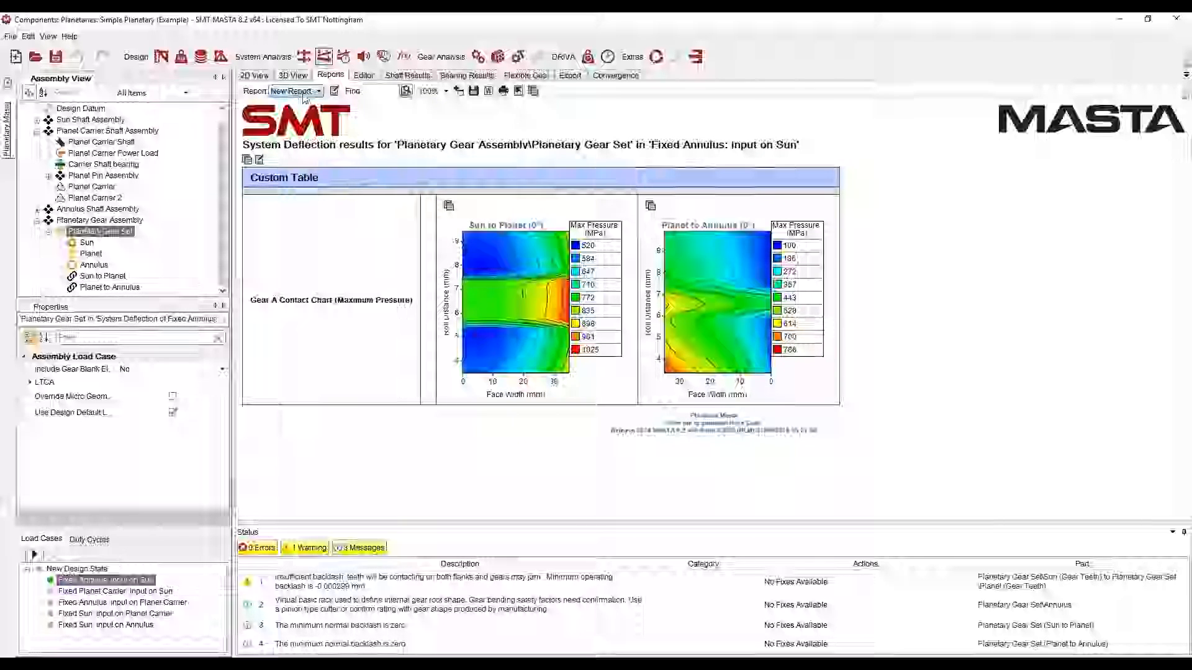
Step: In the Parametric Study Tool, enable report logging with C:\SMT as the save folder and set the statistical study to 10 steps
click(406, 58)
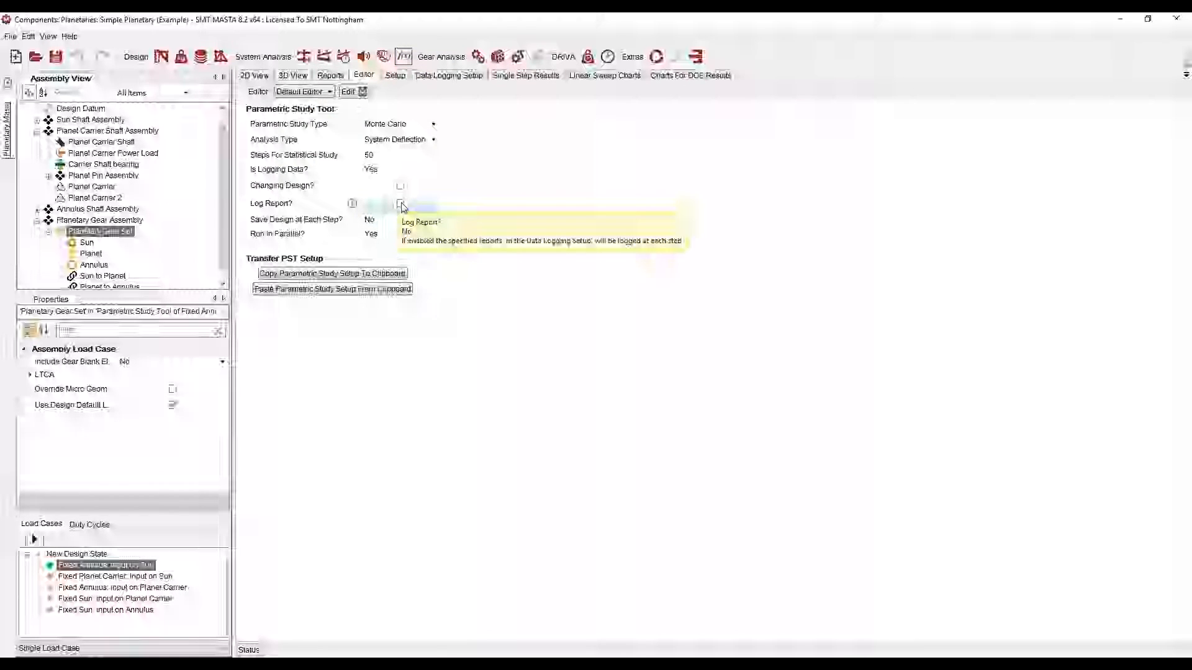
click(401, 204)
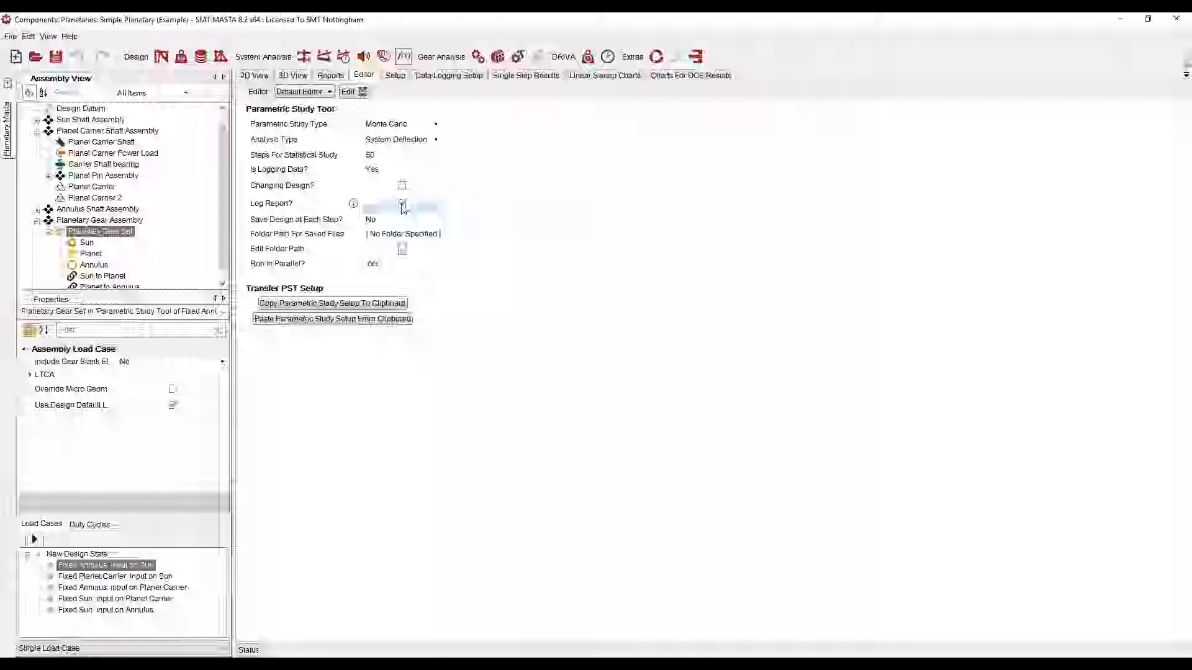
click(403, 248)
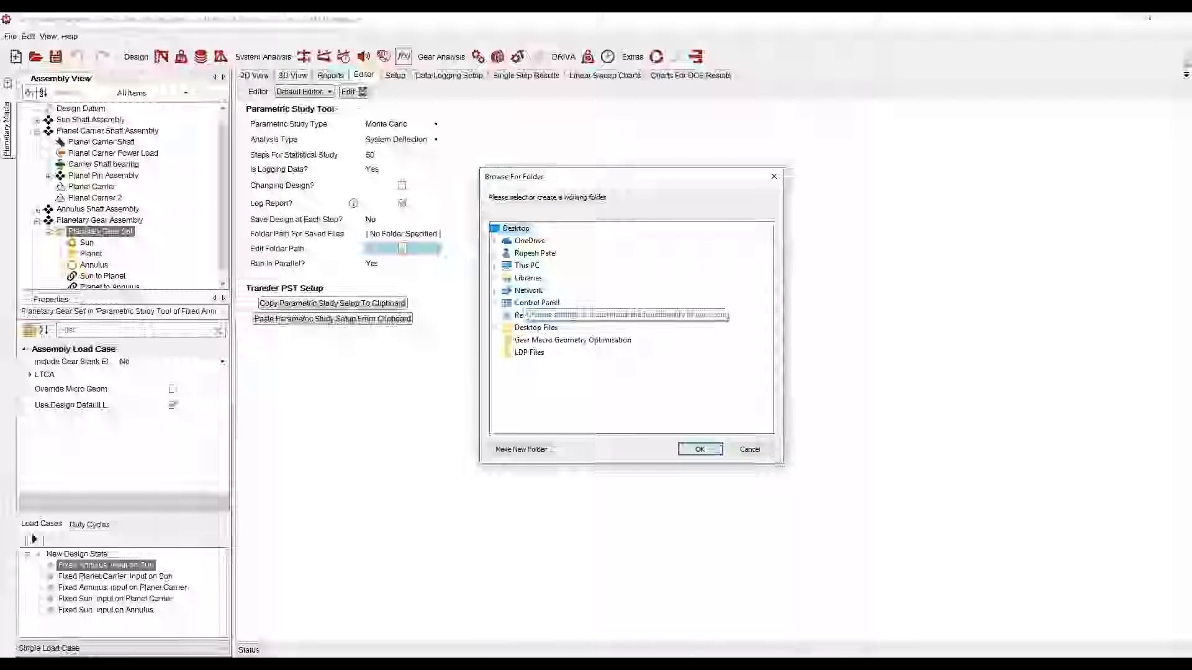
double_click(527, 265)
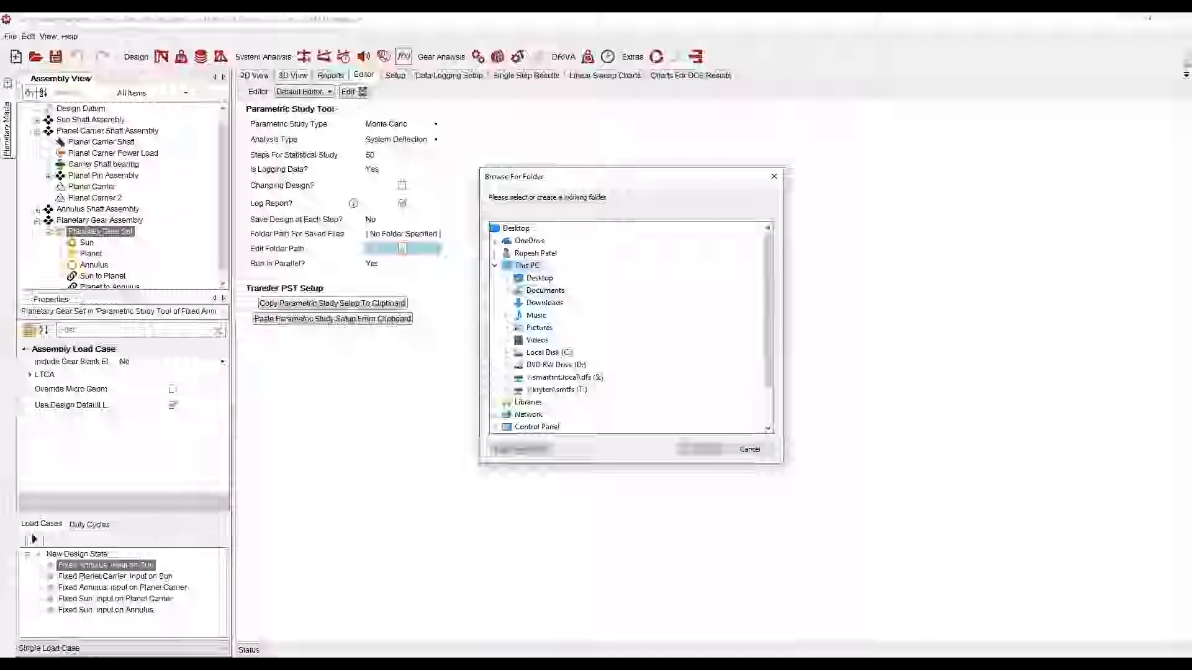
double_click(566, 353)
click(546, 389)
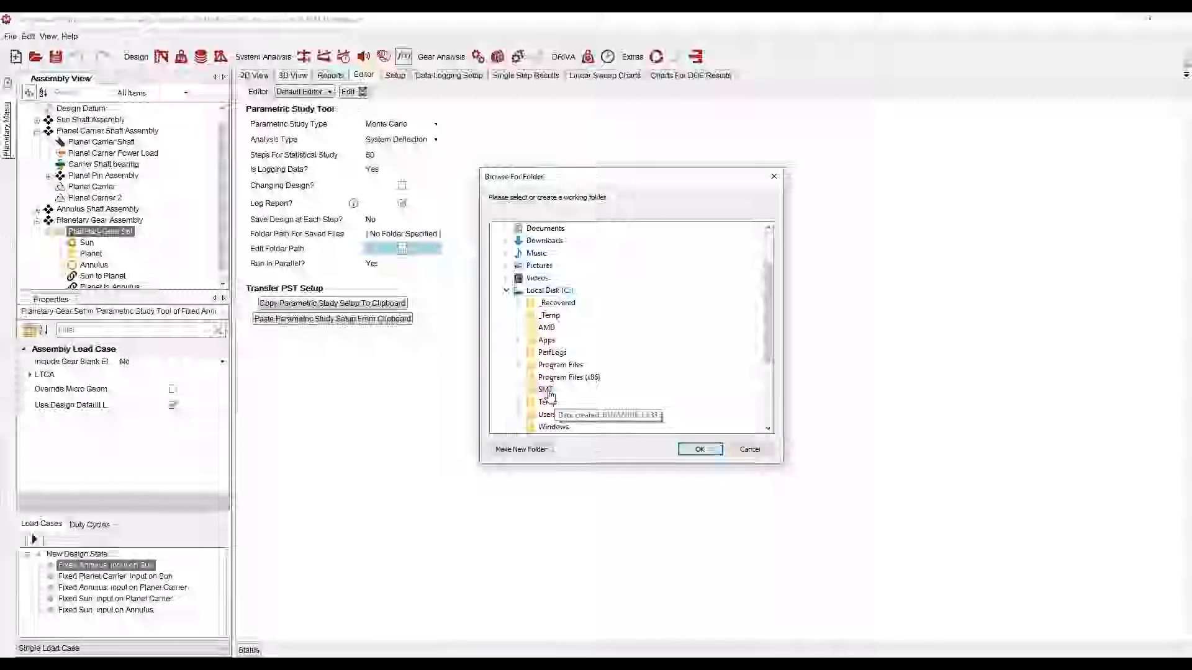
click(683, 452)
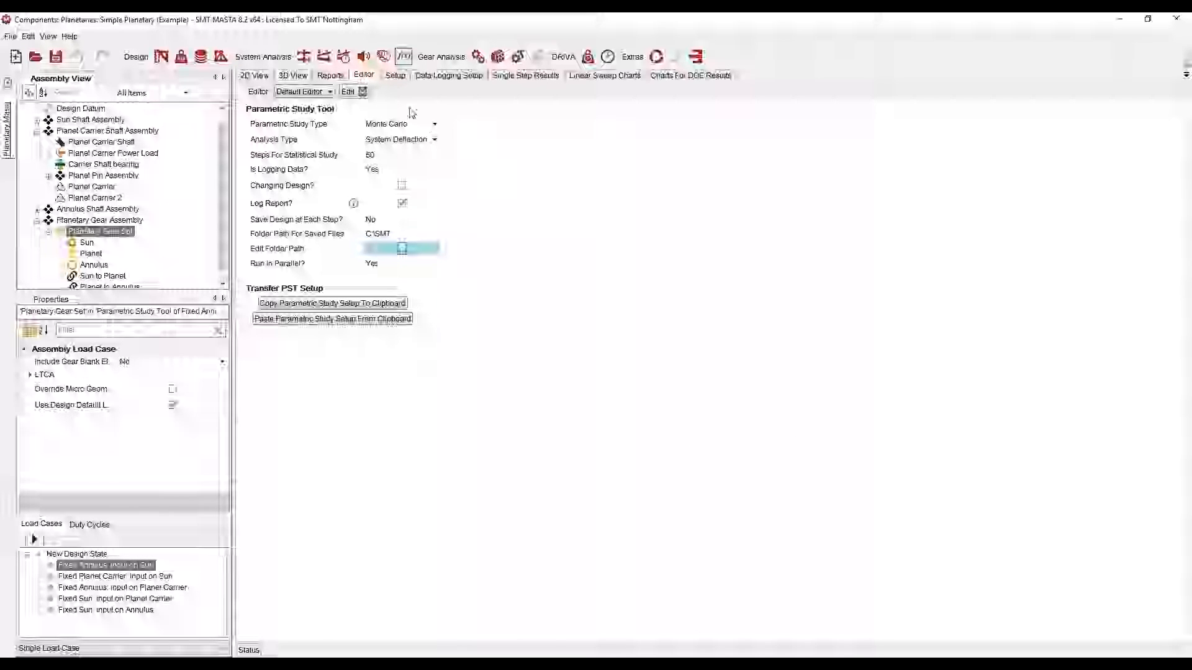
click(391, 154)
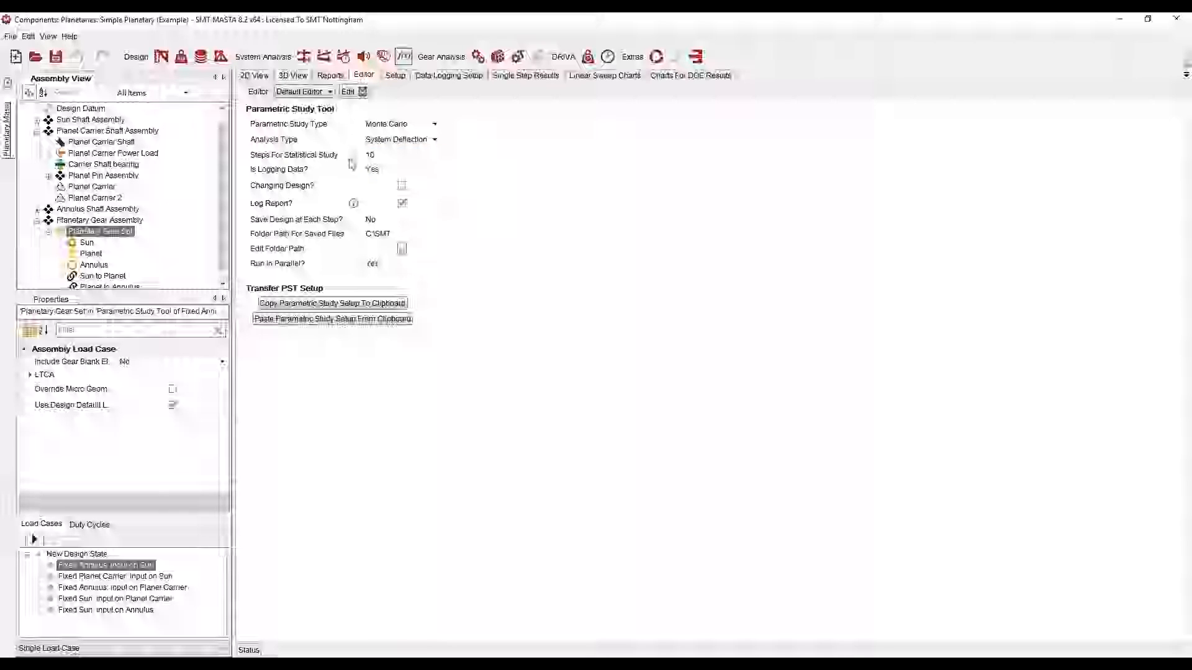
Step: Add the Planetary Gear Set's Active Report to the logged data and run the study for Fixed Annulus: input on Sun
click(395, 75)
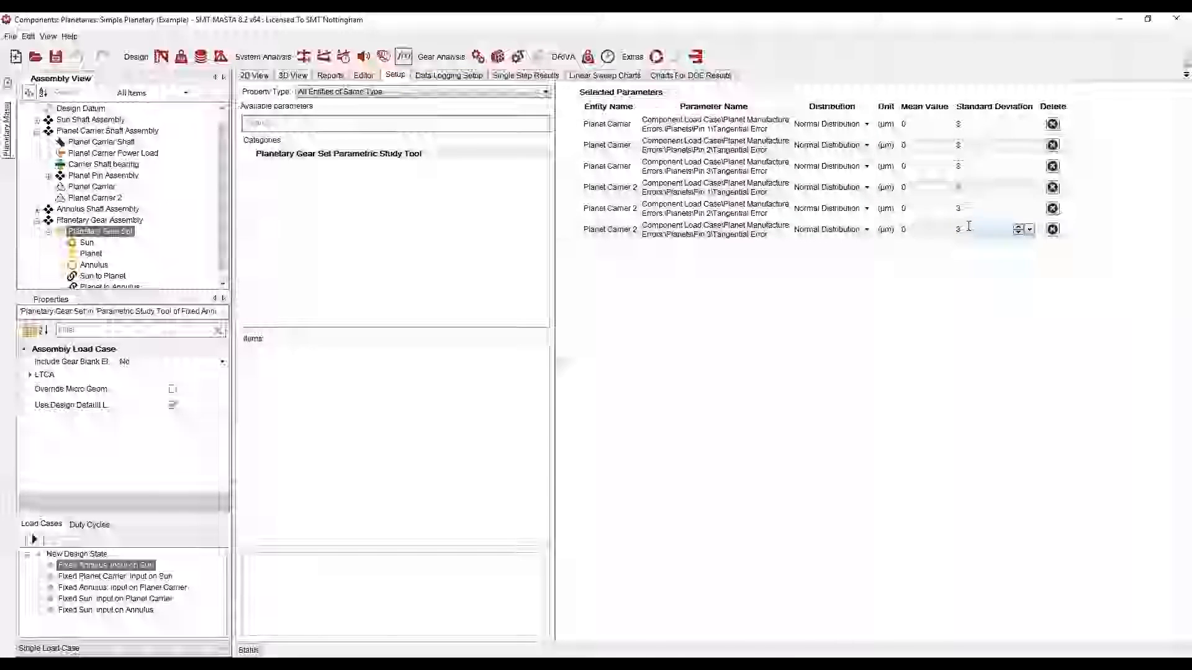
click(465, 76)
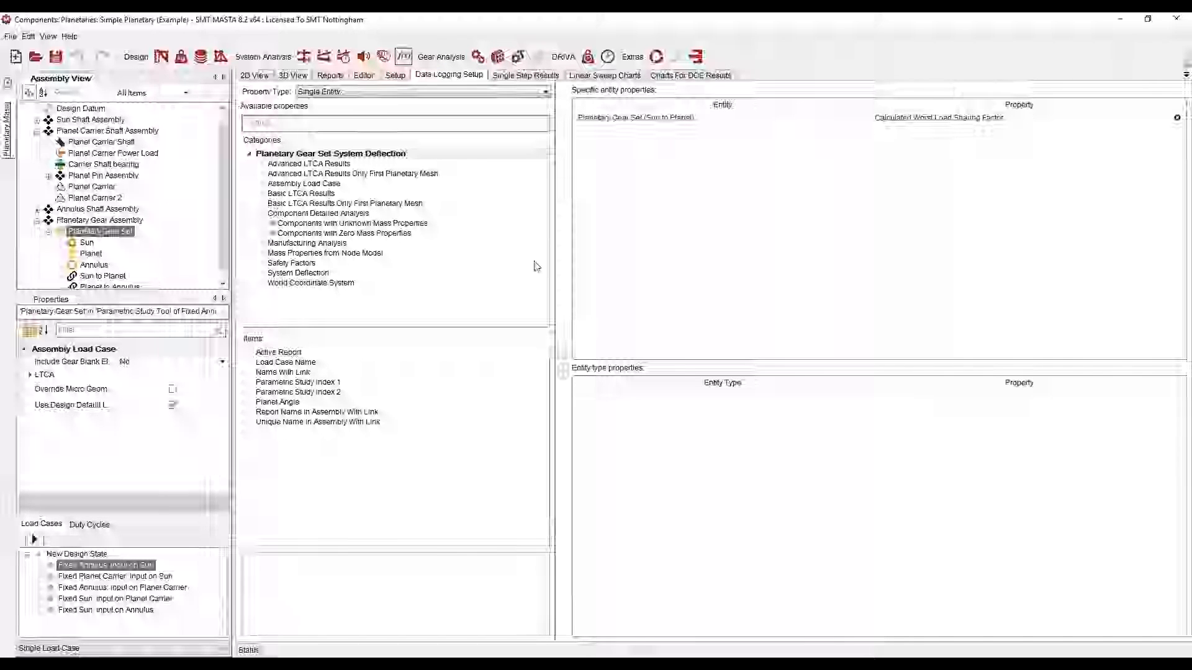
click(291, 357)
double_click(292, 357)
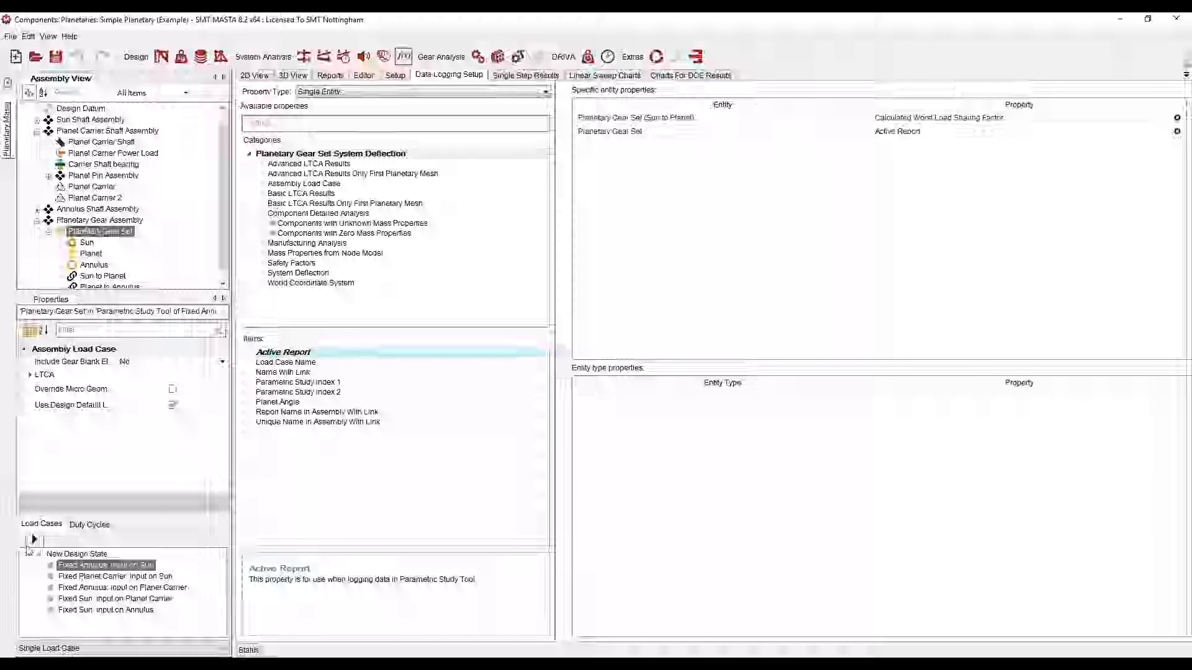
click(35, 540)
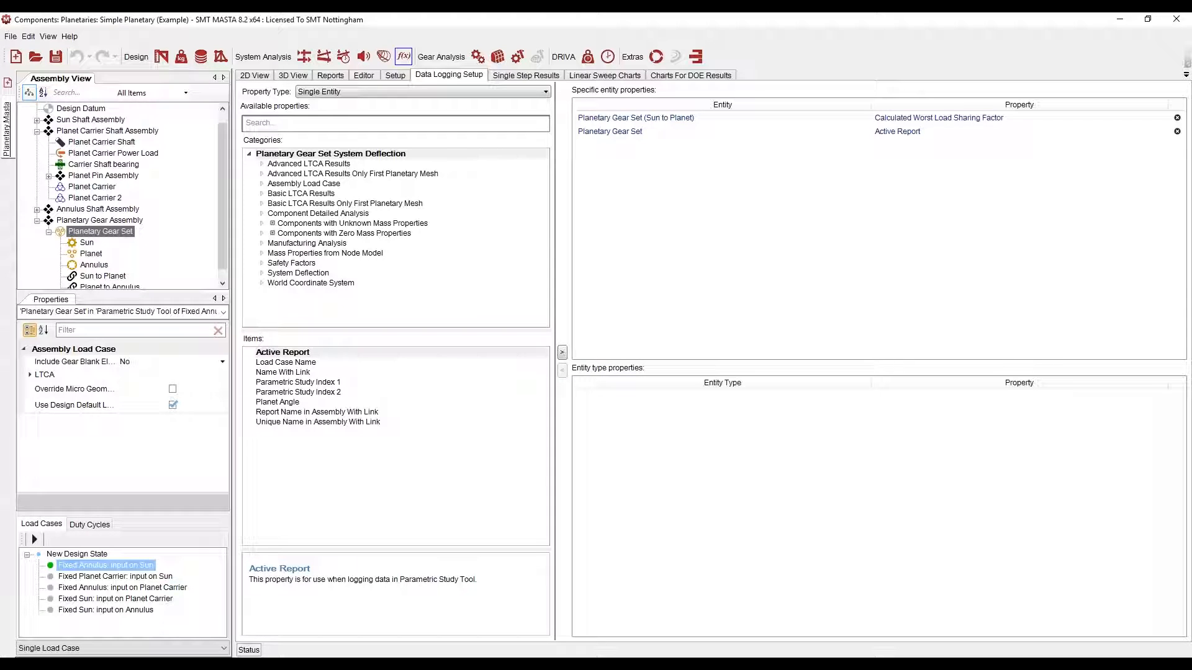
Step: View the parametric study results report for the top-level Planetary assembly
click(331, 75)
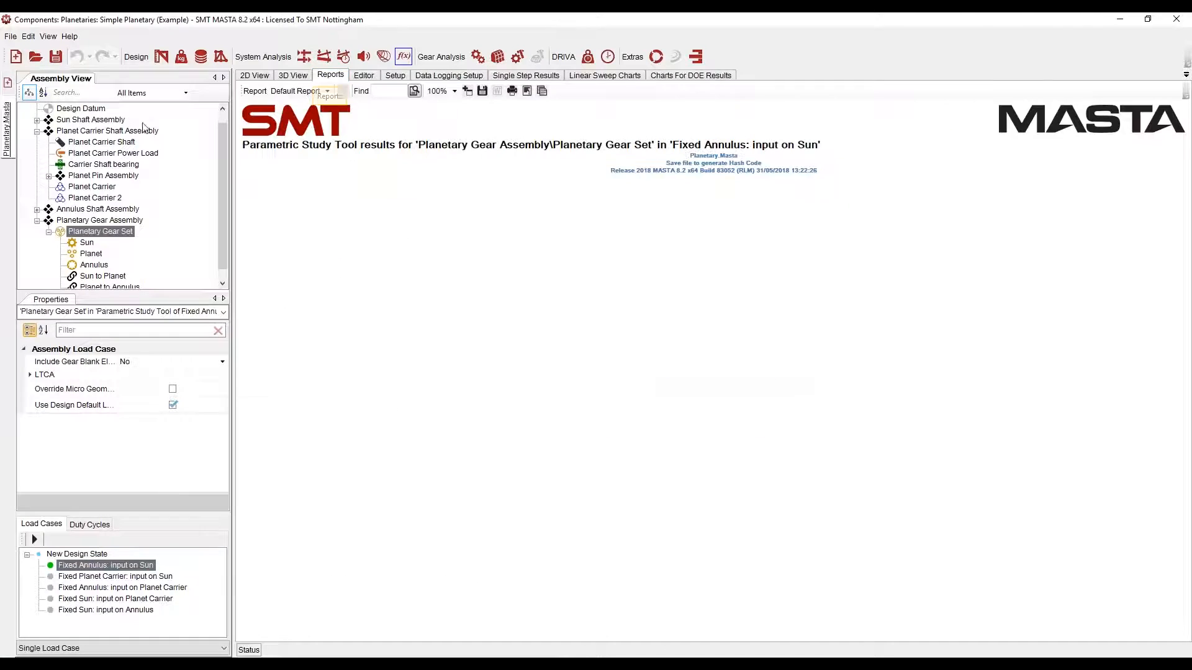
scroll(105, 129, up, 1)
click(73, 109)
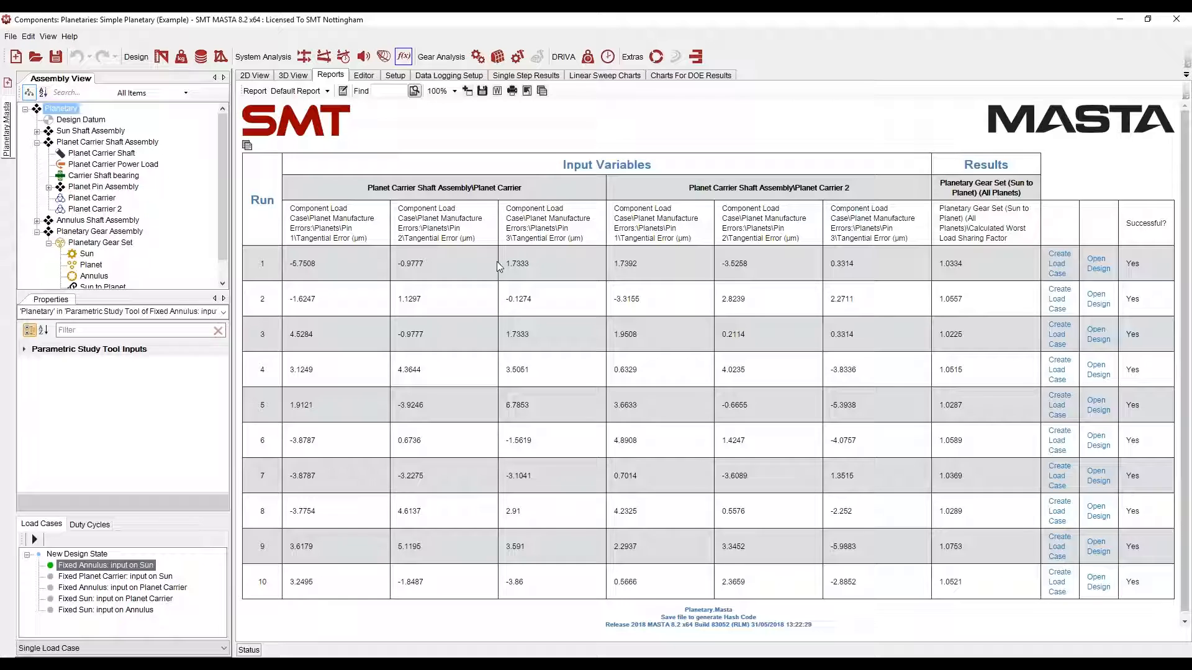
Step: Examine the Planetary Gear Set's single step results, stepping through the study runs to compare the contact charts
click(526, 75)
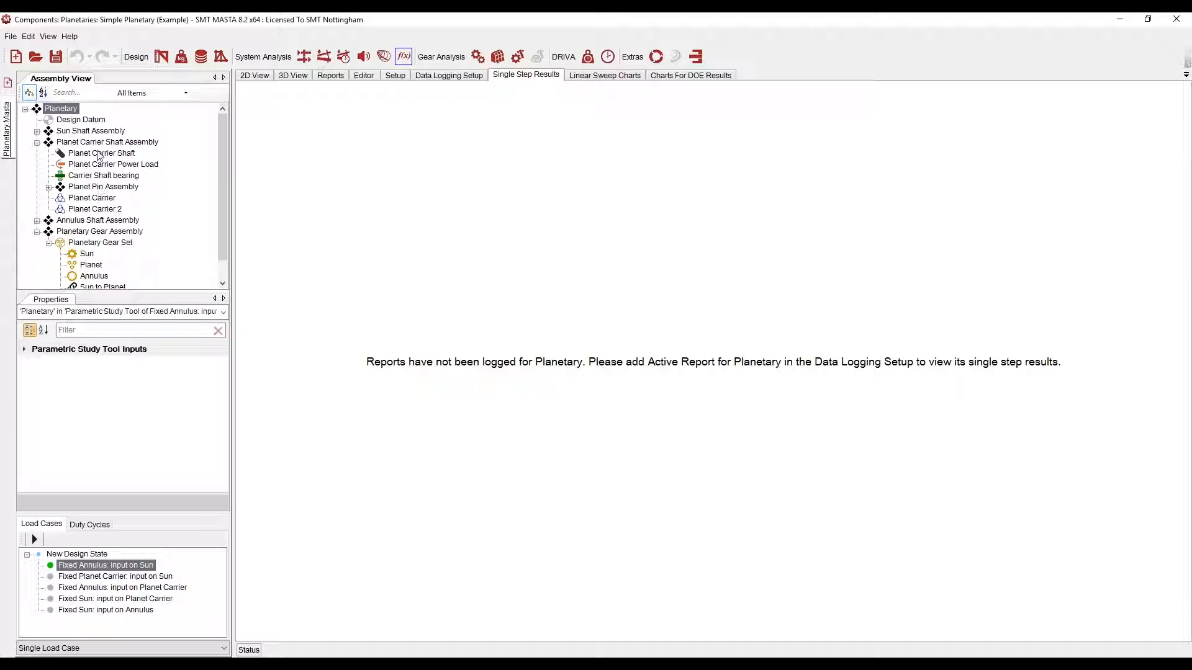
click(107, 245)
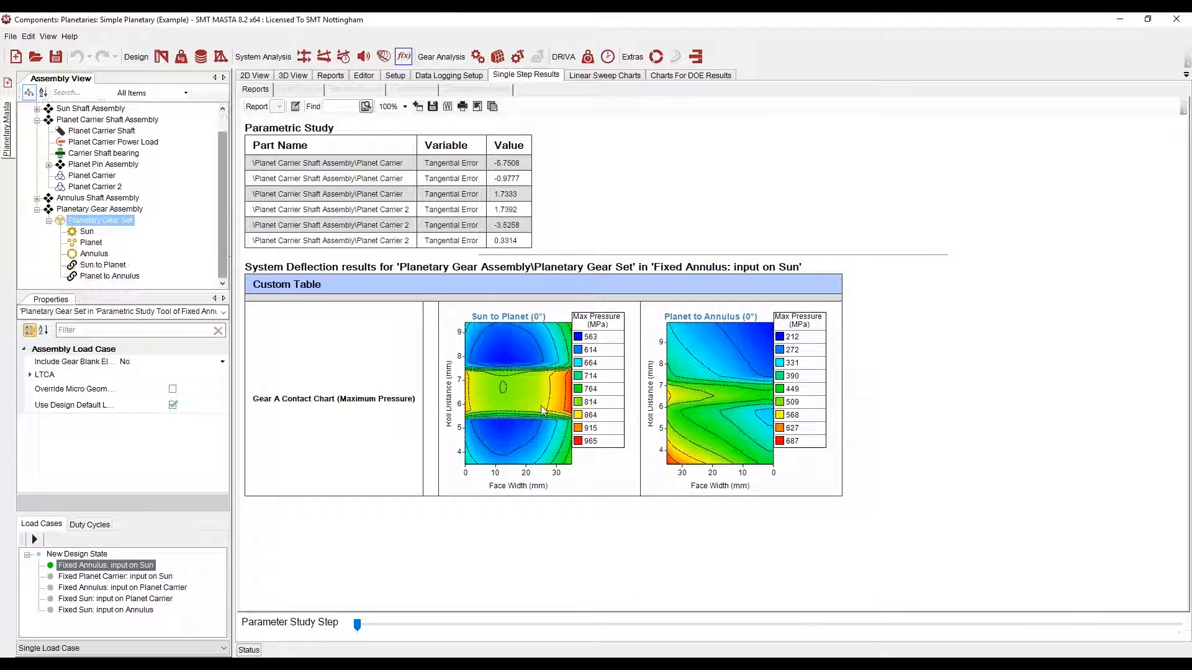
click(357, 625)
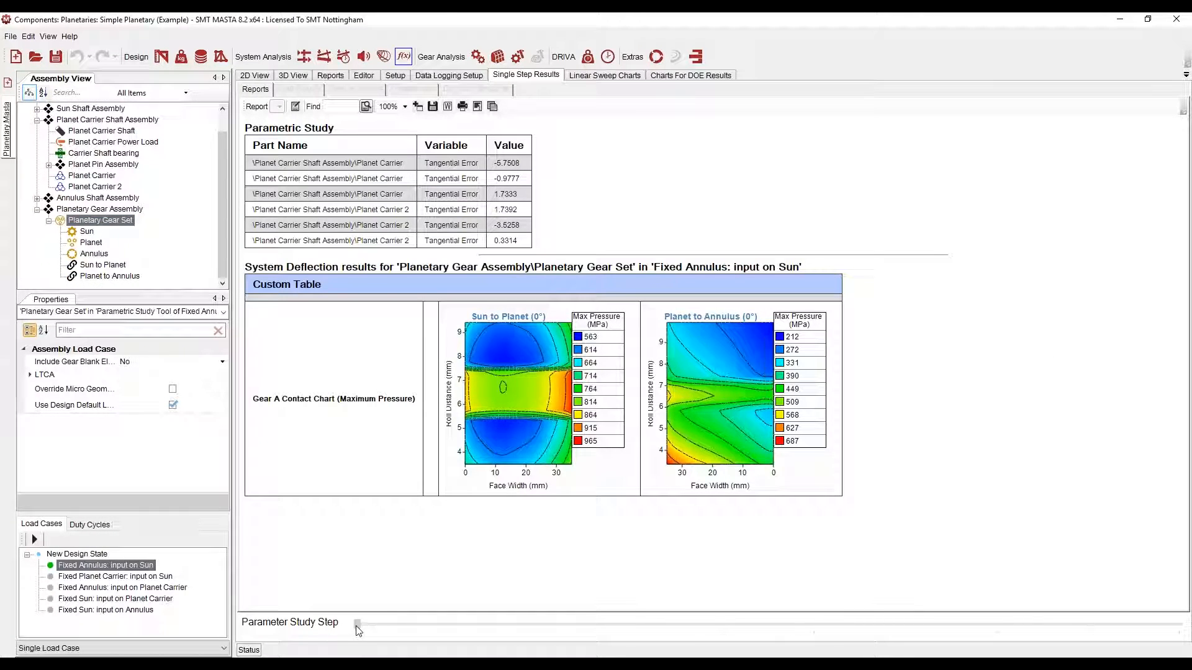
key(Right)
key(Right)
key(Right)
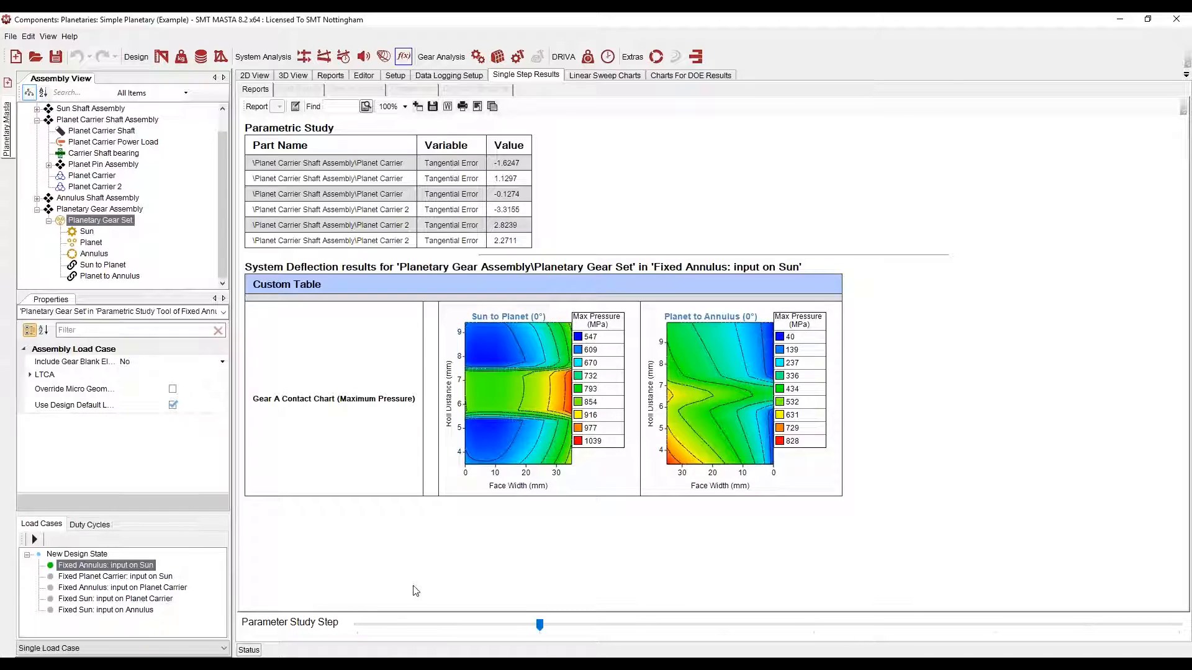
key(Right)
key(Right)
key(Right)
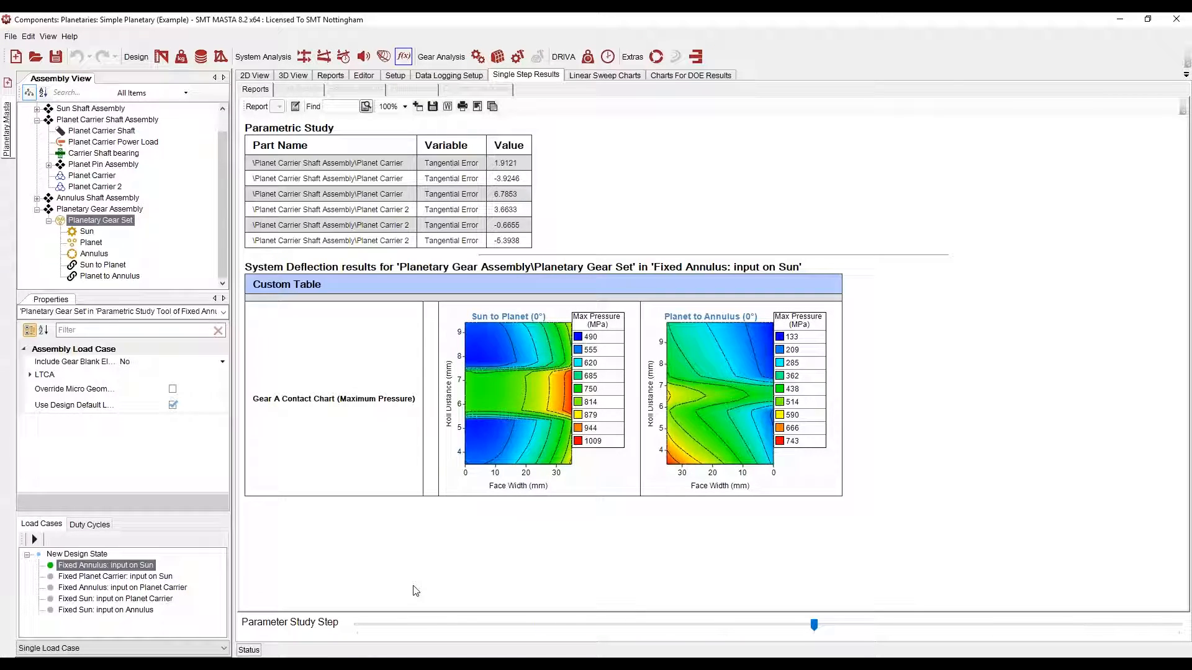
key(Right)
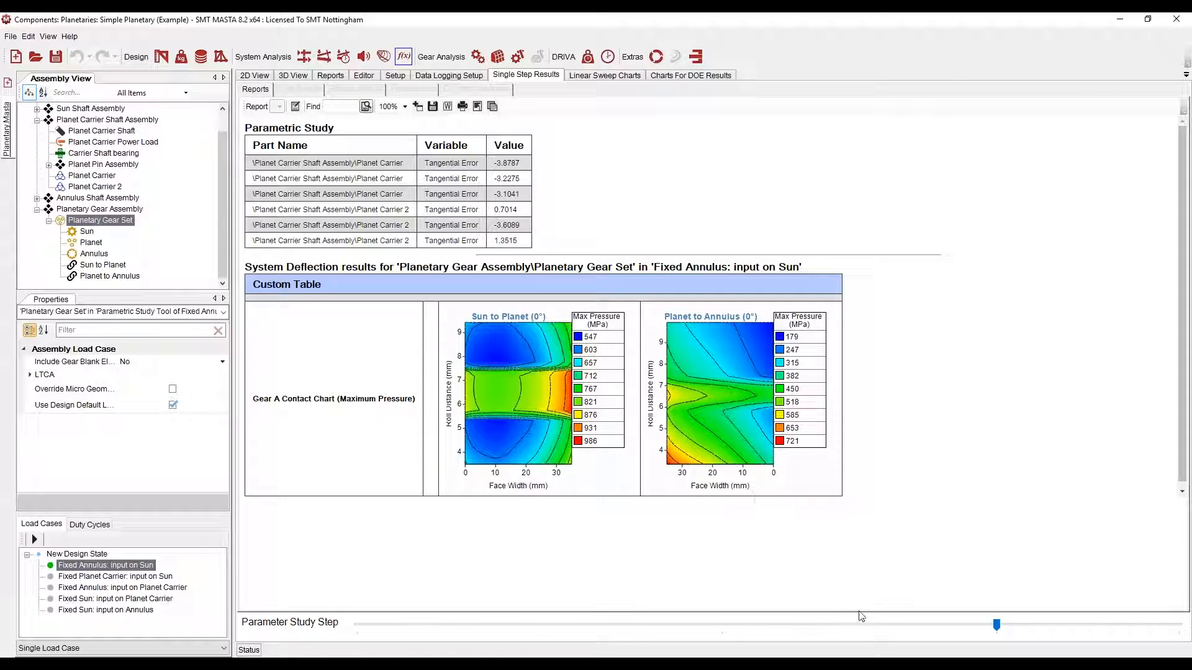
key(Left)
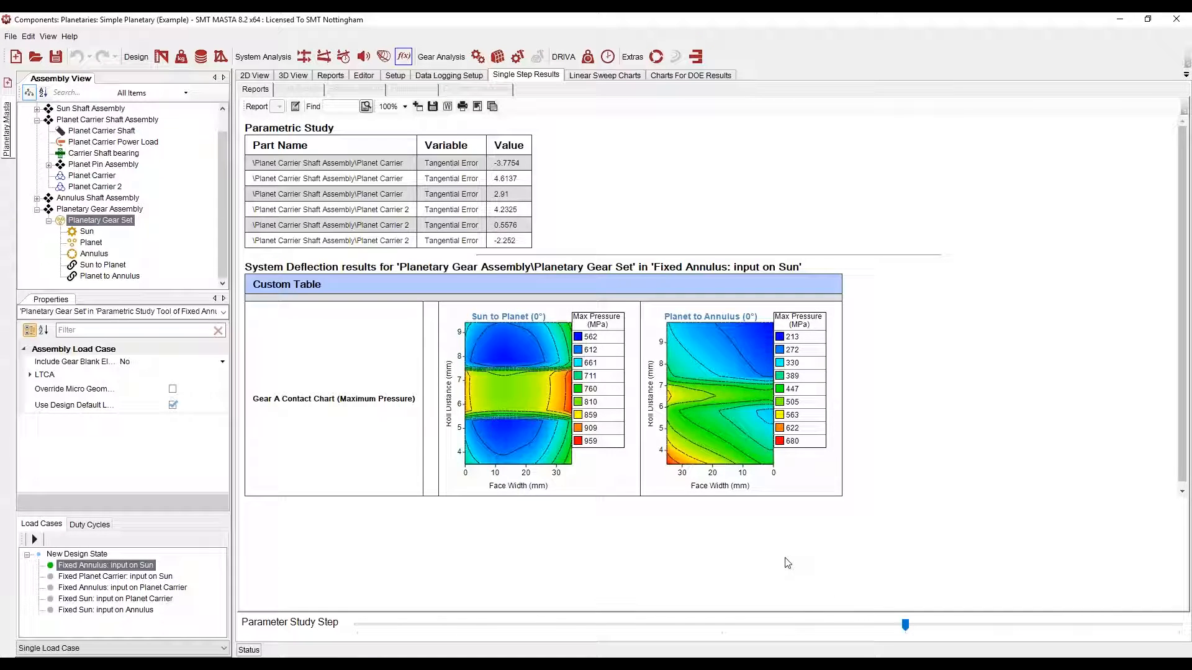
Step: Switch to File Explorer, view the Run 2 HTML report in the 2018-05-31T13-21-53 folder under C:\SMT, and close both windows
mouse_move(268, 657)
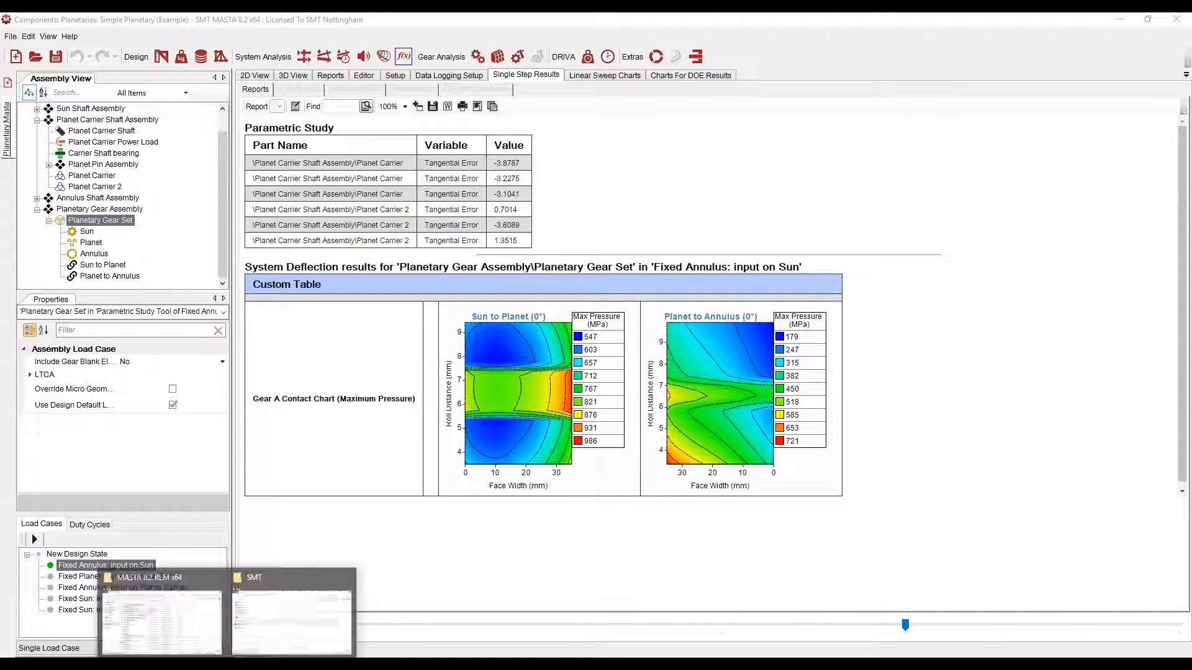
click(295, 605)
double_click(531, 227)
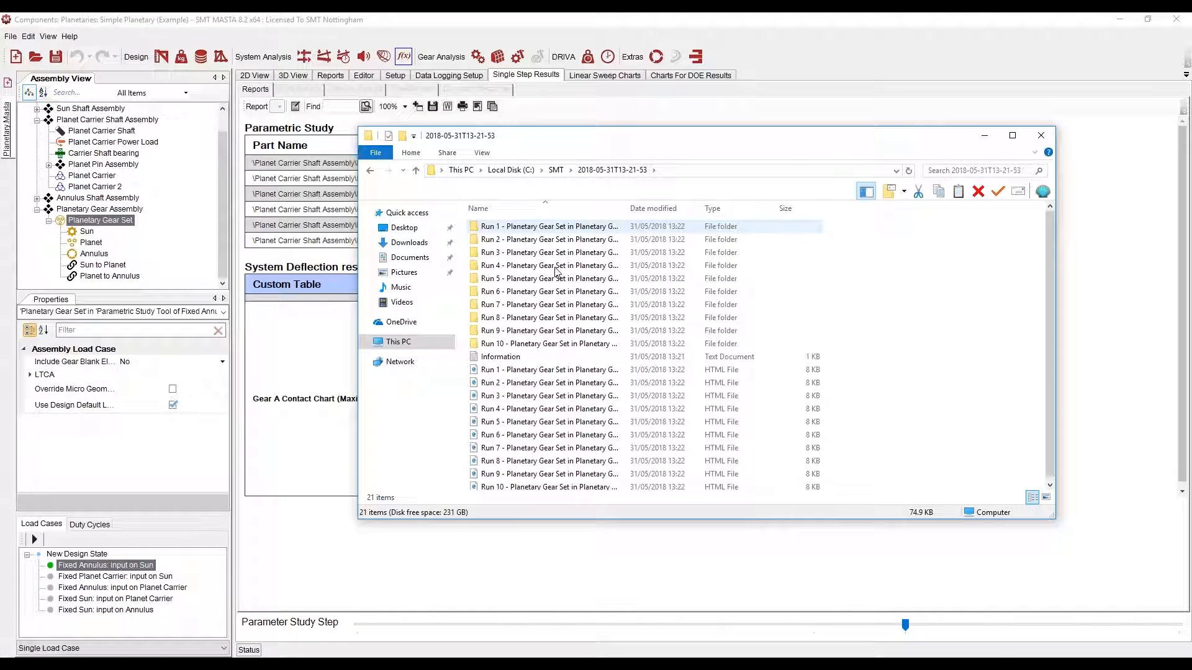
double_click(568, 384)
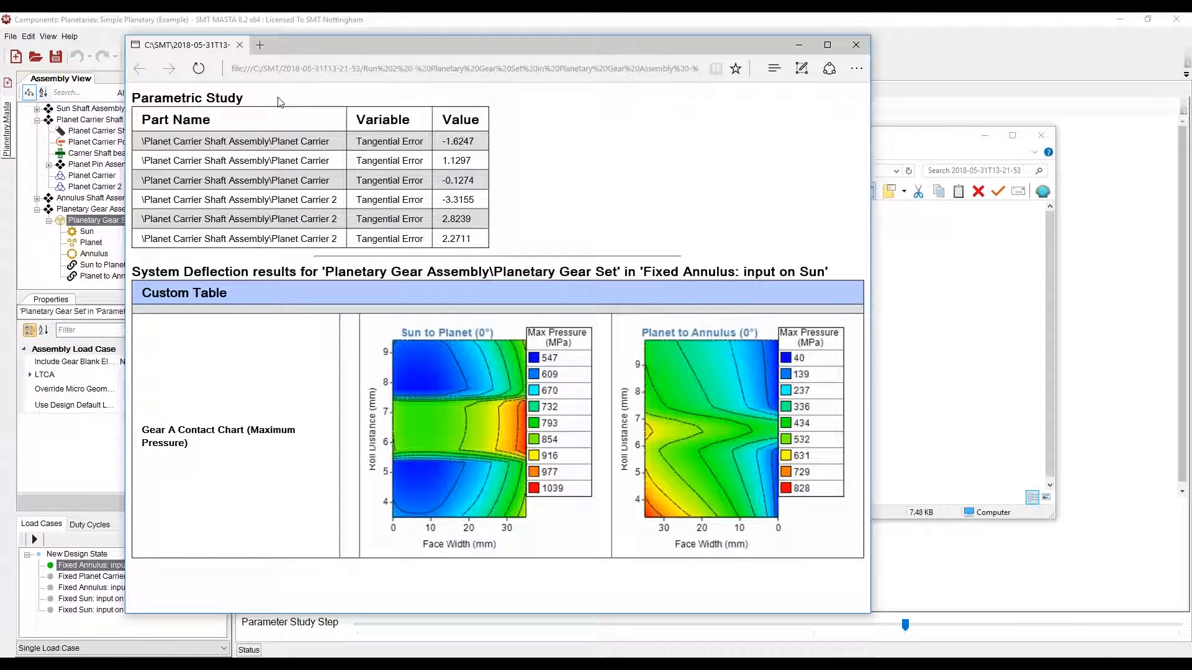
click(240, 45)
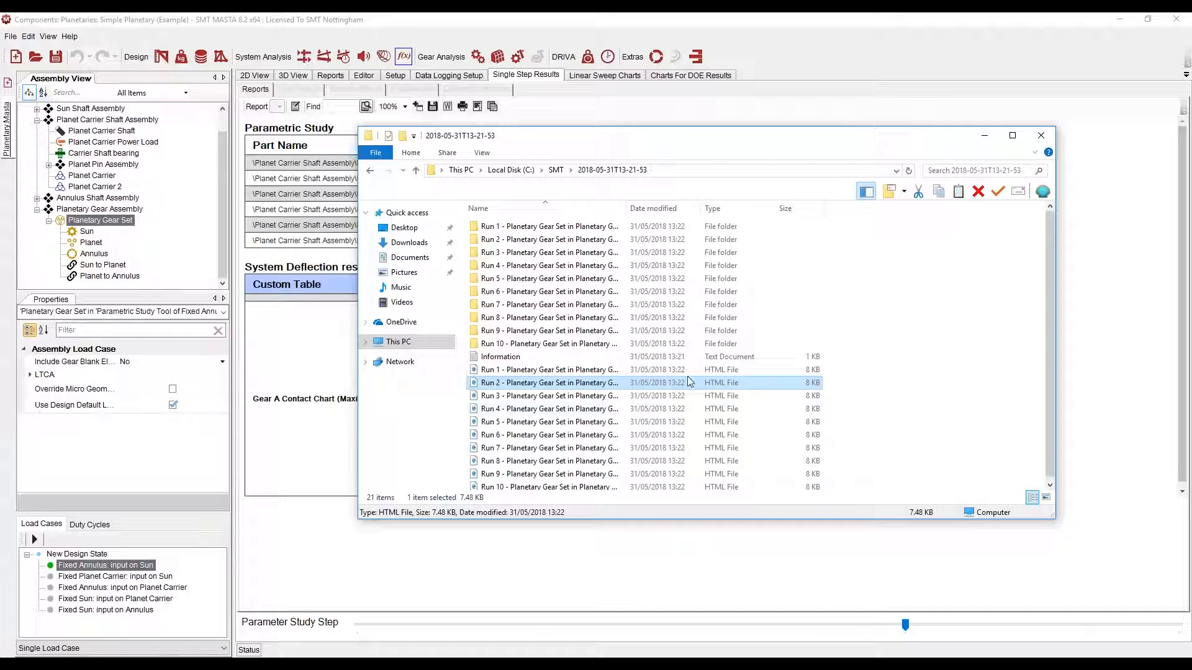
click(1048, 141)
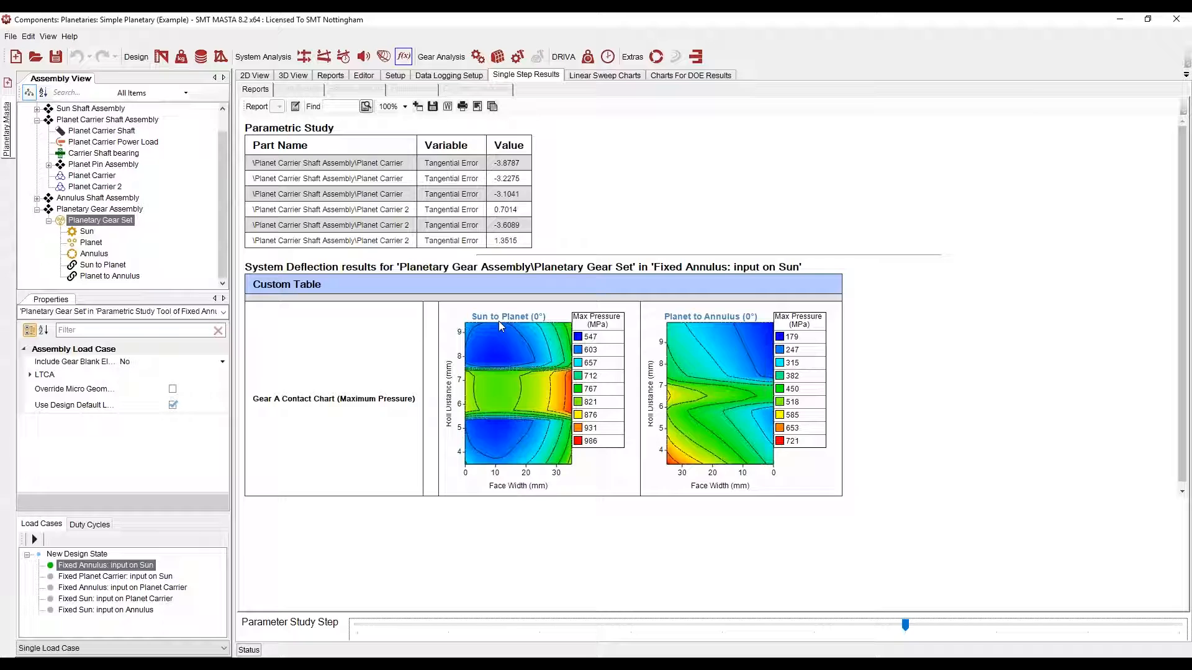
Step: Open the Car Axle automotive example design, discarding the unsaved changes to the Planetary design
click(11, 36)
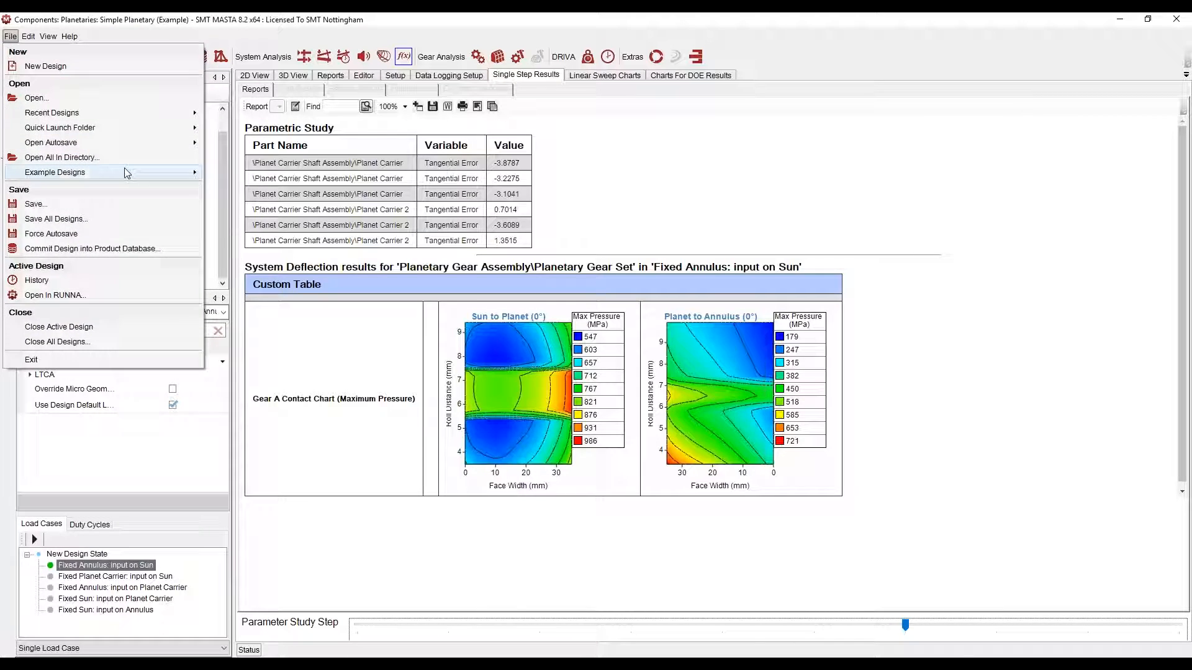
mouse_move(155, 171)
mouse_move(270, 204)
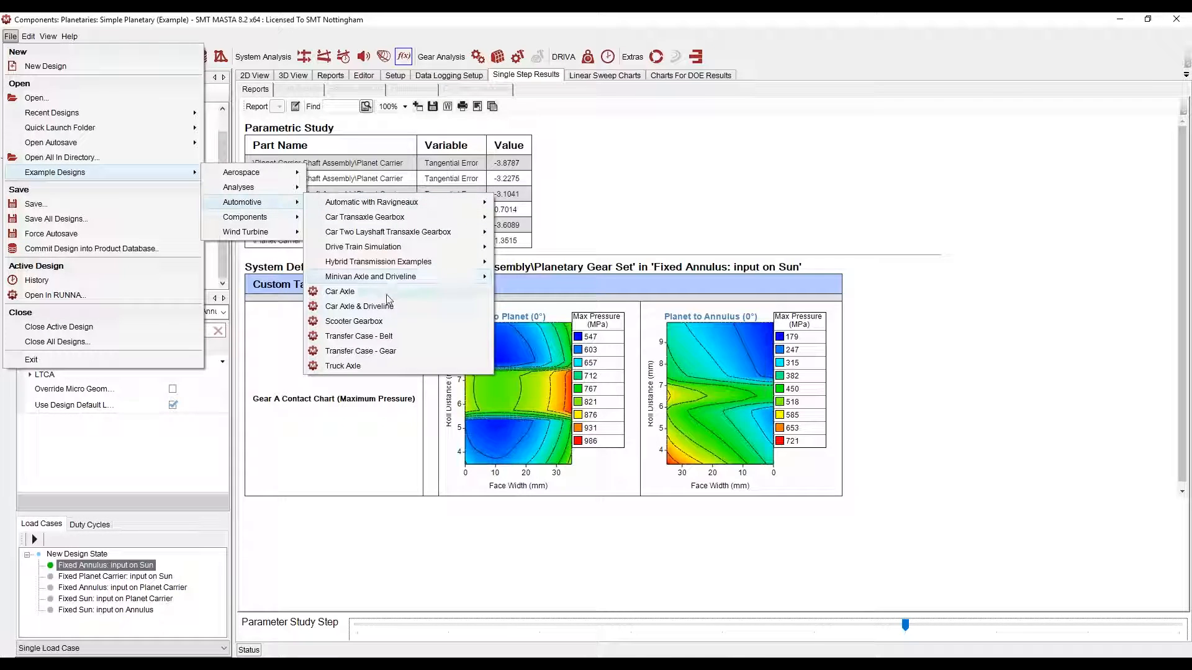
click(386, 294)
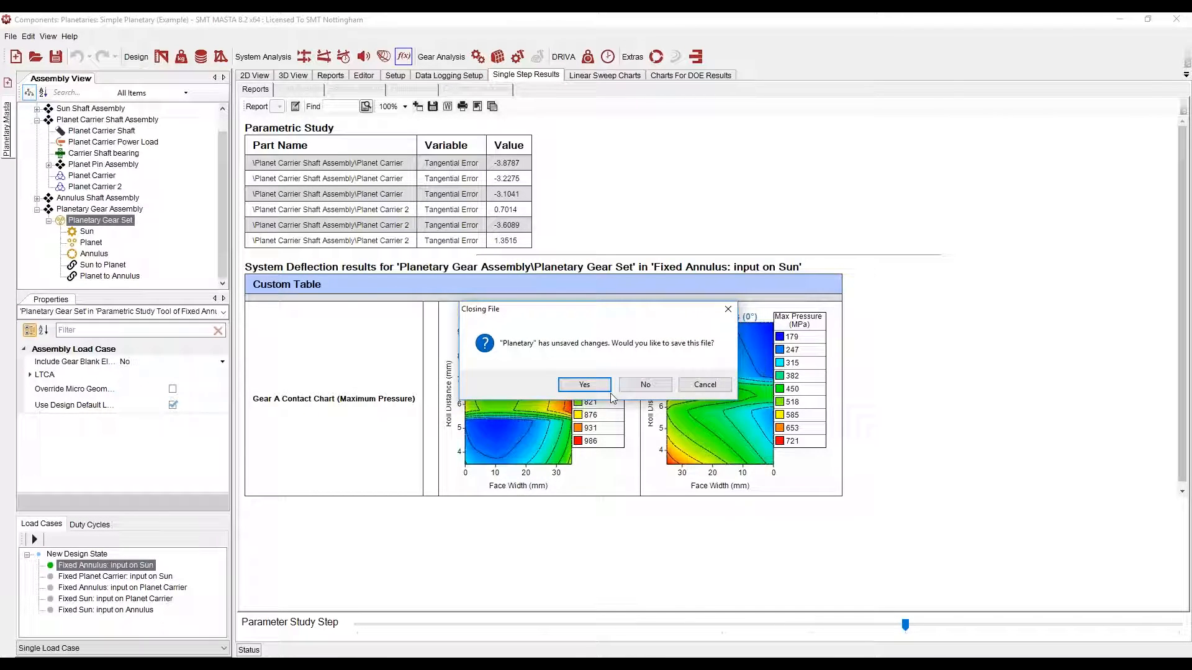
click(652, 386)
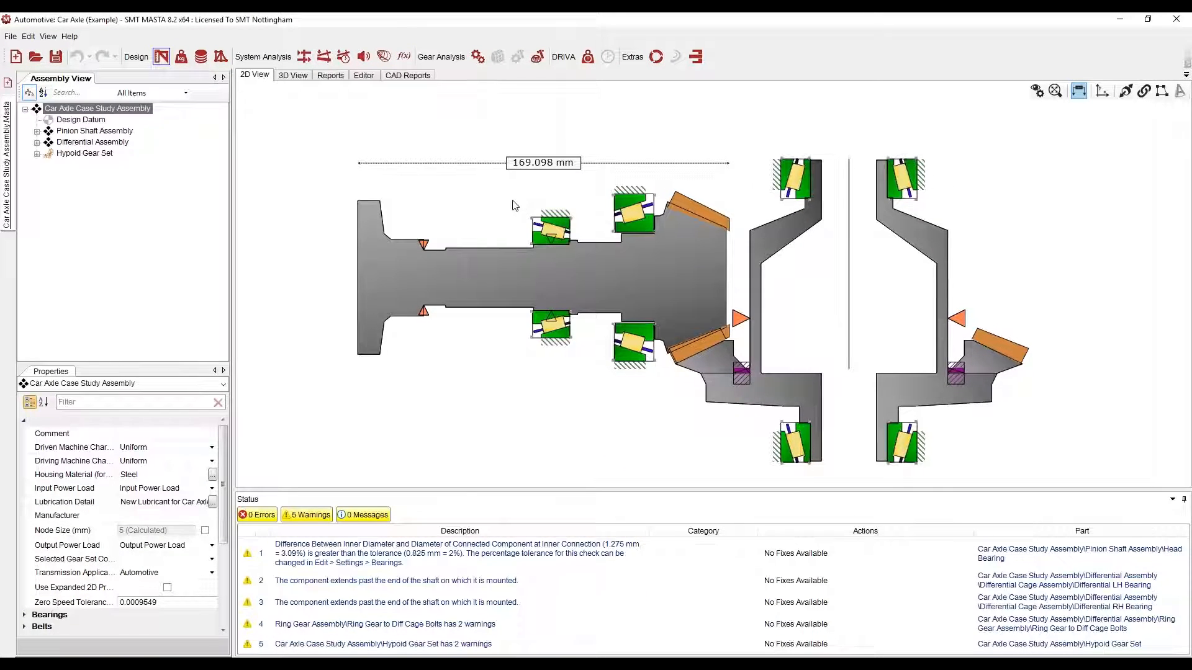
Step: Open the Parametric Study Tool for the Drive: 250 Nm load case of Design State 1
click(403, 57)
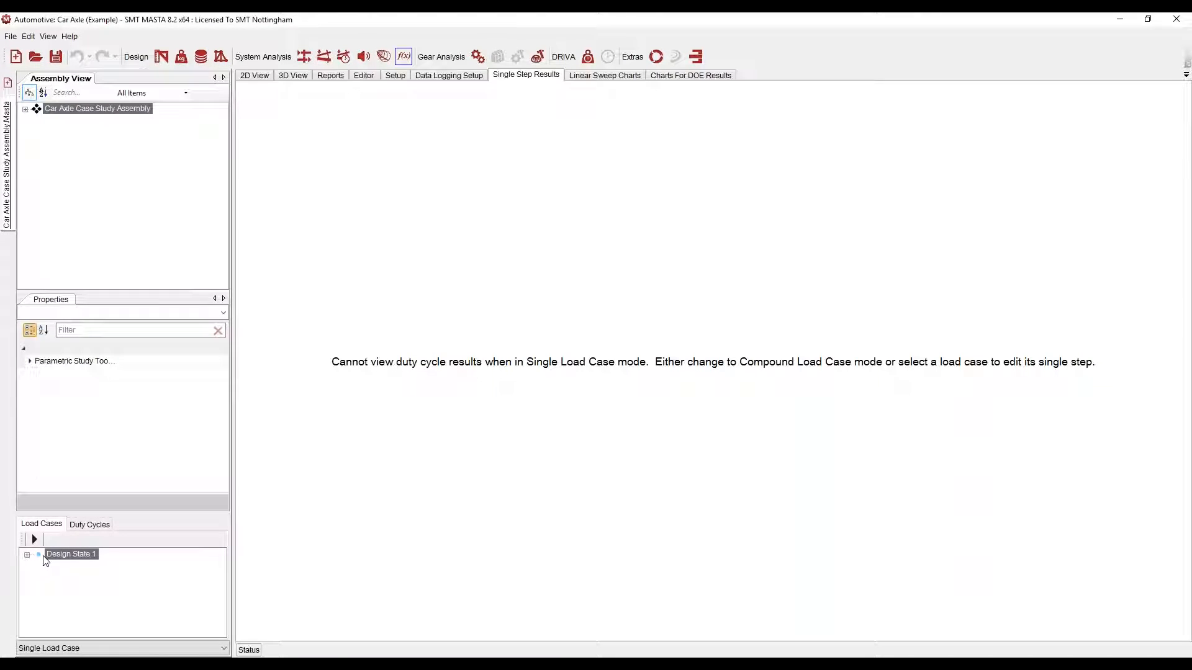
click(26, 554)
scroll(81, 577, down, 2)
scroll(81, 578, up, 2)
click(83, 566)
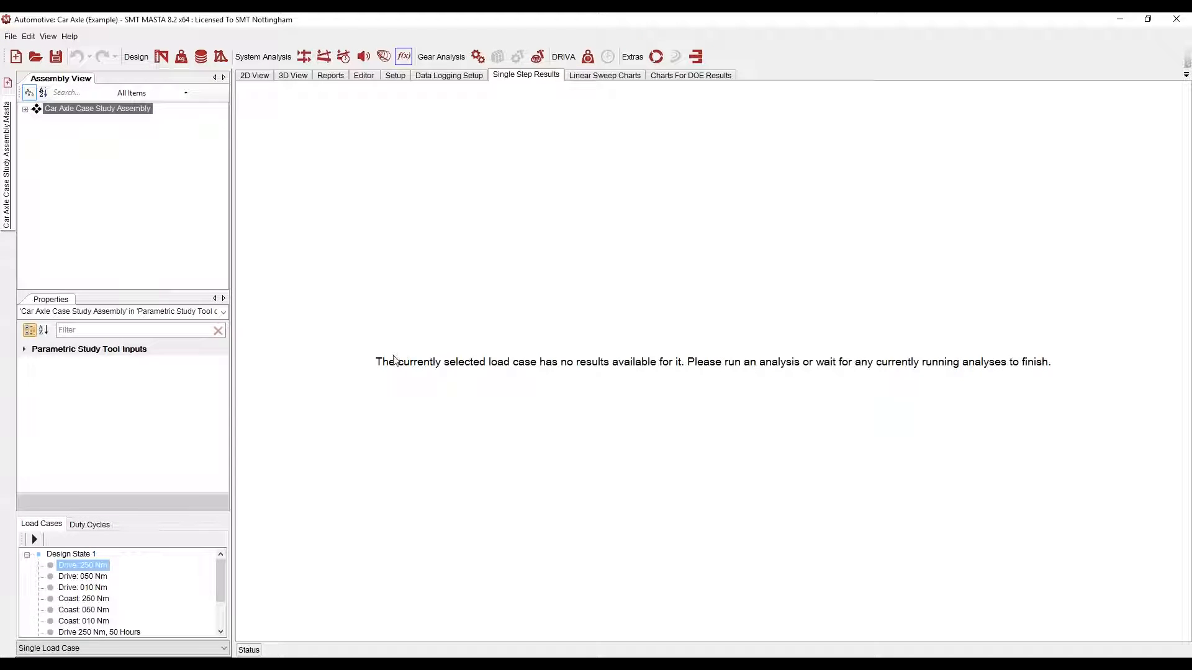
Step: Set the parametric study type to Design of Experiments and delete the Head Bearing's Axial Displacement Pre-load parameter from the setup
click(368, 77)
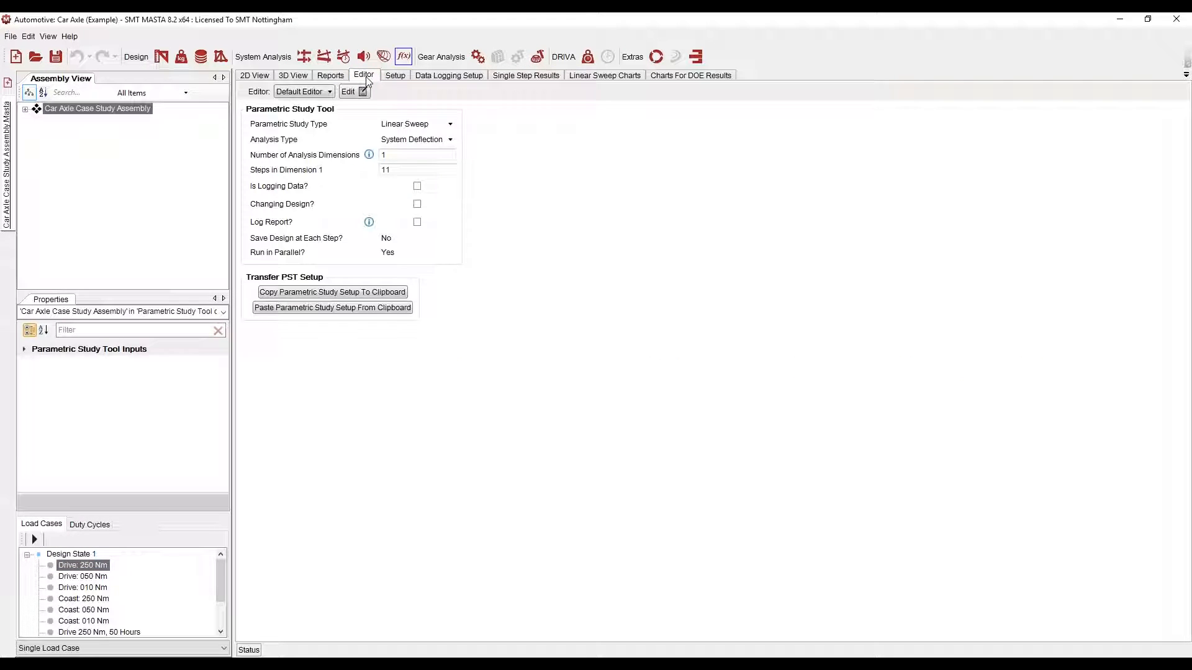
click(428, 124)
click(420, 158)
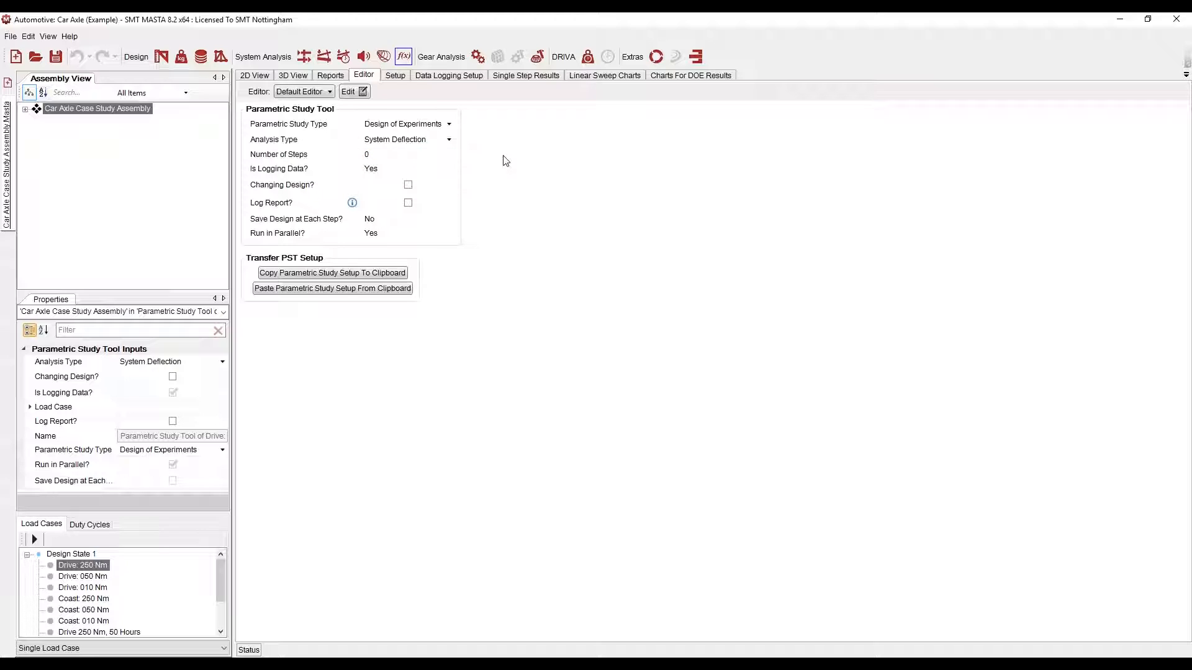
click(395, 76)
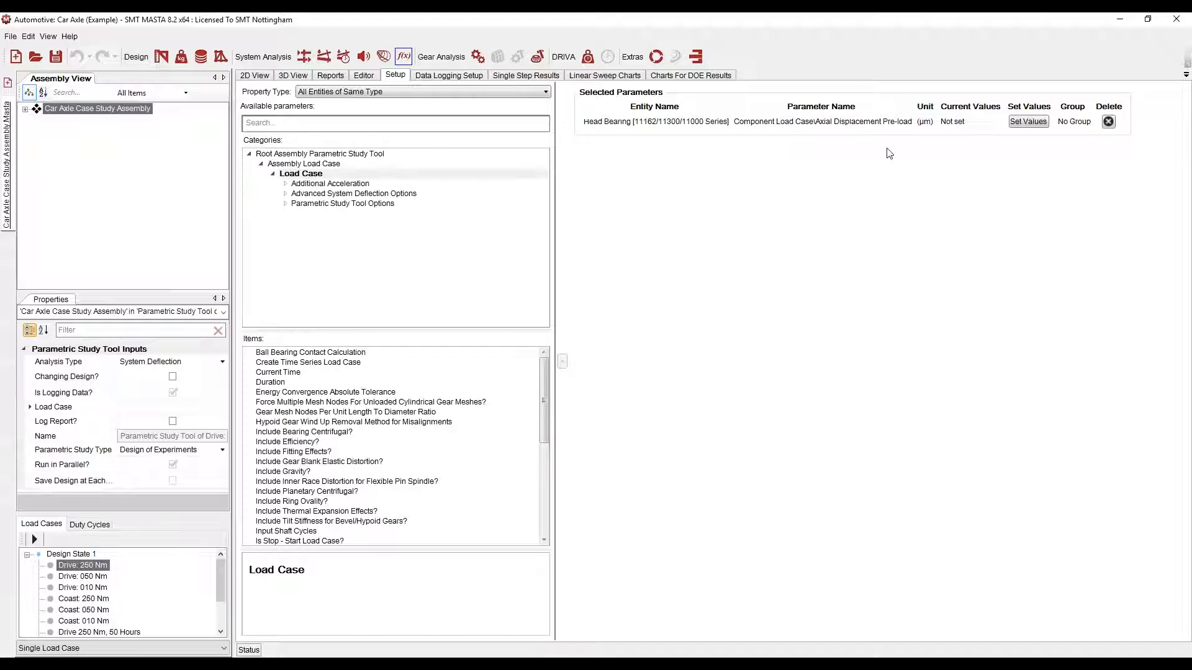
click(1108, 122)
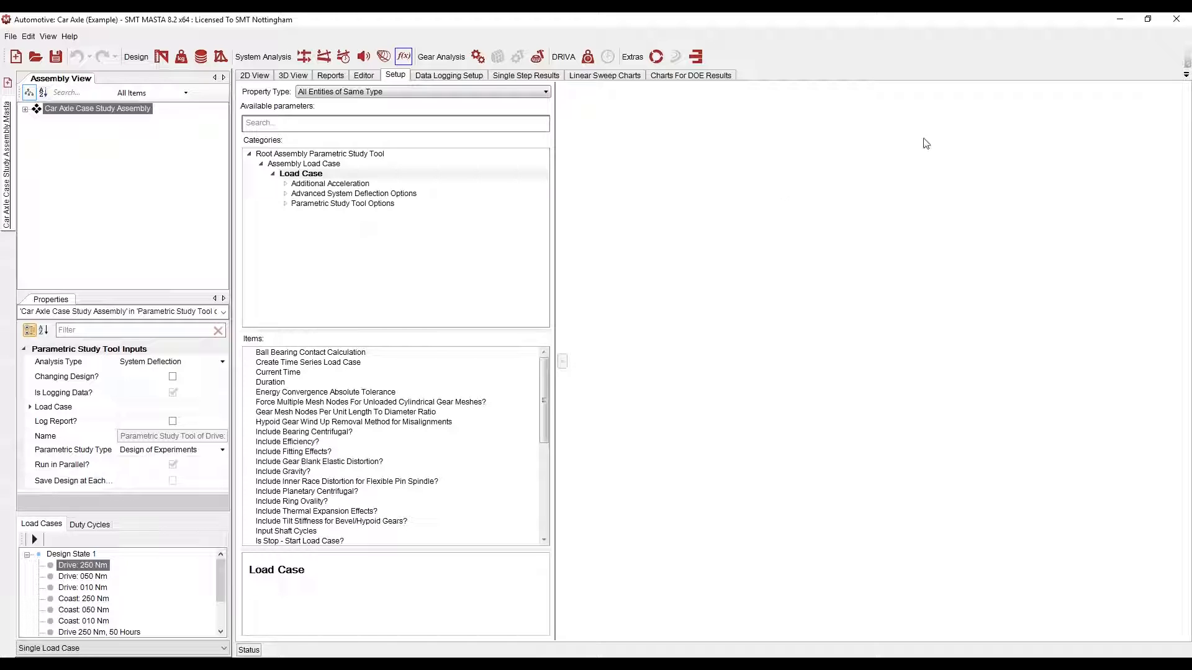
Step: Enable the Changing Design option for the Design of Experiments study and return to the parameter setup
click(364, 75)
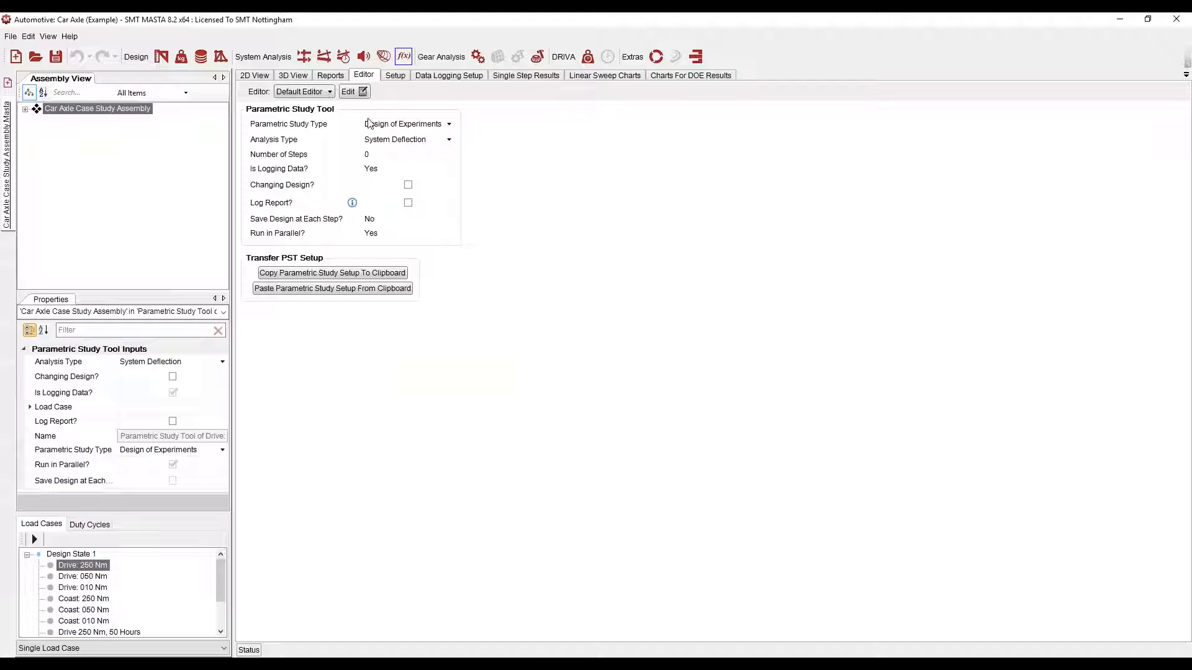
click(407, 184)
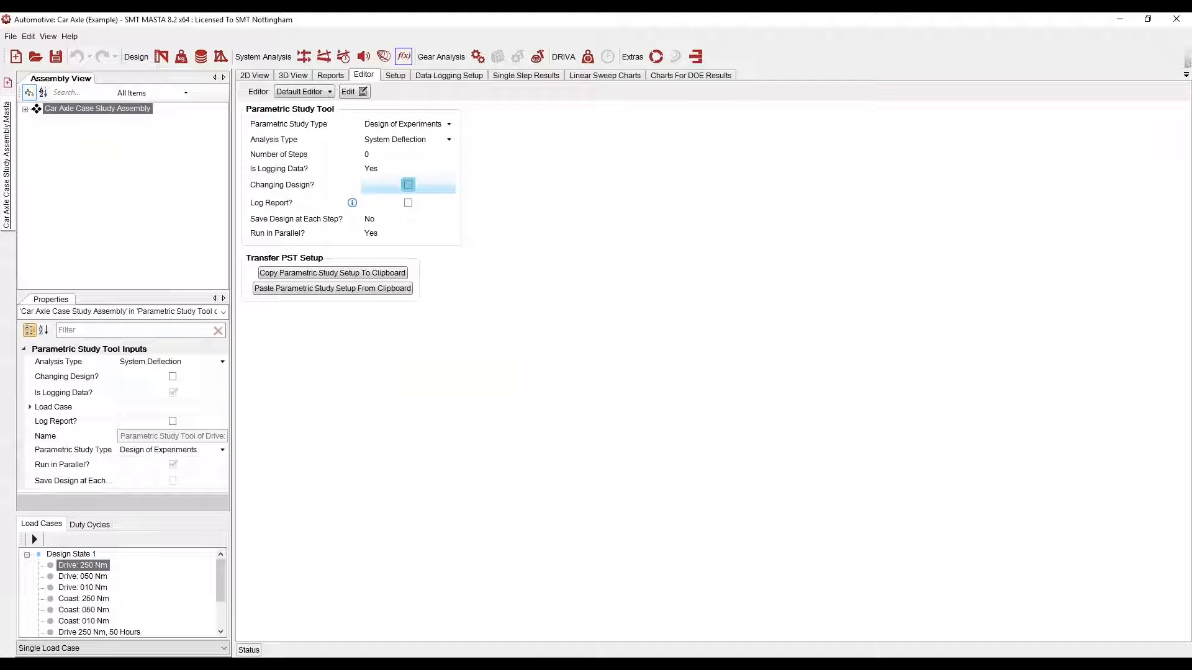
click(395, 76)
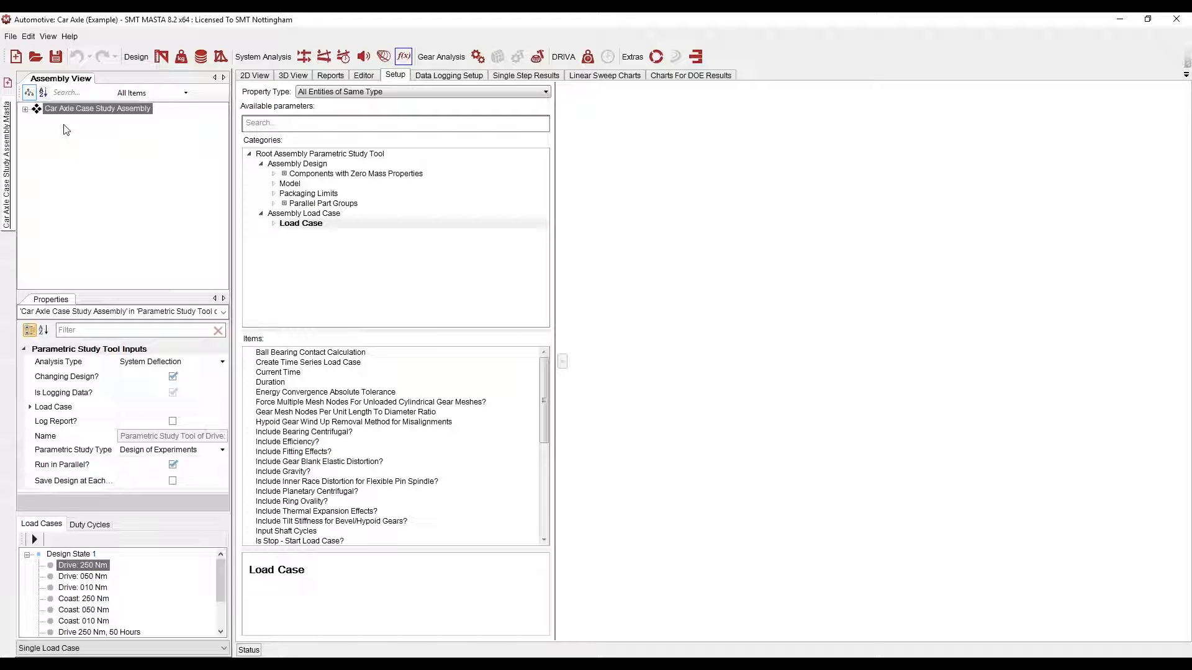
Step: Add the assembly model's Oil Sump and Inlet Temperature from Default System Temperatures as a study parameter and open its variation settings
double_click(290, 185)
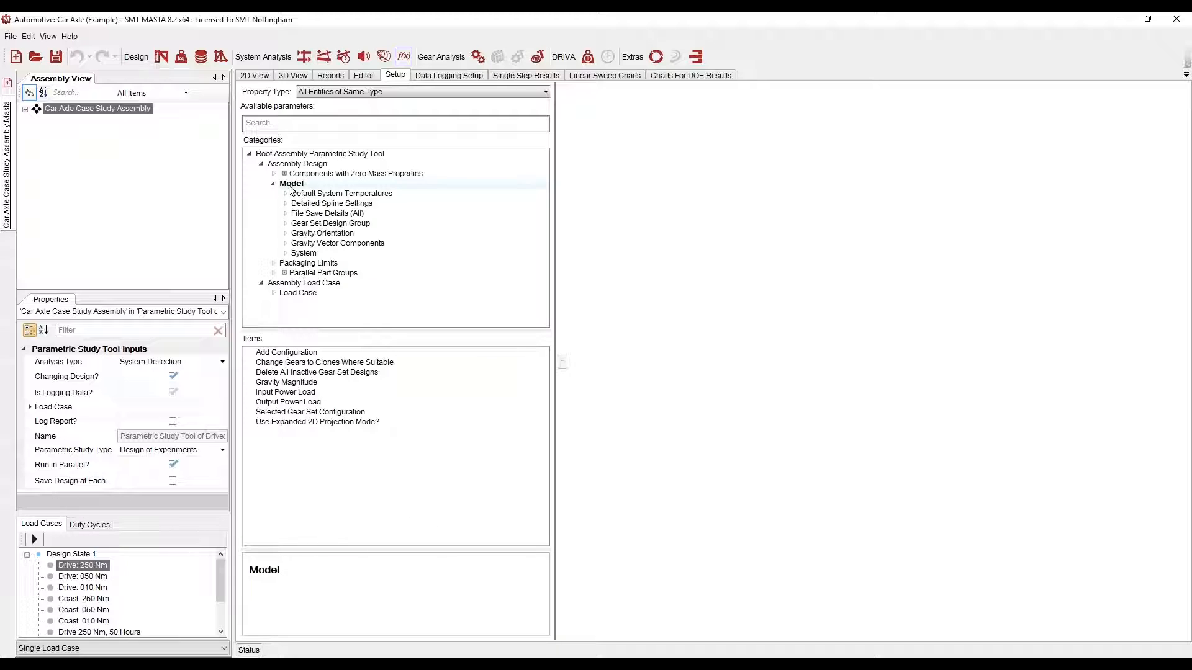
click(337, 194)
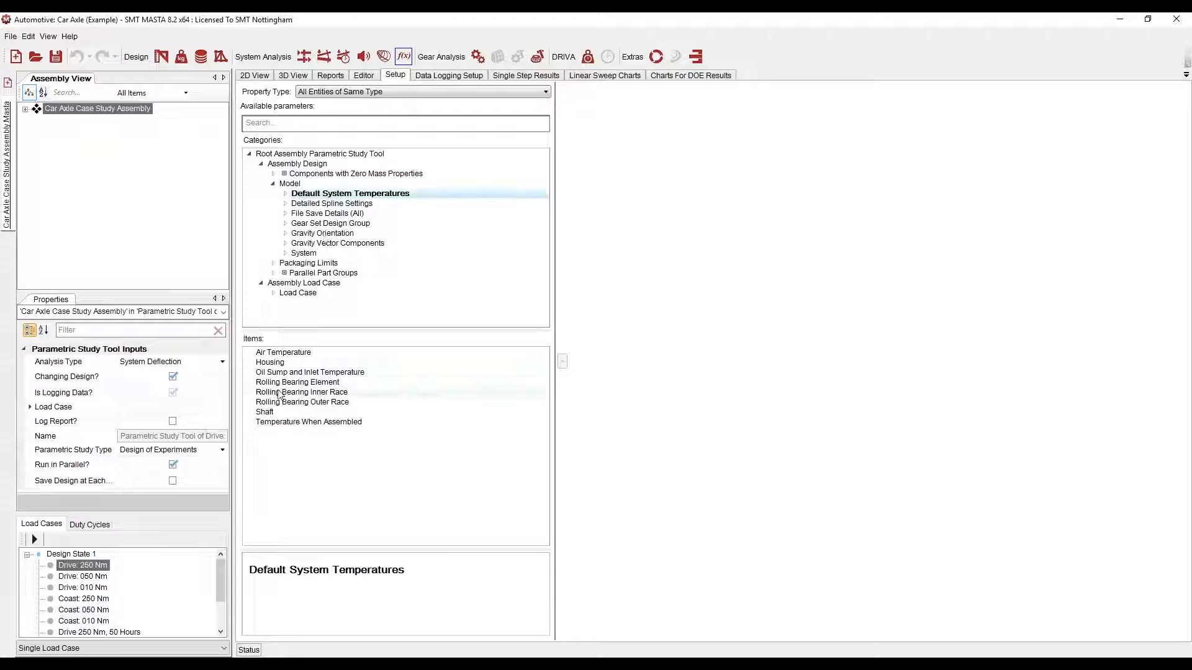
double_click(289, 373)
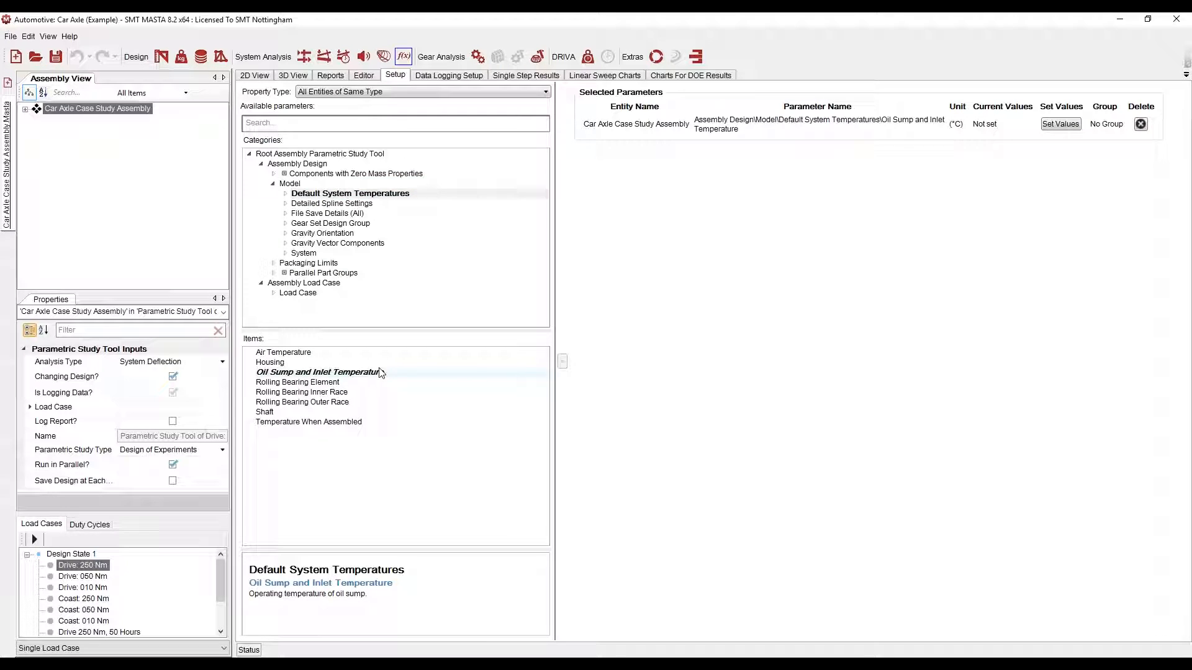
click(1061, 124)
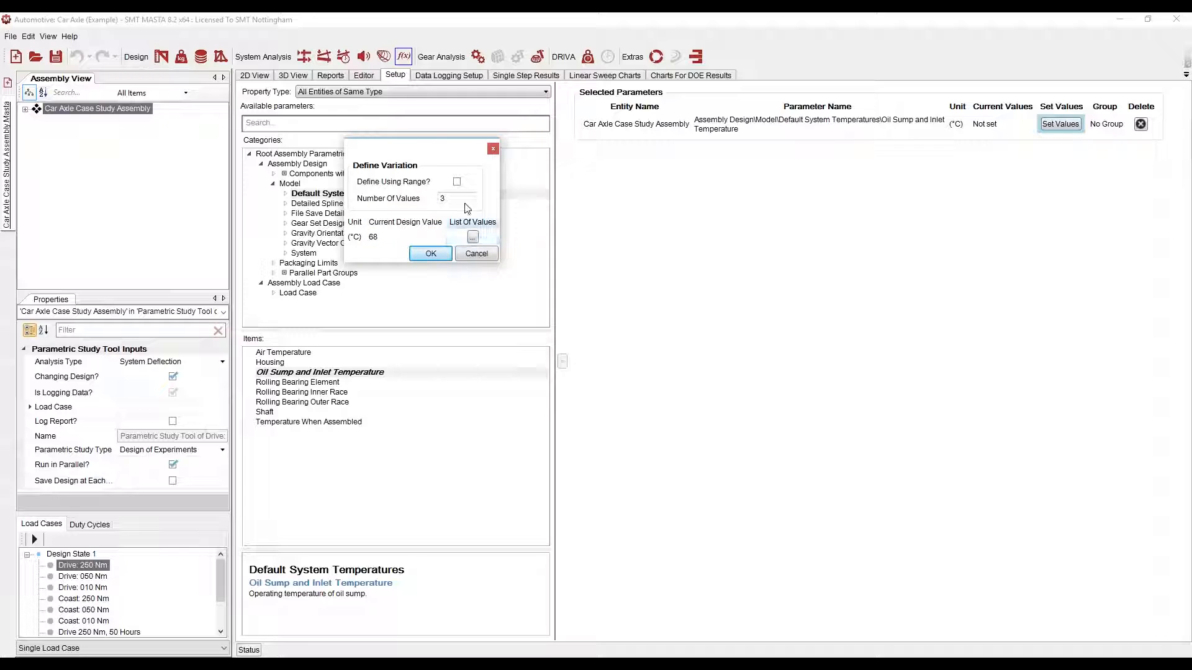
Step: Enter 40, 45 and 60 °C as the list of values for the Oil Sump and Inlet Temperature
click(471, 237)
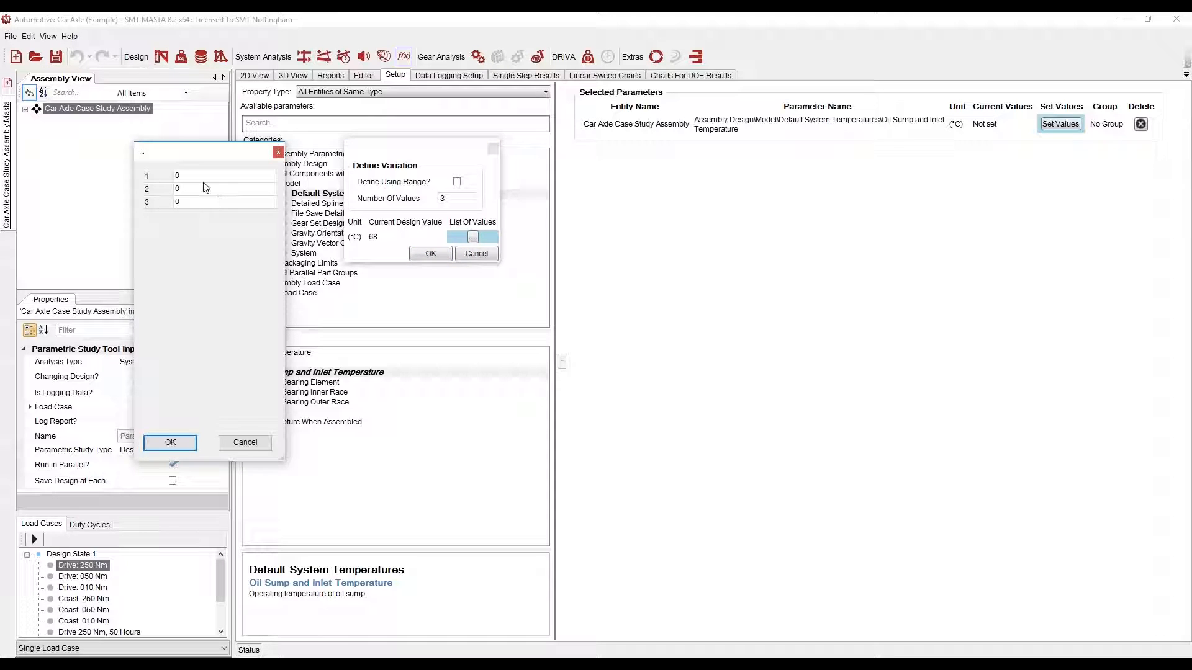
click(201, 179)
text(40)
click(200, 189)
text(45)
click(201, 203)
text(60)
click(169, 442)
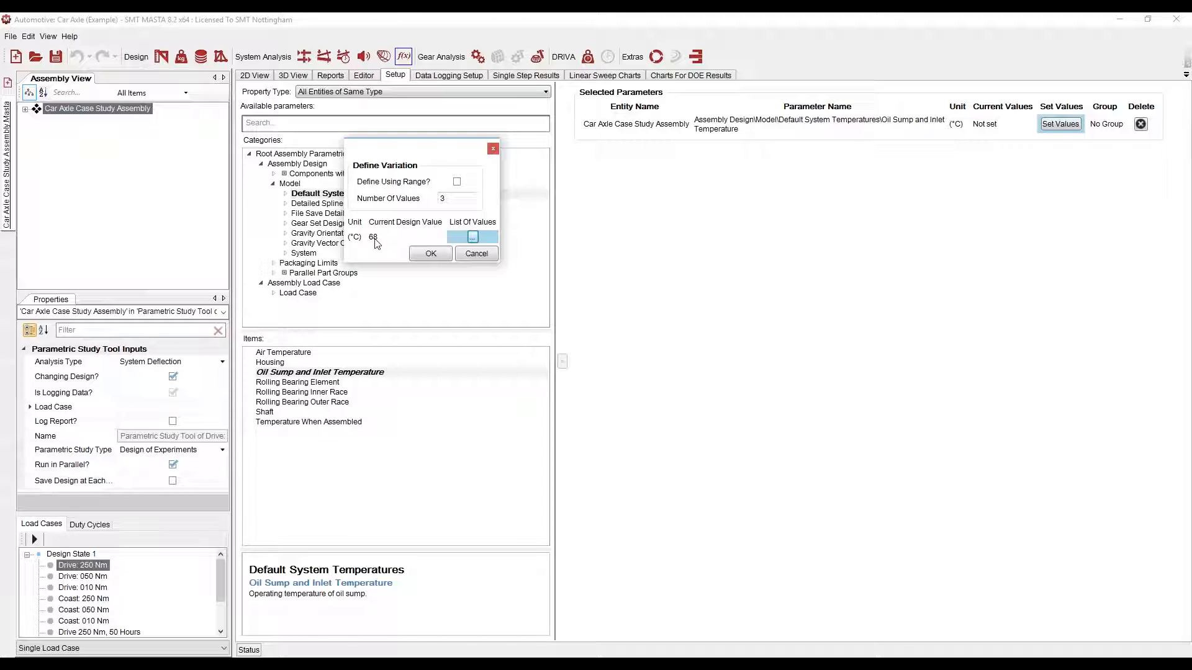
Step: Define the Oil Sump and Inlet Temperature variation as a range from 40 to 120 °C
click(456, 183)
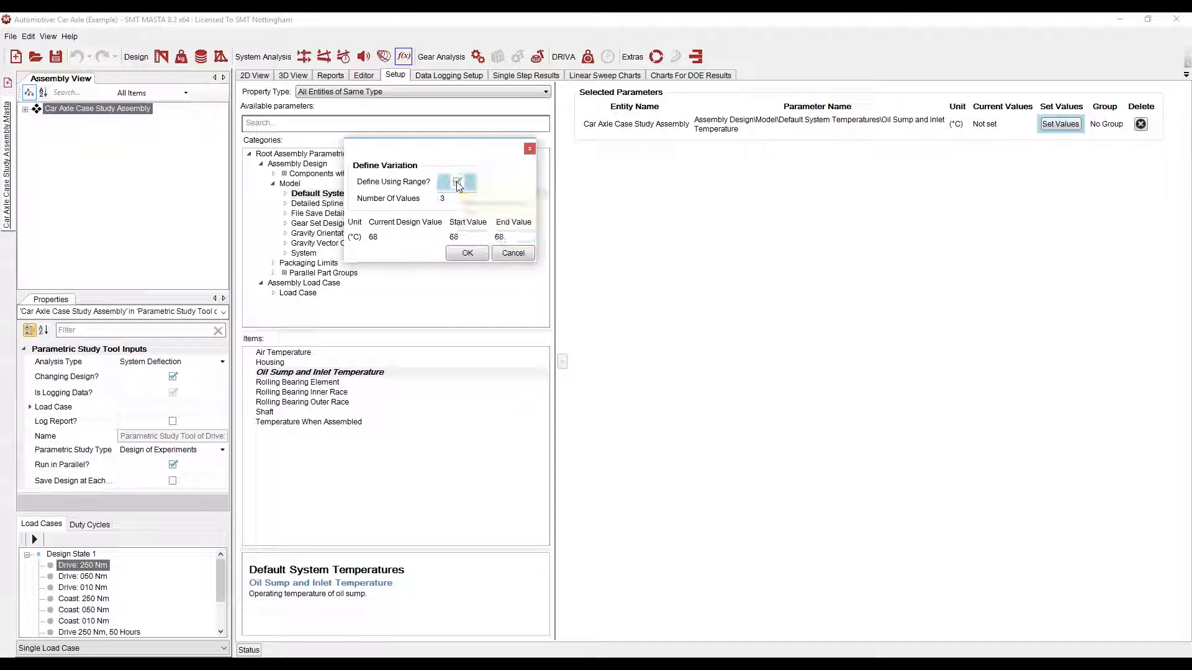
click(475, 237)
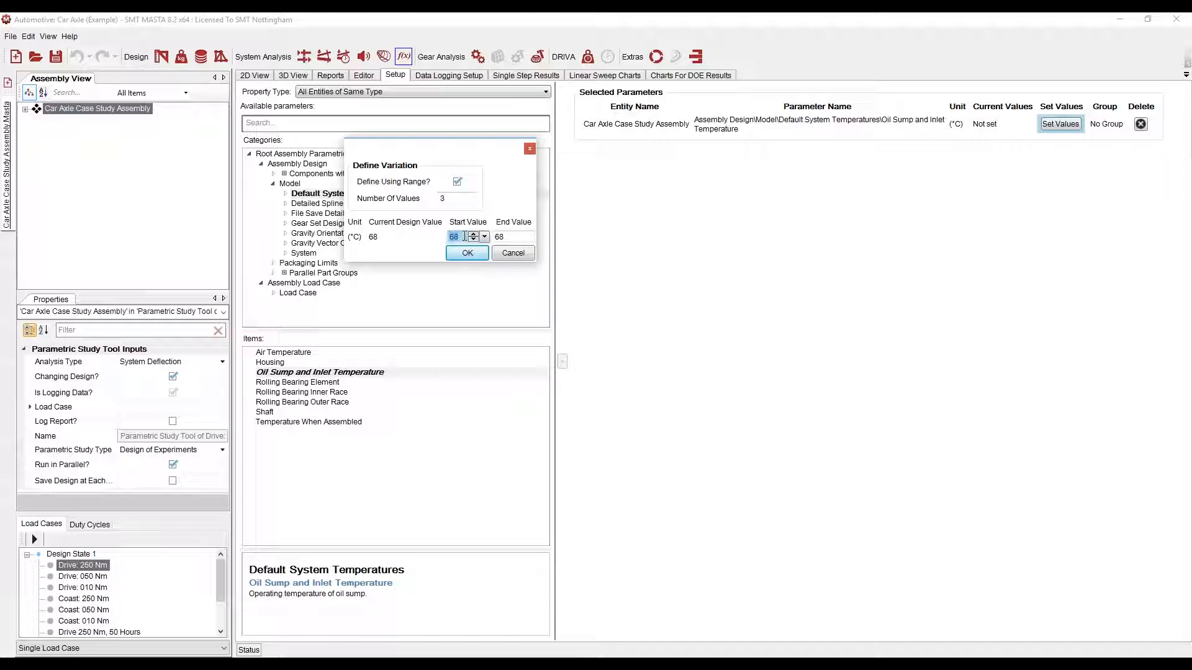
key(Tab)
text(10)
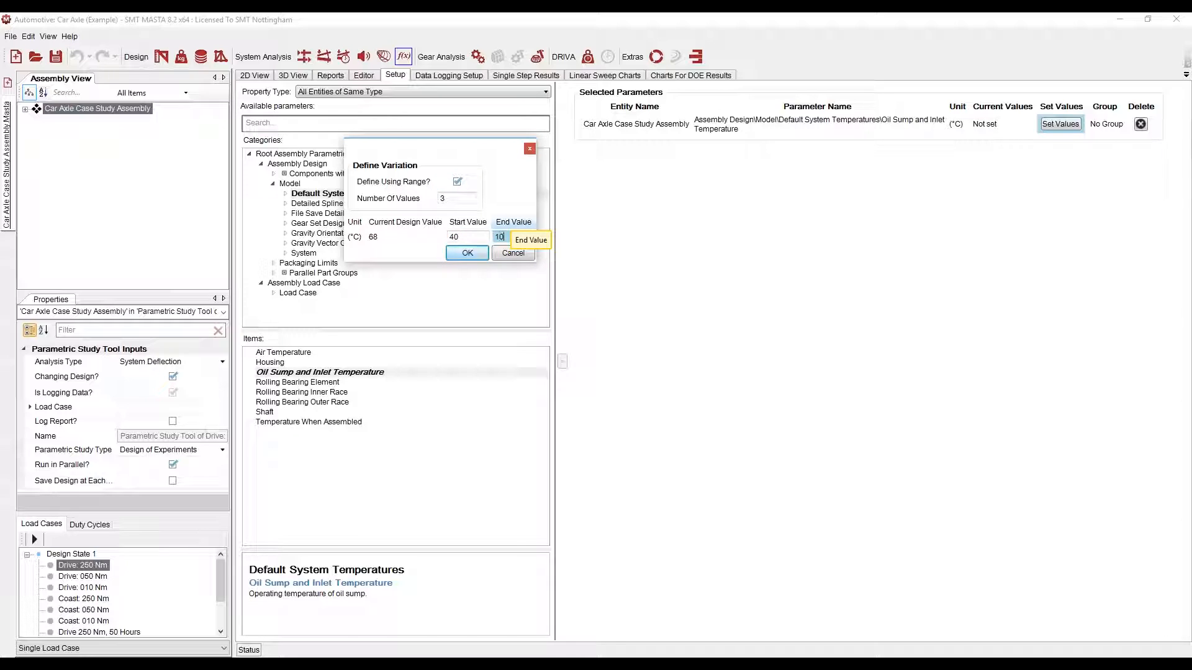
text(0)
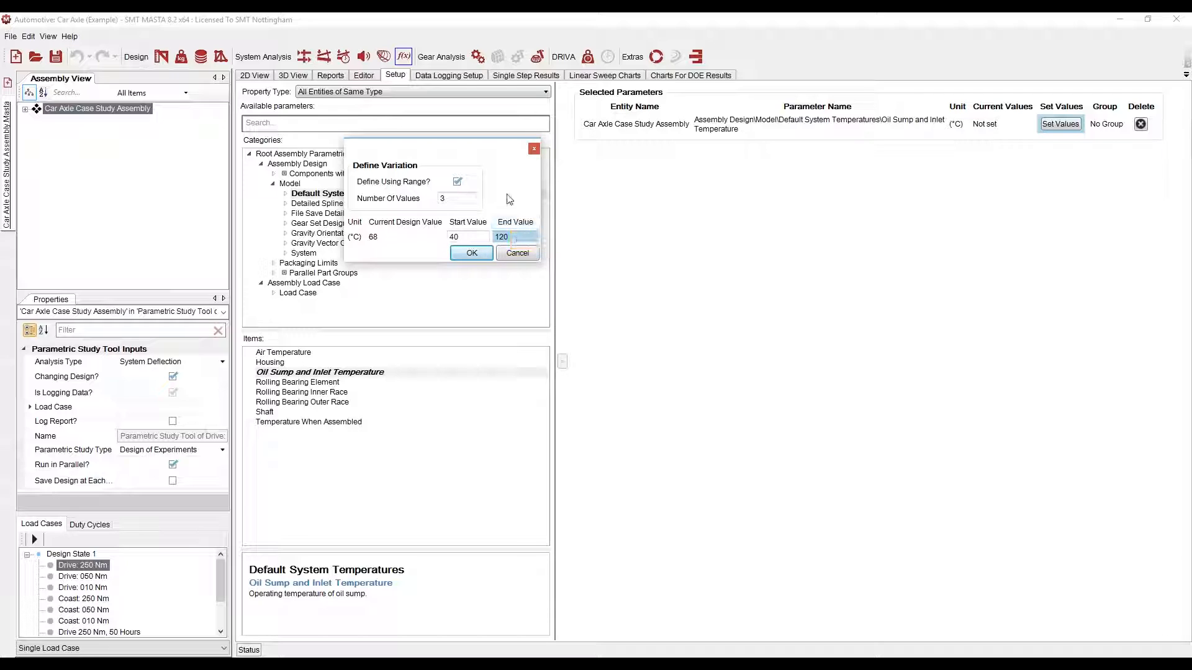
click(471, 252)
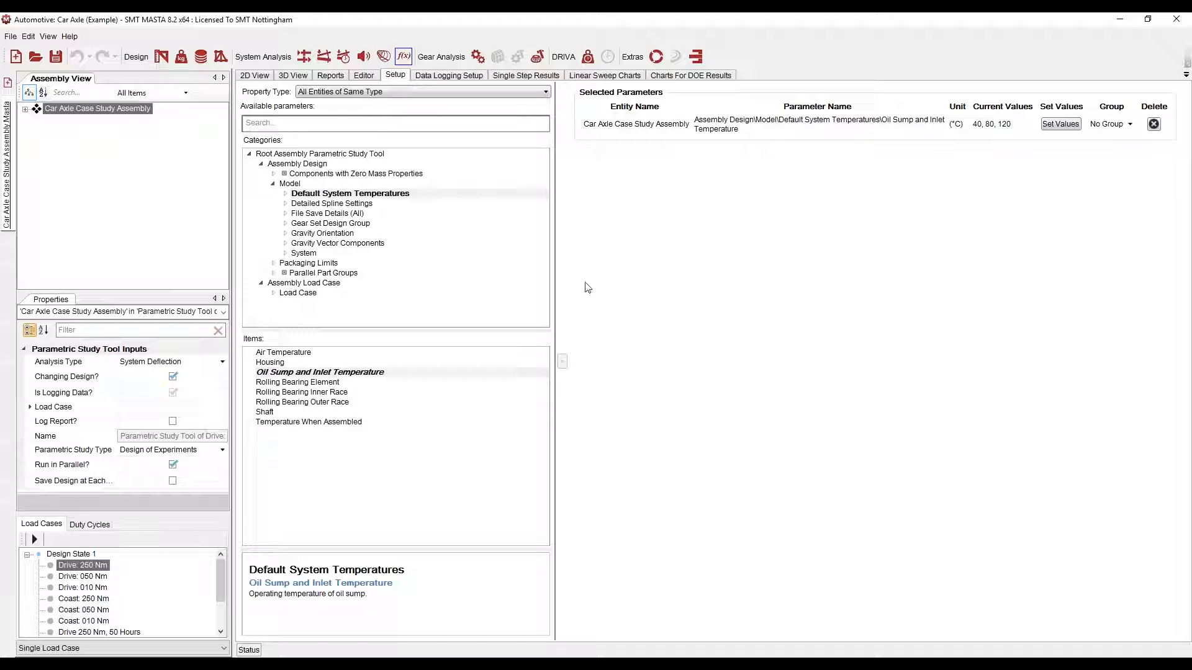
Step: Assign Default Lubricant to the Car Axle assembly in Design mode and check the study's Gear Set Design Group categories
double_click(326, 225)
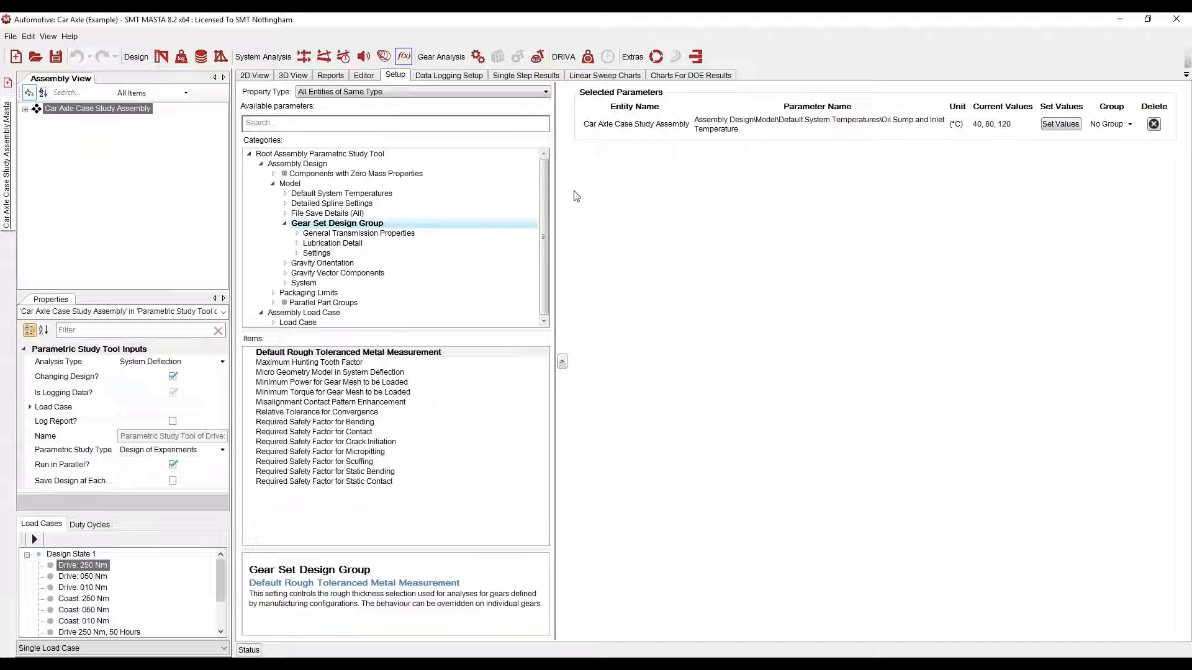
click(162, 57)
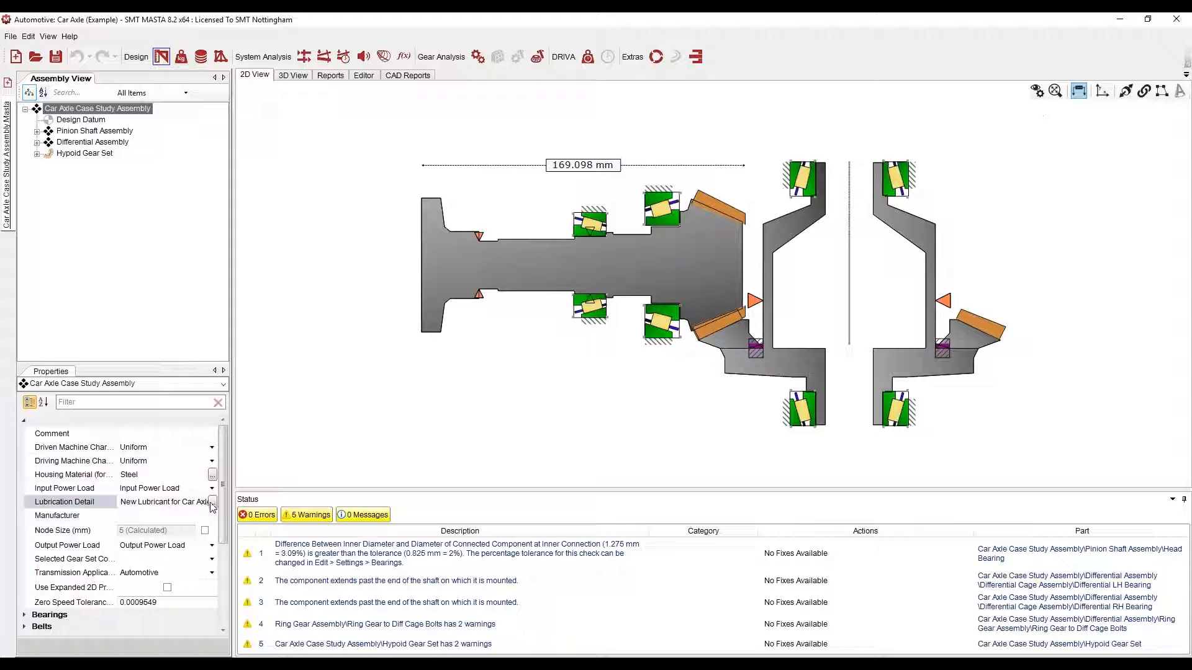
click(212, 503)
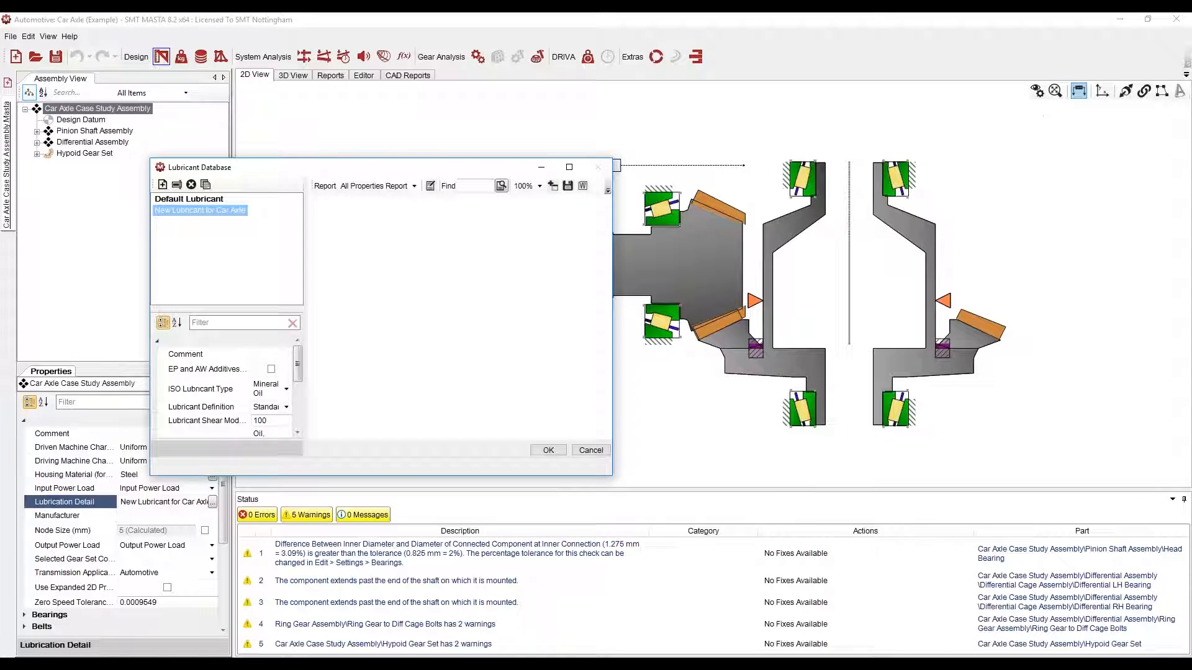
click(217, 200)
click(540, 450)
click(403, 57)
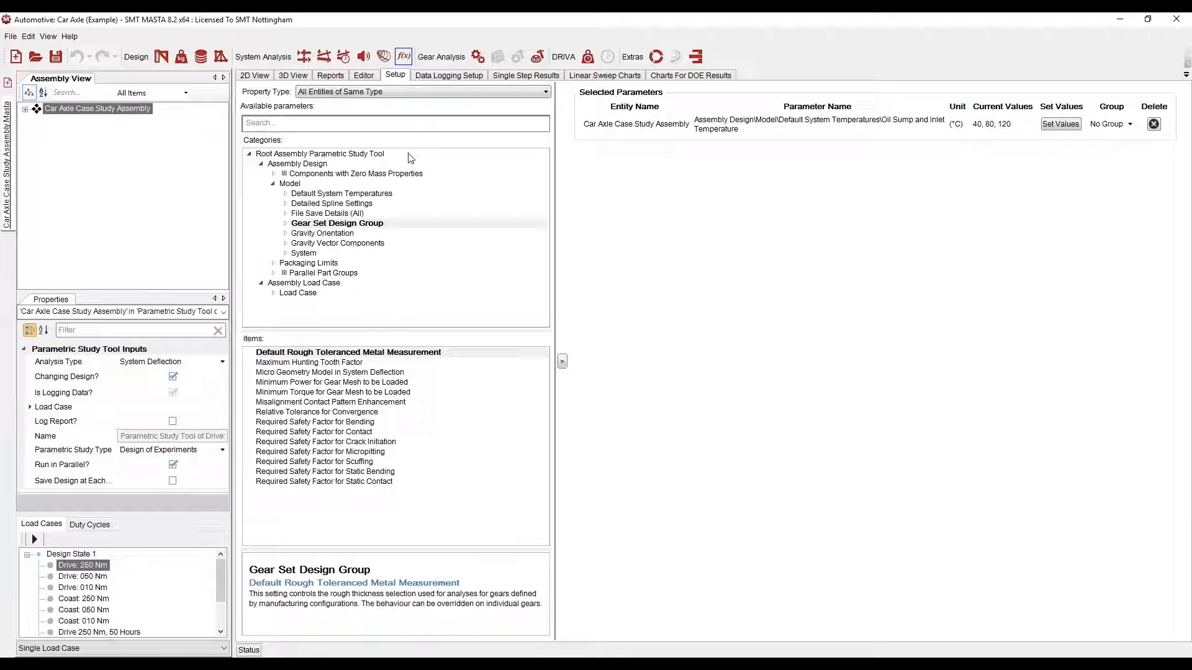
double_click(338, 224)
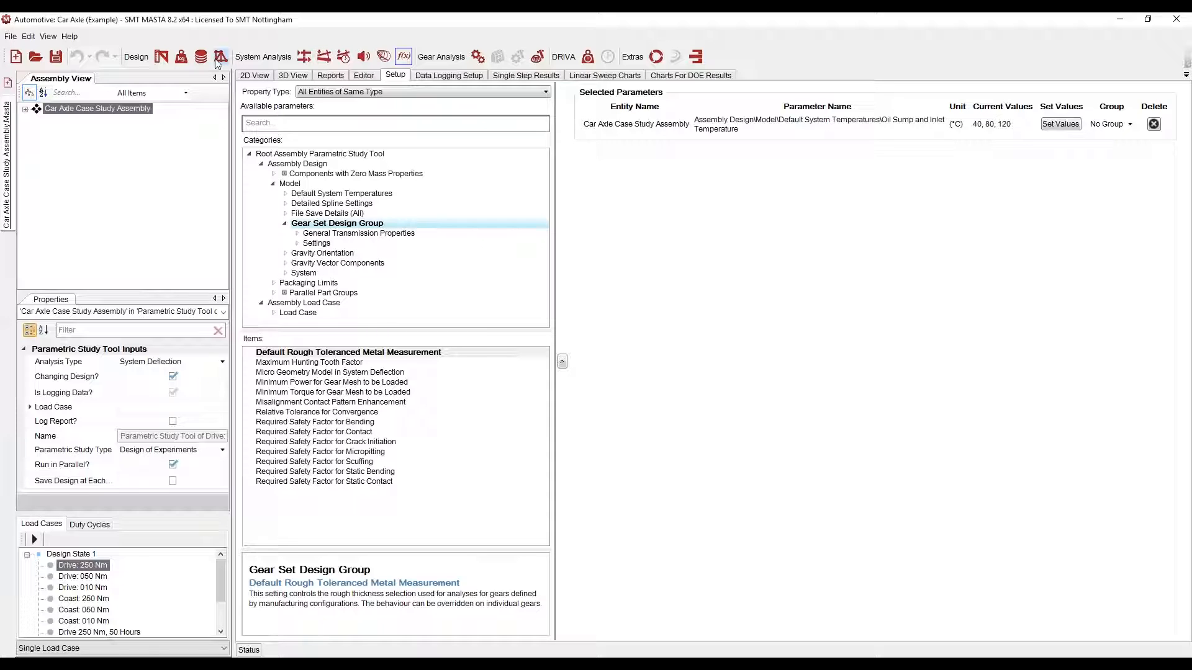
Step: Set the assembly's Lubrication Detail back to New Lubricant for Car Axle and return to the Parametric Study Tool
click(161, 56)
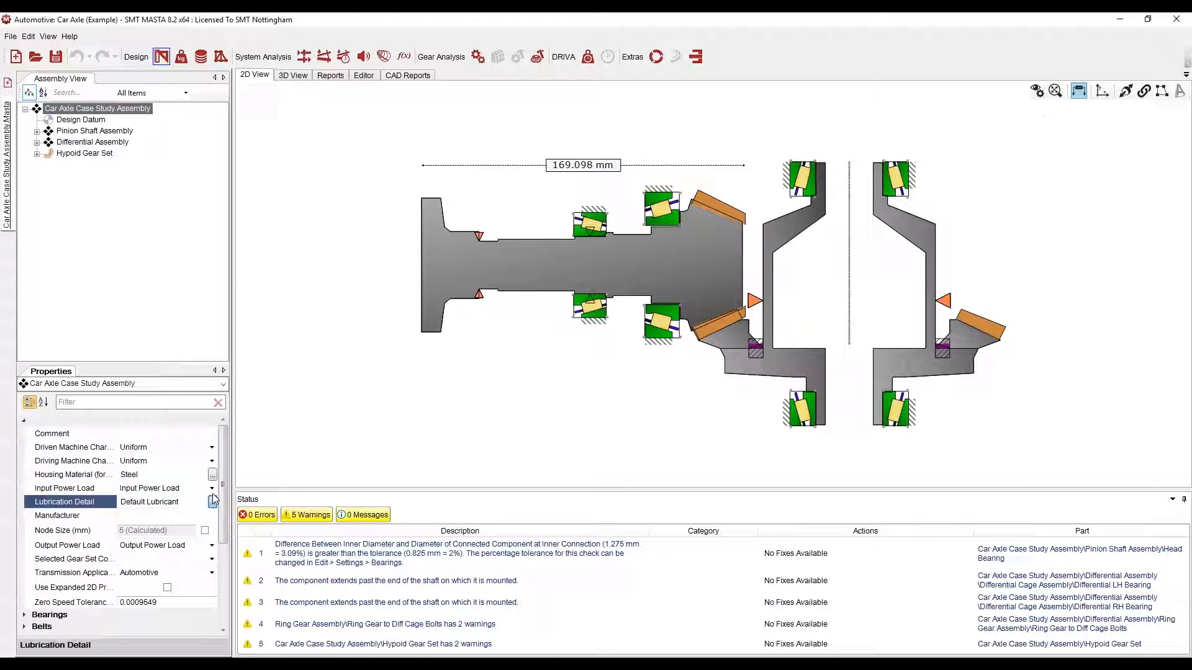
click(120, 114)
click(451, 353)
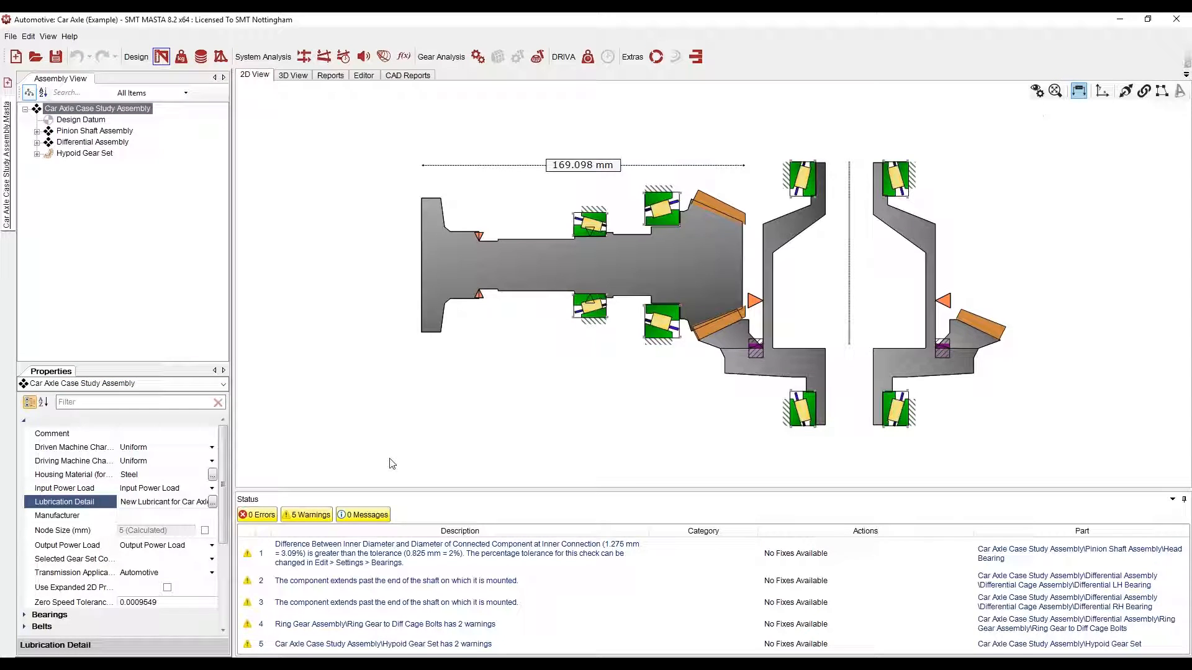
click(404, 57)
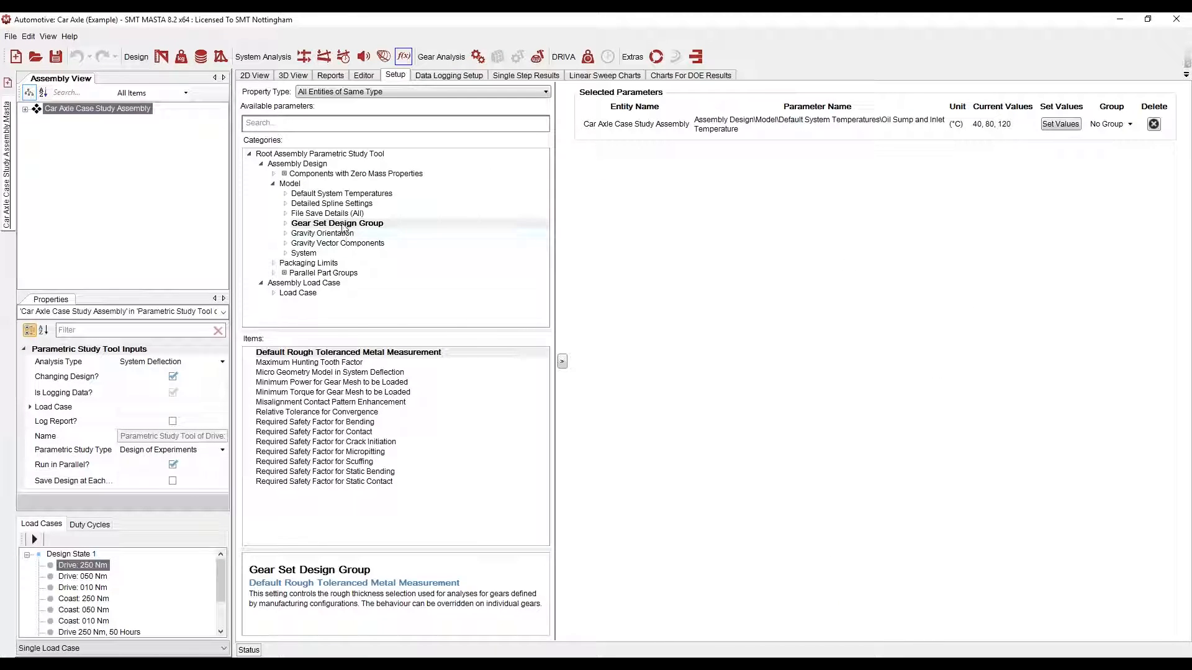
Step: Add Oil Filtration and Contamination from the Gear Set Design Group's Lubrication Detail as a study parameter
double_click(343, 228)
click(338, 242)
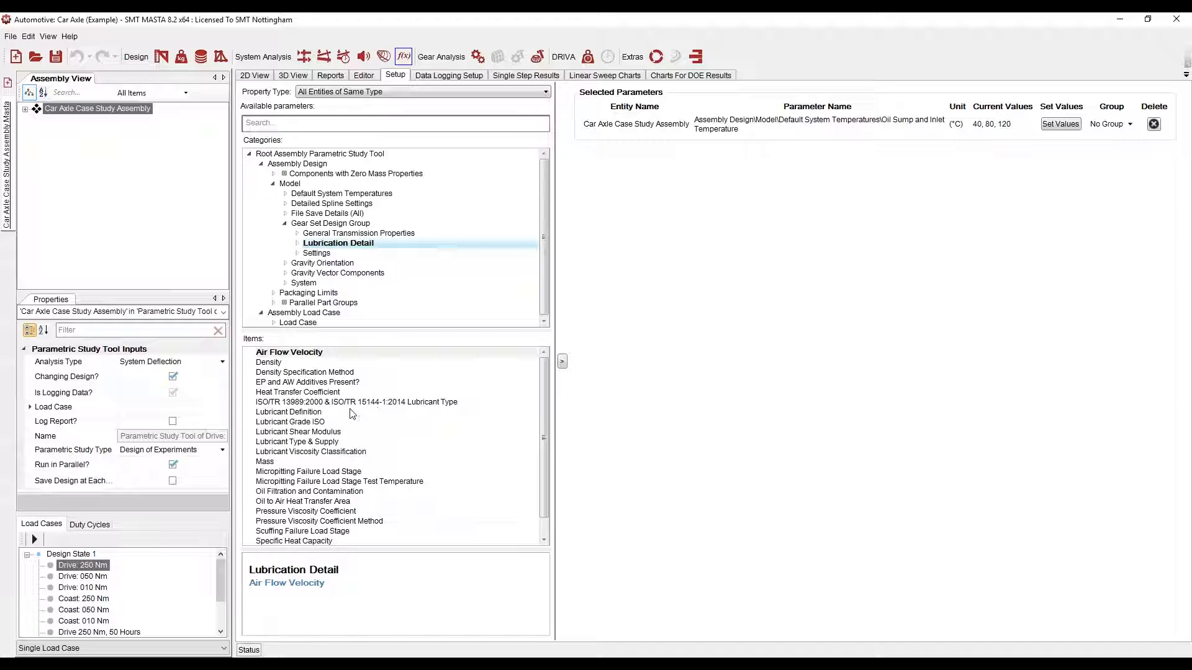
click(341, 495)
click(562, 362)
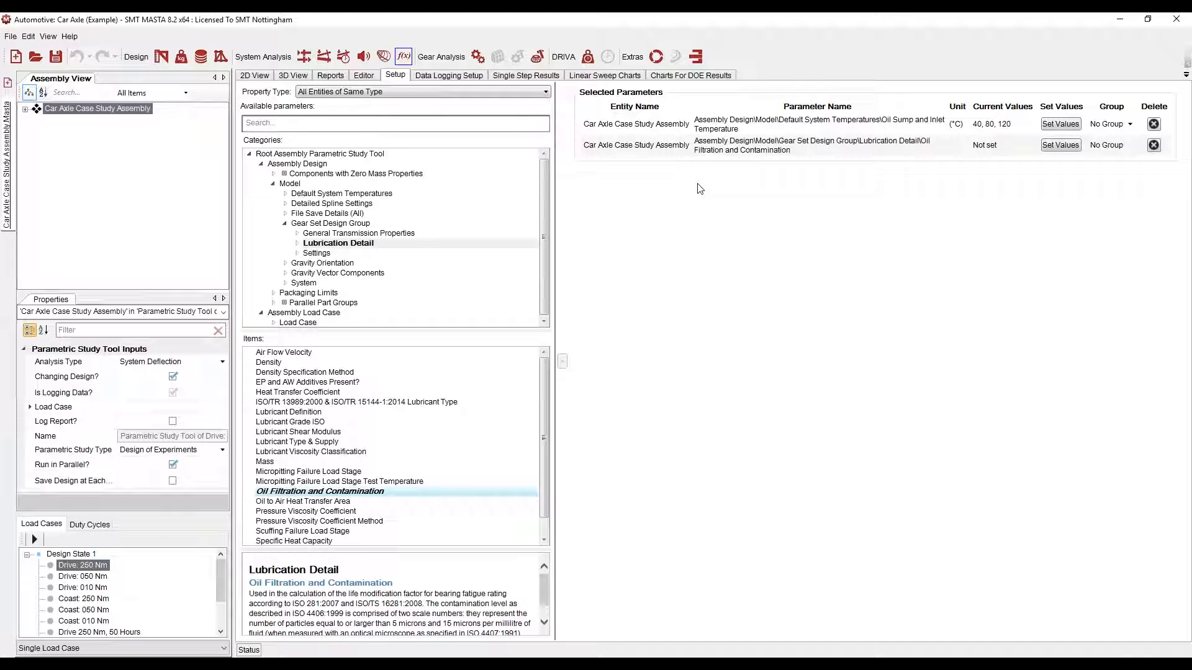
Step: Limit the oil filtration values to -/13/10 with 99.5% filtration of 6 micron particles, -/13/10 No Filtration and -/21/18 No Filtration
click(1073, 146)
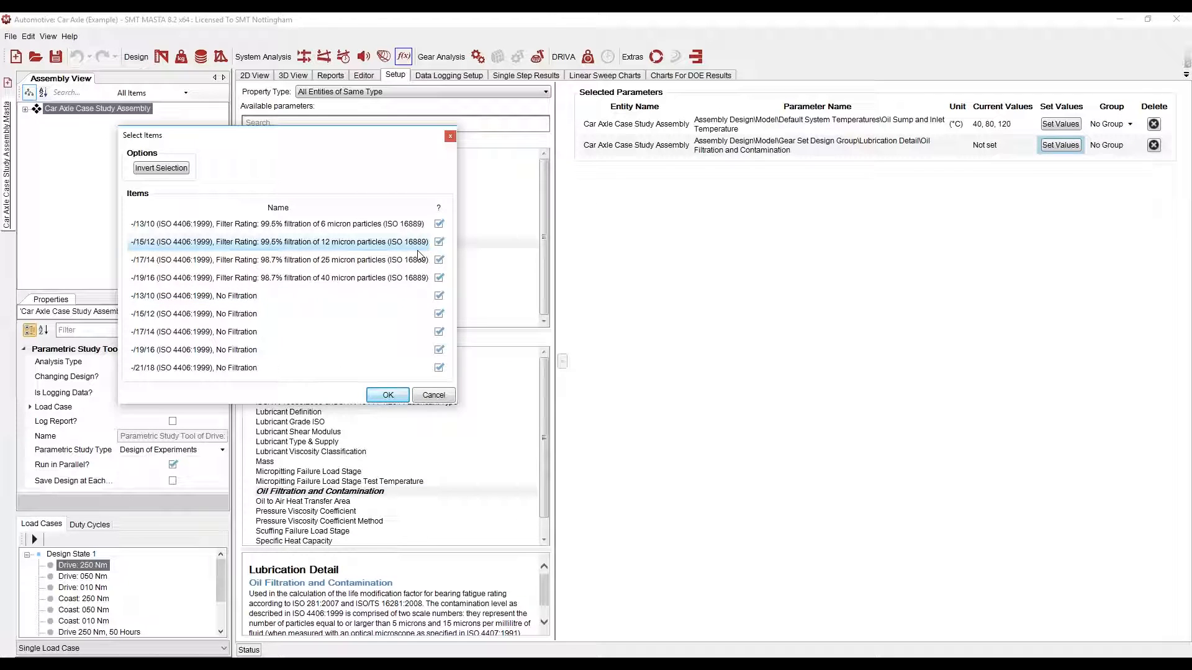
click(439, 224)
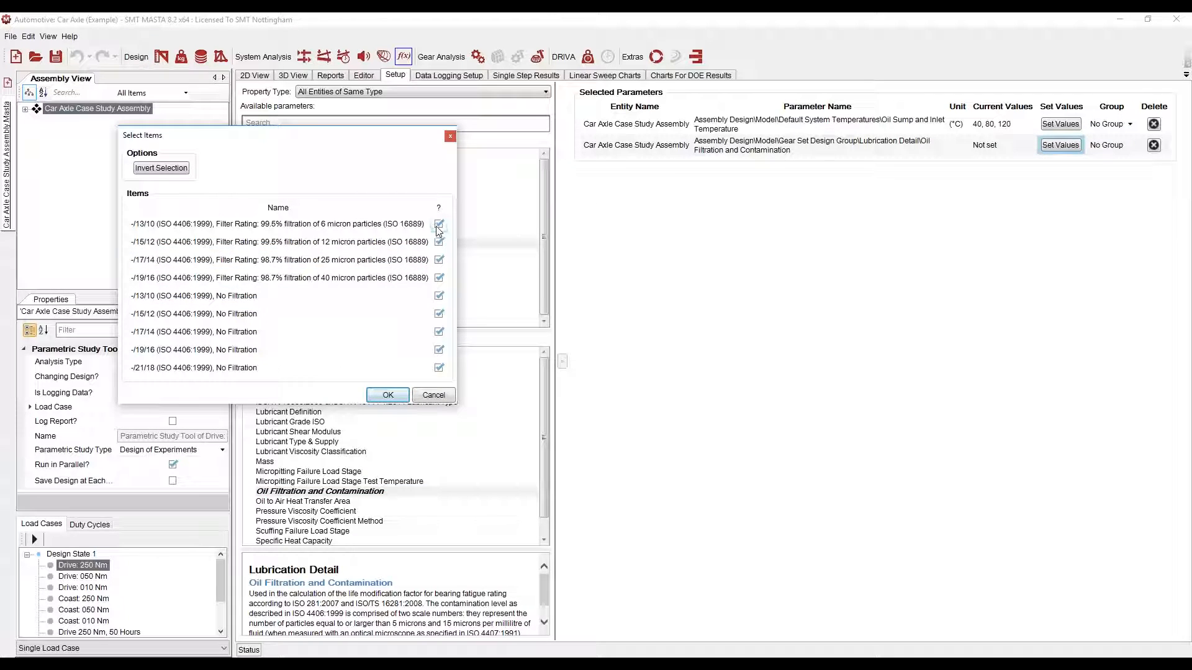
click(439, 297)
click(442, 368)
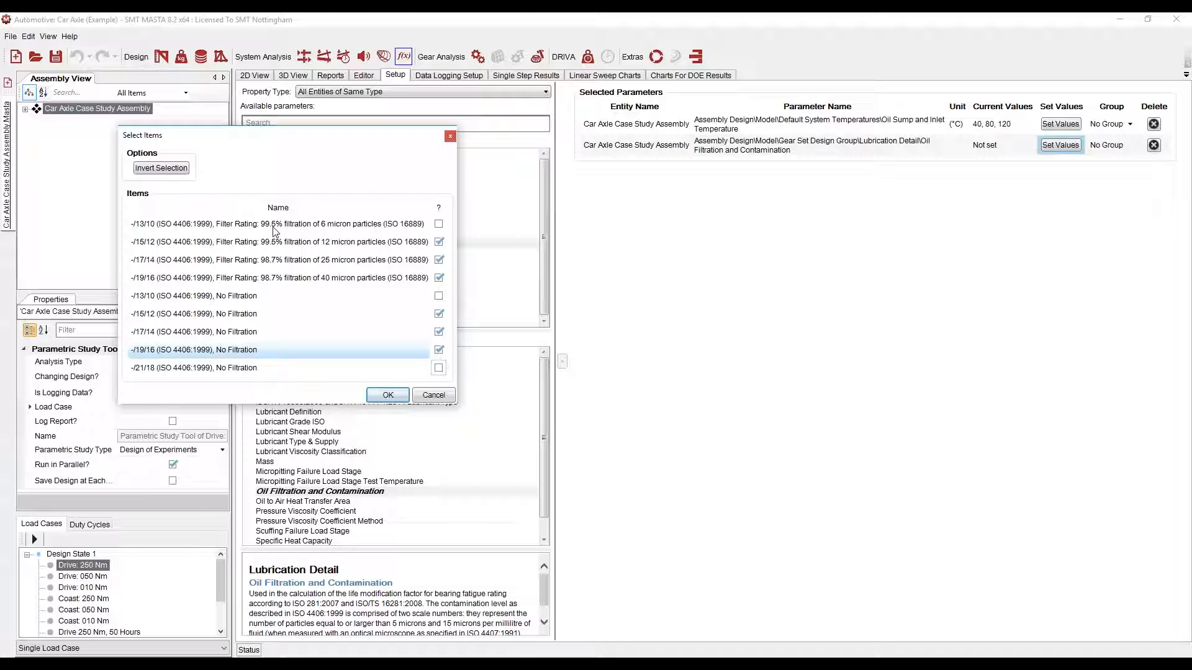
click(161, 168)
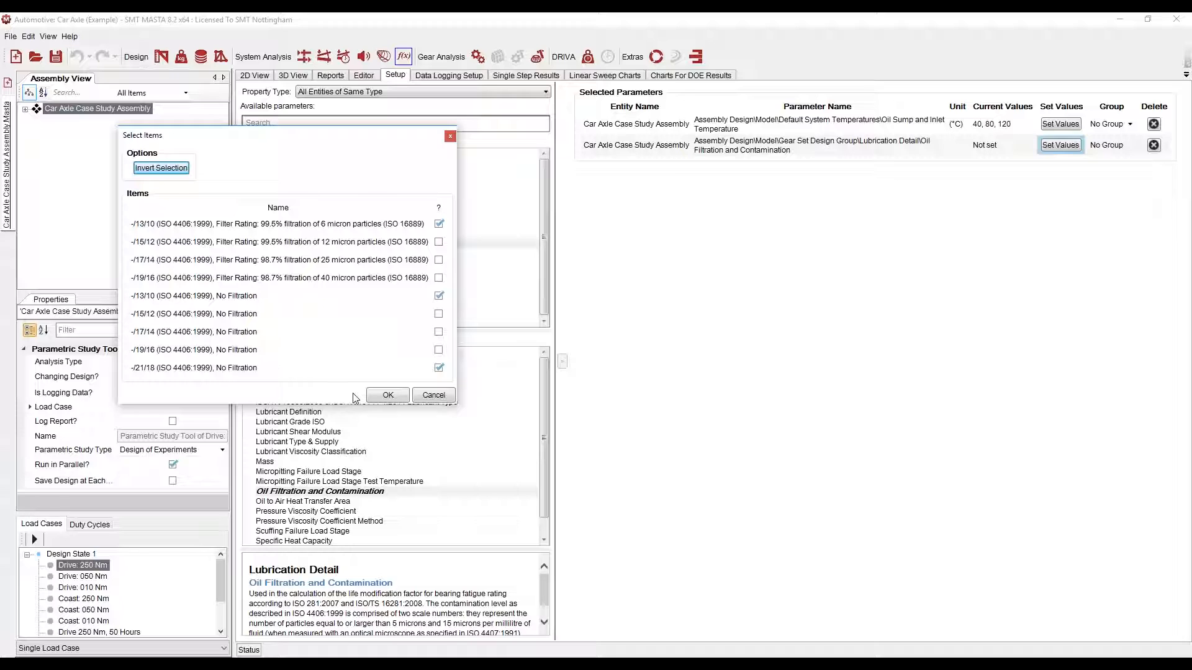
click(388, 396)
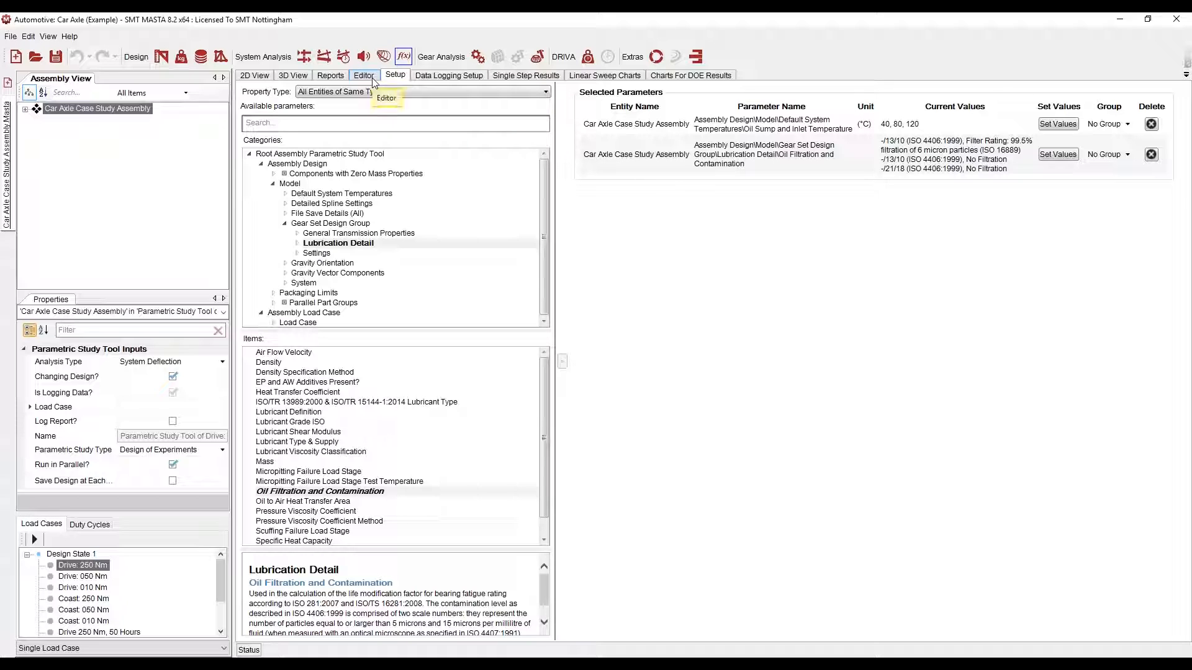
Step: Expand the Car Axle Case Study Assembly, view its 2D layout, and return to the parameter setup
click(25, 111)
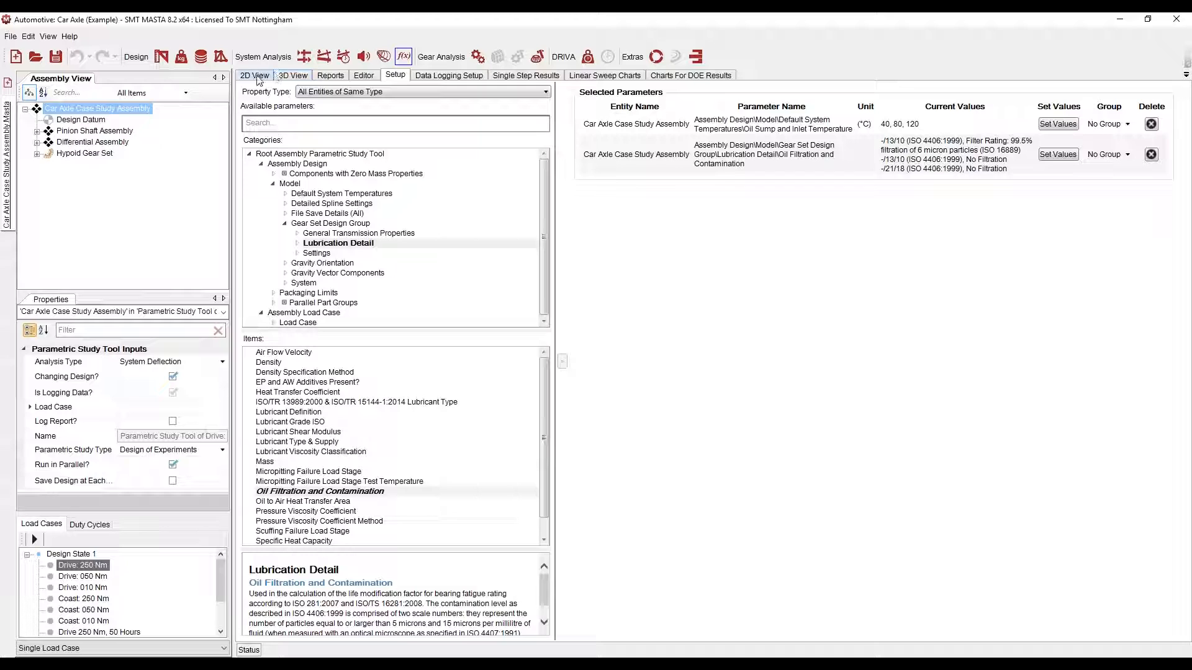
click(259, 81)
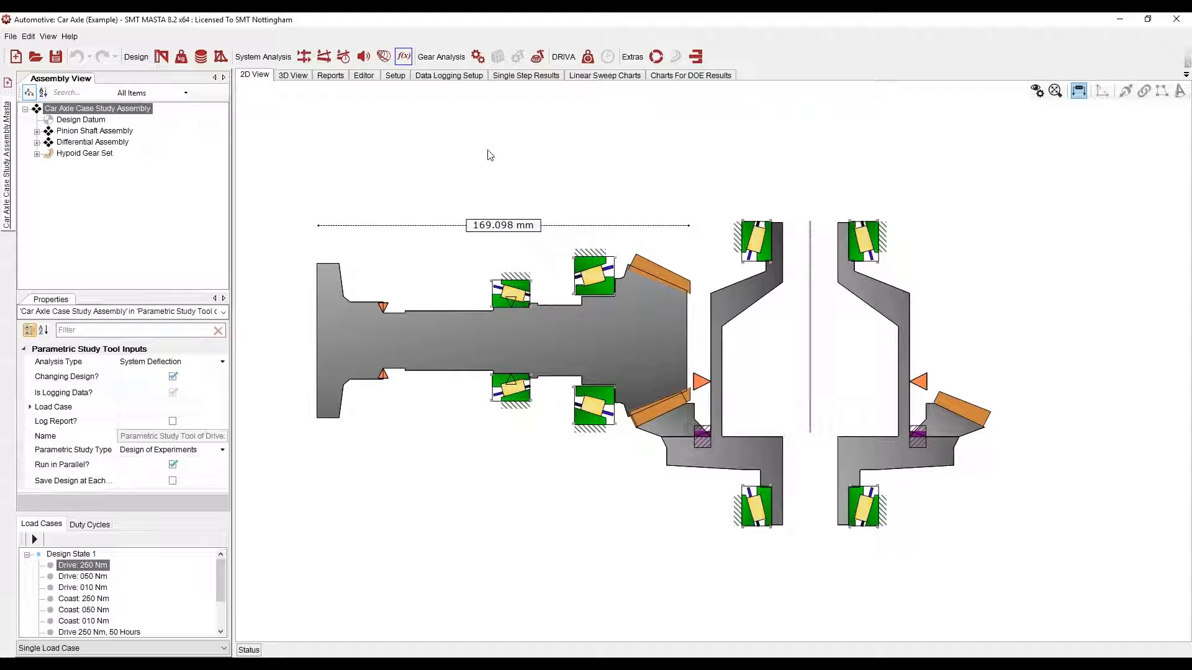
click(395, 76)
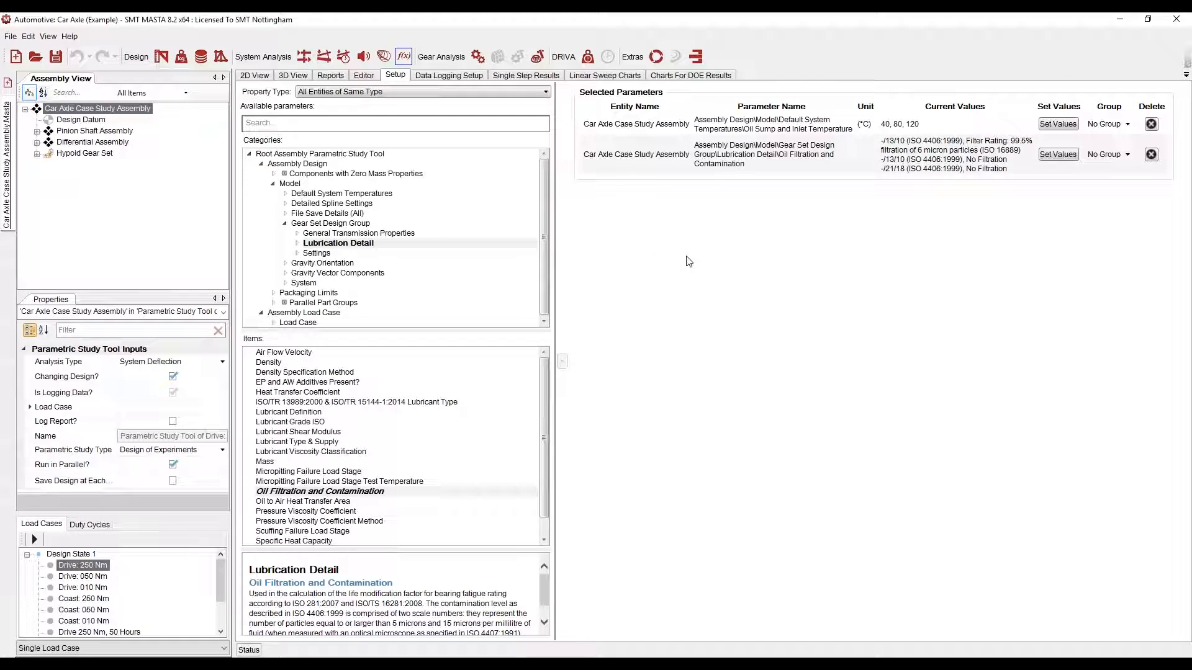
Step: Add the component load case Magnitude Radial Force of the Pinion Shaft Assembly's Point Load as a study parameter
click(37, 131)
click(71, 188)
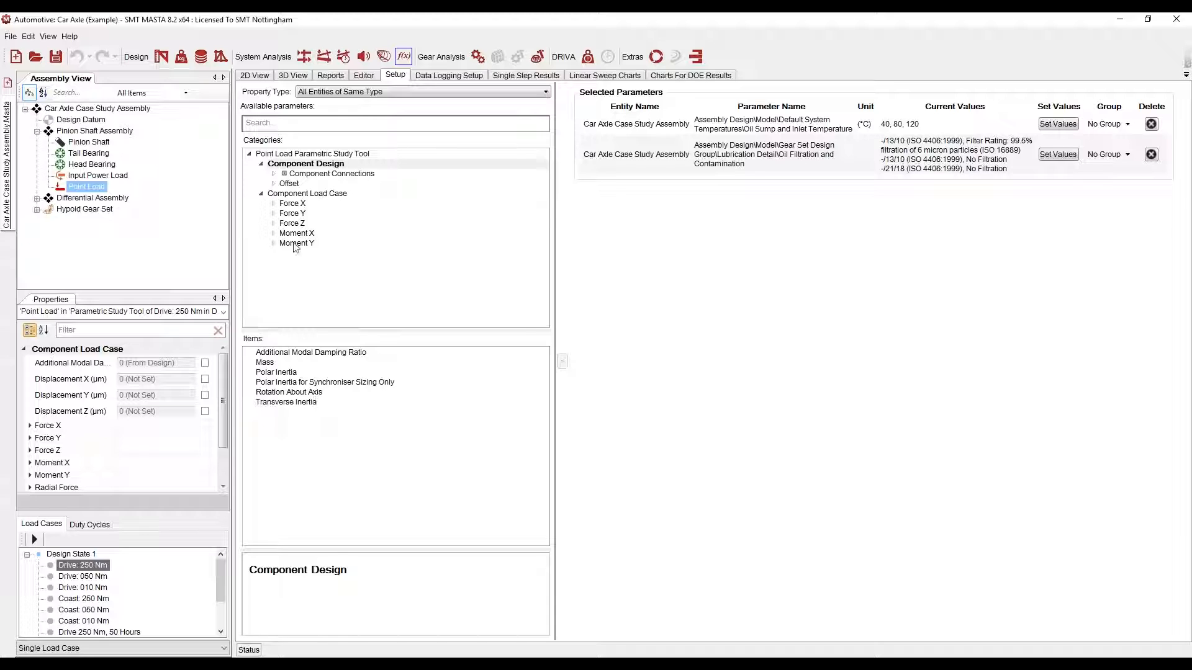
click(305, 195)
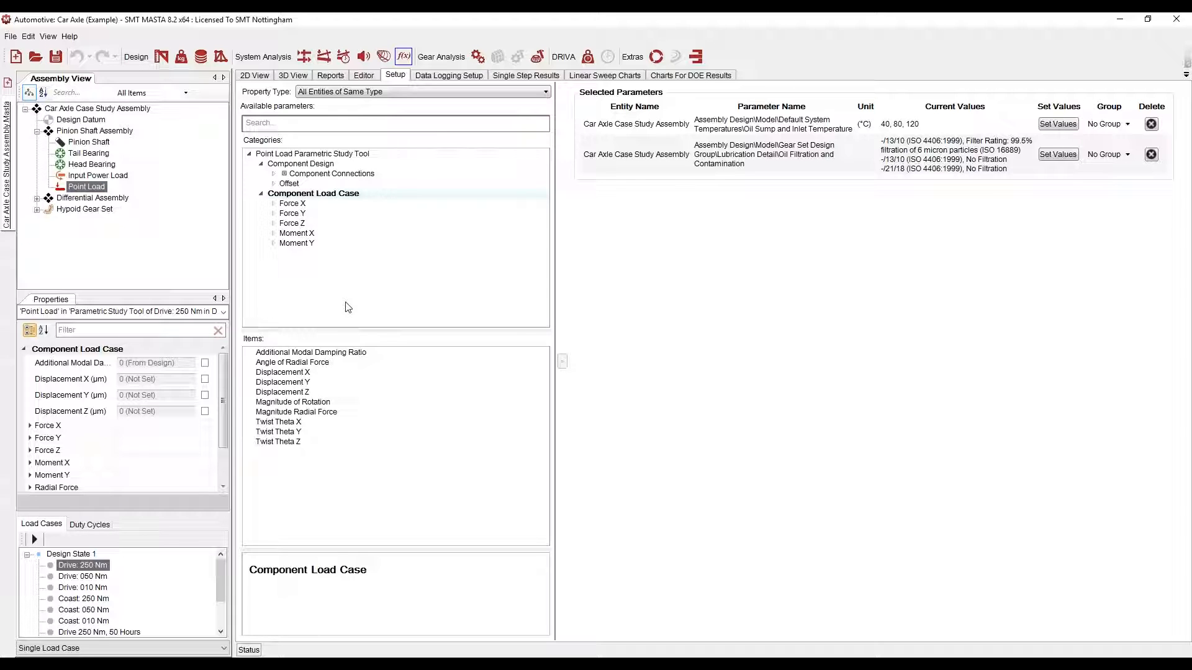
click(322, 412)
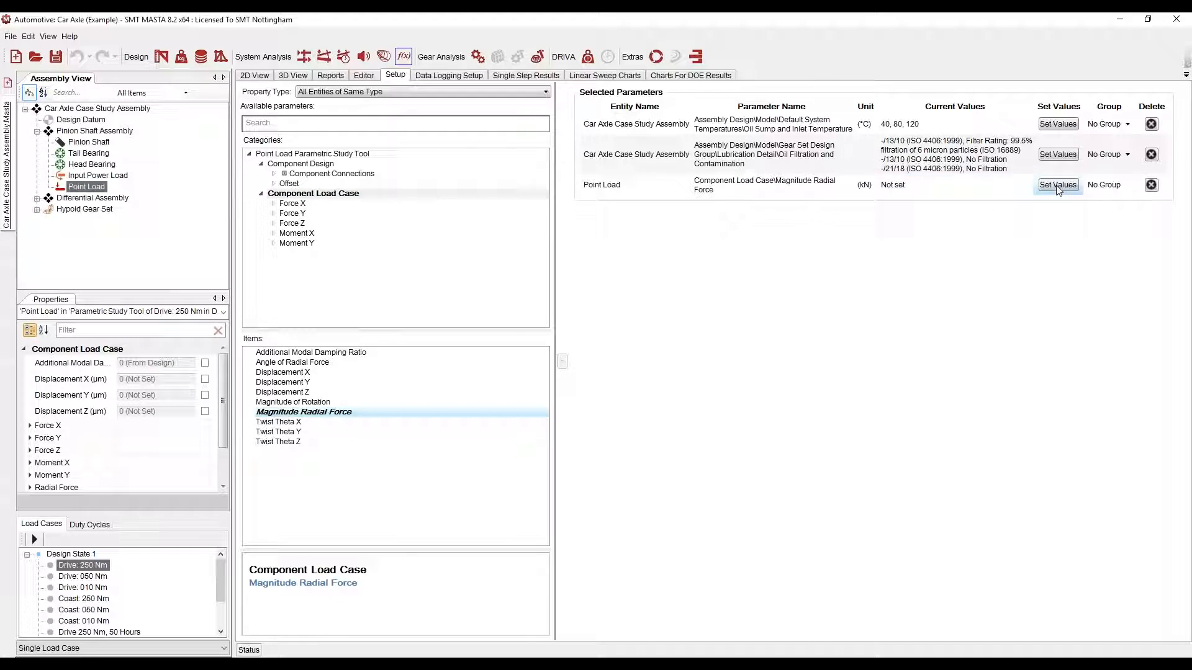
Step: Define the Point Load's magnitude radial force as a range of three values from 5 to 15 kN
click(1059, 185)
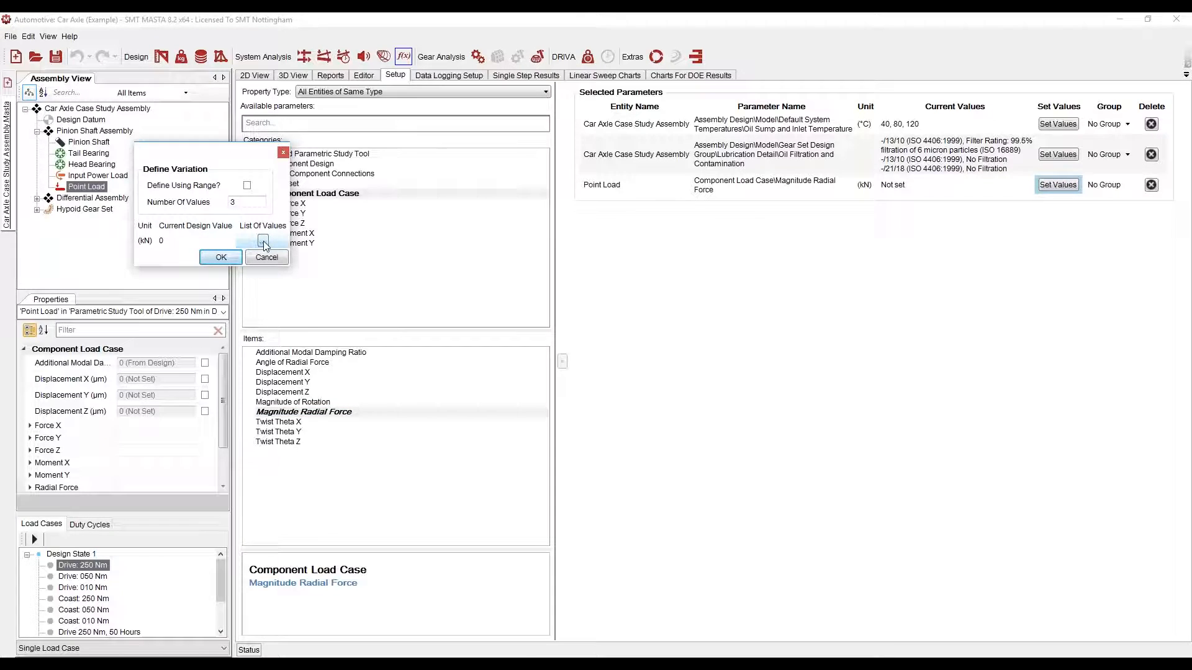
click(262, 241)
click(293, 169)
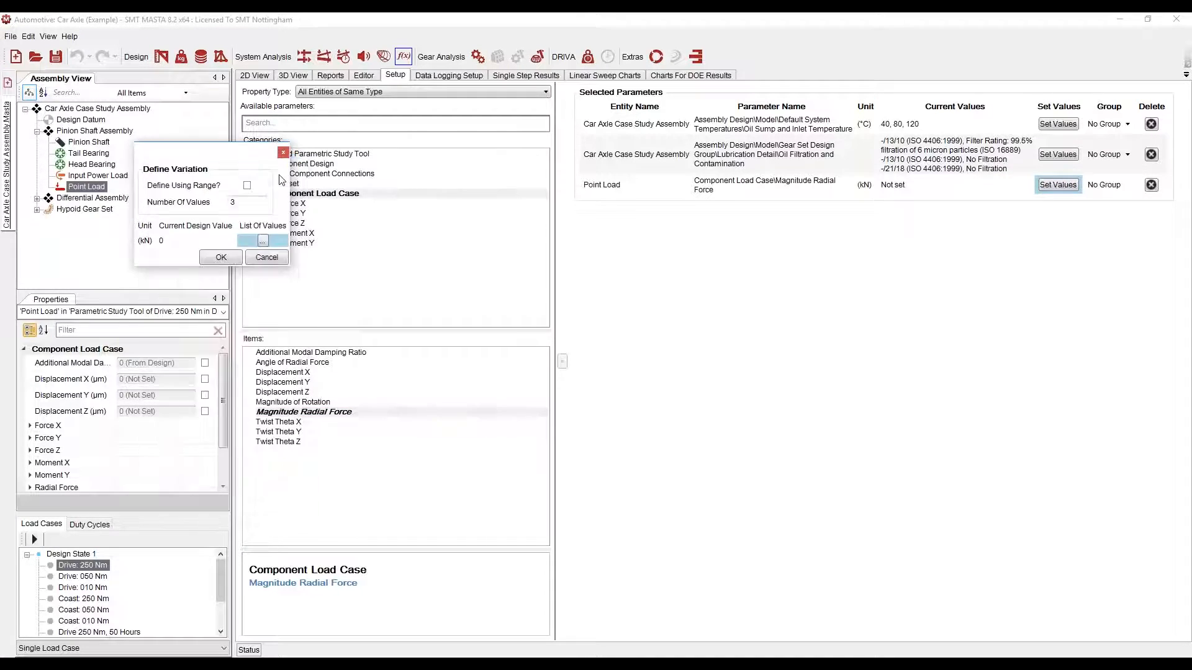
click(248, 185)
click(254, 241)
text(0.1)
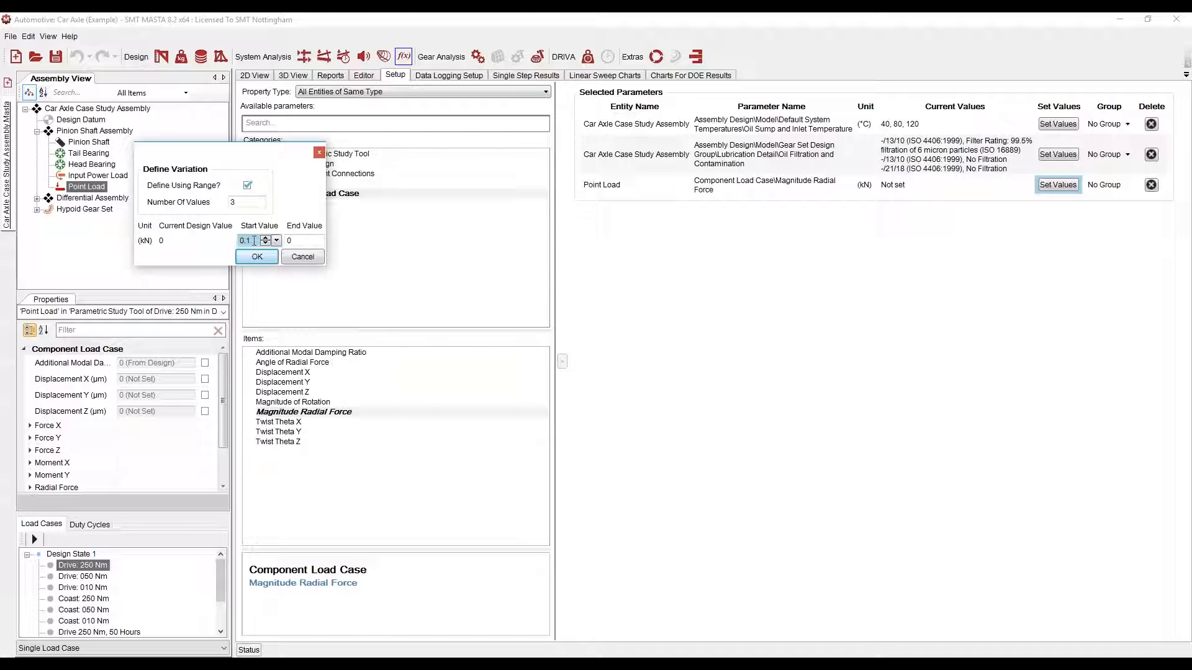
key(Tab)
text(15)
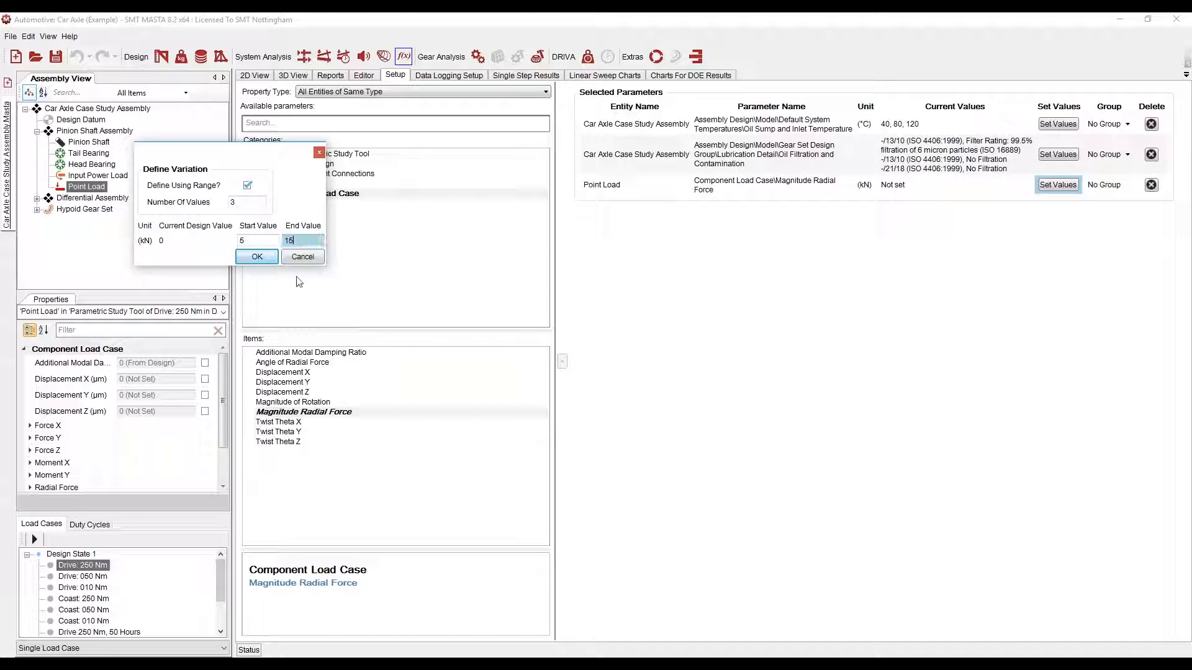
click(256, 257)
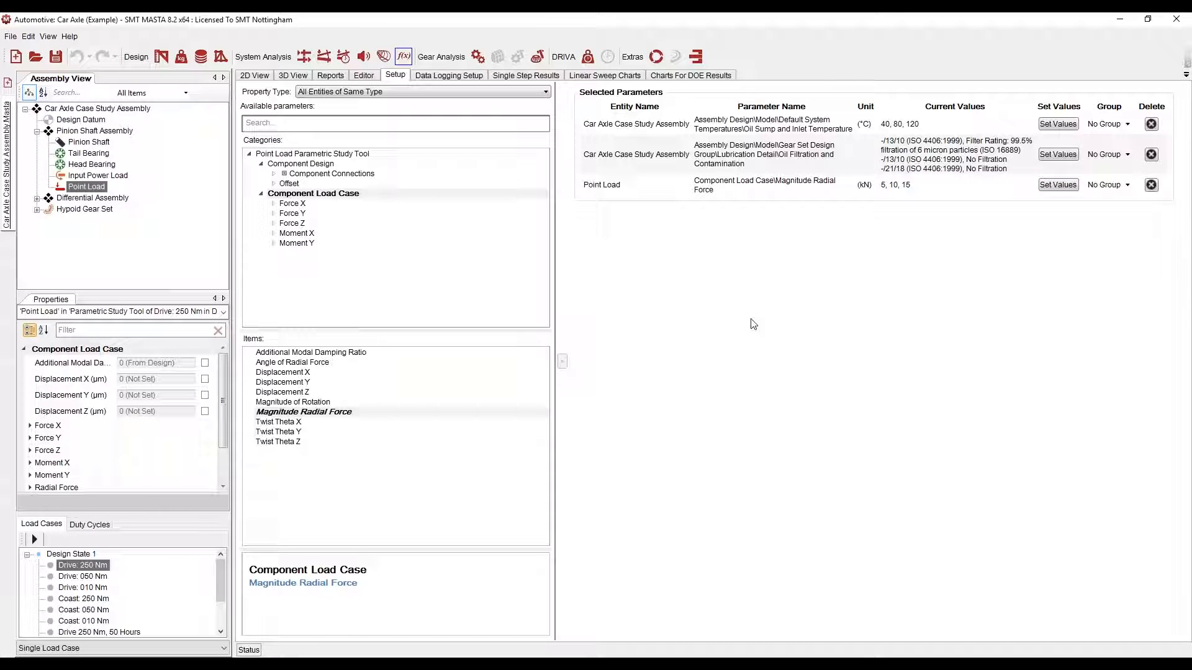
Step: Add the component load case Speed for the Input Power Load only as a study parameter, and set the property type to Single Entity
click(99, 176)
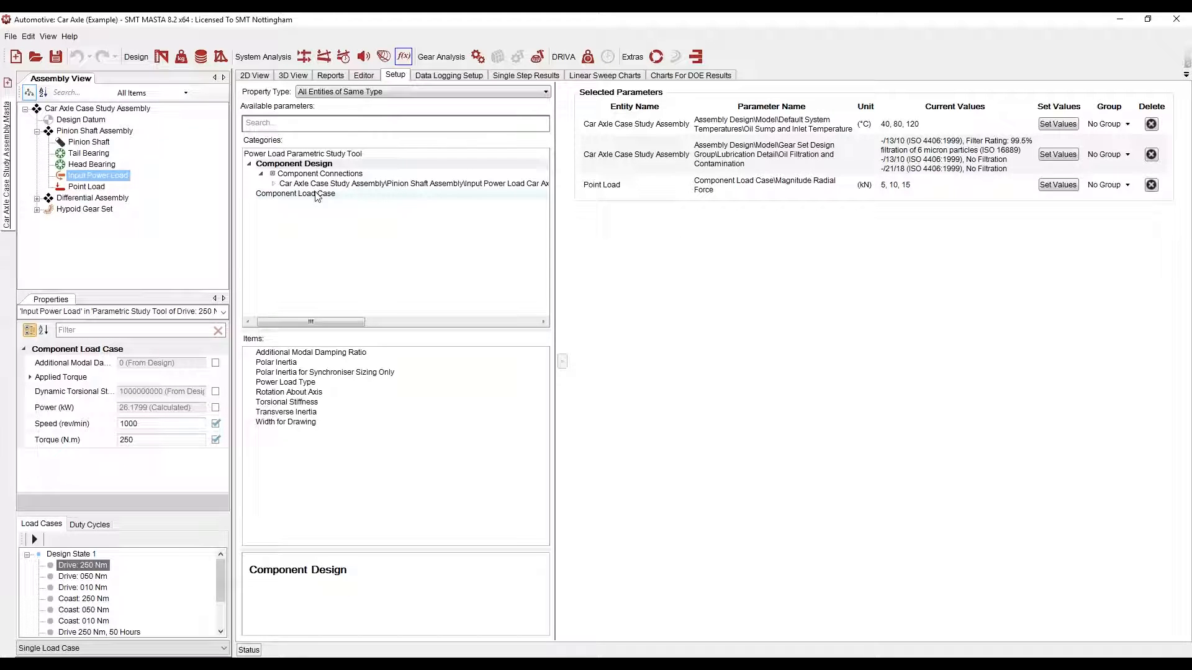
drag(269, 402, 1028, 175)
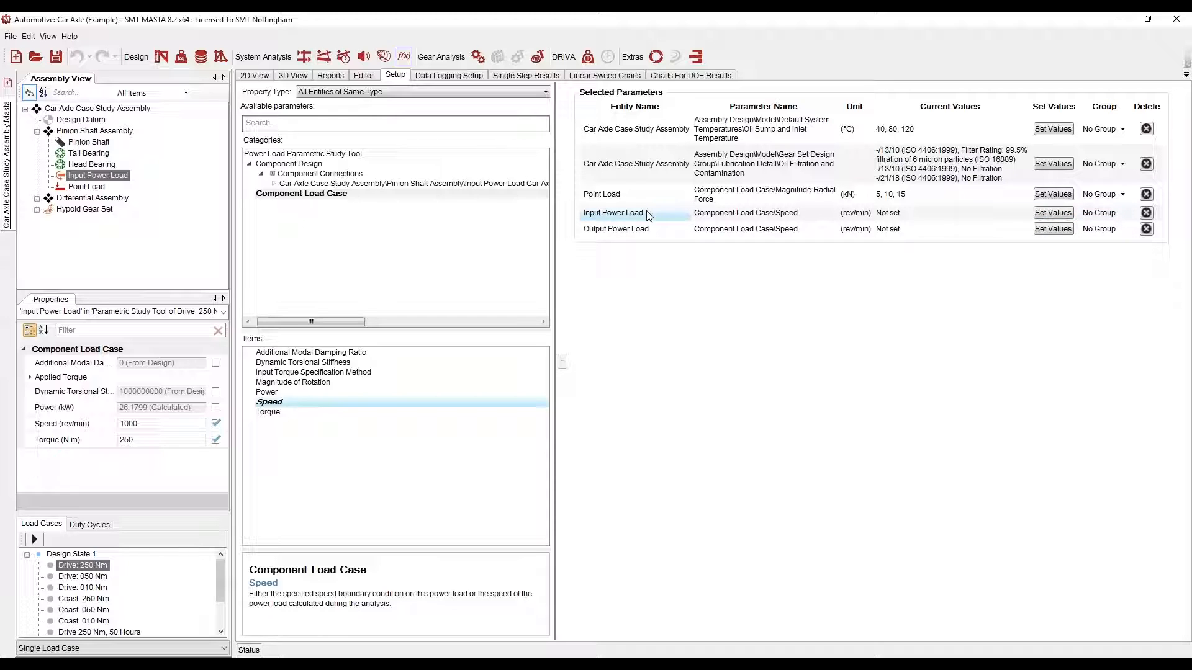
click(430, 94)
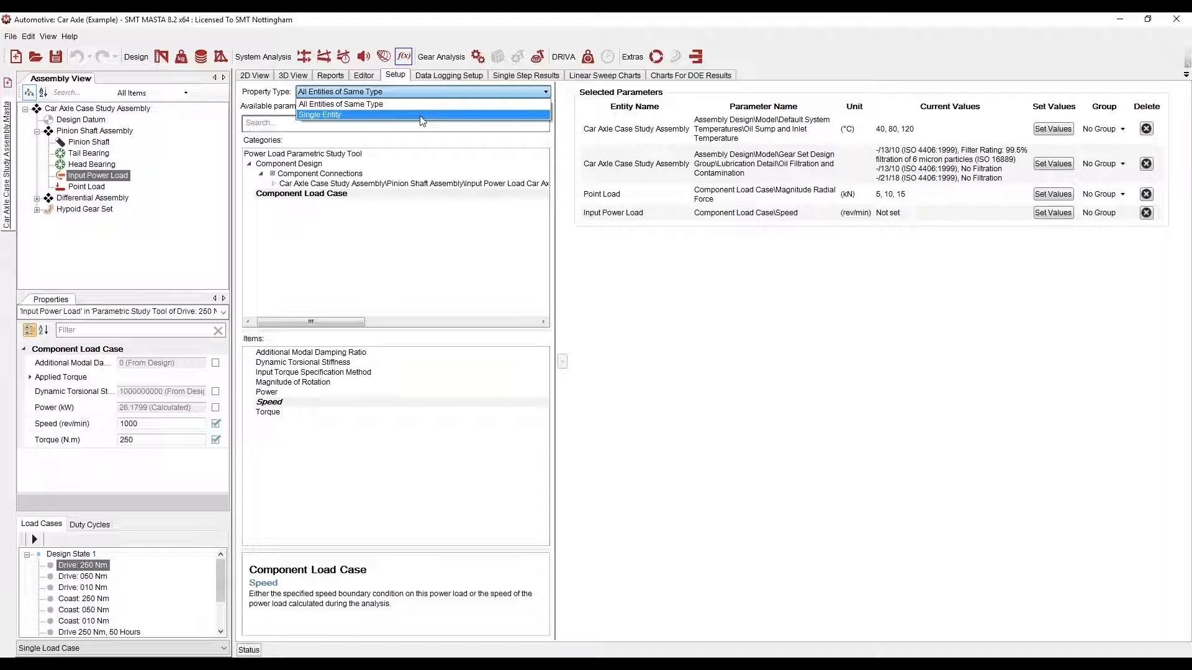
click(419, 114)
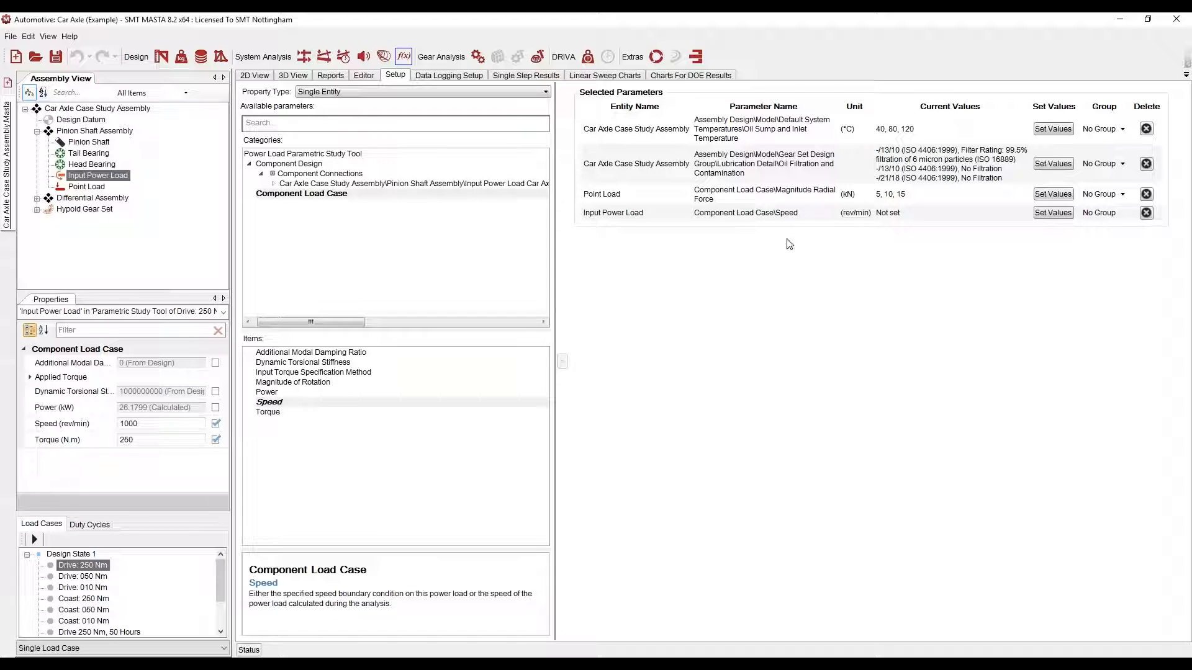
Step: Define the Input Power Load's speed as a range of three values from 500 to 2000 rev/min
click(1067, 214)
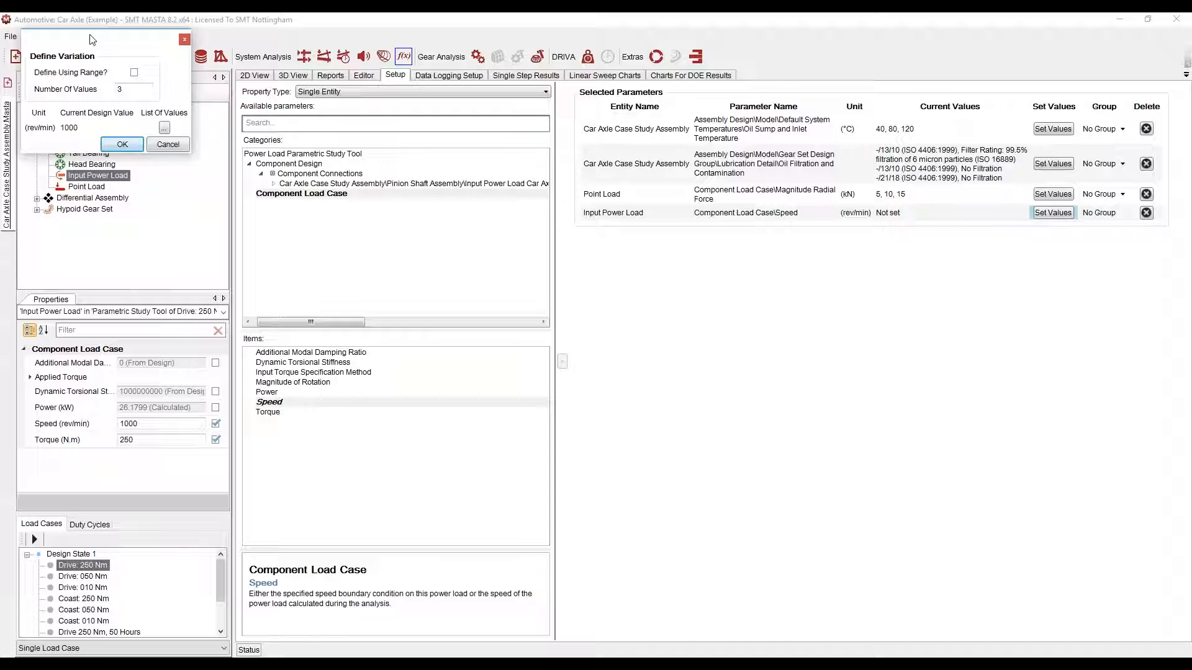
drag(92, 40, 138, 80)
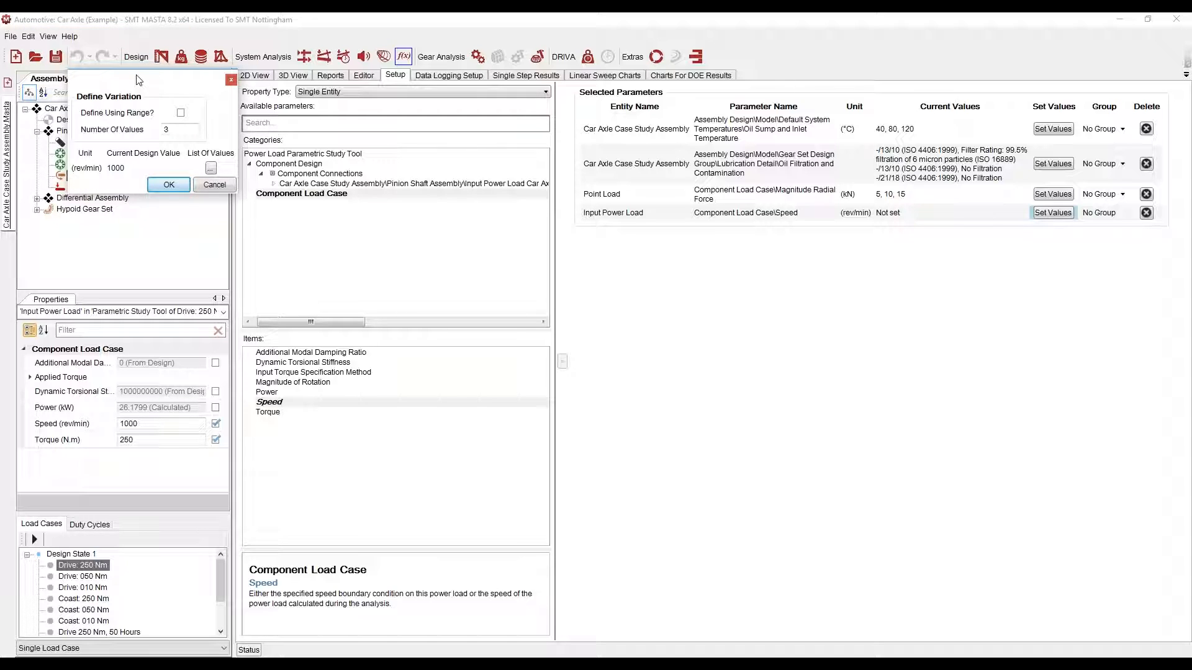
click(211, 168)
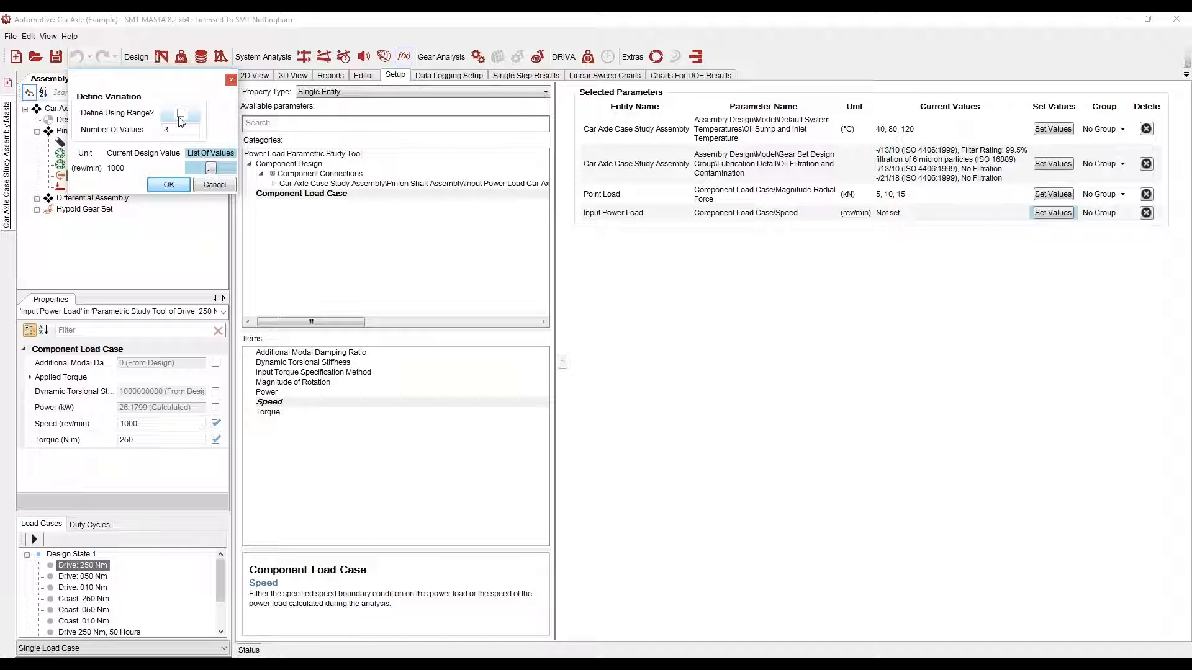
click(181, 112)
click(197, 167)
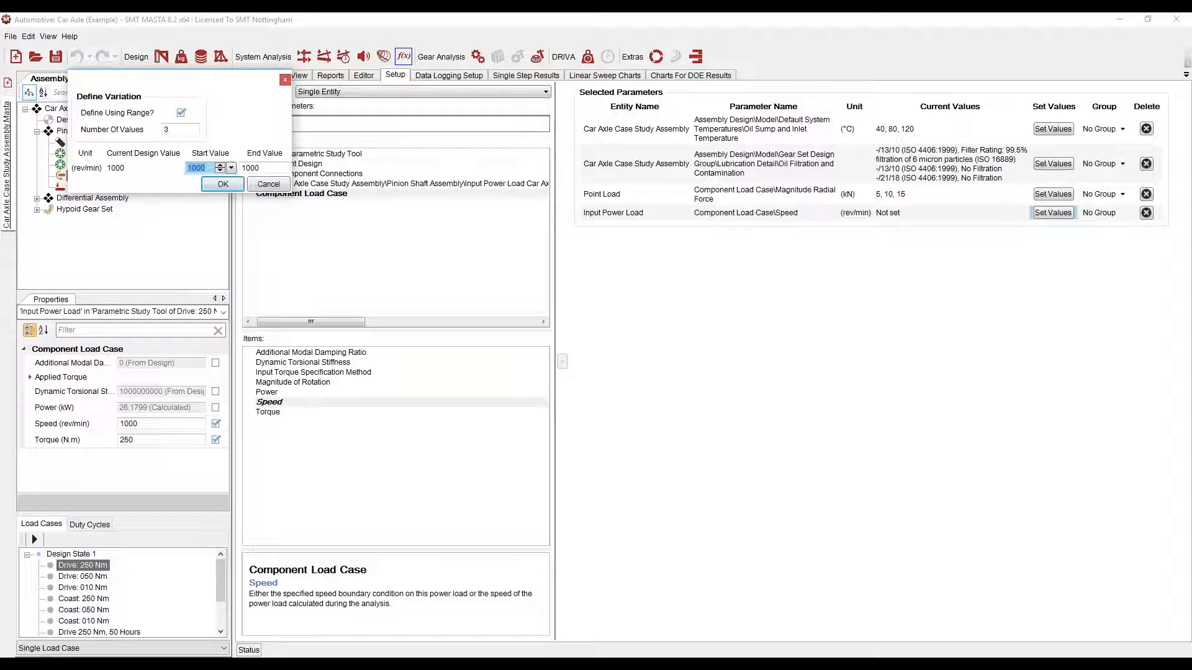
text(5)
click(260, 167)
text(200)
click(219, 185)
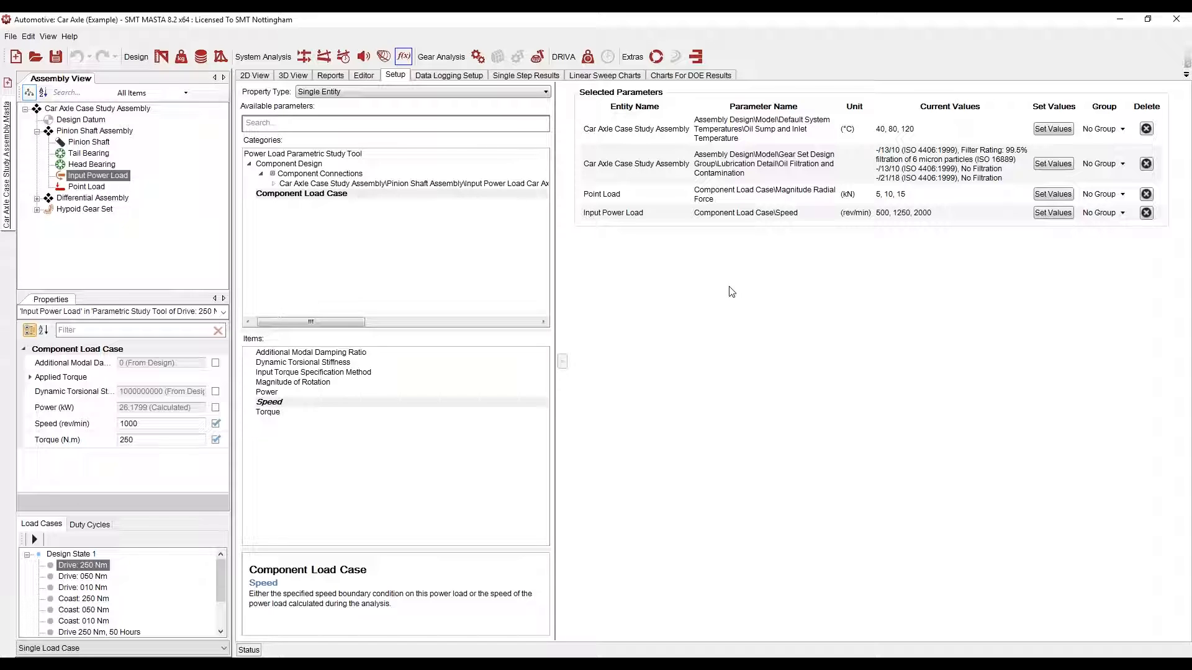
Step: Add the Tail Bearing's Active Profile Type from its detail Roller Profile Set to the selected study parameters
click(87, 154)
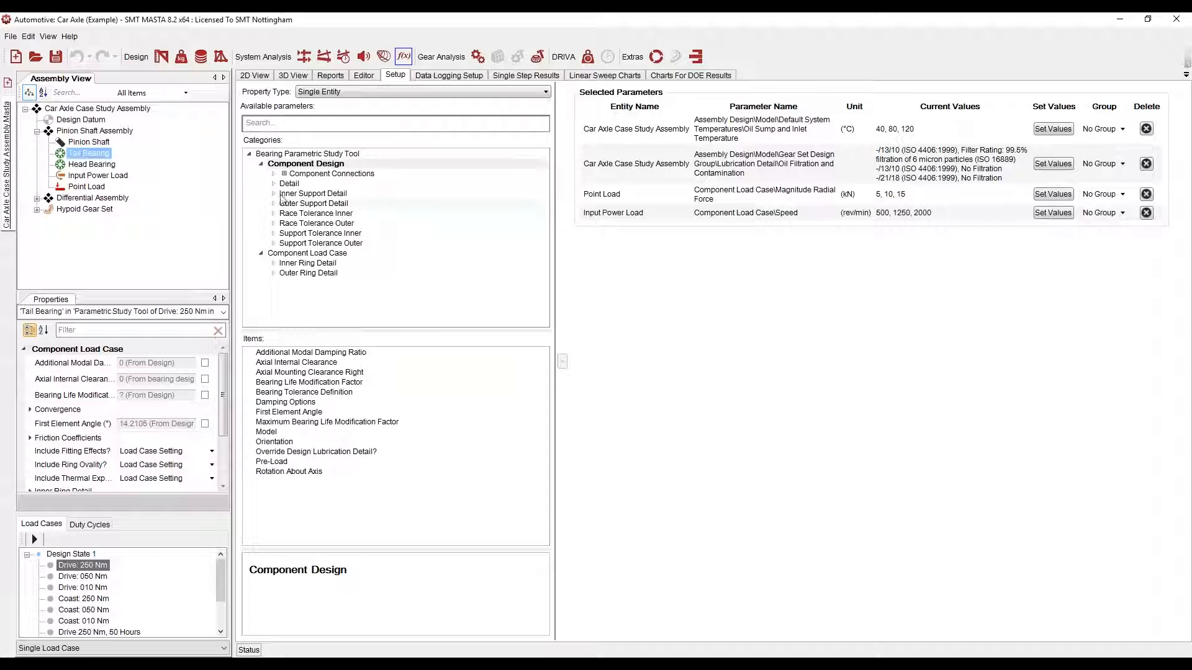
click(290, 185)
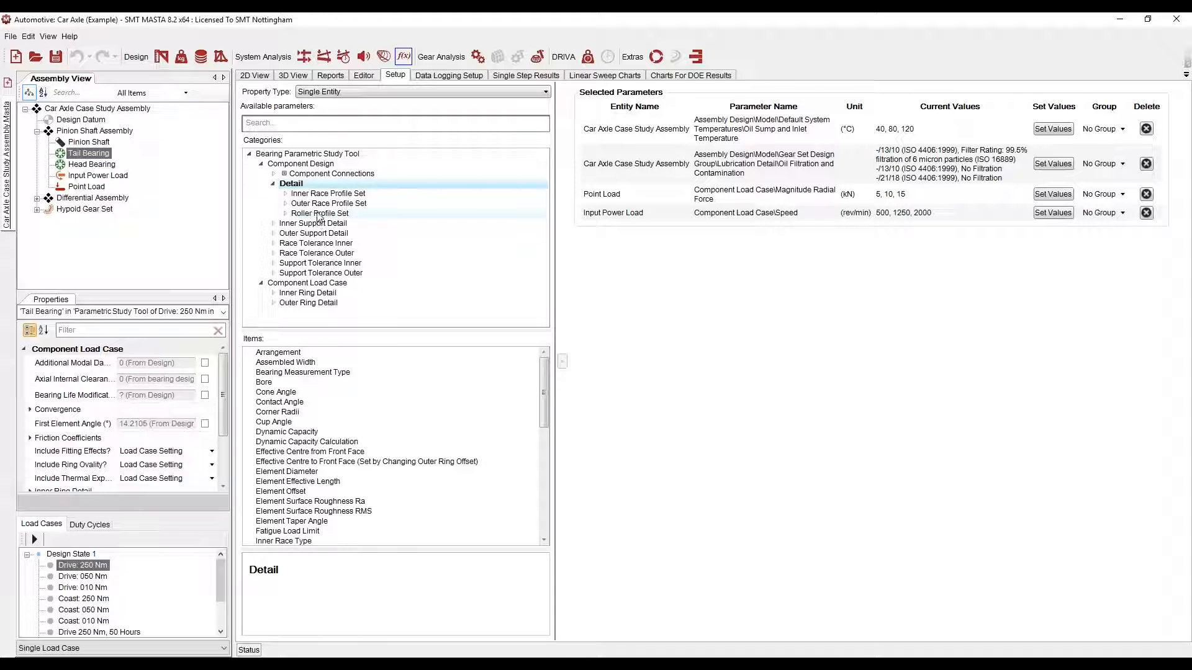
click(319, 214)
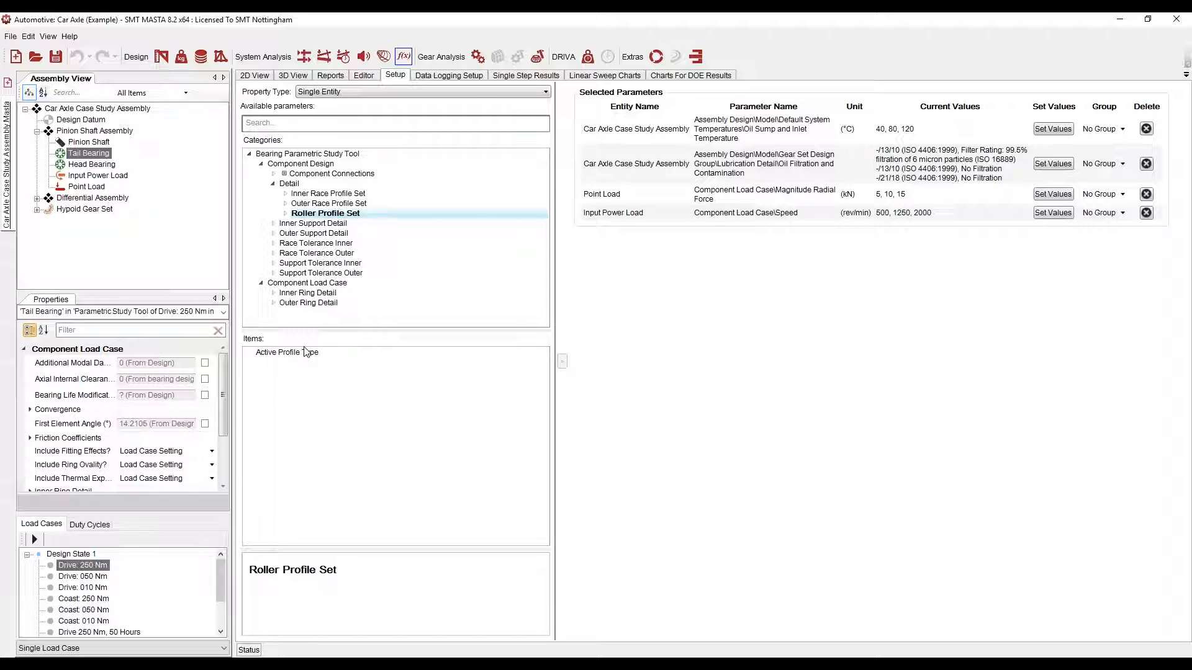
drag(306, 359, 715, 301)
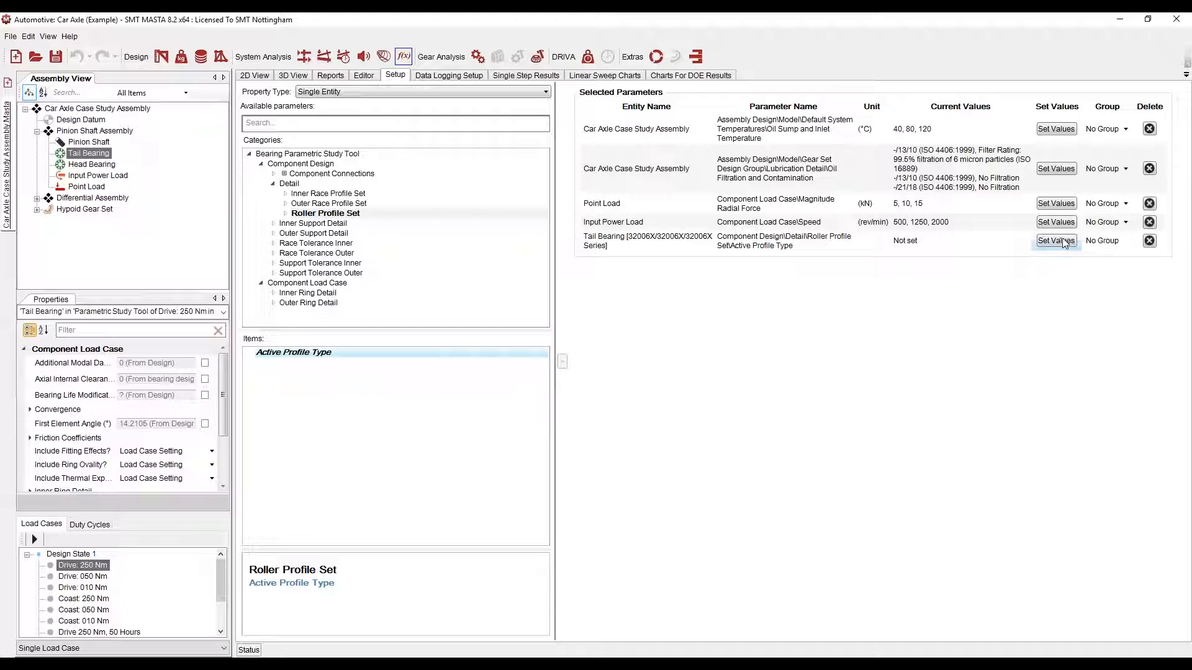
Step: Restrict the Tail Bearing's Active Profile Type values to Din Lundberg and Johns Gohar
click(1056, 240)
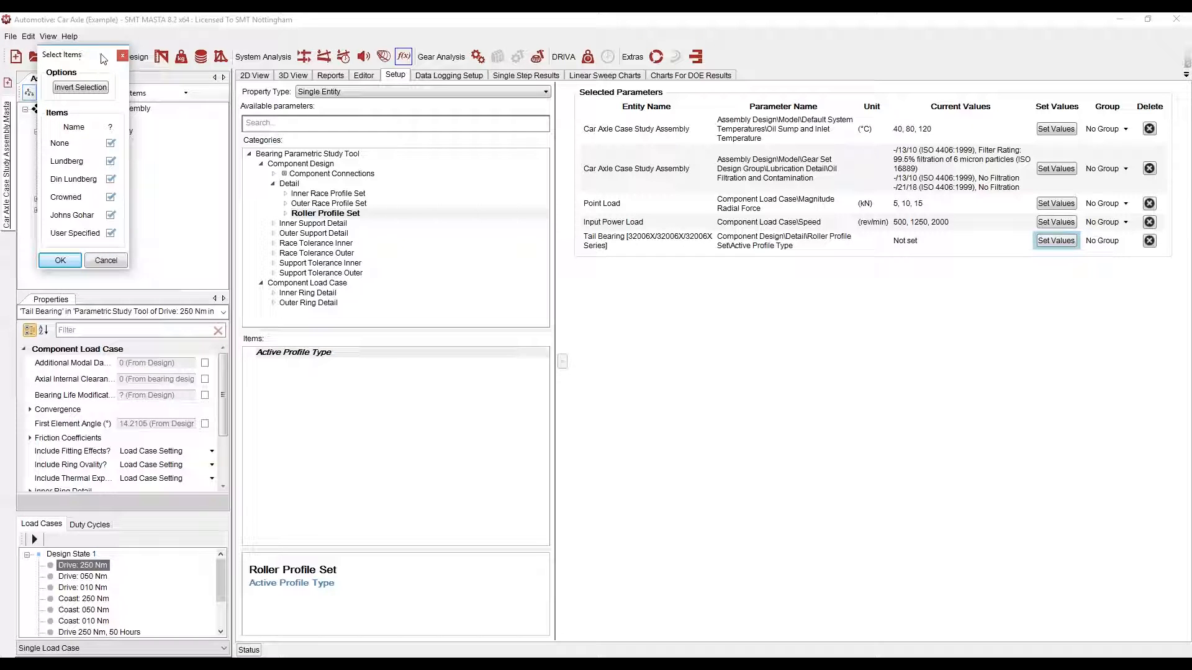
drag(103, 59, 329, 129)
click(337, 214)
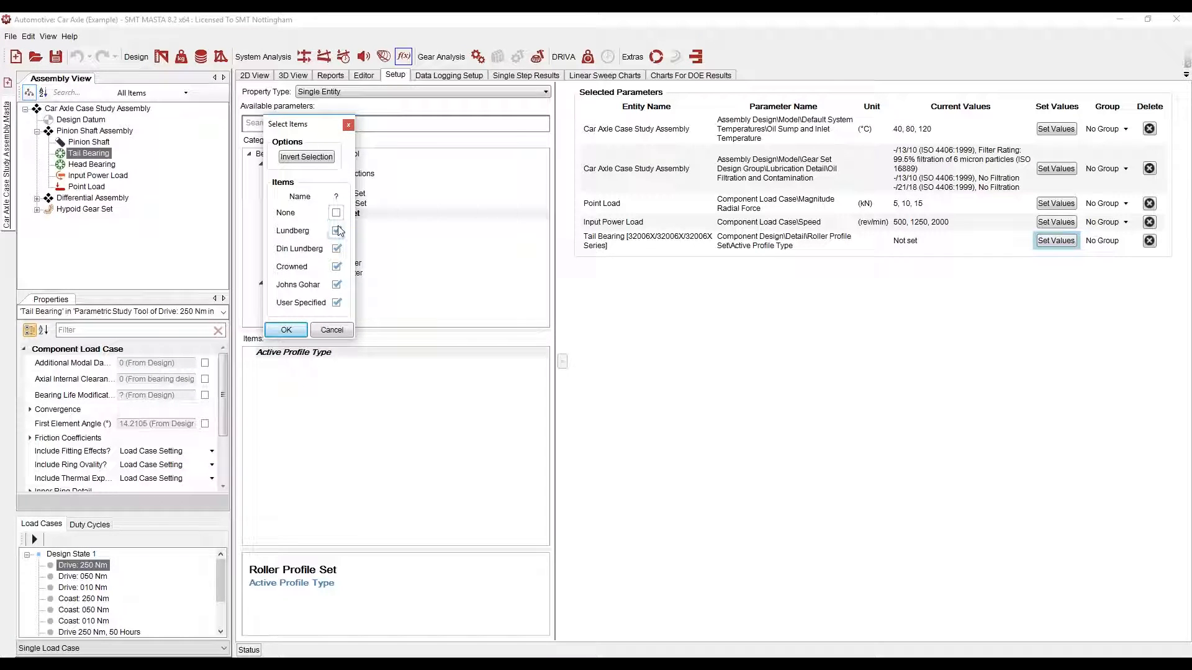
click(337, 231)
click(296, 331)
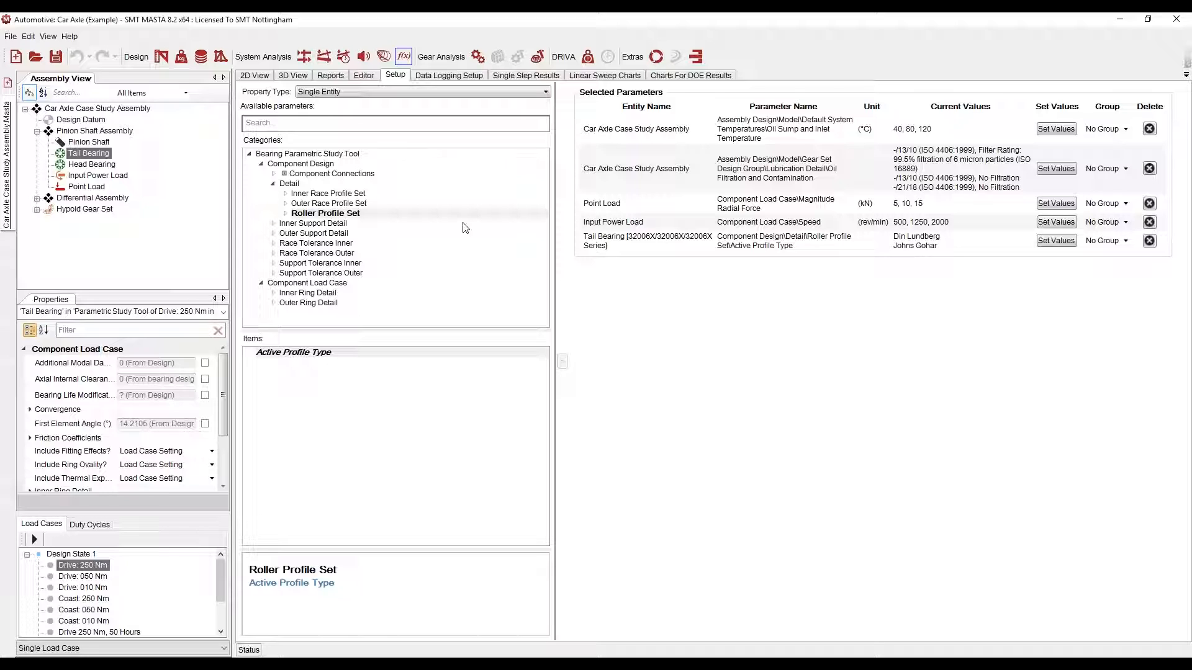
Step: Add the Car Axle Case Study Assembly's load case Duration to the selected study parameters
click(72, 109)
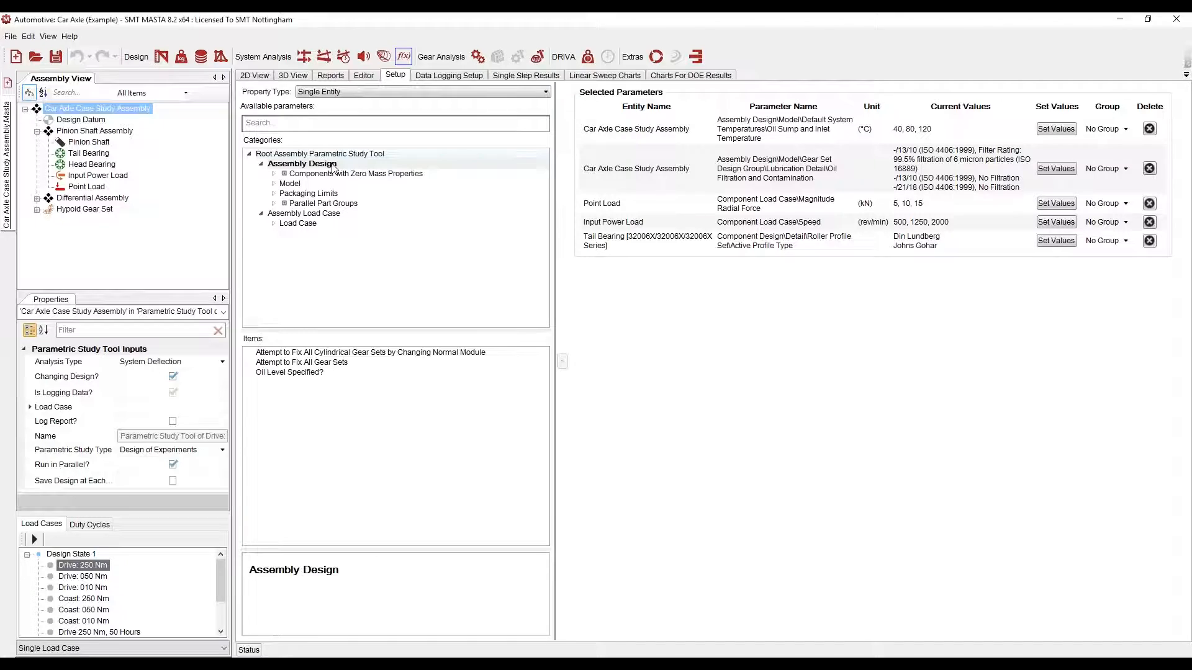
click(301, 223)
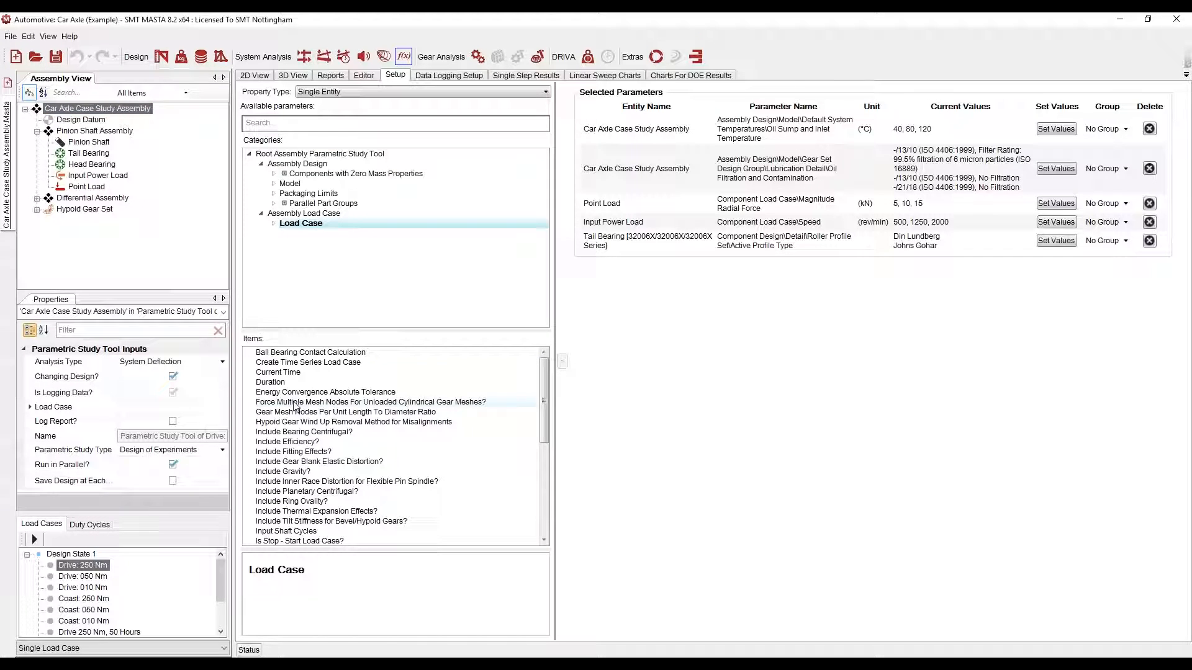
double_click(273, 383)
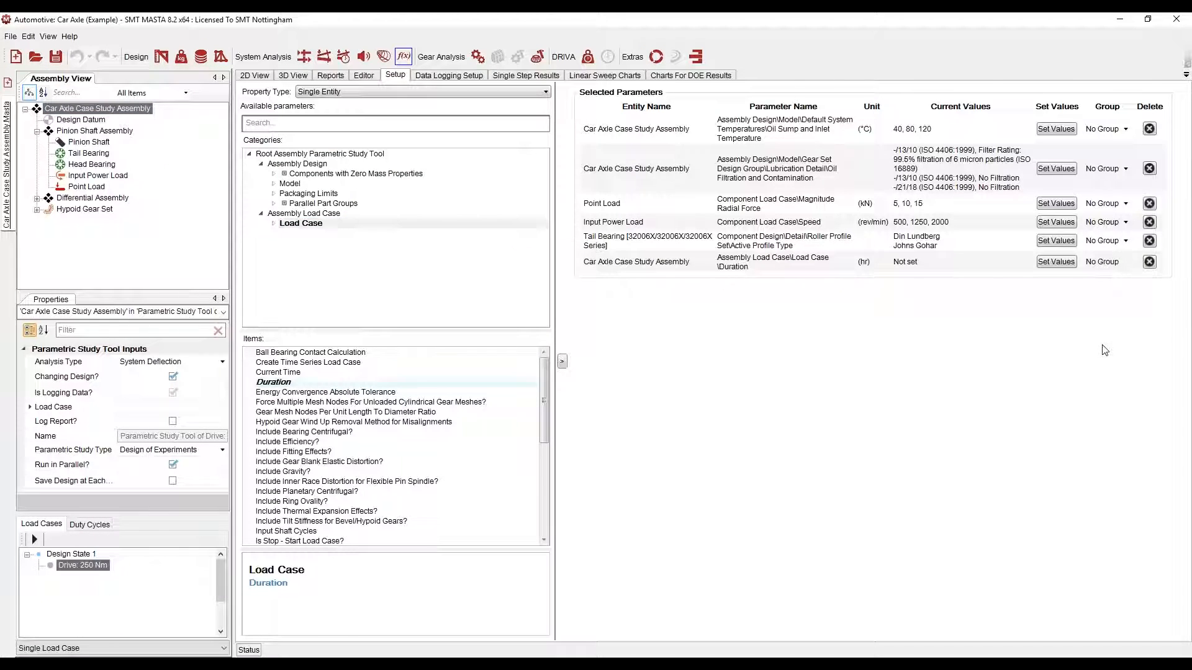
Step: Define three values for the load case Duration parameter: 210, 100 and 88 hr
click(1041, 265)
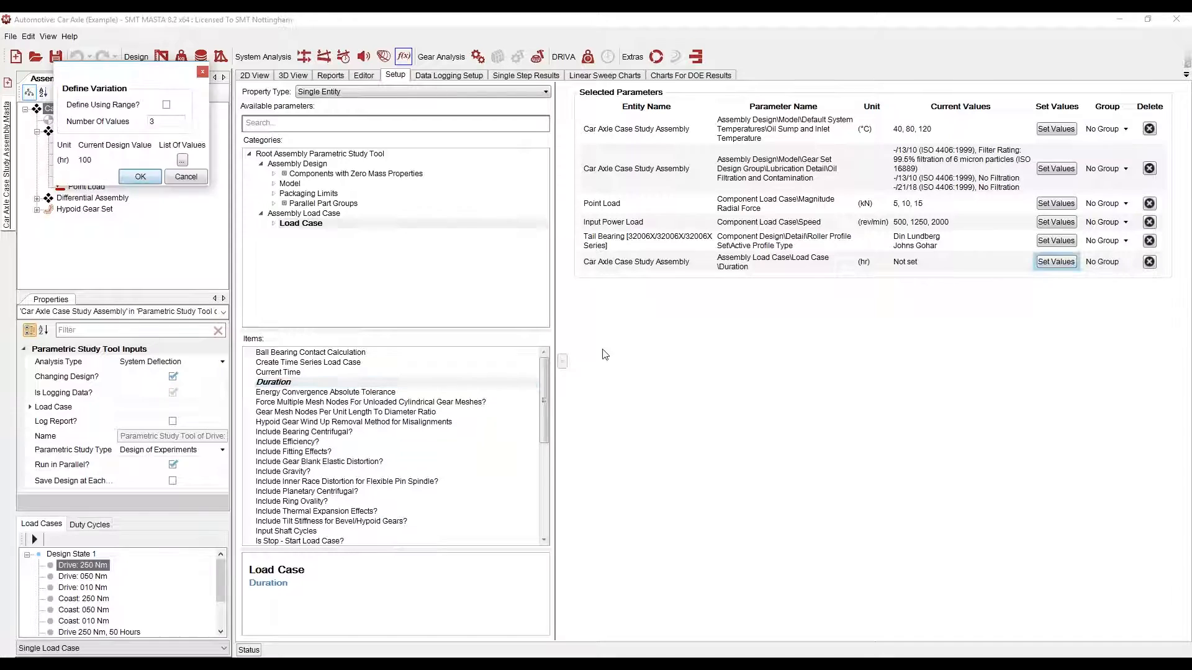
click(183, 160)
click(142, 113)
text(210)
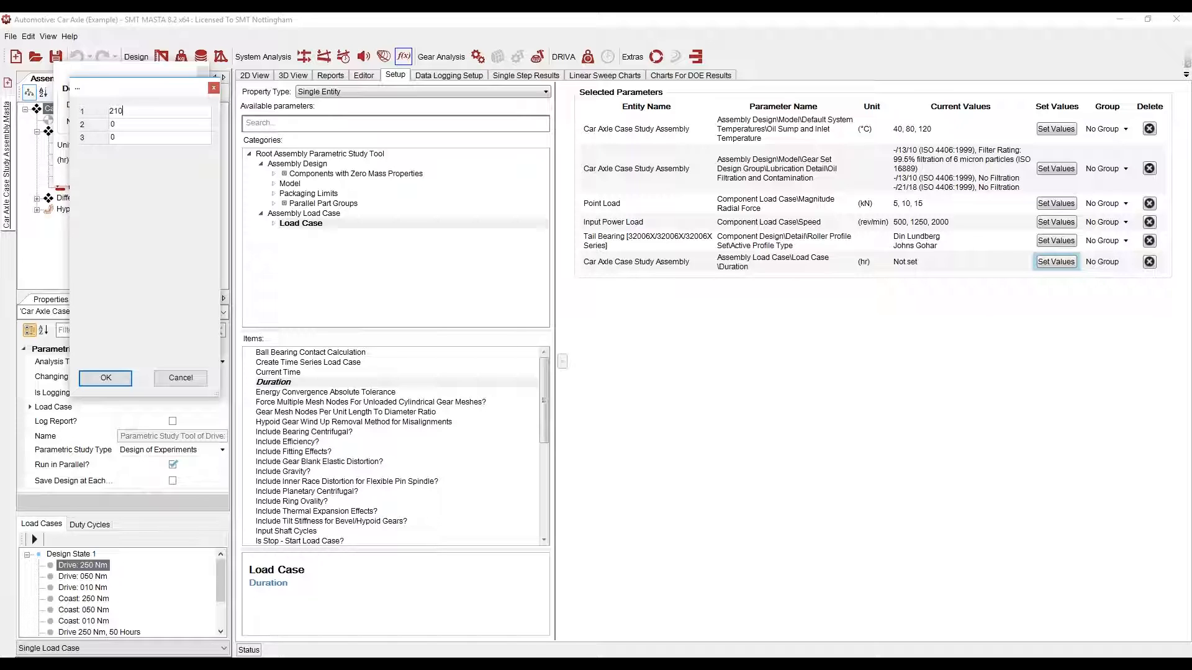
key(Return)
text(1)
key(Return)
text(210)
key(Return)
text(100)
key(Return)
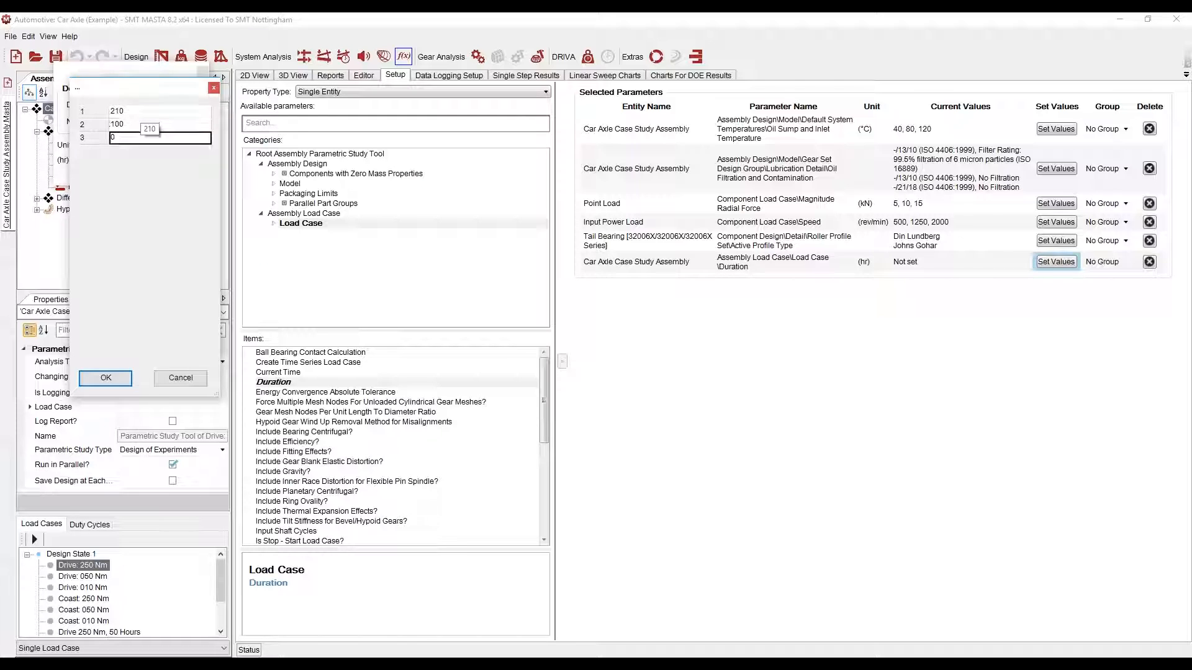
text(88)
click(106, 378)
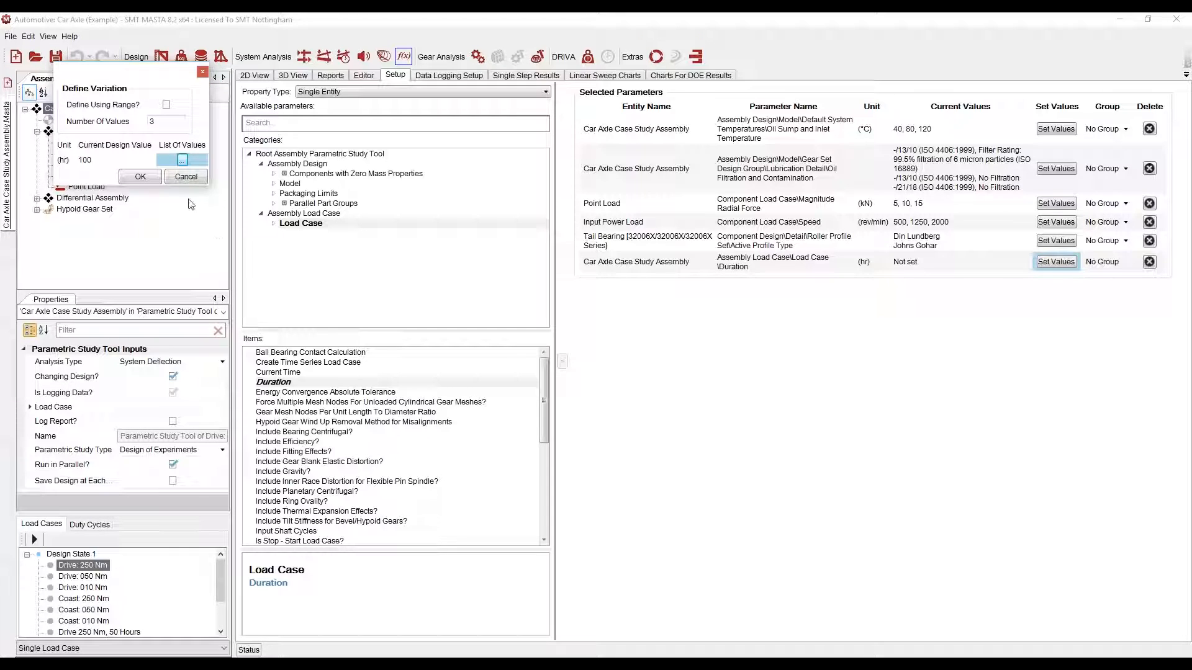
click(140, 177)
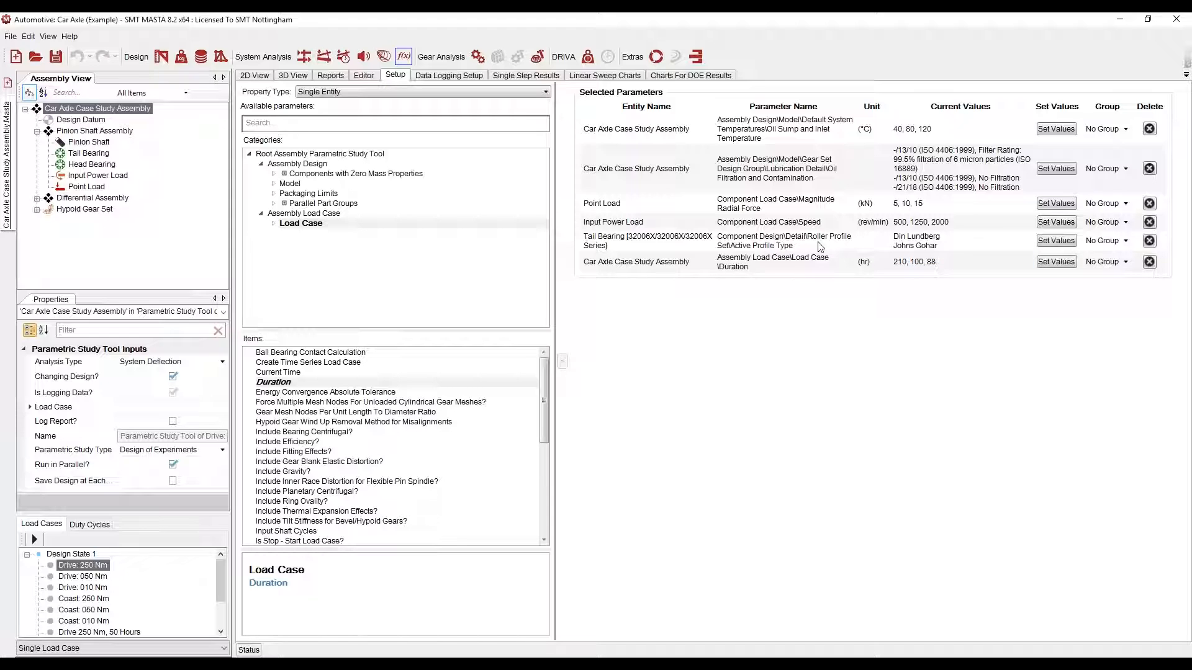
Step: Put the Input Power Load Speed and load case Duration parameters in one new group, checking the study's number of steps before and after grouping
click(363, 75)
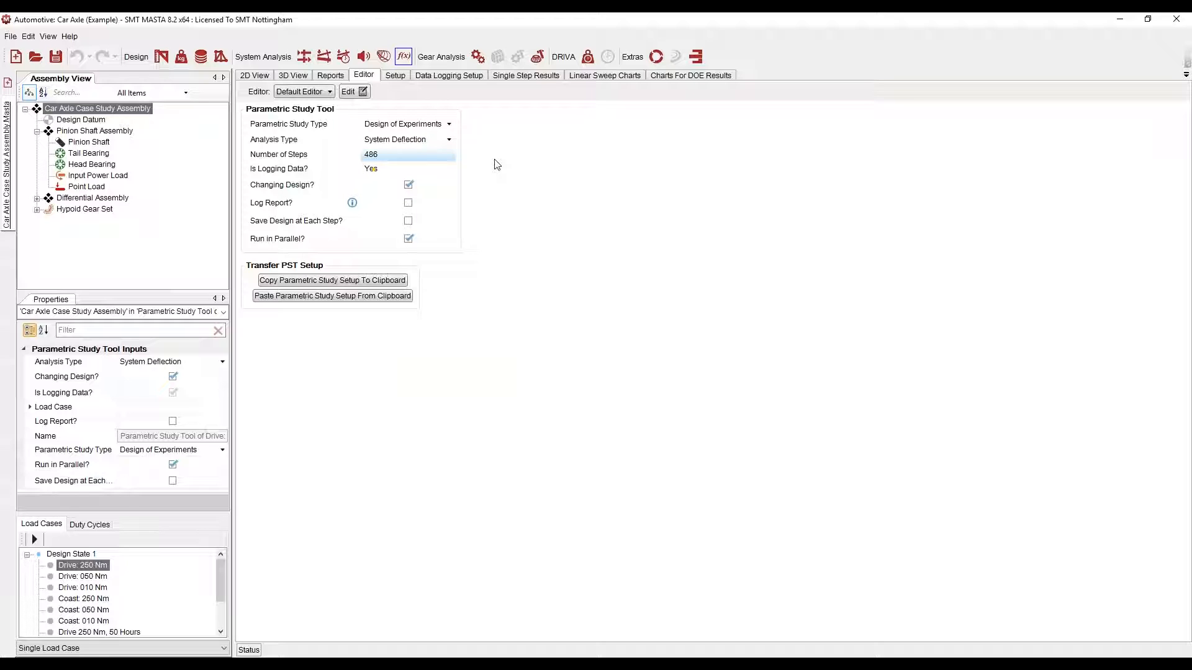
click(395, 76)
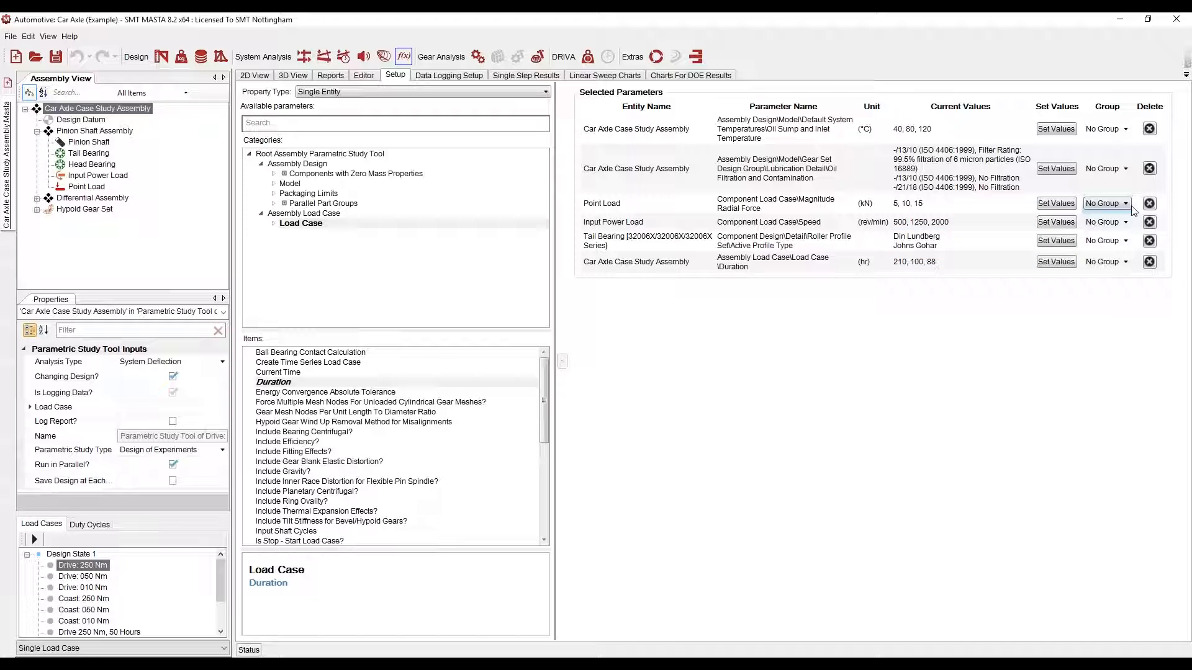
click(1107, 222)
click(1098, 247)
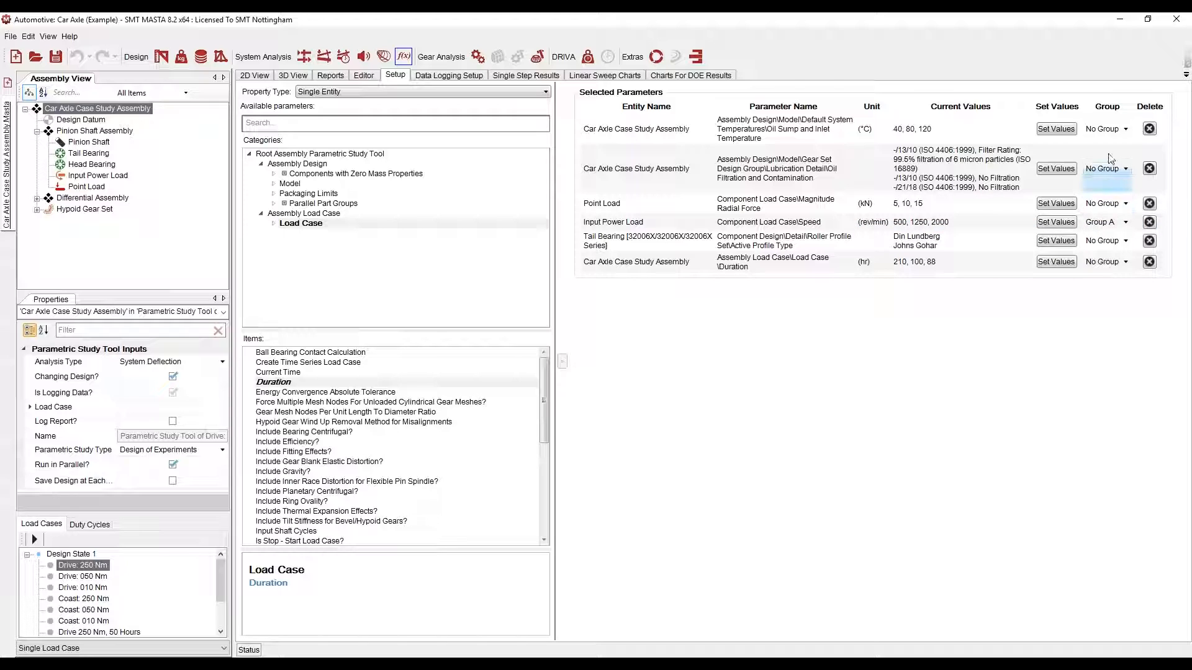
click(1108, 262)
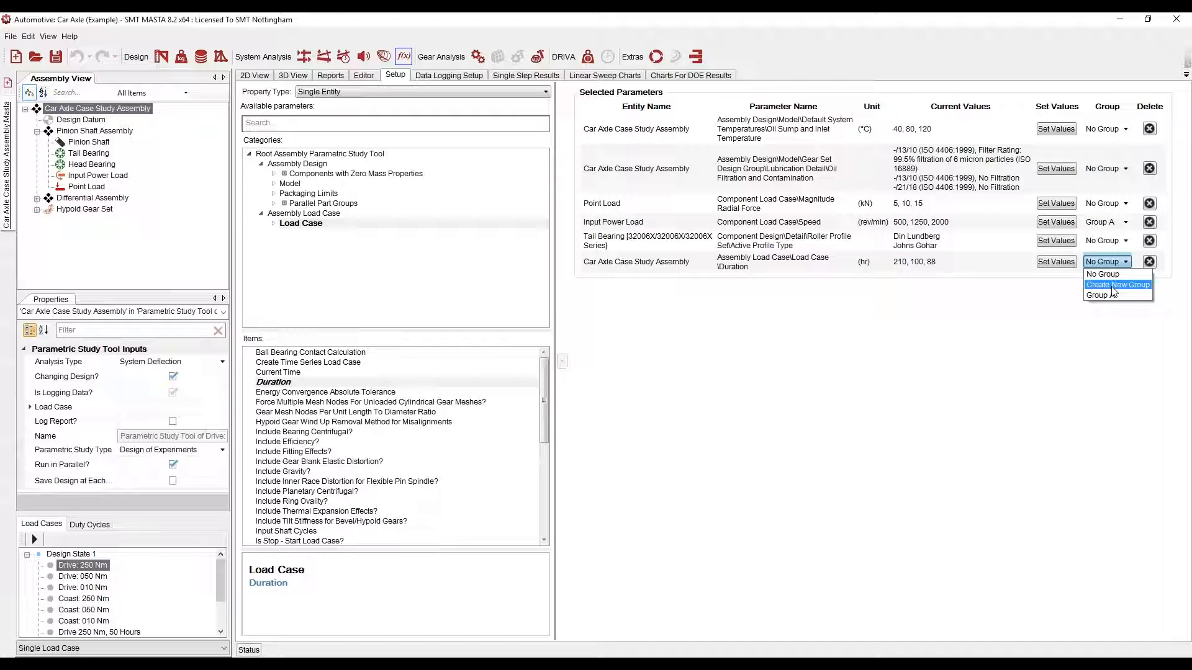
click(1113, 296)
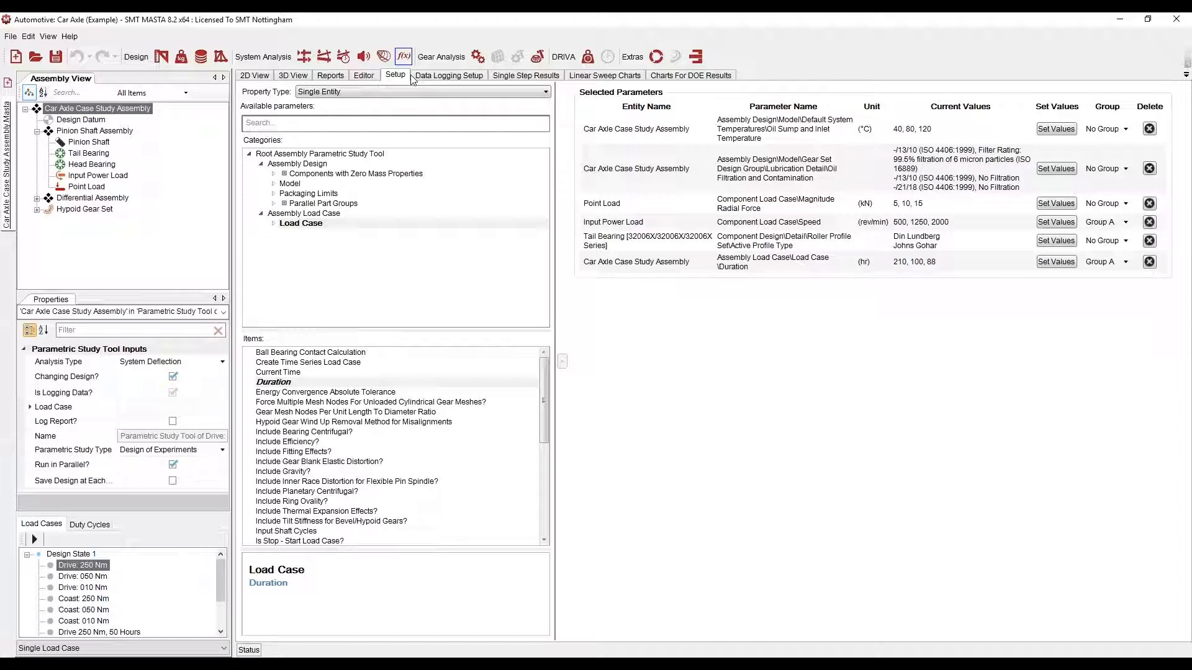
click(362, 76)
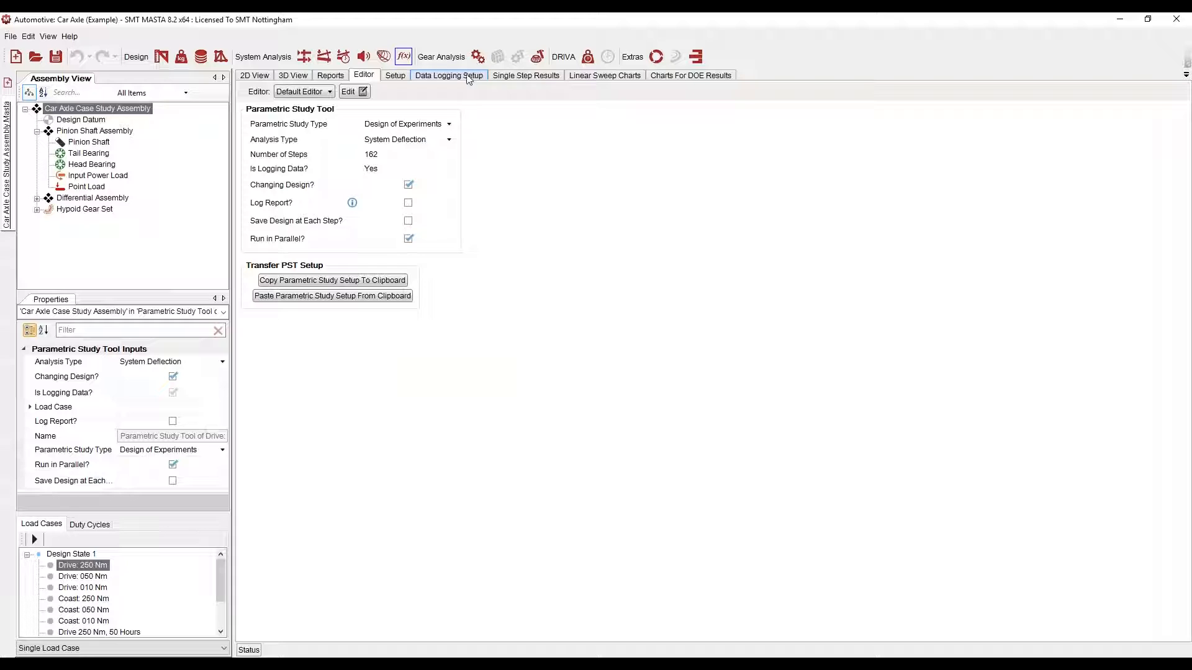
click(396, 78)
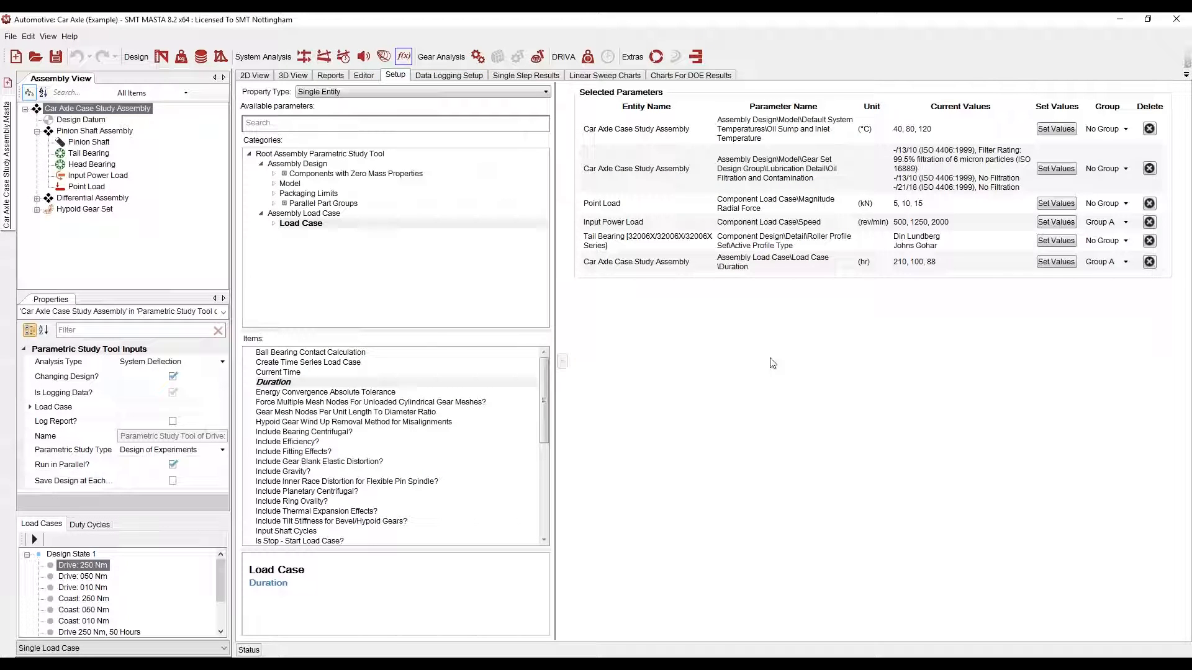
Step: Set up data logging of the ISO/TS 16281:2008 Modified Reference Rating Life Damage for all entities of the Tail Bearing's type
click(453, 79)
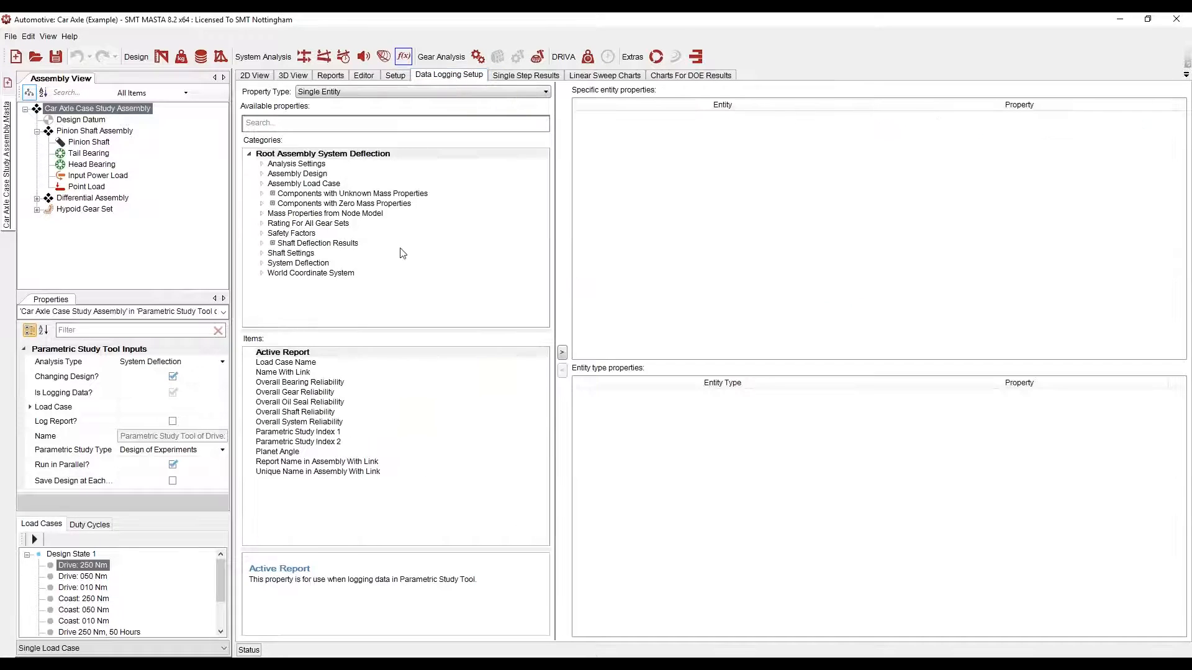
click(85, 153)
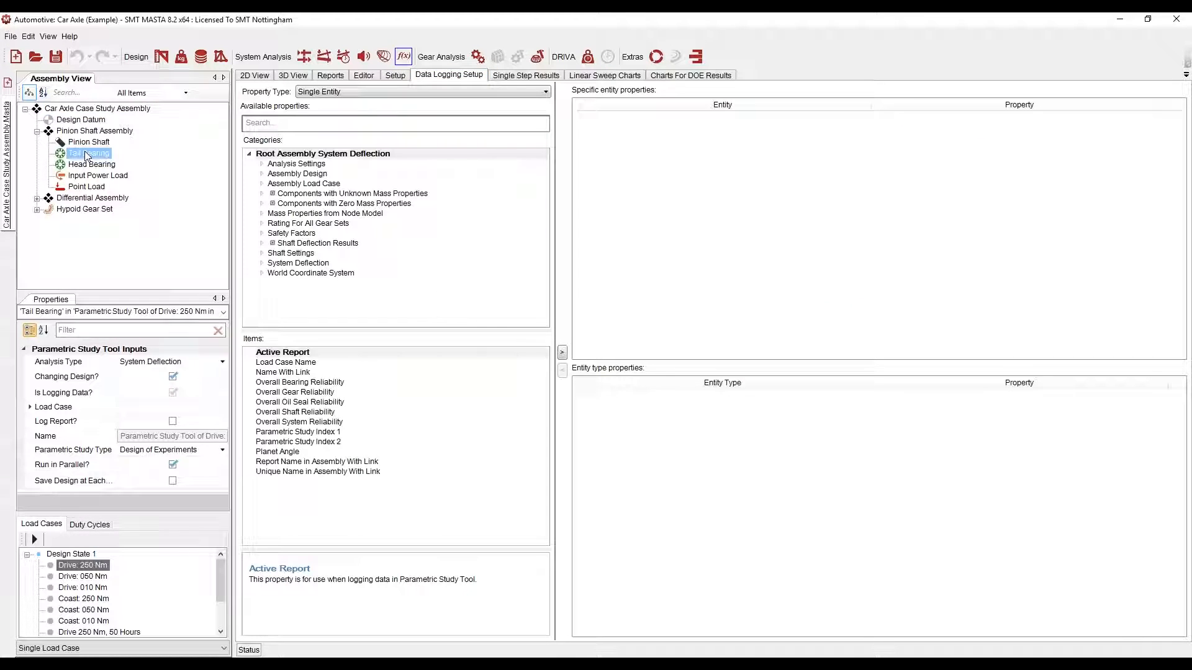
click(362, 92)
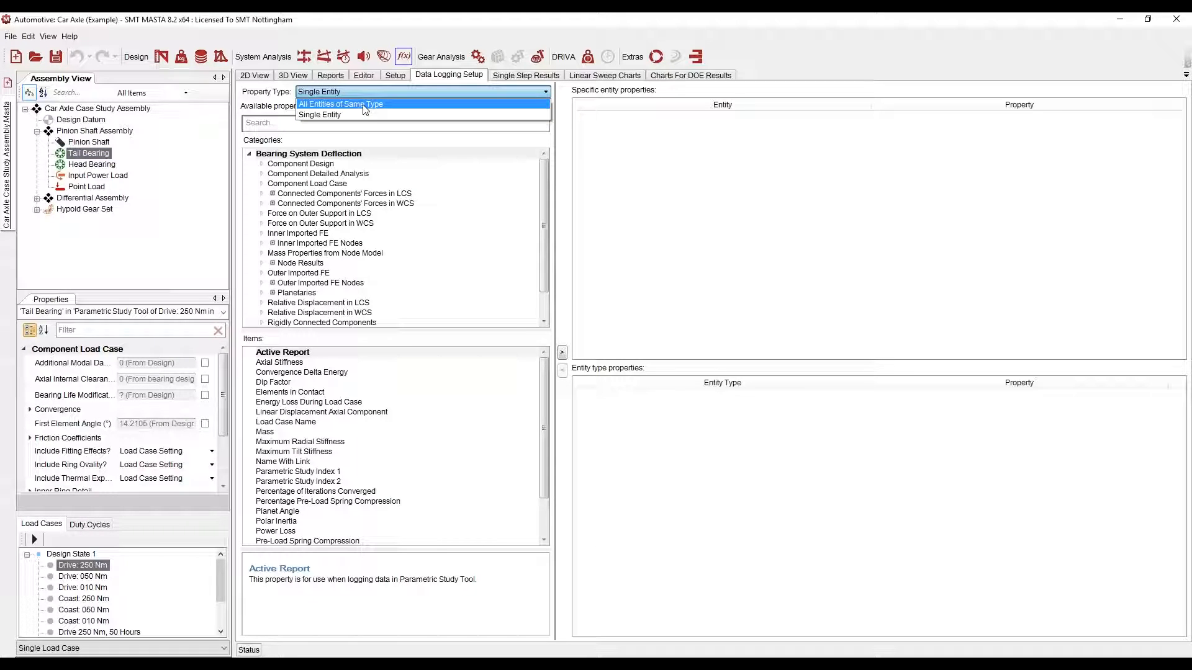
click(365, 104)
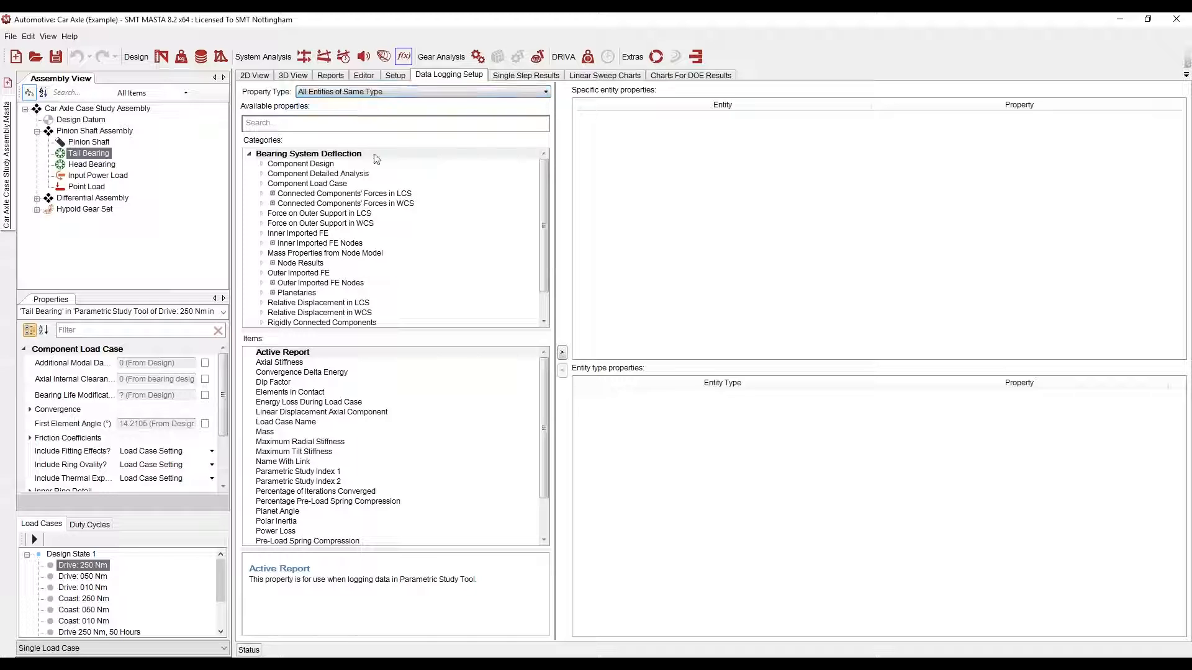
double_click(329, 175)
click(324, 245)
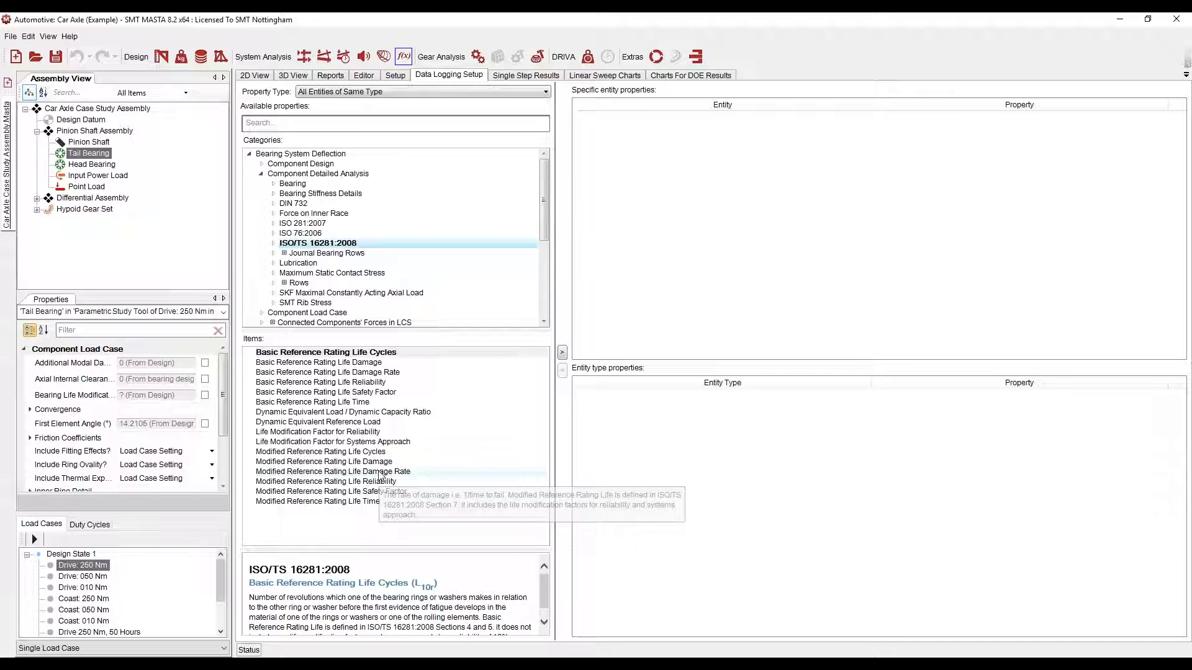
double_click(381, 462)
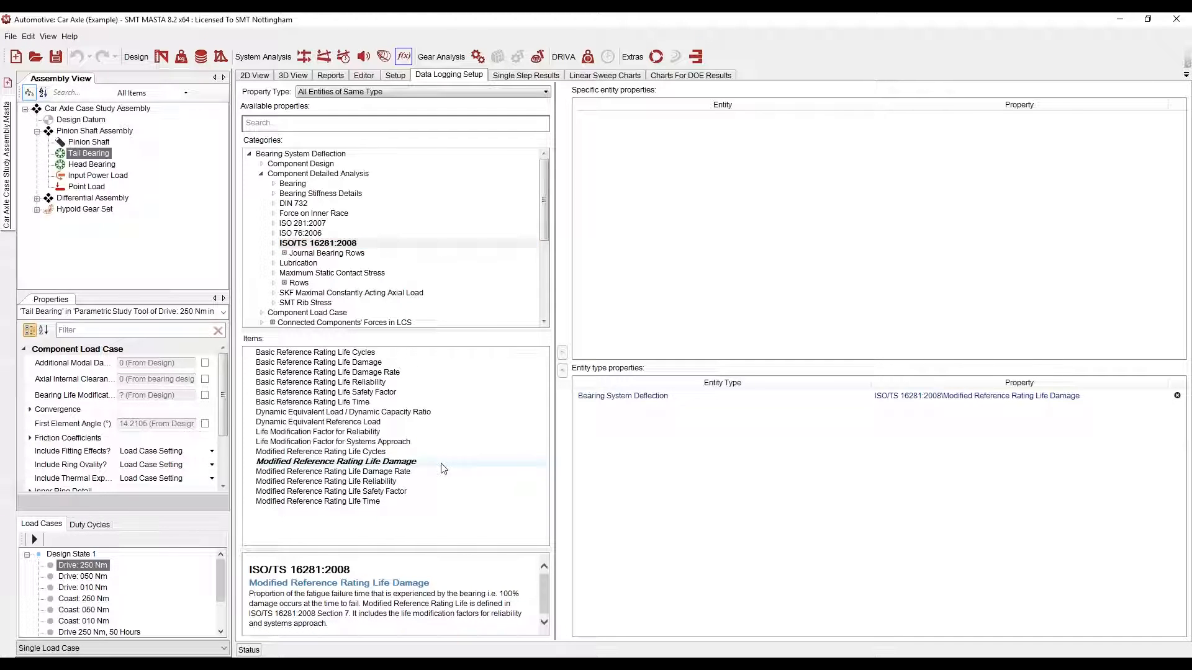
Step: Run the parametric study for the Drive: 250 Nm load case and review the whole assembly's results report
click(34, 540)
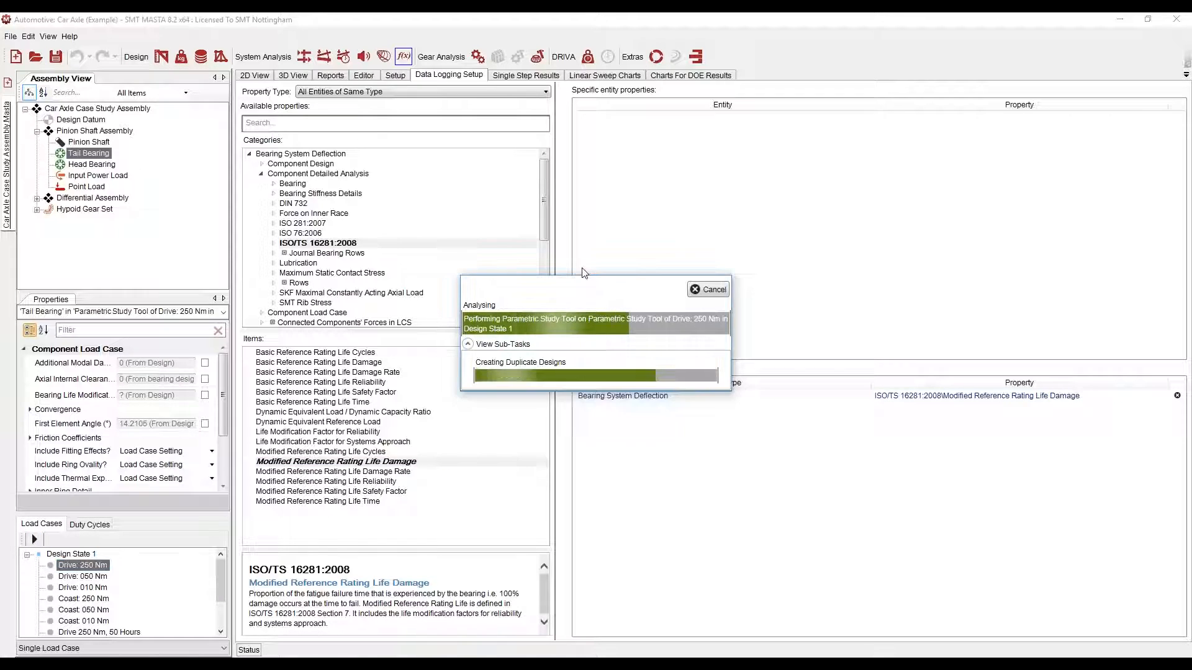
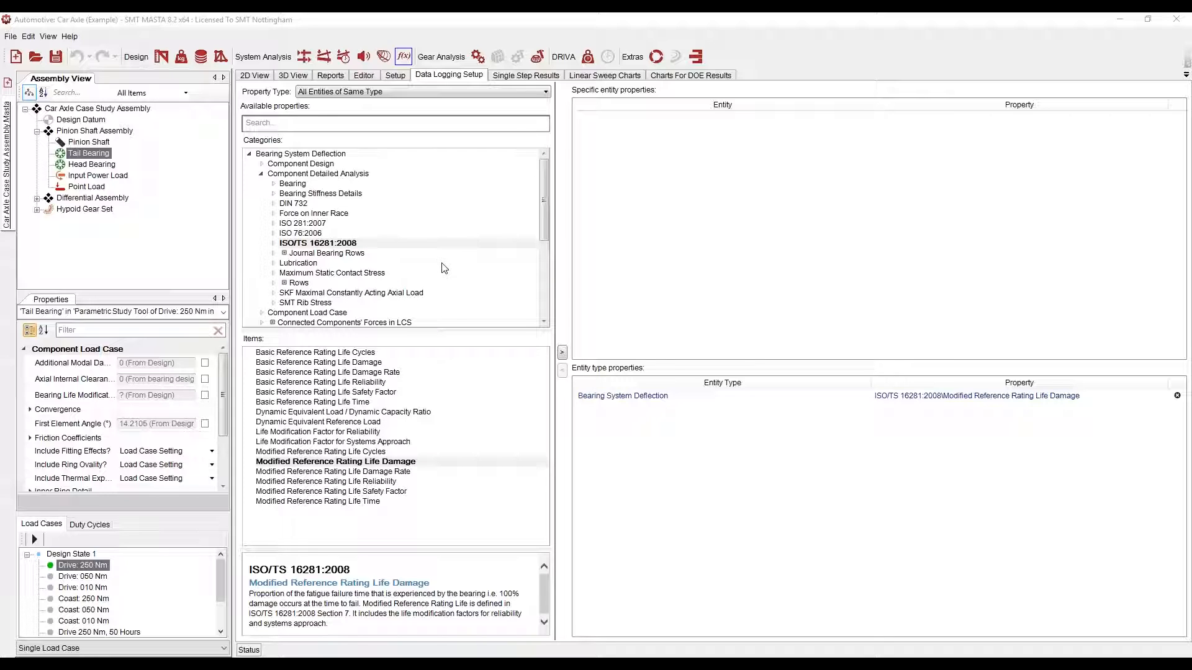
click(329, 75)
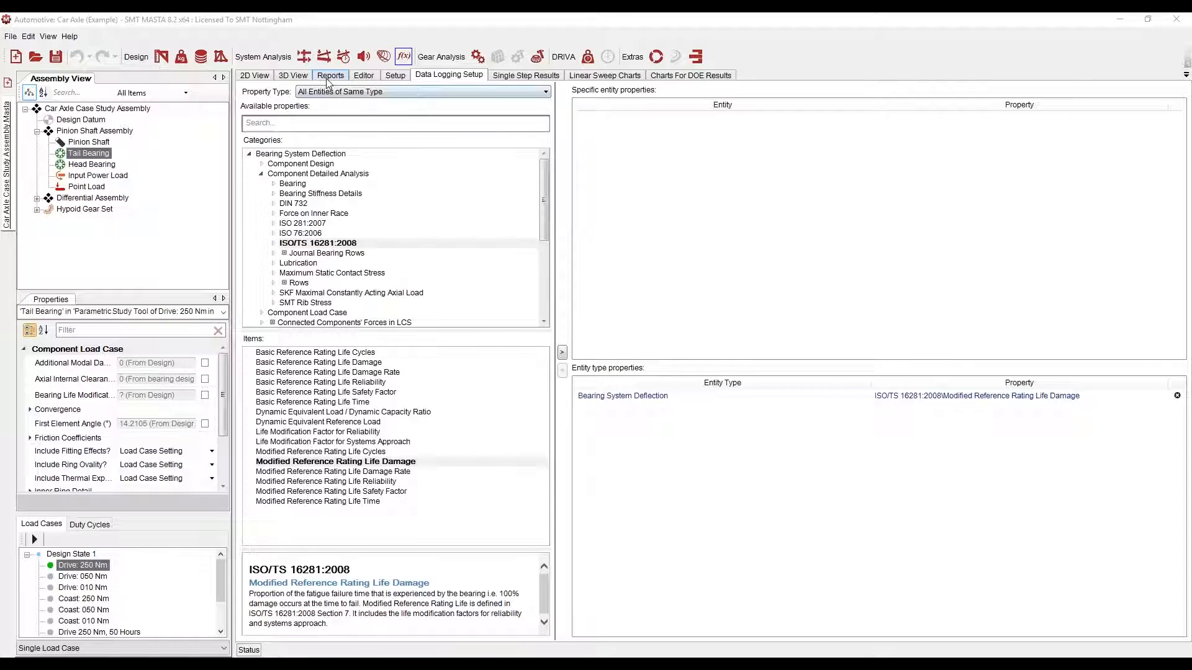
click(62, 109)
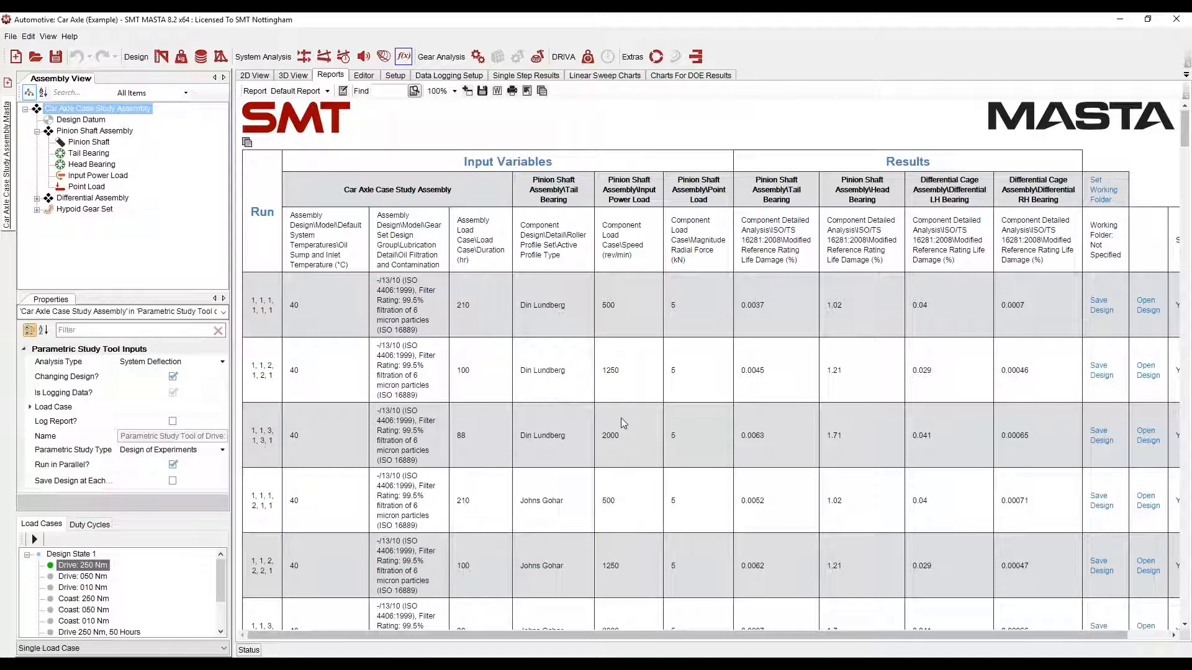
scroll(713, 432, down, 3)
scroll(714, 433, up, 3)
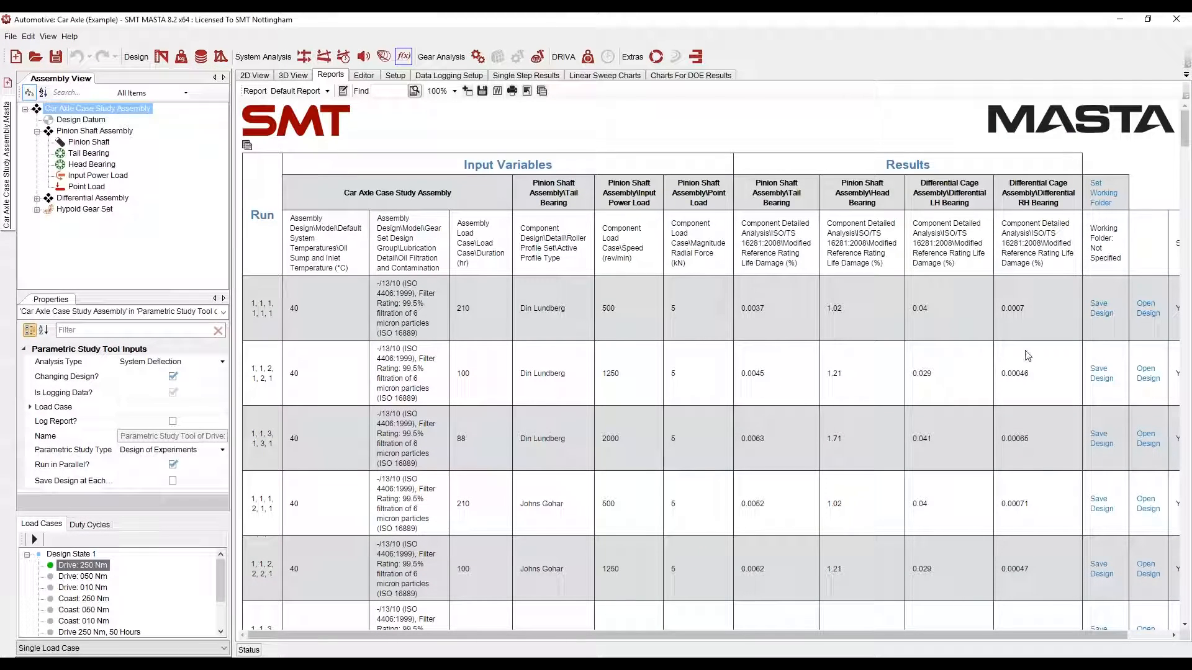
Step: Show the DOE Main Effects chart of the Tail Bearing's life damage against the assembly's Oil Sump and Inlet Temperature
click(681, 75)
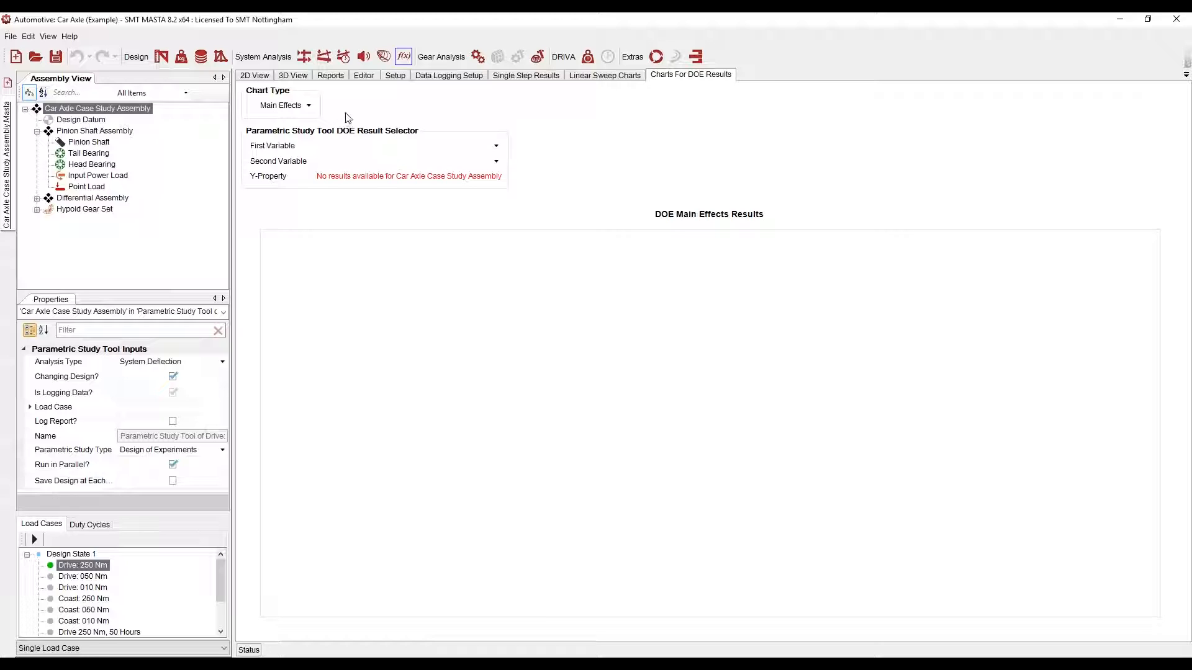
click(294, 106)
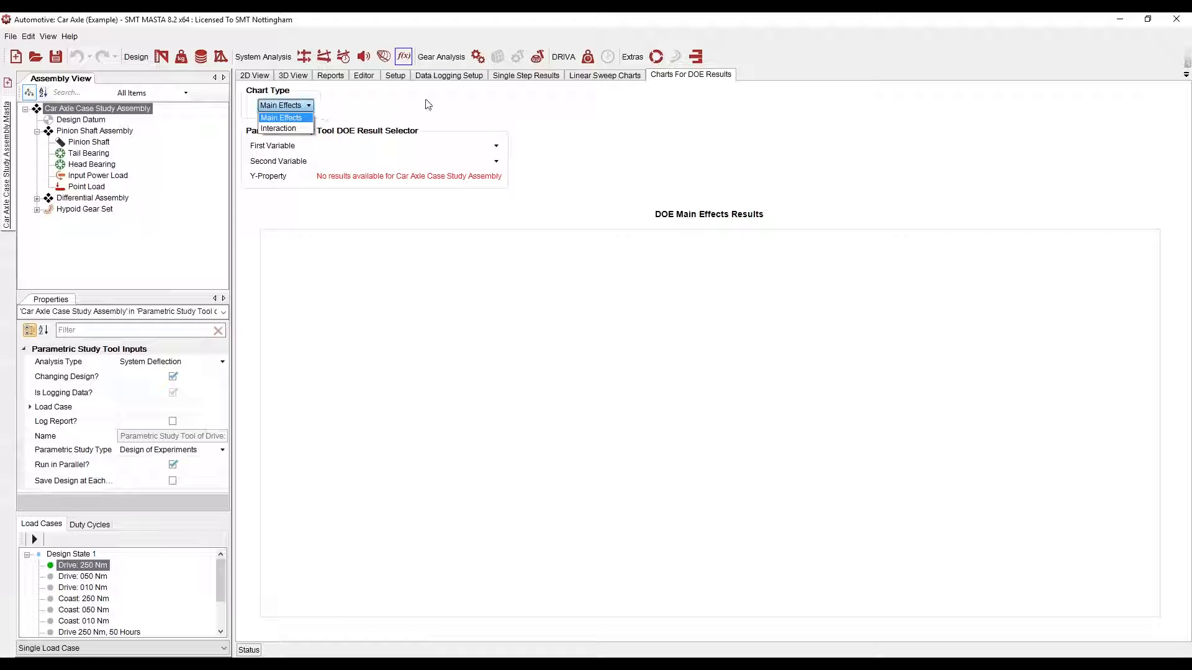
click(294, 107)
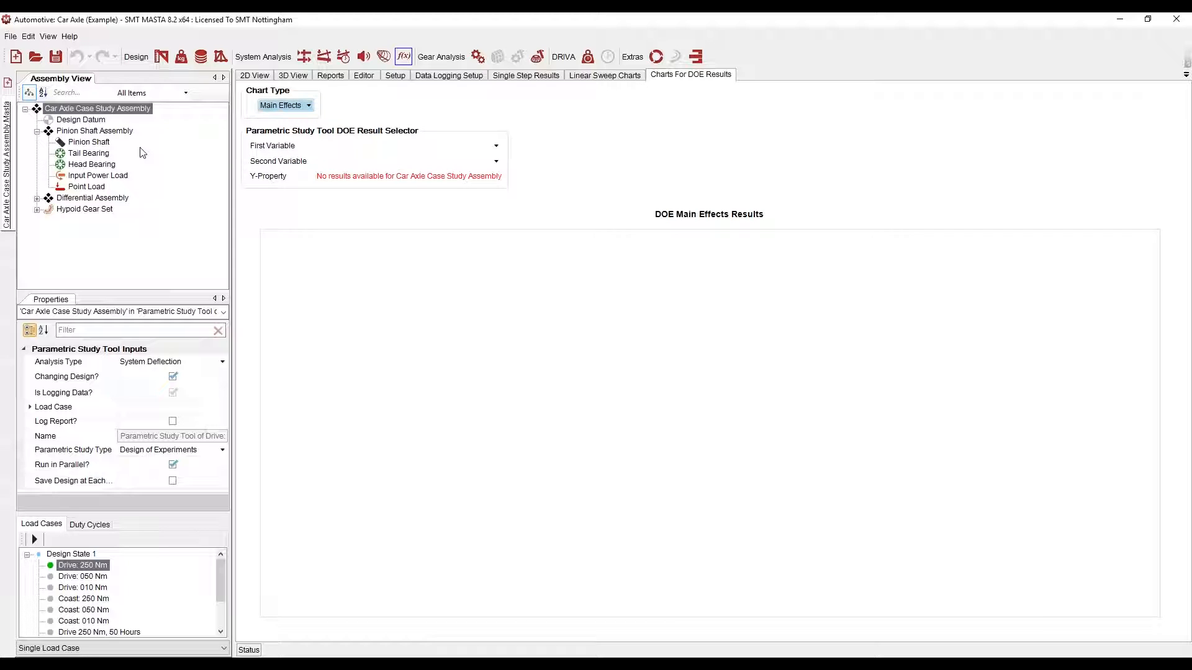
click(93, 154)
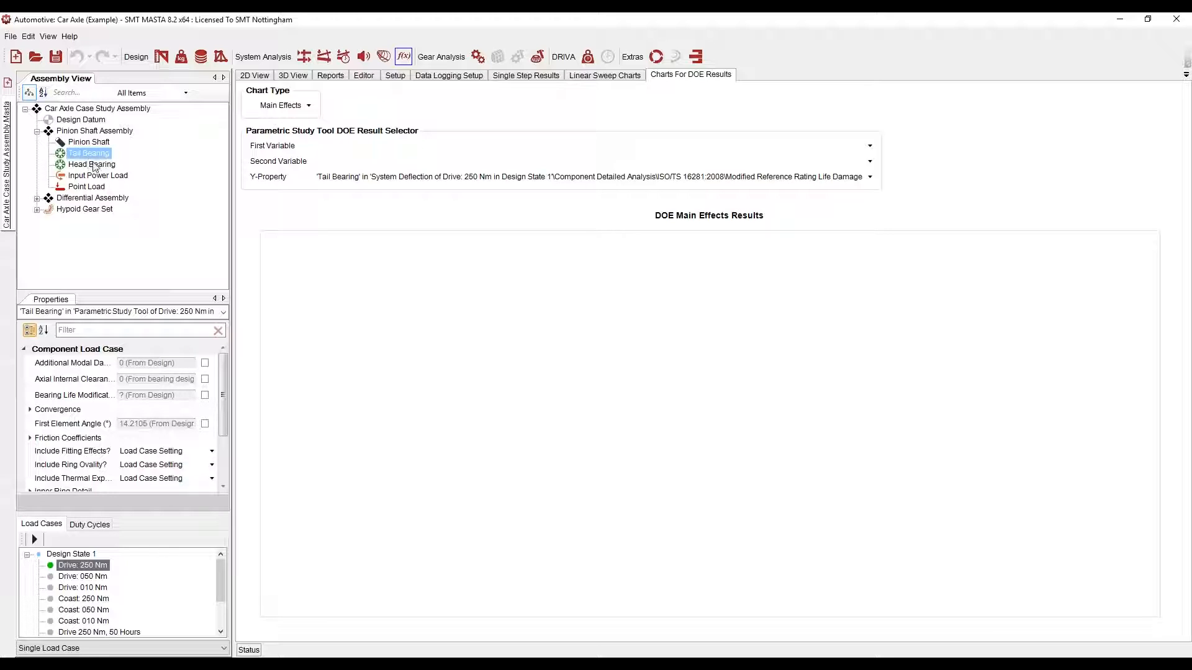
click(450, 147)
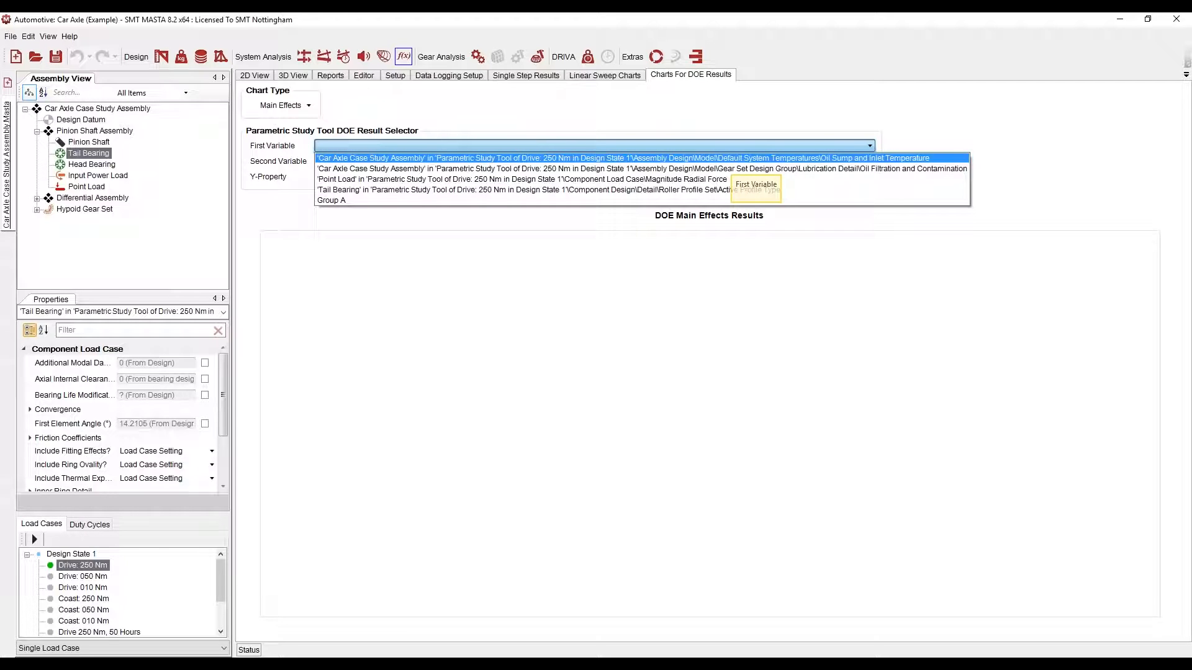
click(731, 159)
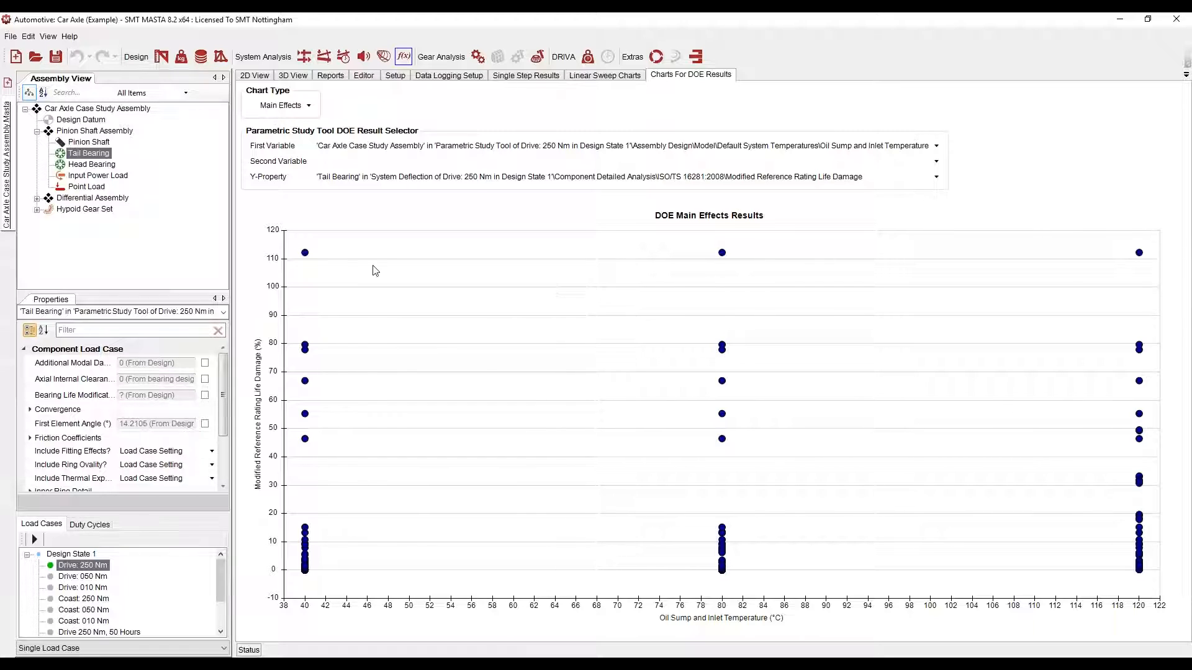
Step: Plot the Tail Bearing's main effects against Oil Filtration and Contamination and against the Point Load's Magnitude Radial Force
click(577, 148)
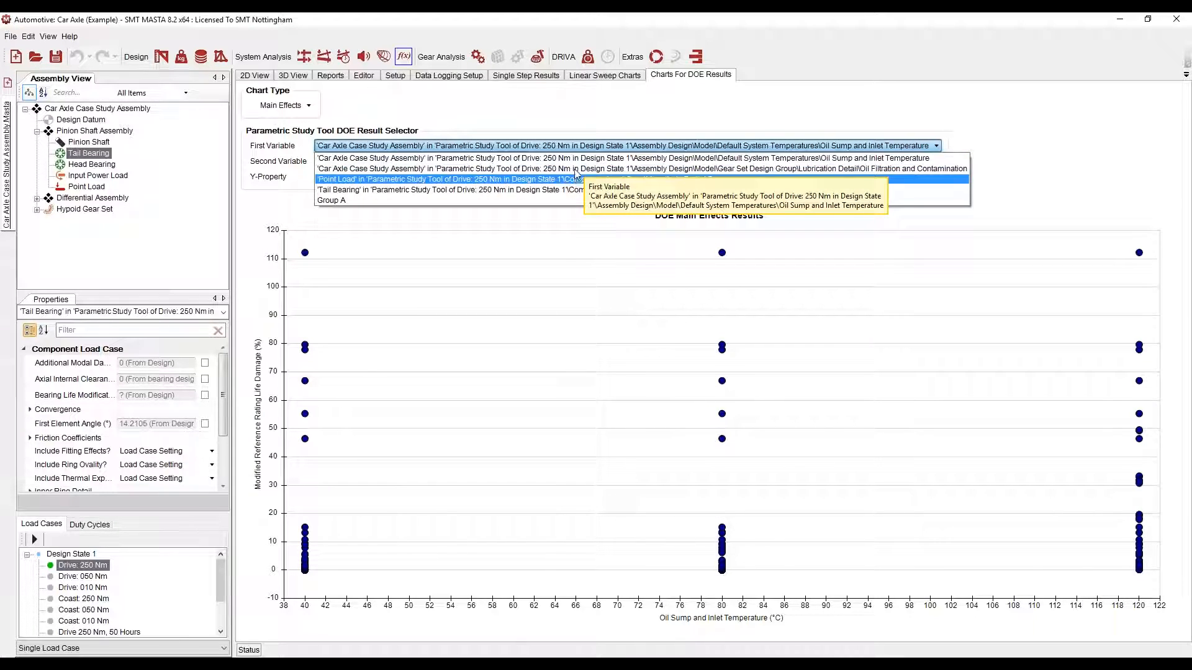
click(577, 169)
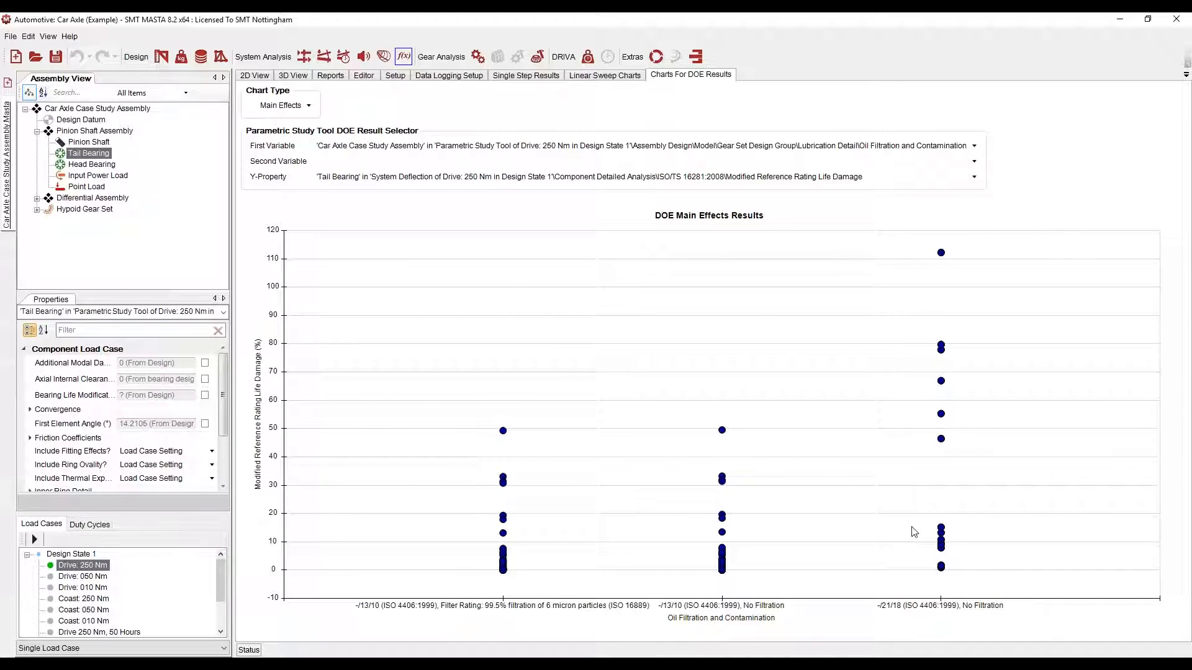
click(723, 146)
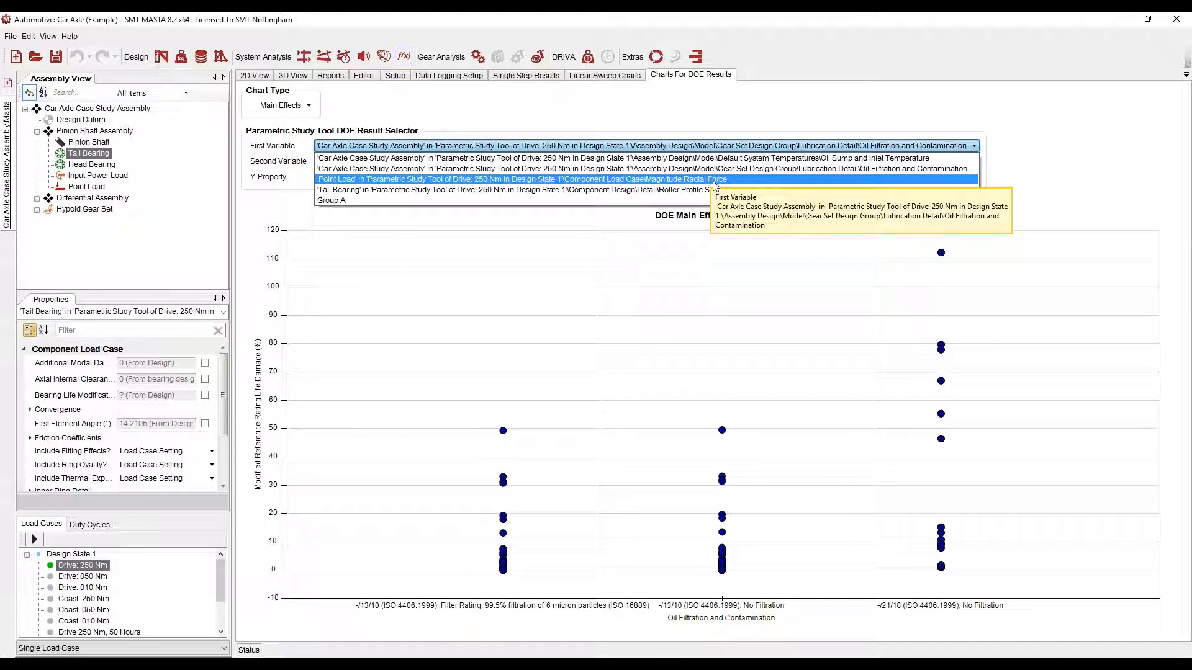
click(714, 180)
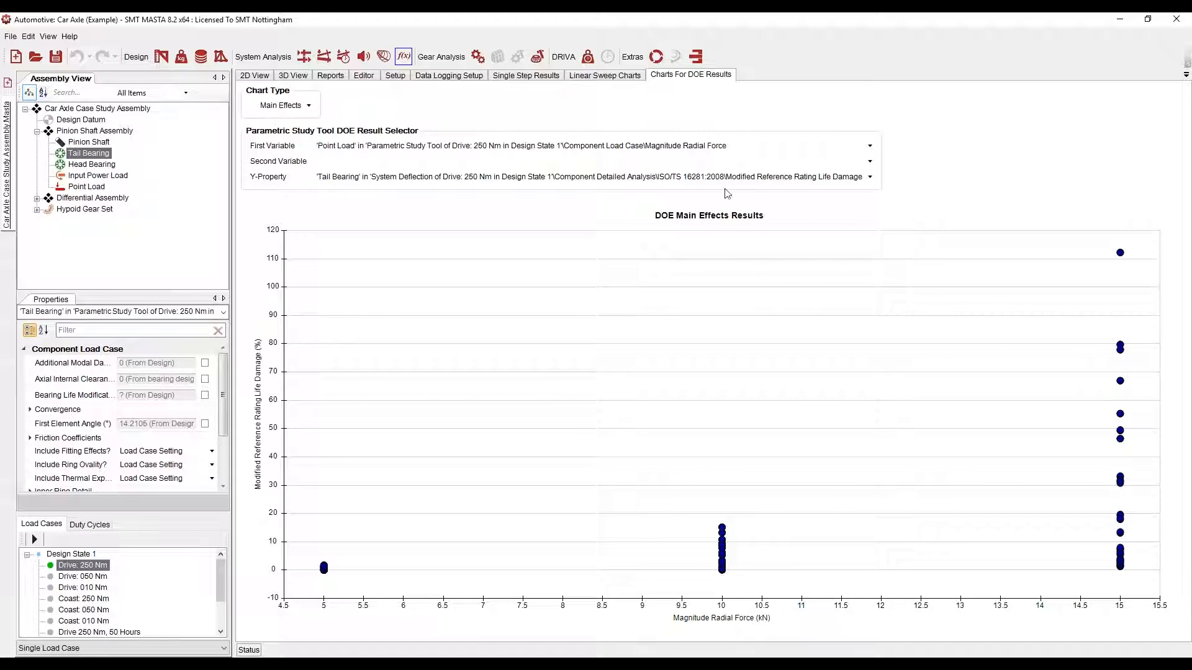
Step: Show an Interaction chart with Oil Sump and Inlet Temperature as first variable and the Point Load's Magnitude Radial Force as second
click(286, 108)
click(280, 116)
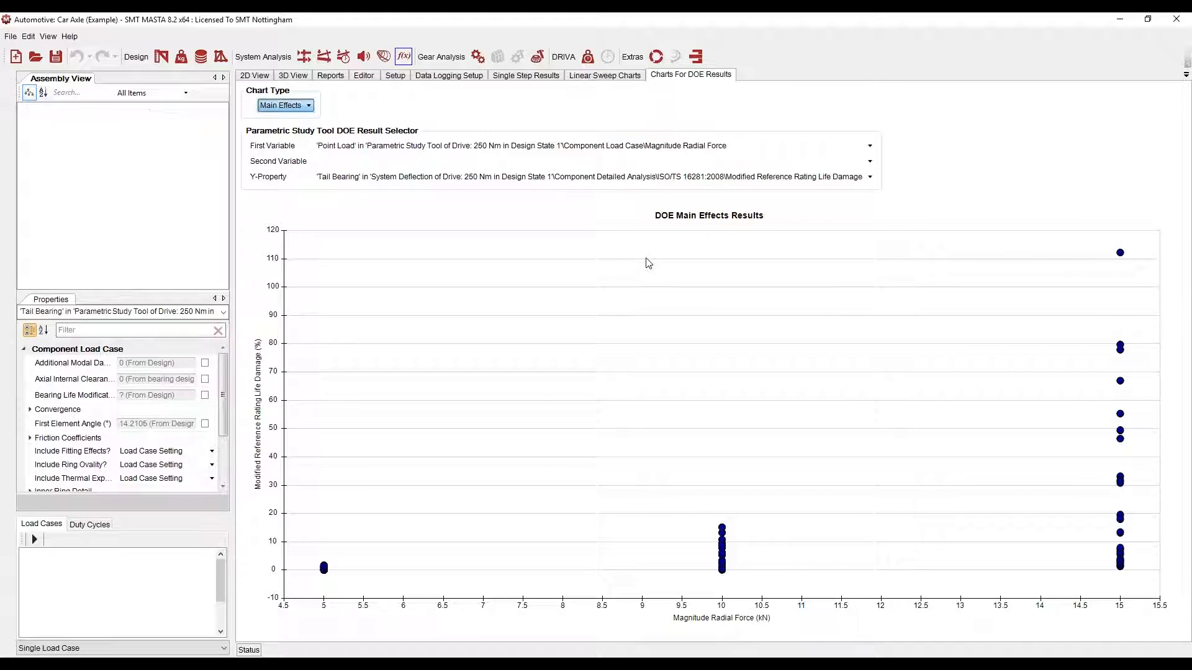
click(568, 146)
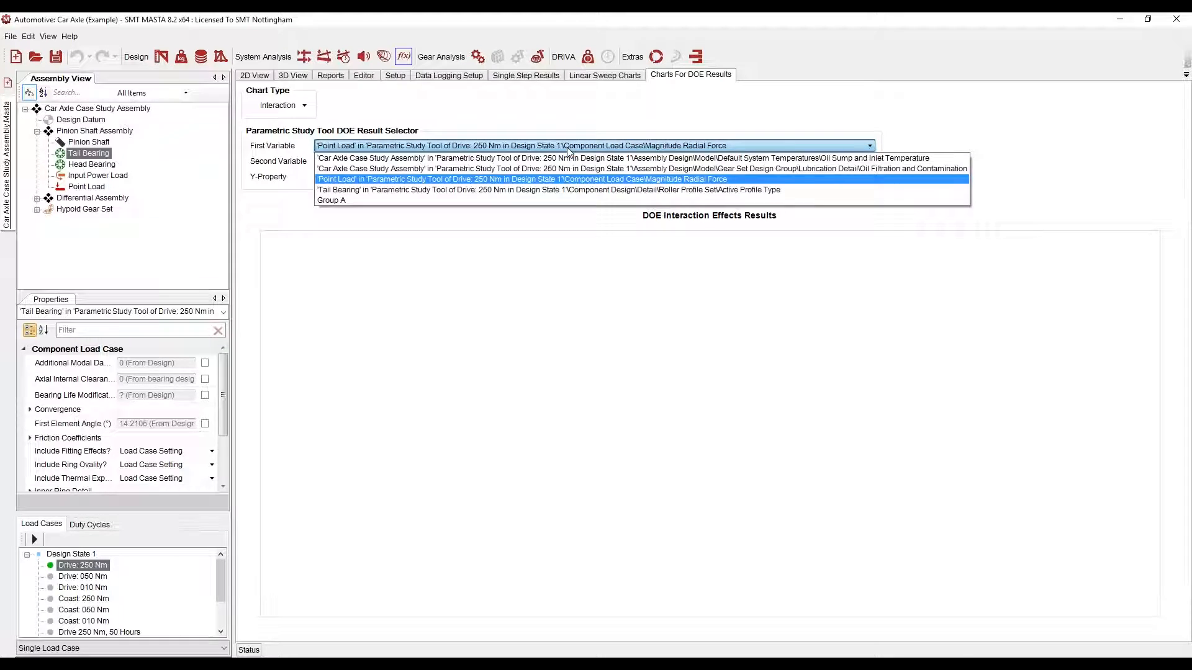
click(673, 160)
click(667, 161)
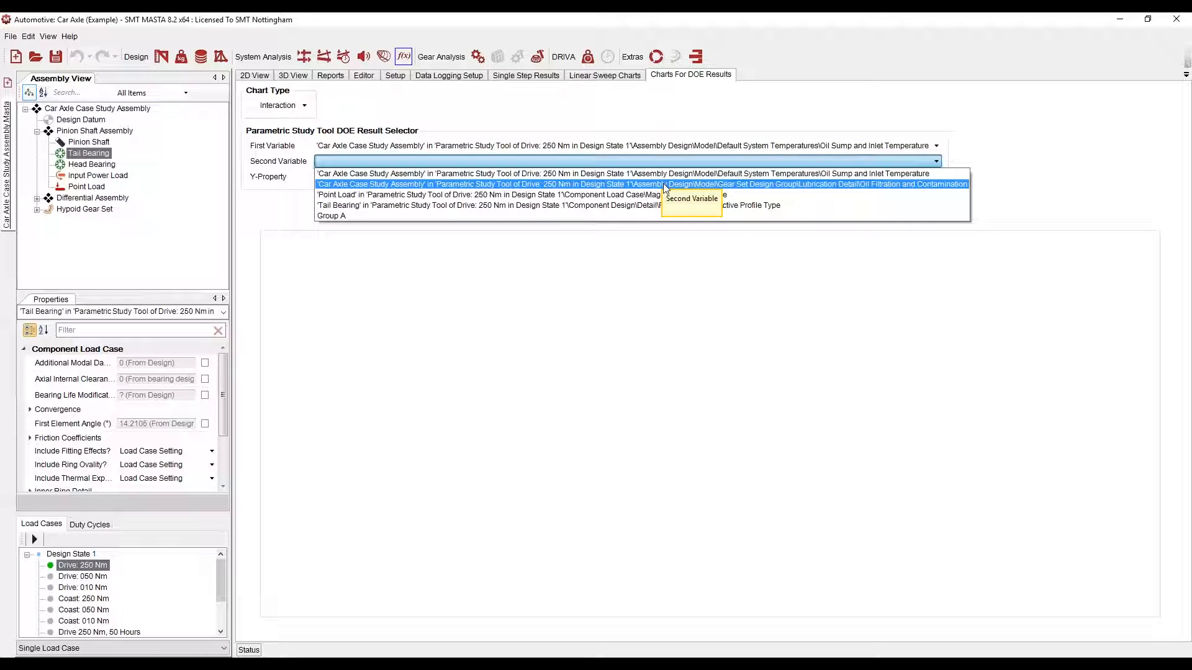
click(619, 202)
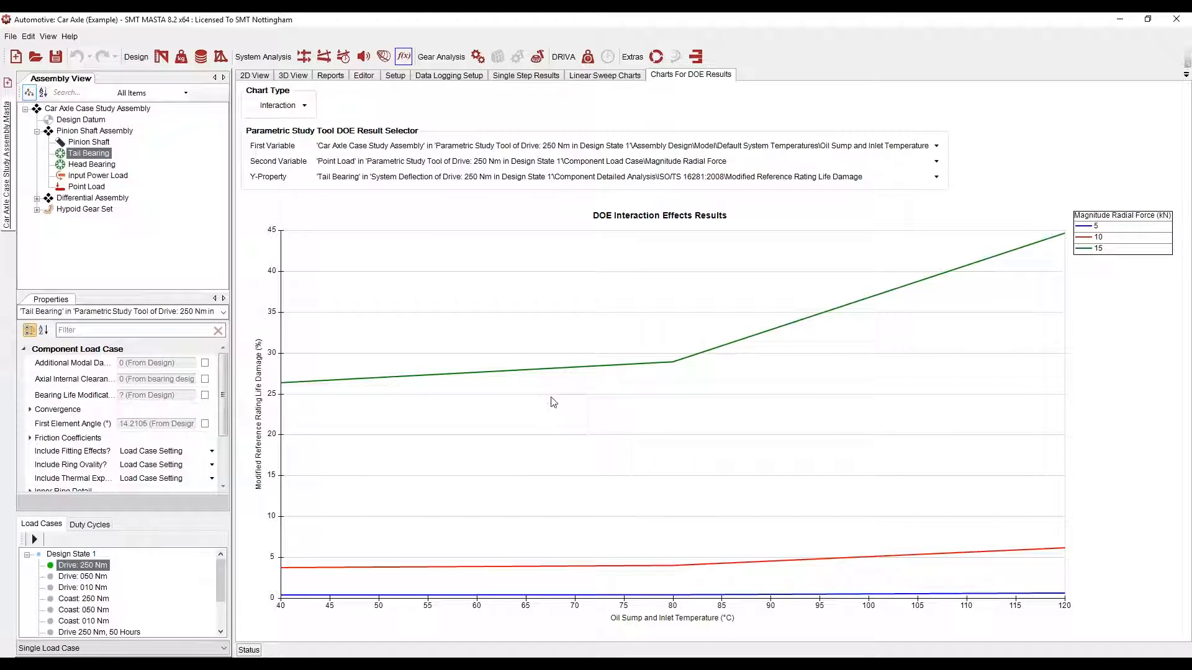
Step: Change the Interaction chart's second variable to Group A
click(679, 164)
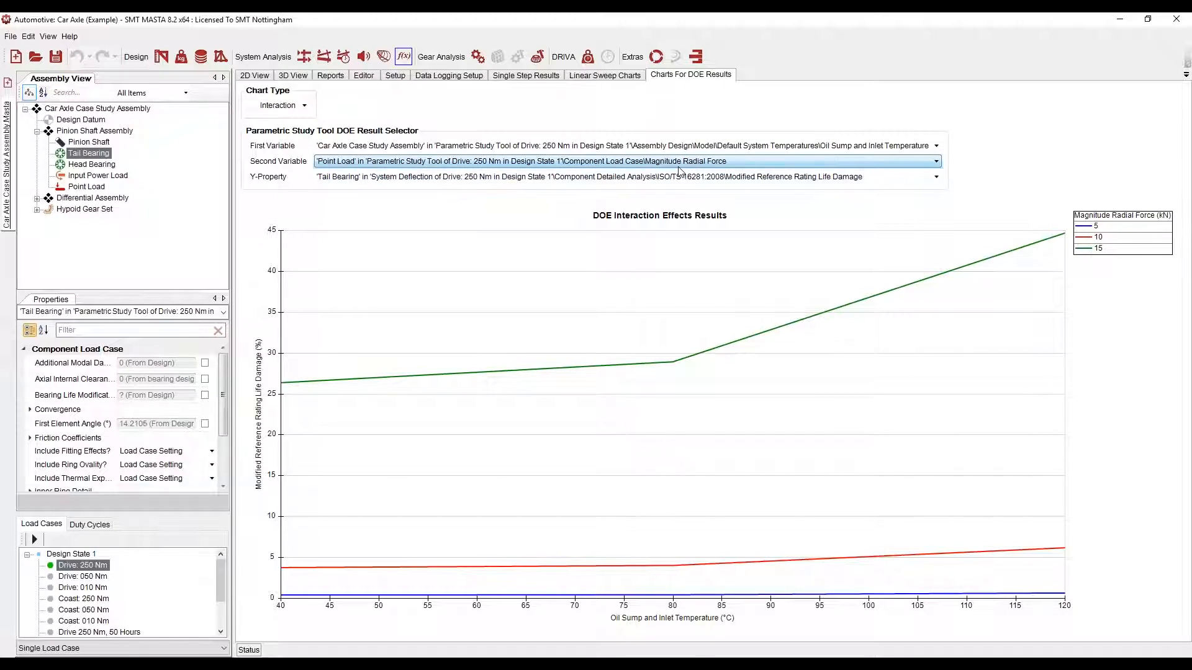
click(679, 164)
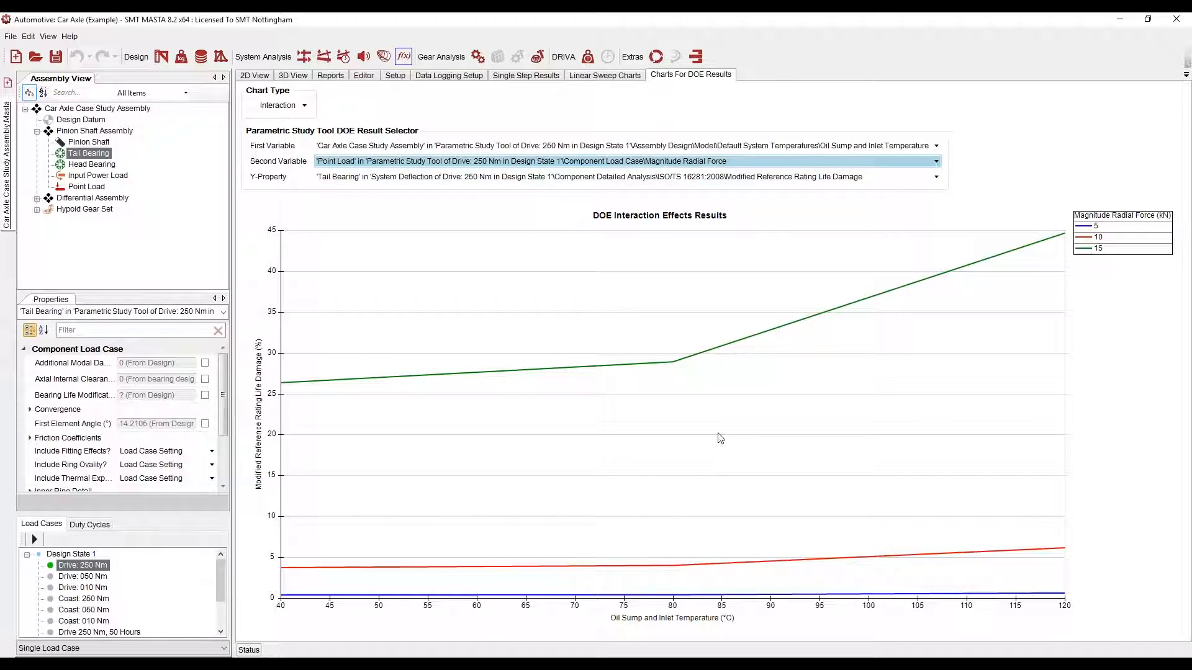
click(661, 162)
click(647, 215)
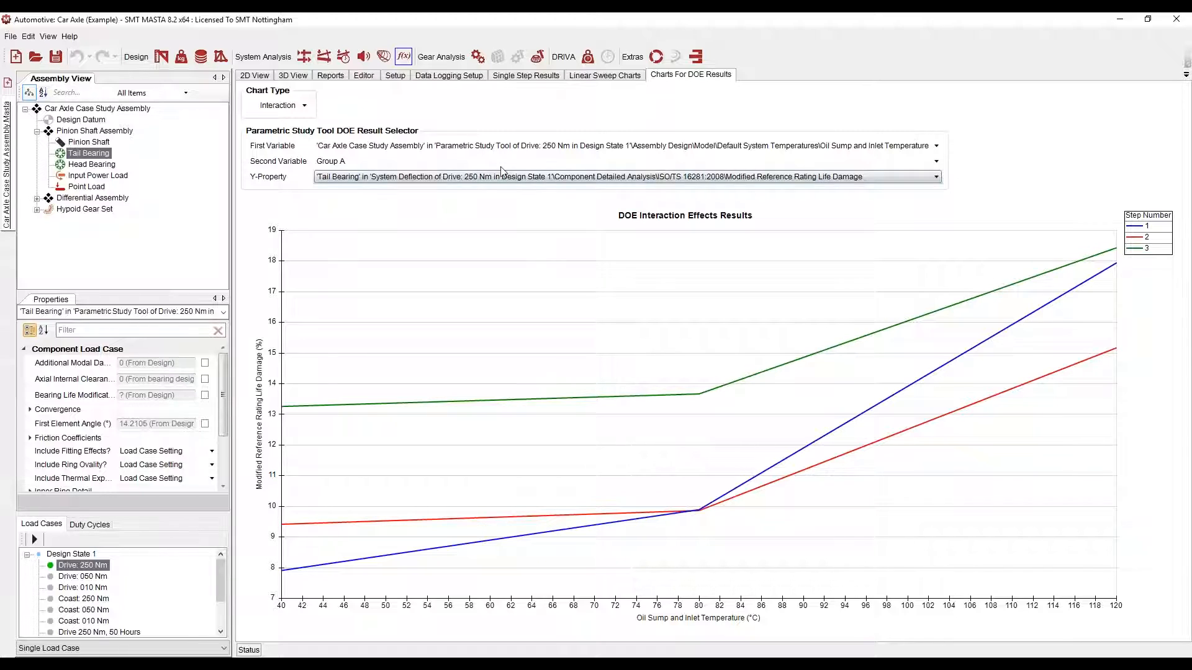
Step: Open the Simple Housing example design from the Components examples
click(9, 37)
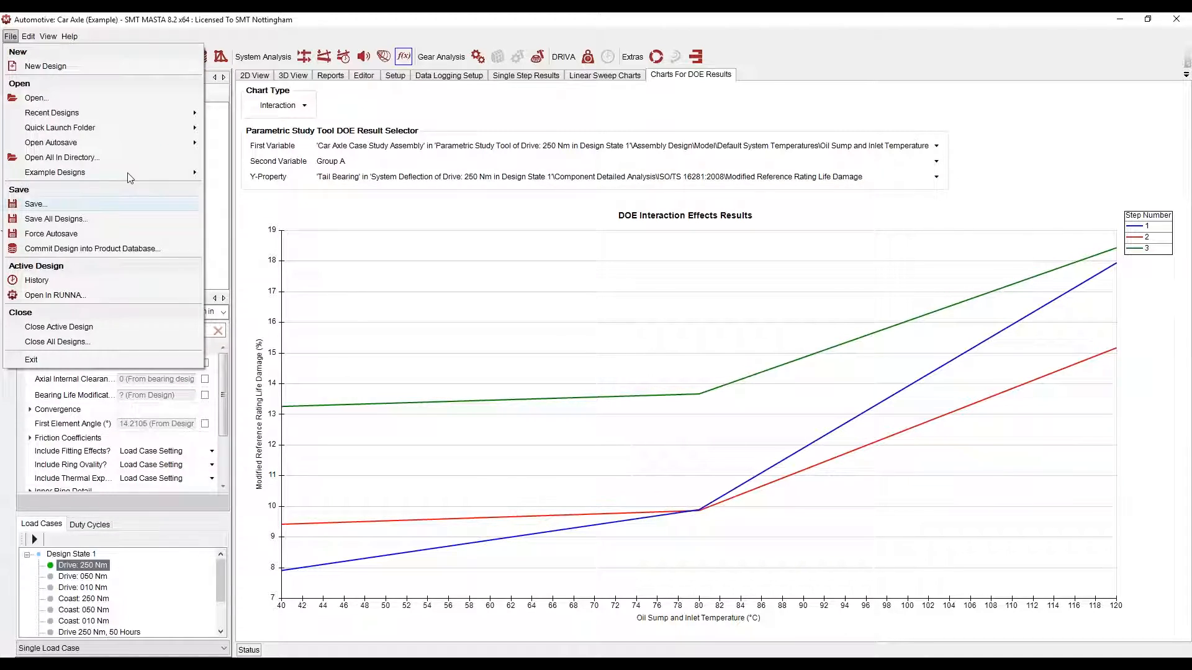
mouse_move(124, 173)
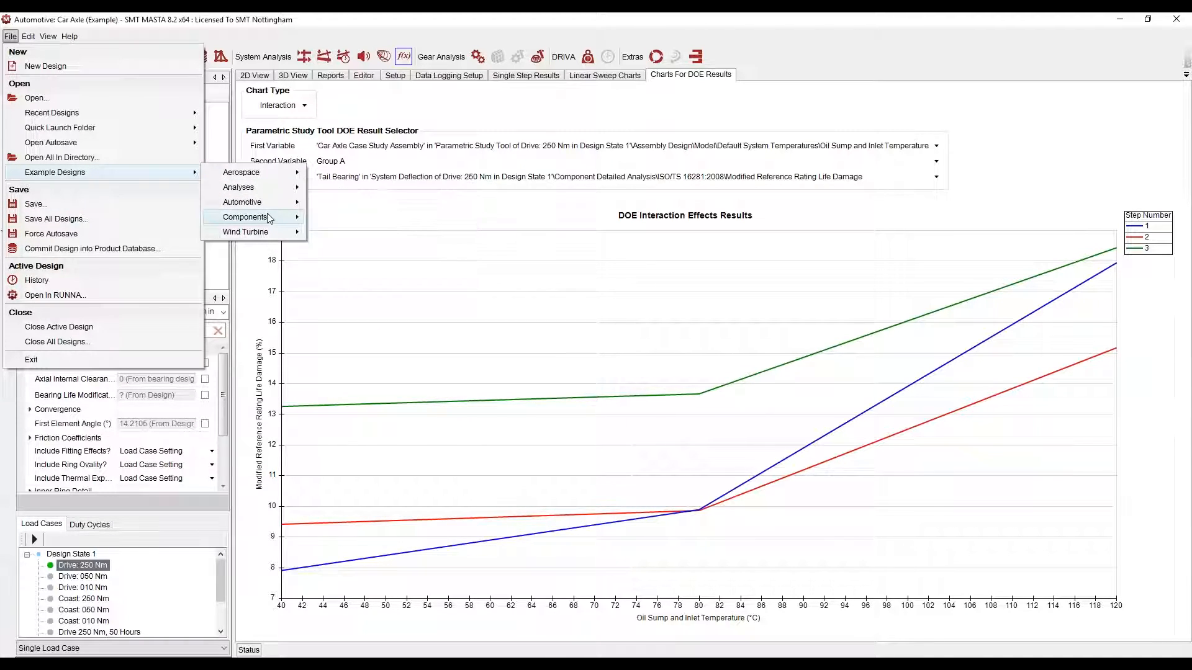
mouse_move(268, 203)
click(372, 299)
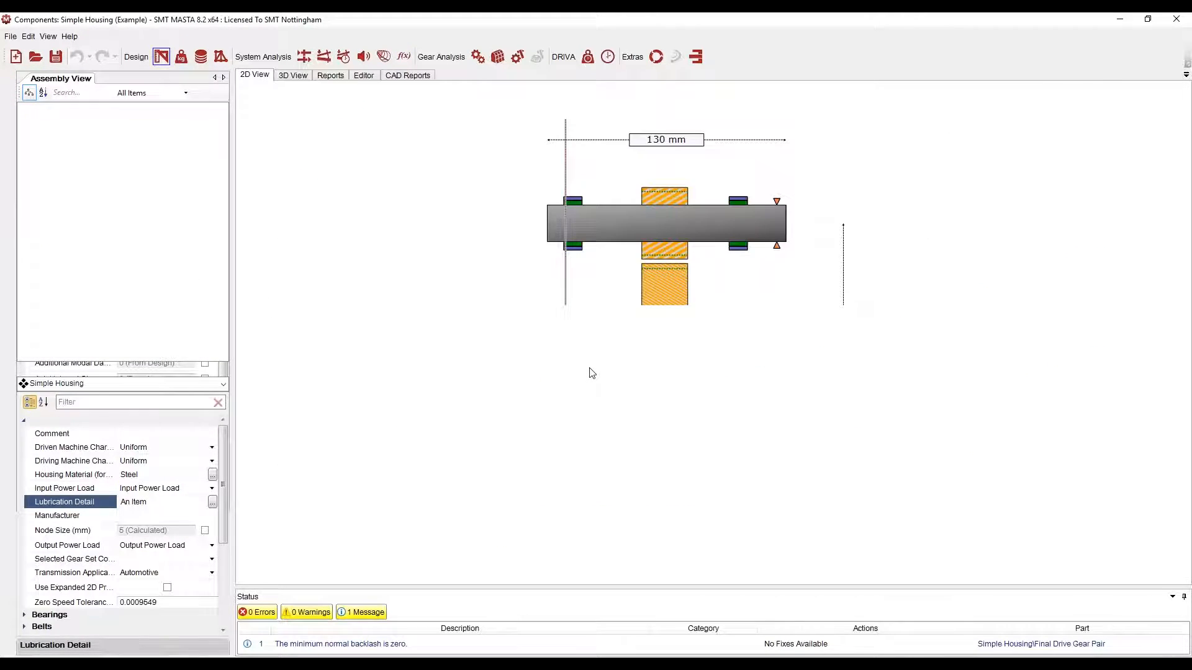
Step: Open the design in RUNNA, saving it first as Simple Housing in the C:\SMT folder
click(11, 37)
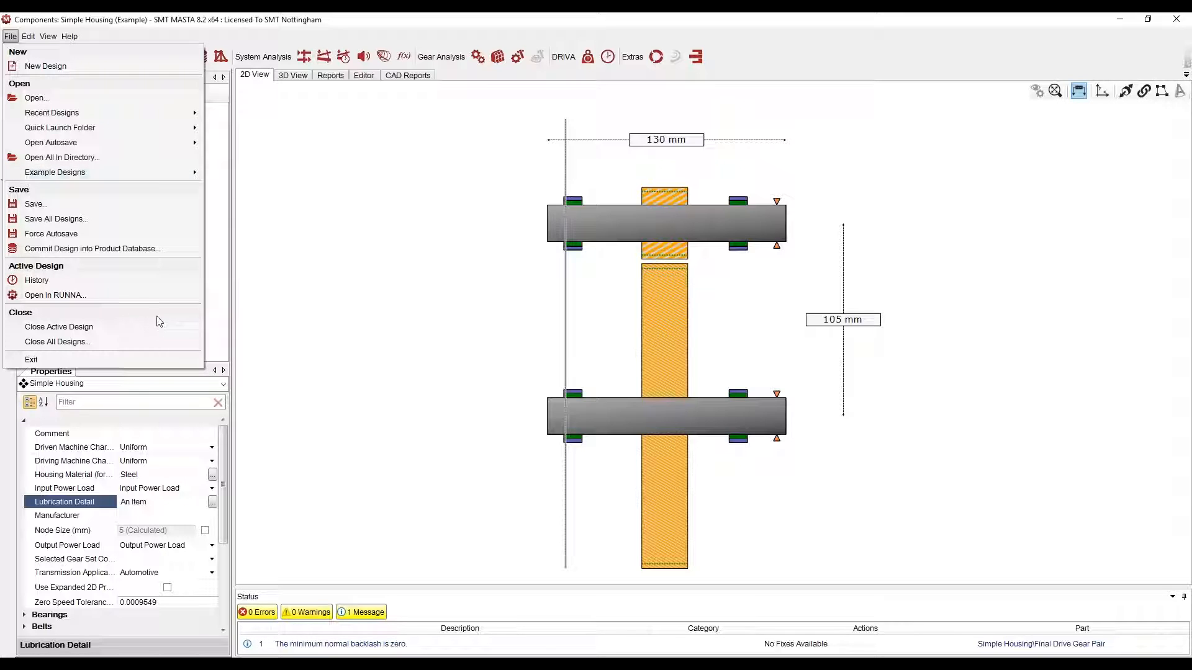
click(88, 296)
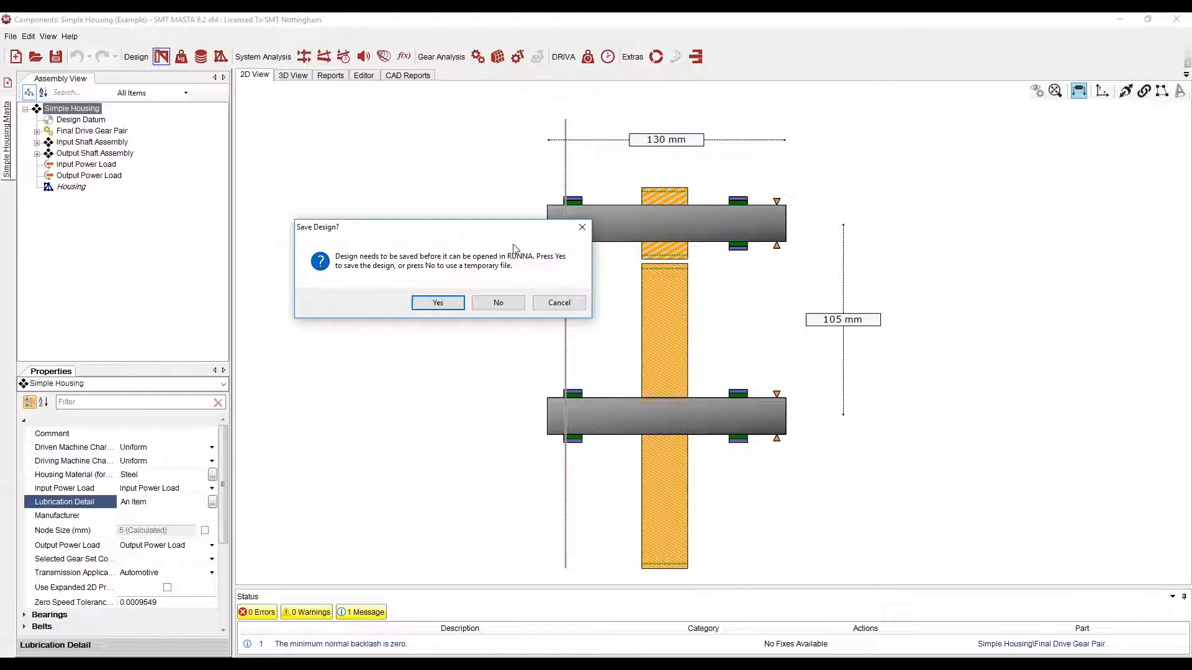
click(450, 303)
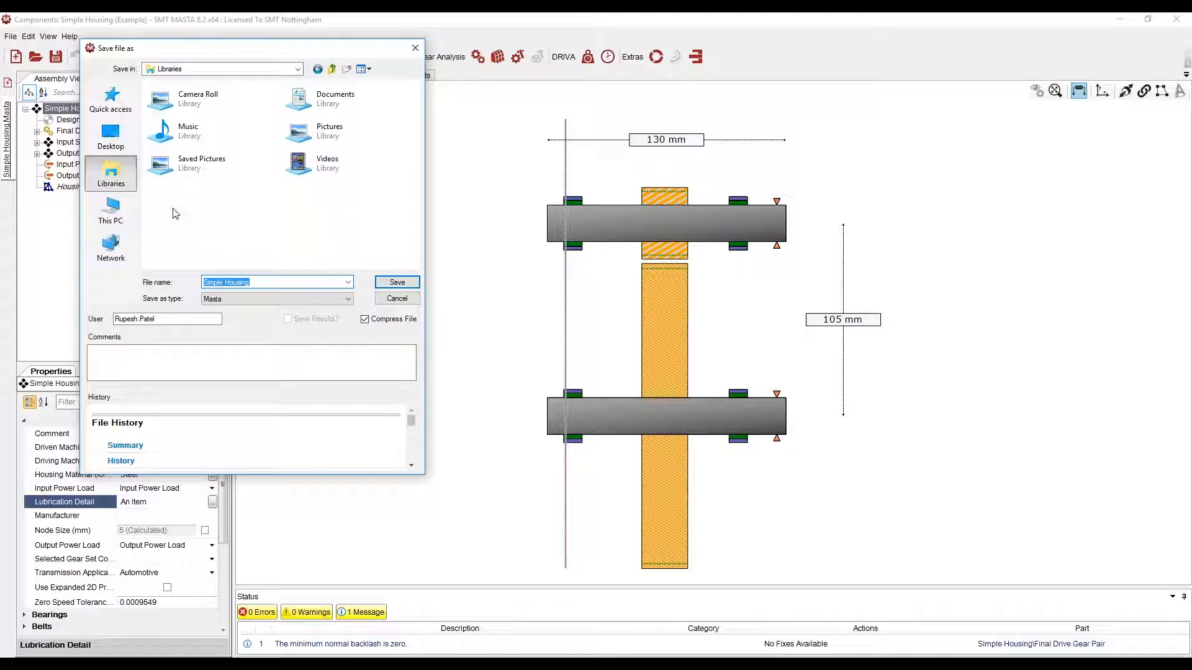
drag(243, 51, 276, 71)
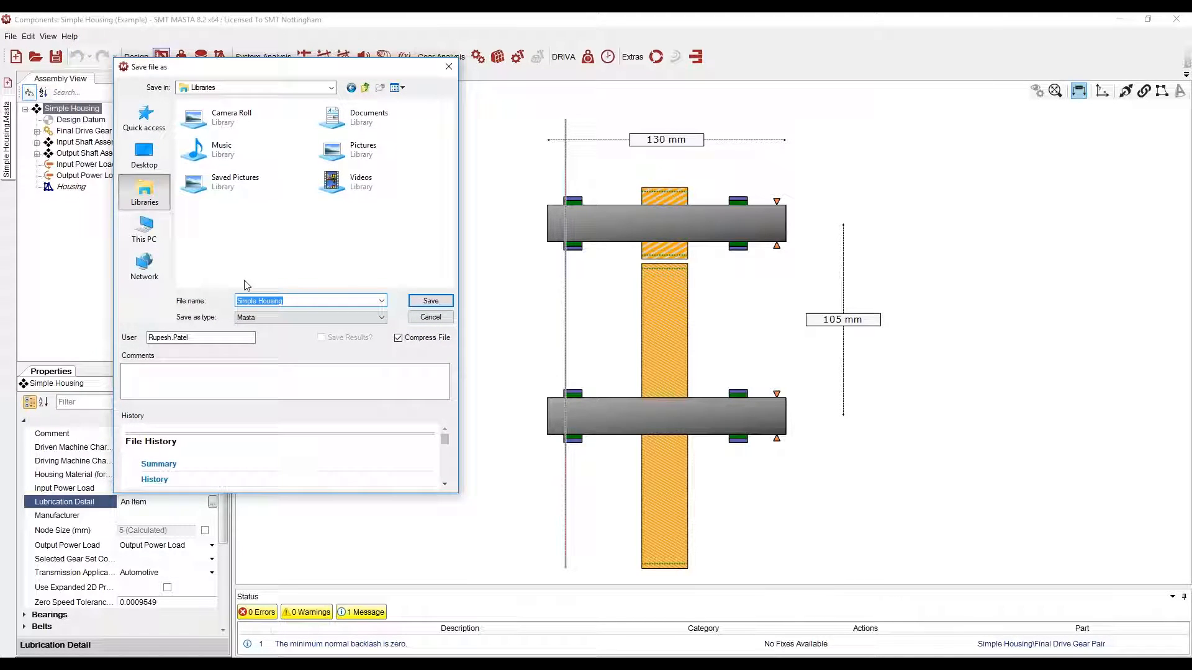
click(154, 234)
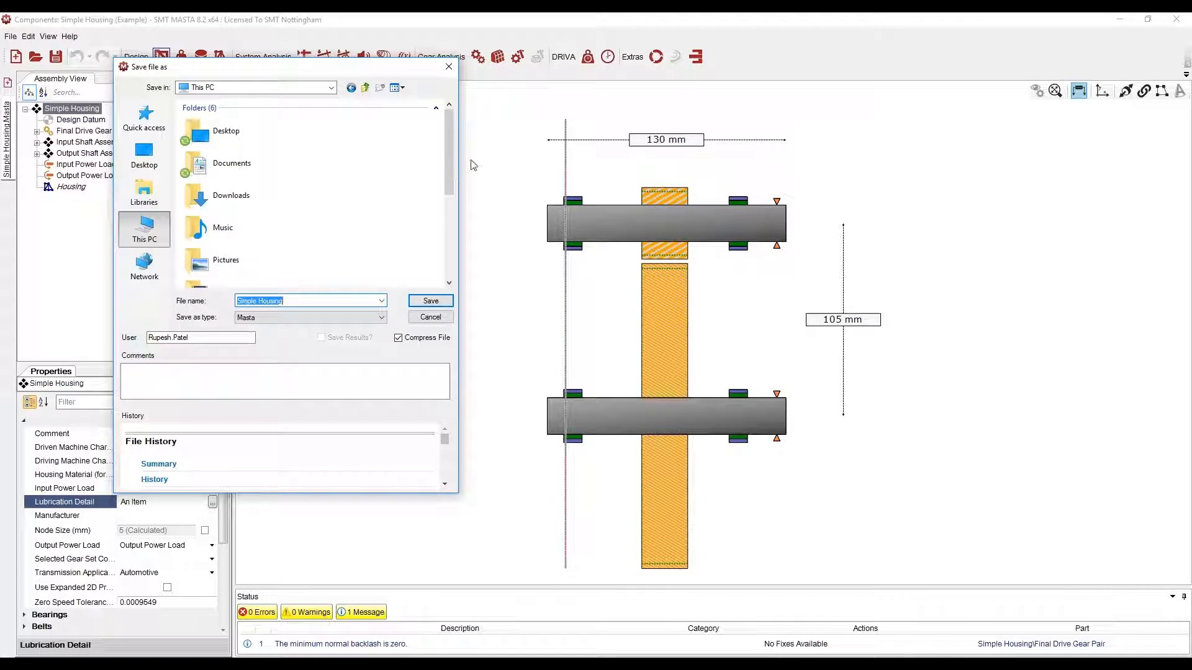
drag(445, 177, 442, 229)
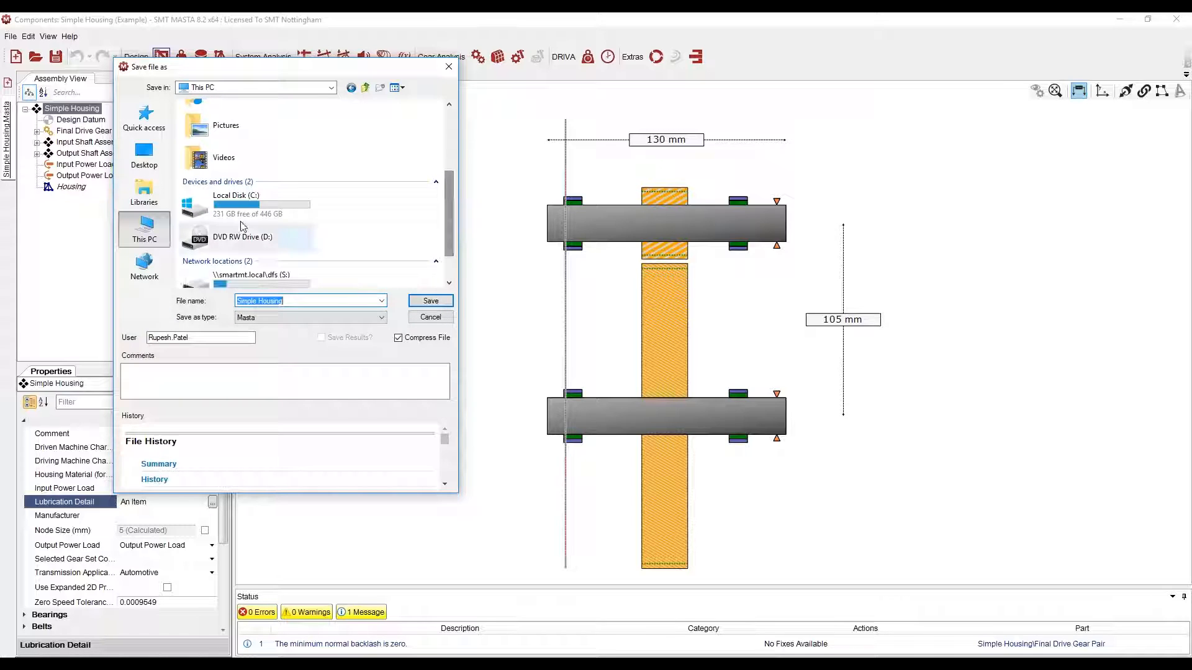
double_click(235, 204)
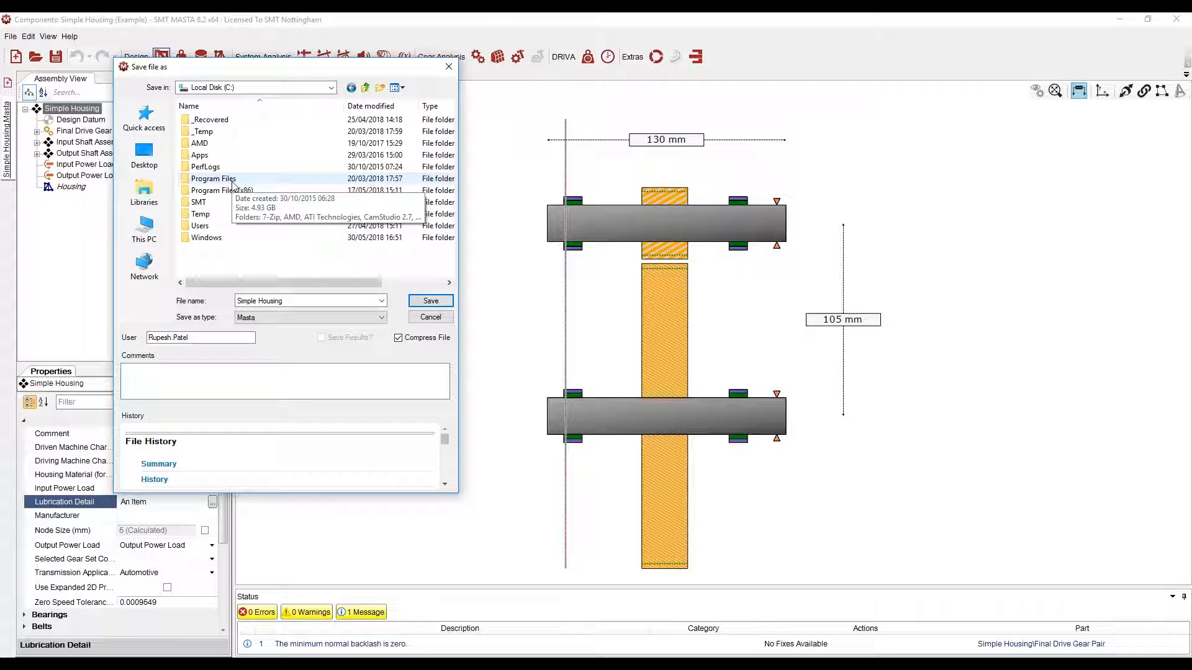
double_click(227, 203)
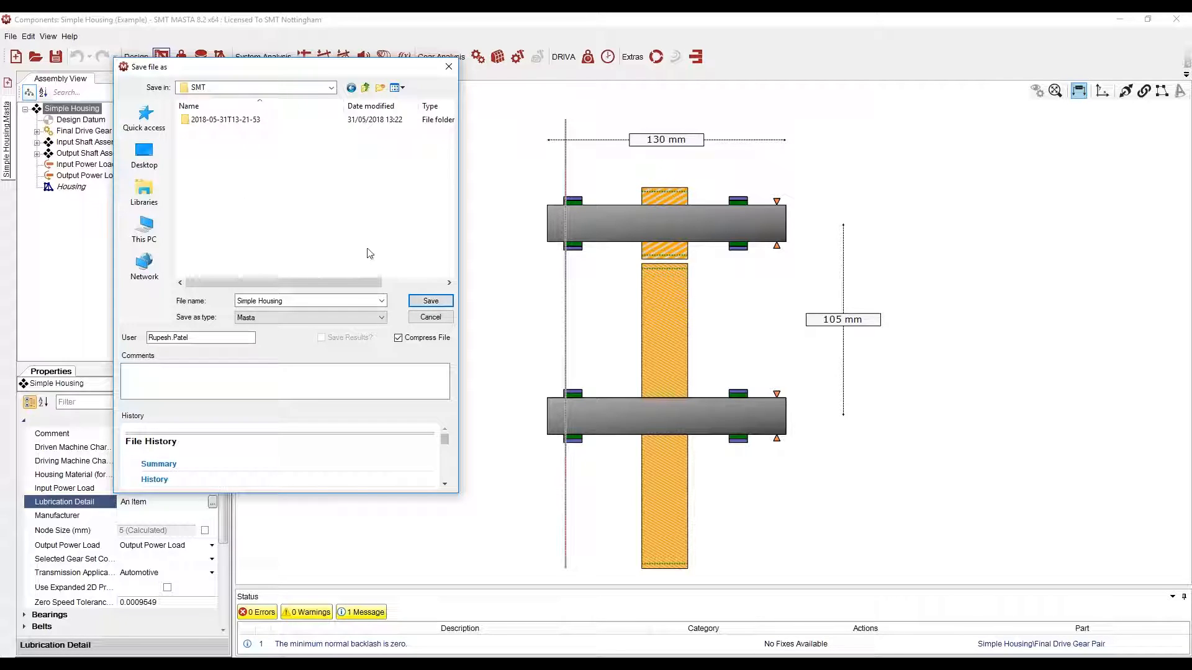
click(431, 301)
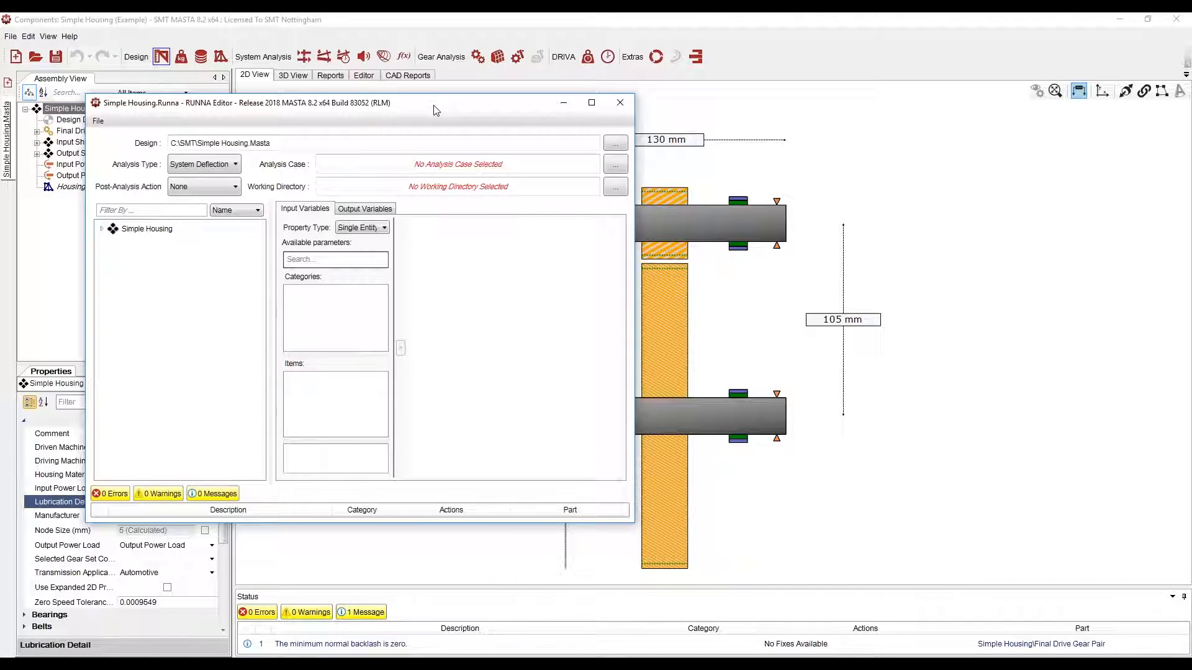
Step: Set the RUNNA analysis case to the load case "450 Nm Drive: ~1st full torque" of New Design State
drag(433, 107, 445, 109)
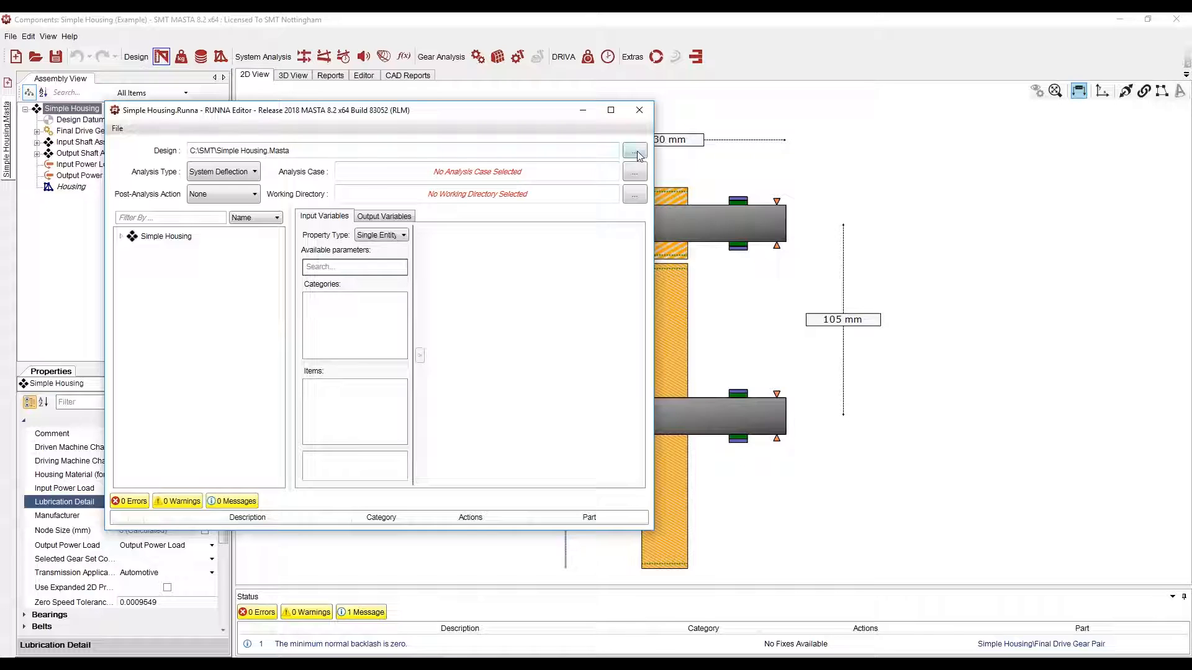
drag(392, 110, 417, 118)
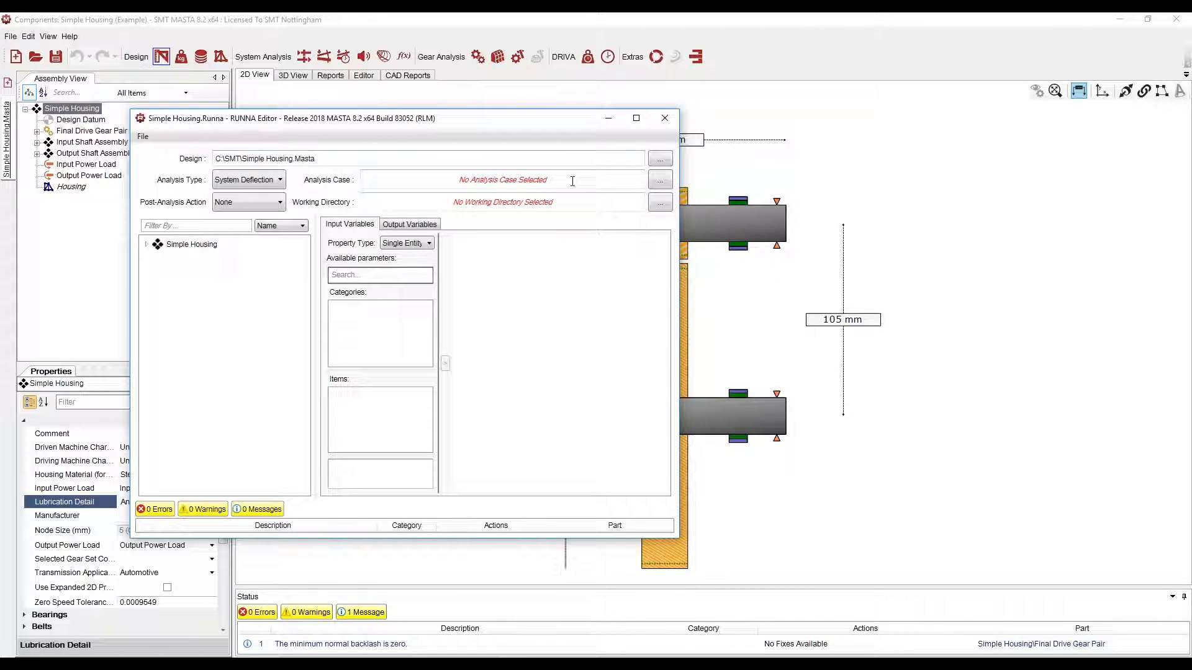
click(660, 180)
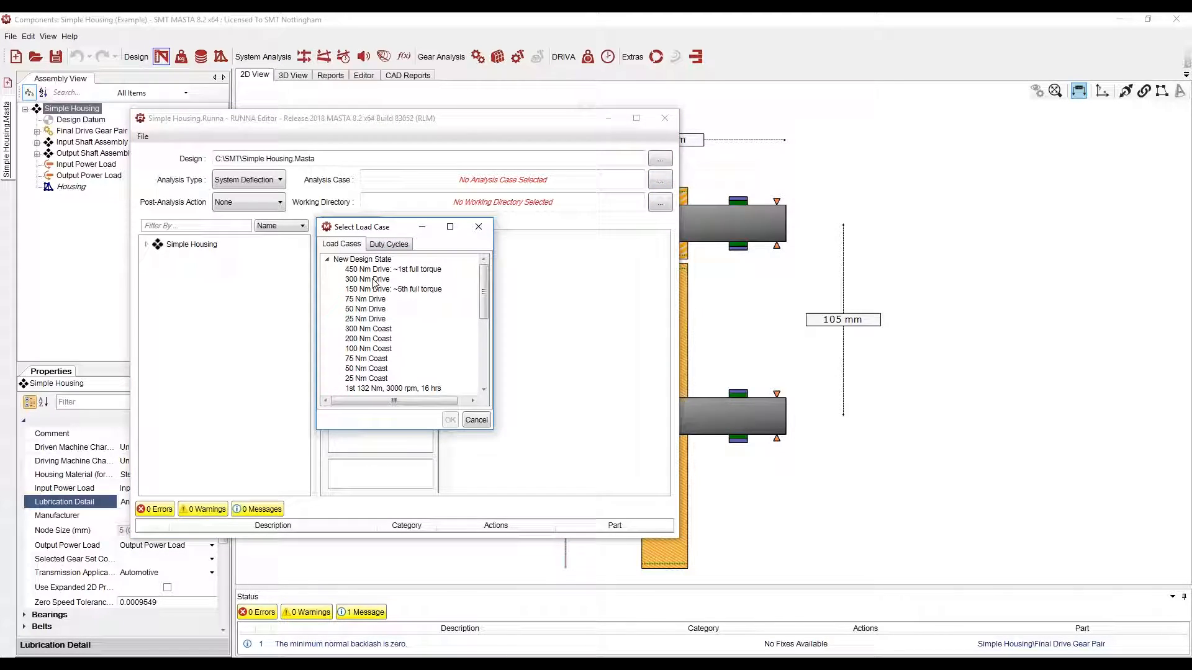
click(383, 271)
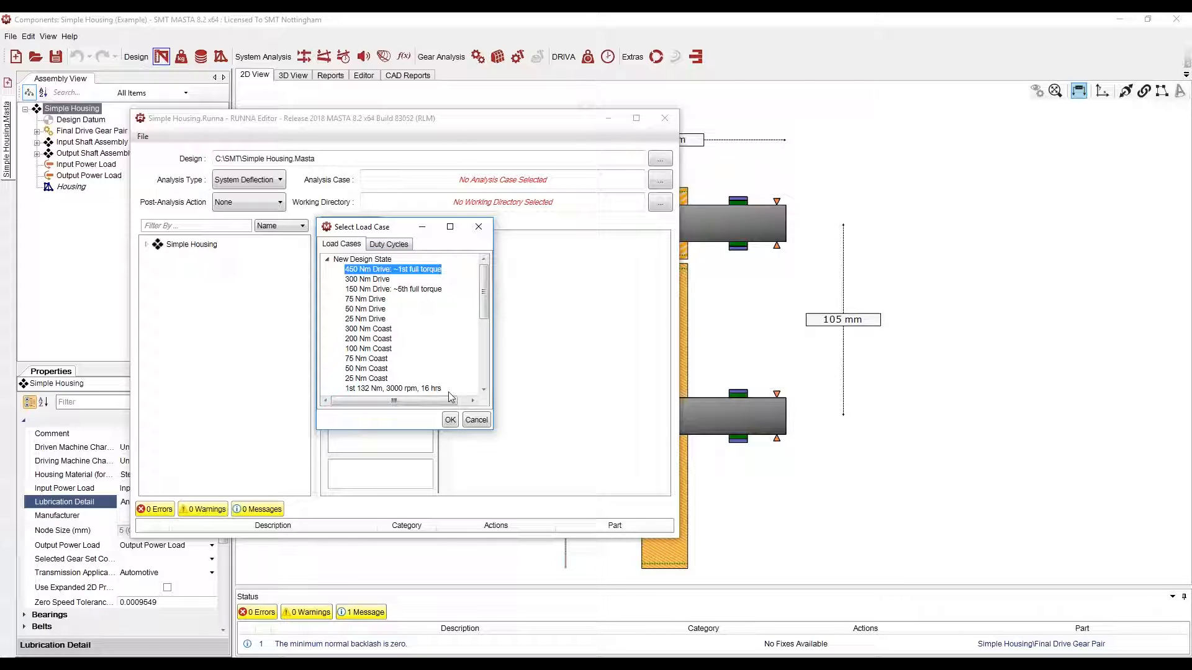
click(450, 420)
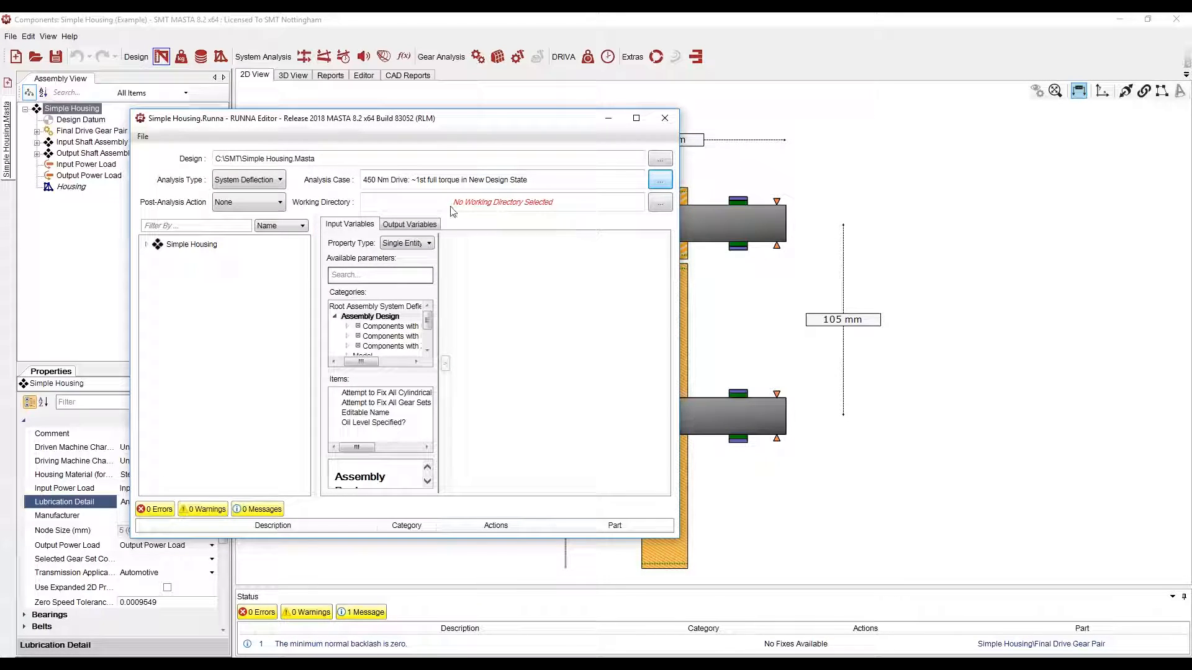
Step: Create a folder named RUNNA Files inside C:\SMT and set it as the working directory
click(660, 207)
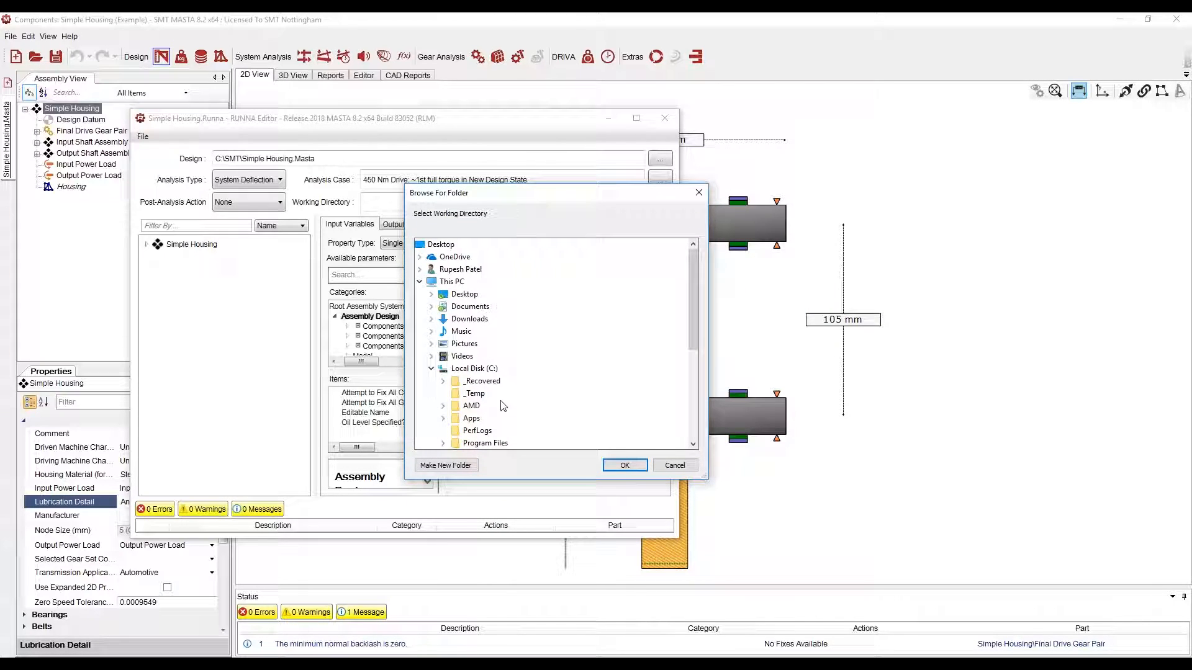
scroll(449, 406, down, 2)
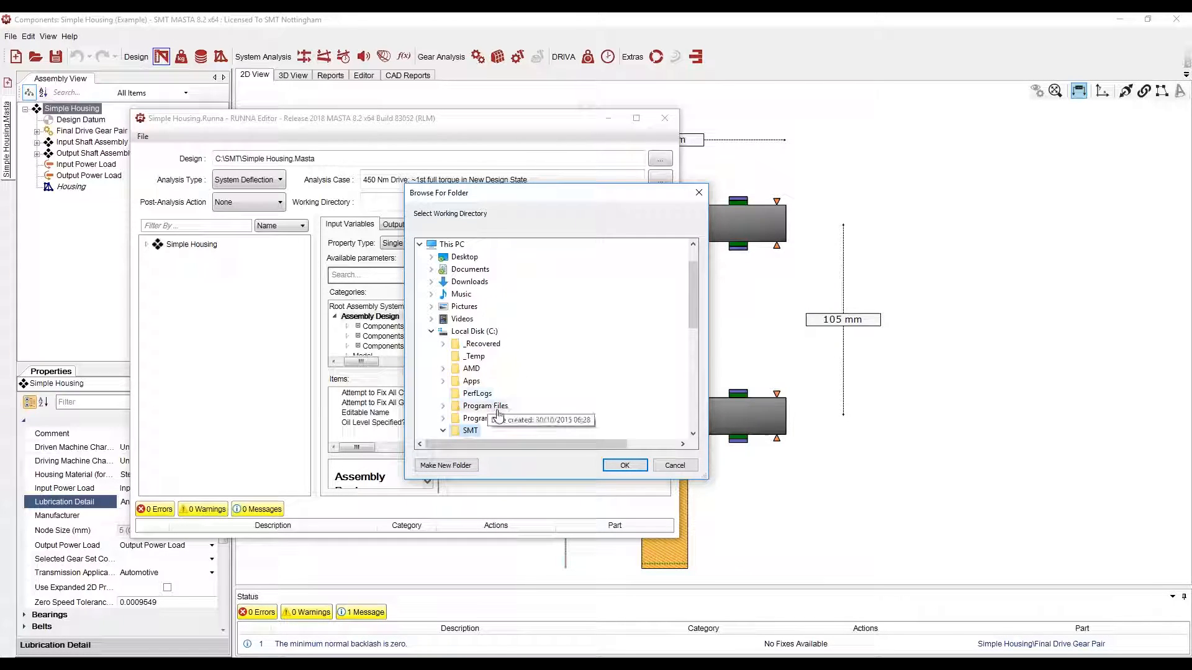
click(469, 393)
click(455, 370)
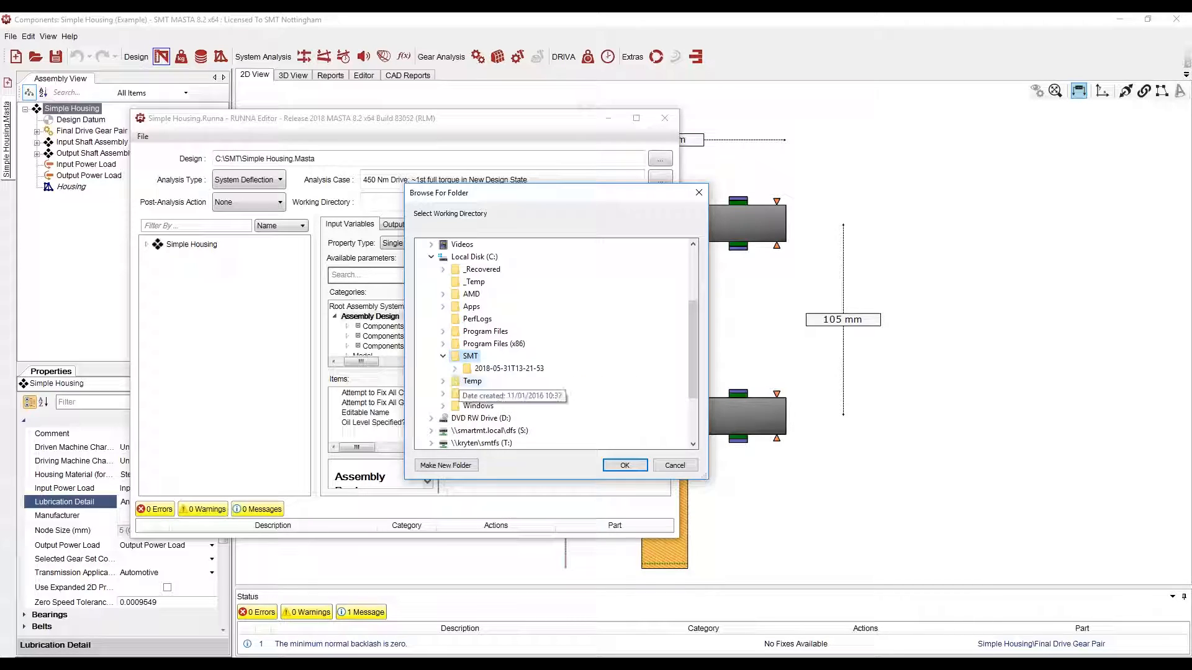
right_click(468, 356)
mouse_move(558, 329)
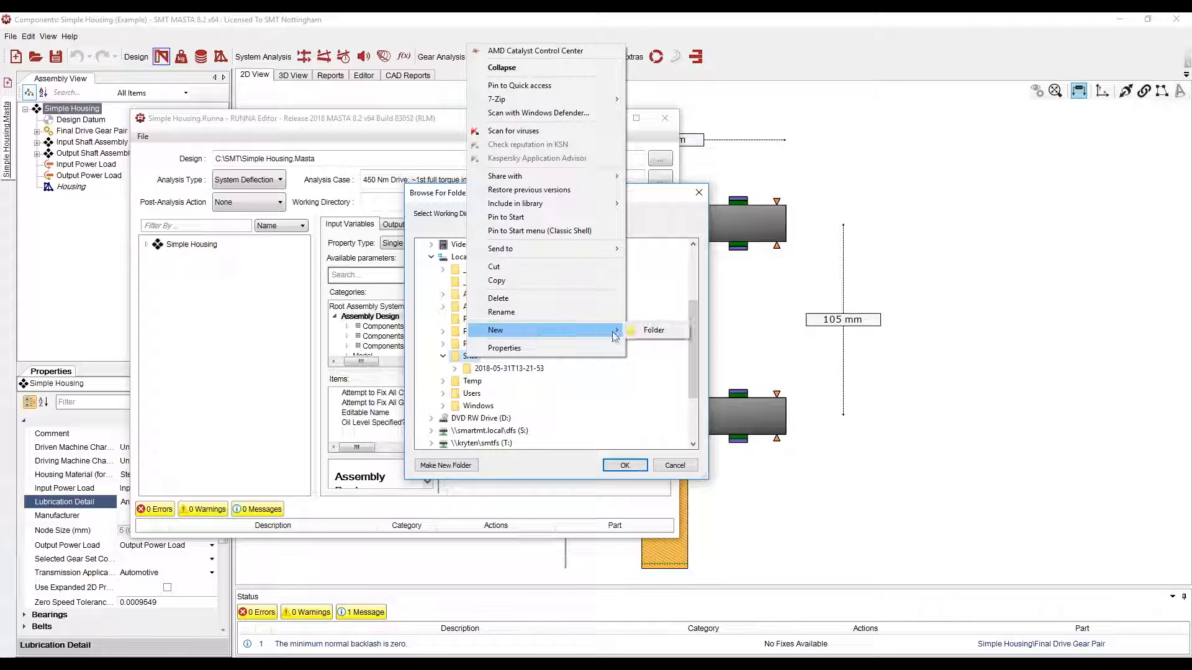
click(651, 331)
text(RUNNA Files)
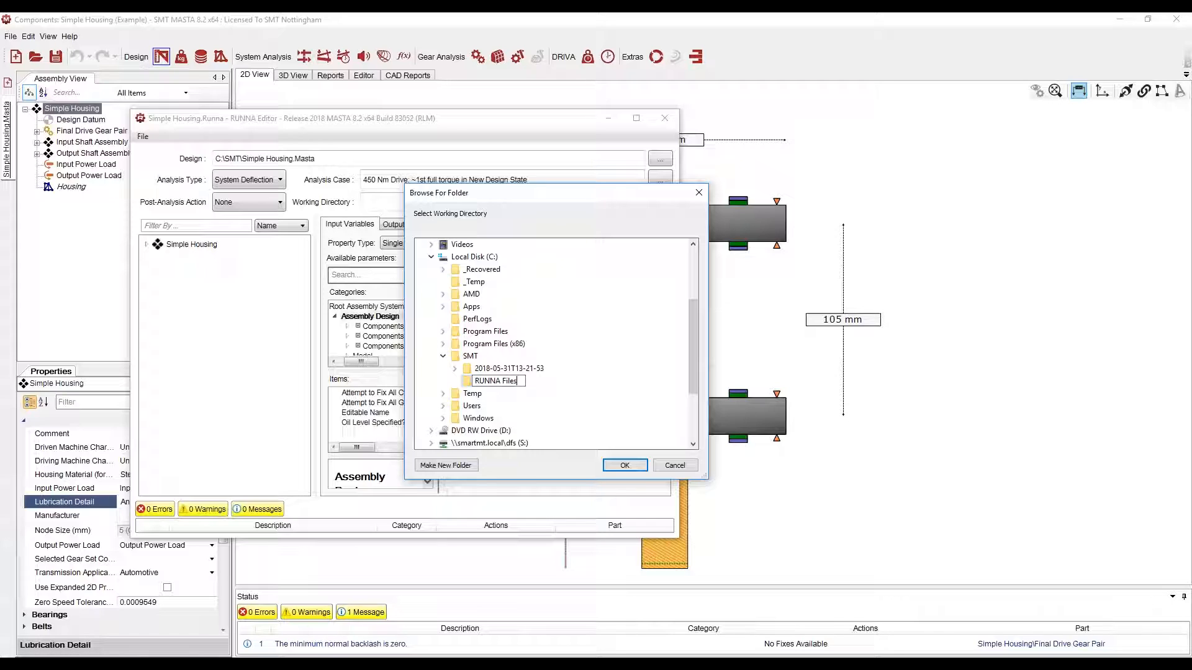
key(Return)
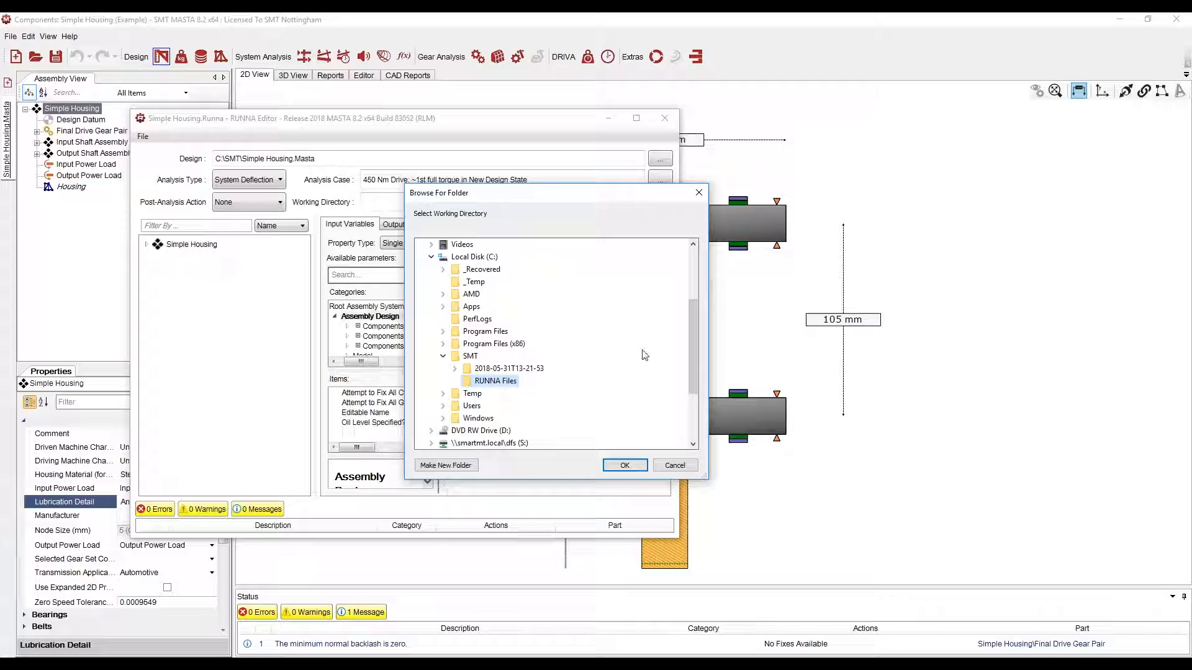
click(627, 466)
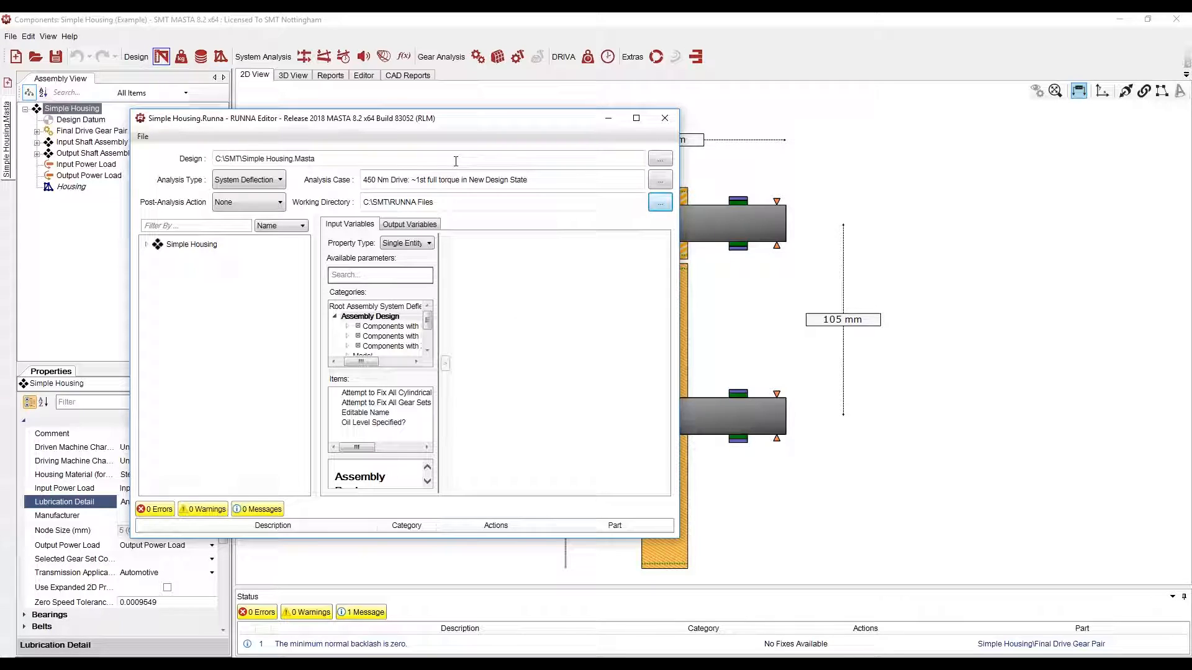
Step: Enlarge the RUNNA Editor window and change the analysis type to Gear Whine Analysis
drag(447, 119, 428, 97)
drag(663, 518, 1019, 634)
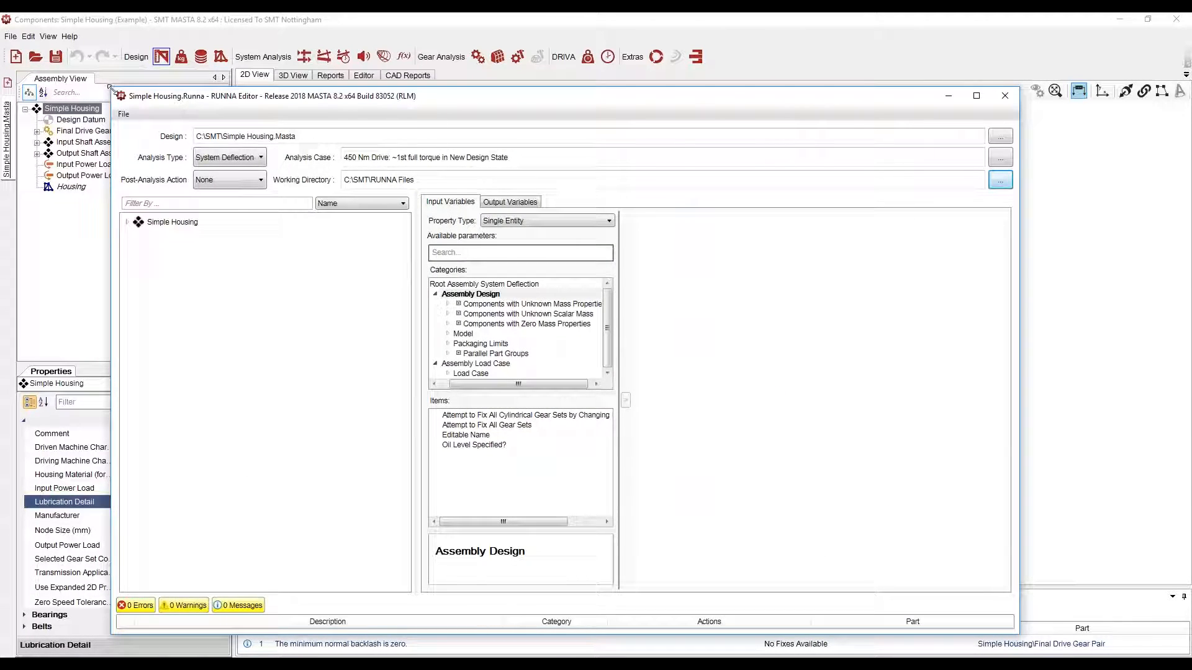
drag(109, 88, 75, 44)
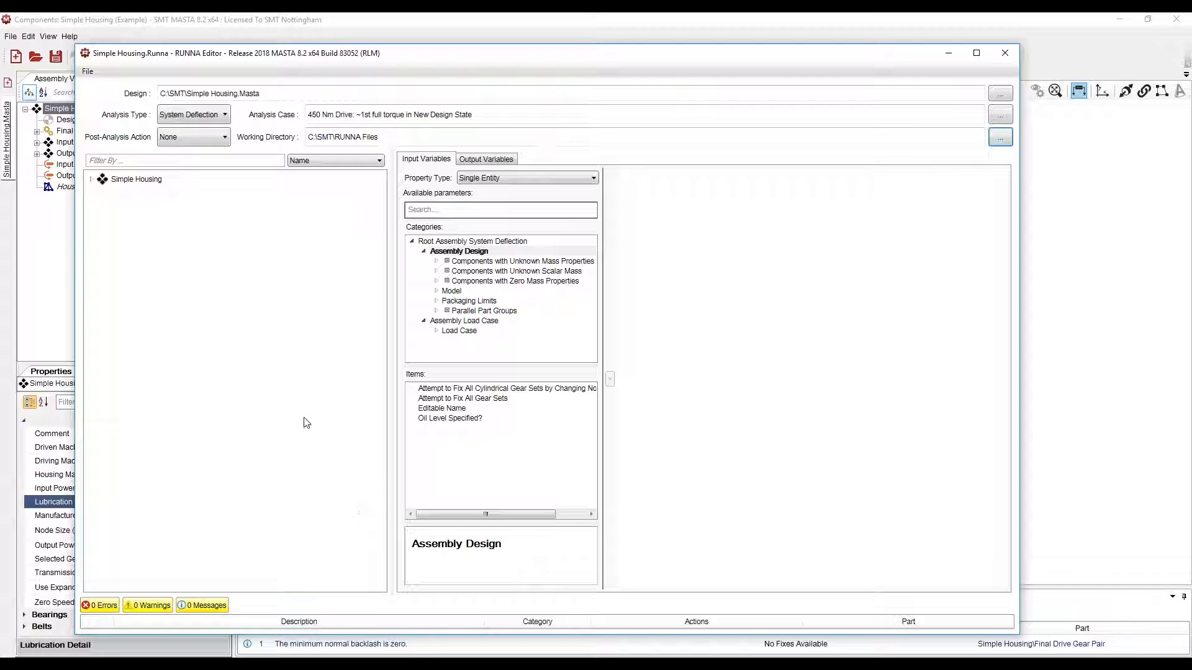
click(201, 116)
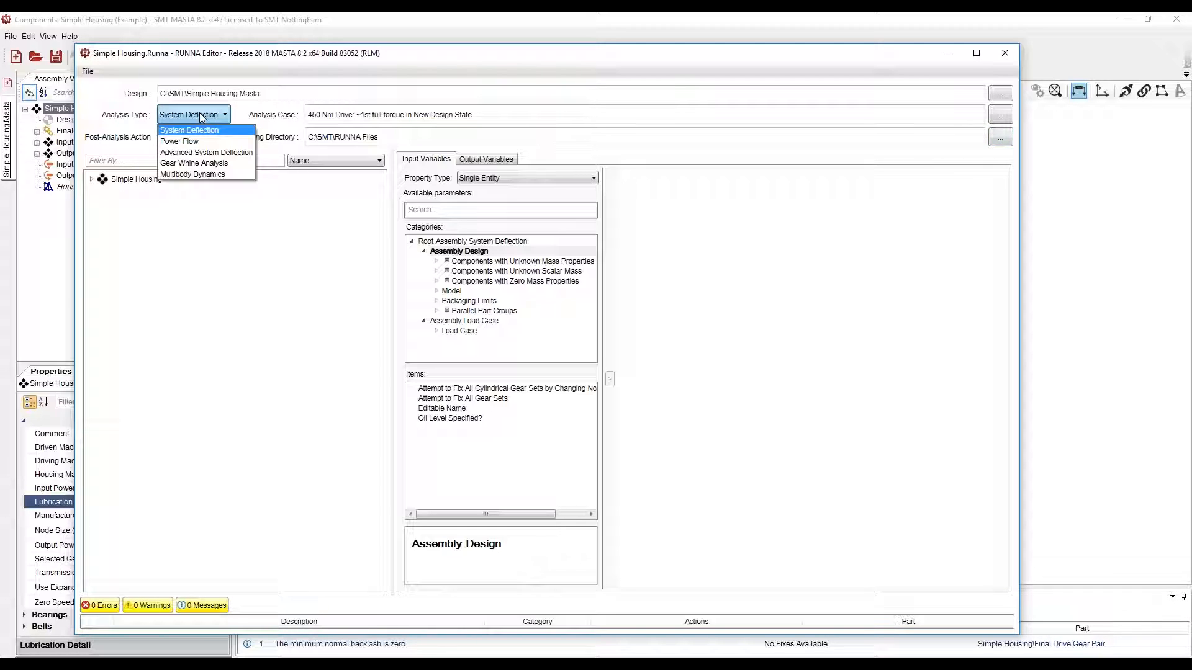
click(211, 163)
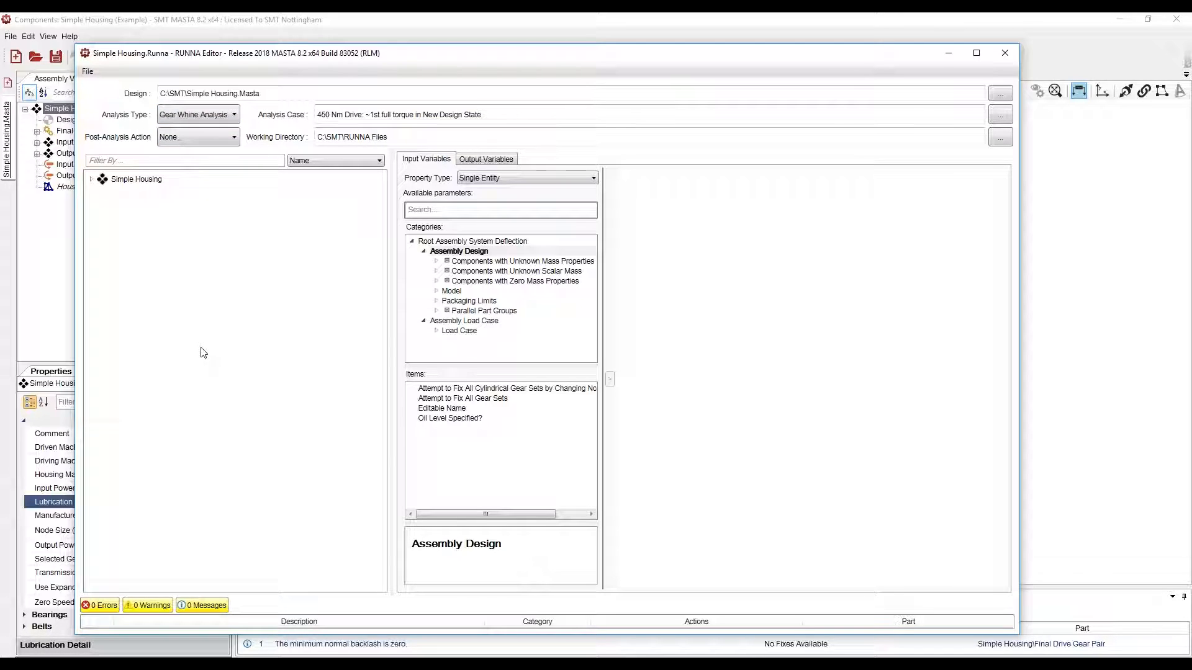
Step: Switch to the main MASTA window and check the gear pair's active flank in the LTCA results for "450 Nm Drive: ~1st full torque"
click(421, 21)
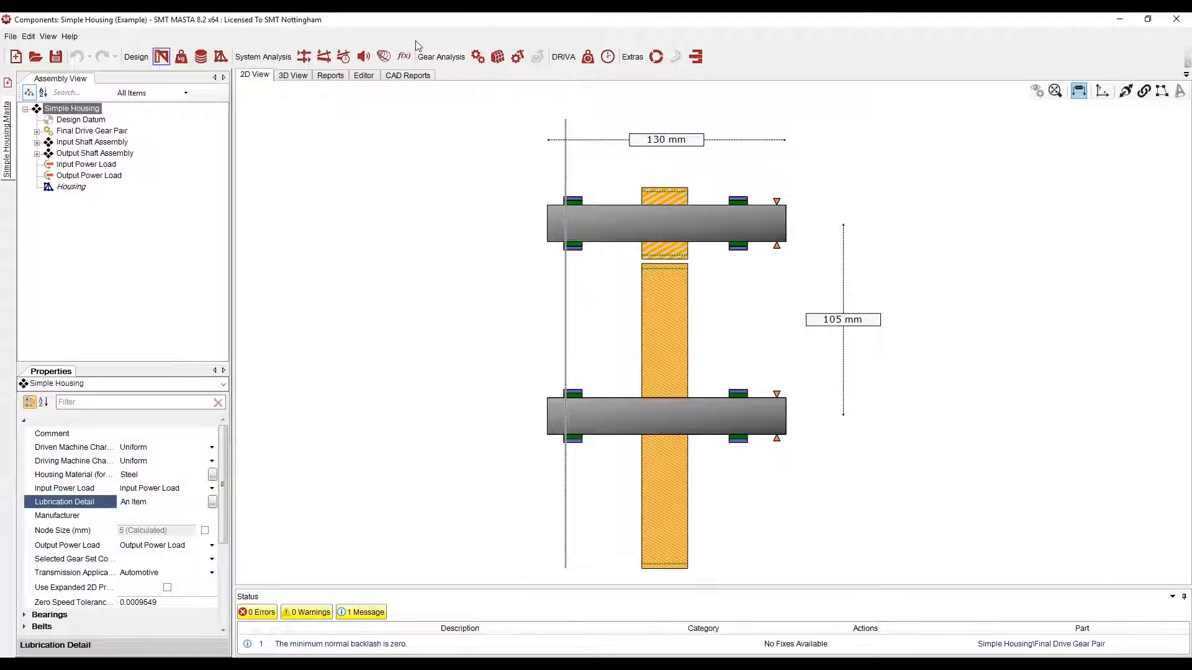
click(497, 56)
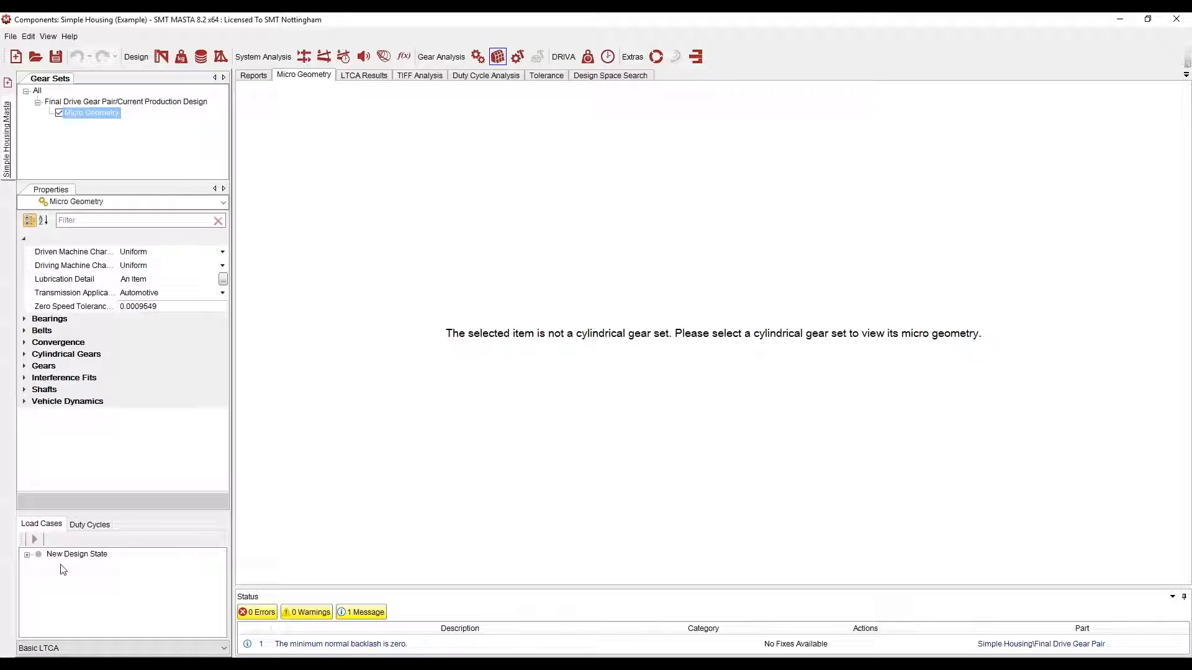
click(27, 555)
click(127, 567)
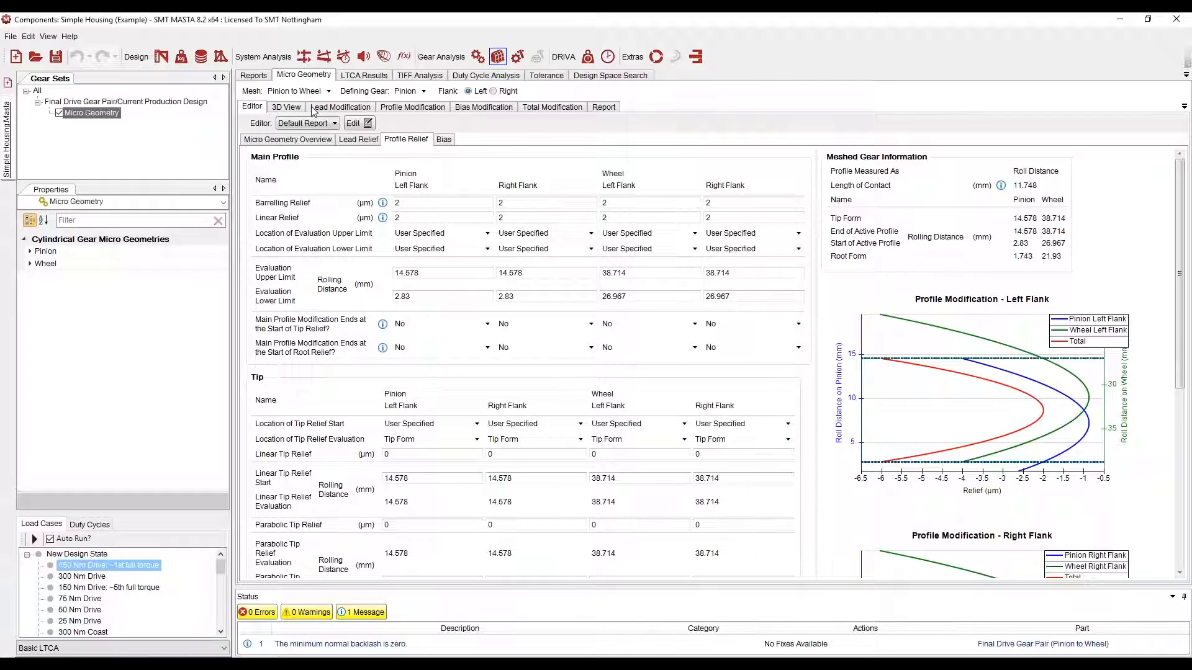
click(364, 75)
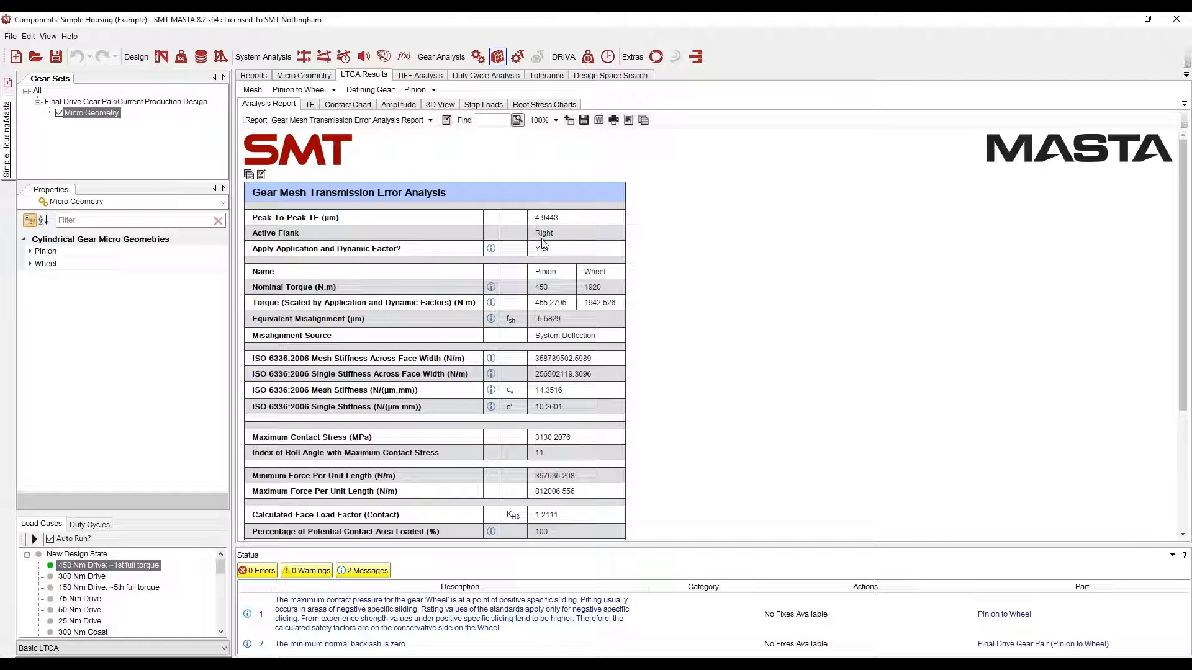
Step: Return to the RUNNA Editor and select the pinion of the Final Drive Gear Pair to list its input parameters
click(287, 667)
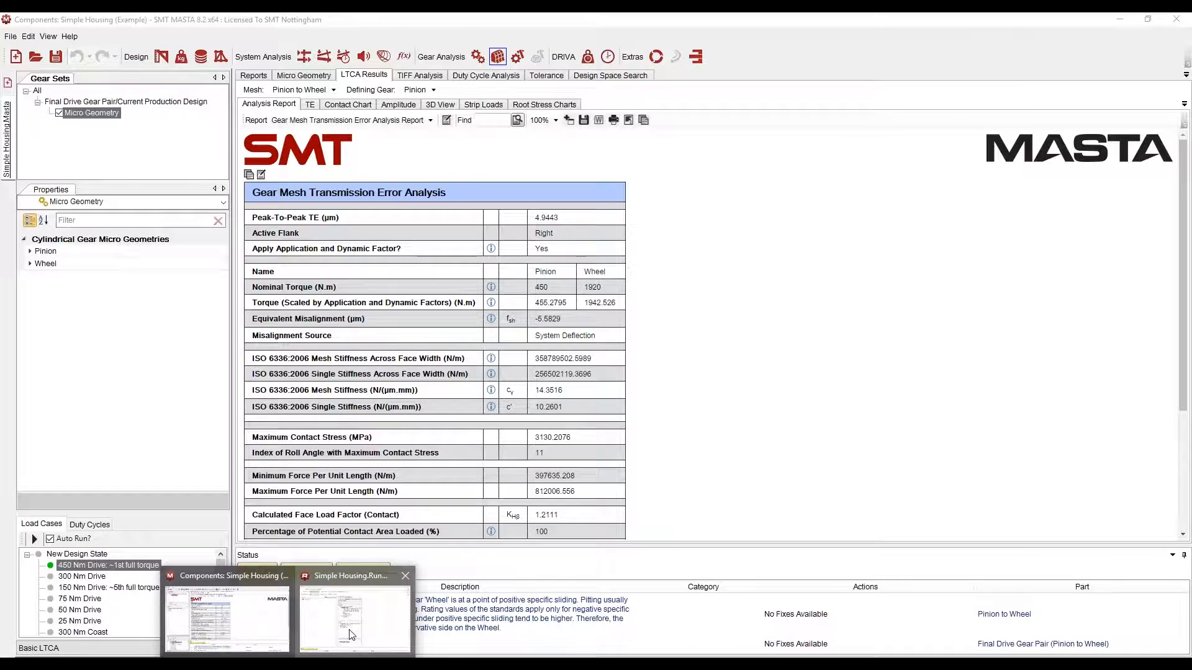
click(351, 634)
drag(395, 55, 388, 46)
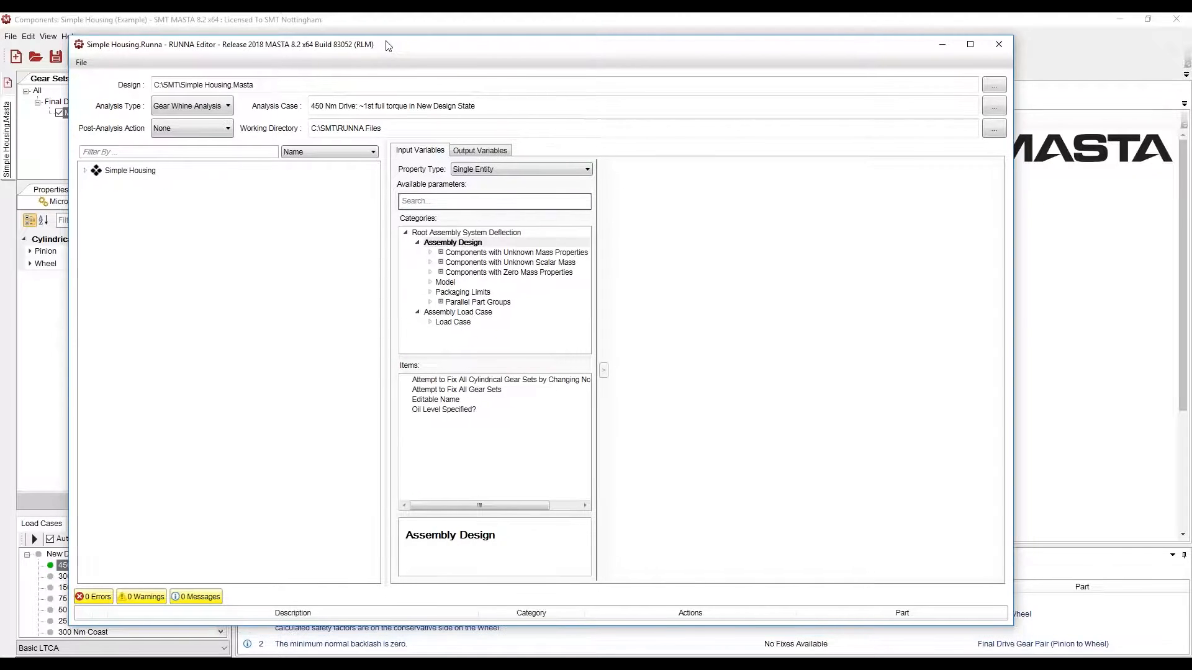
click(84, 170)
click(95, 201)
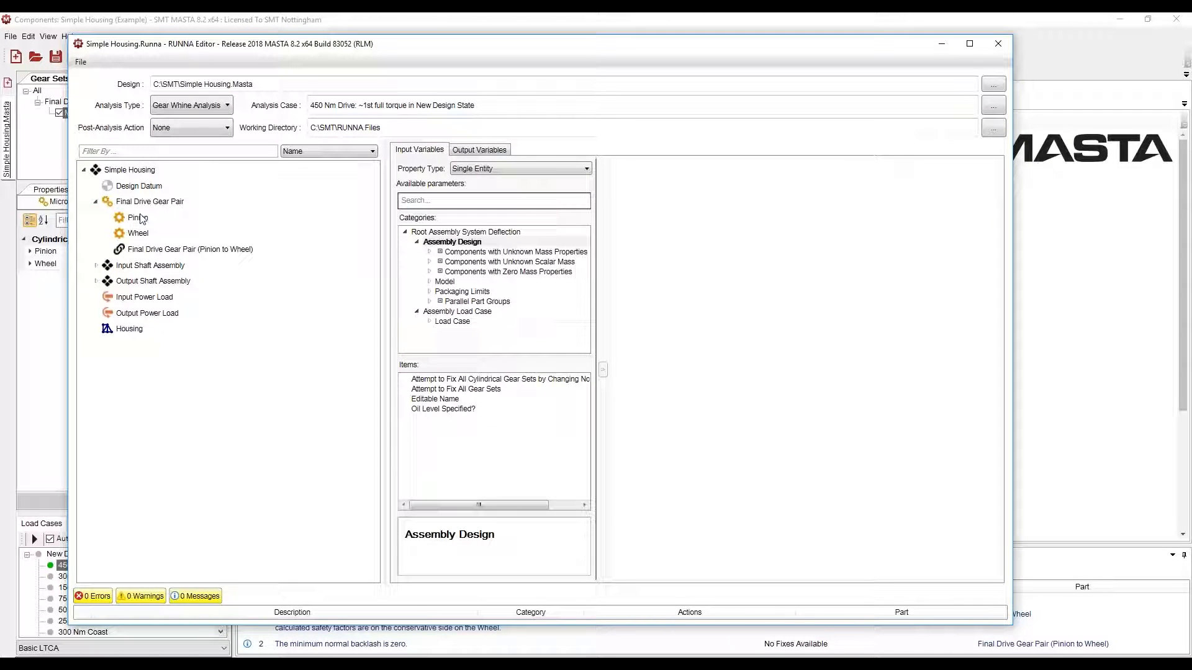
click(139, 218)
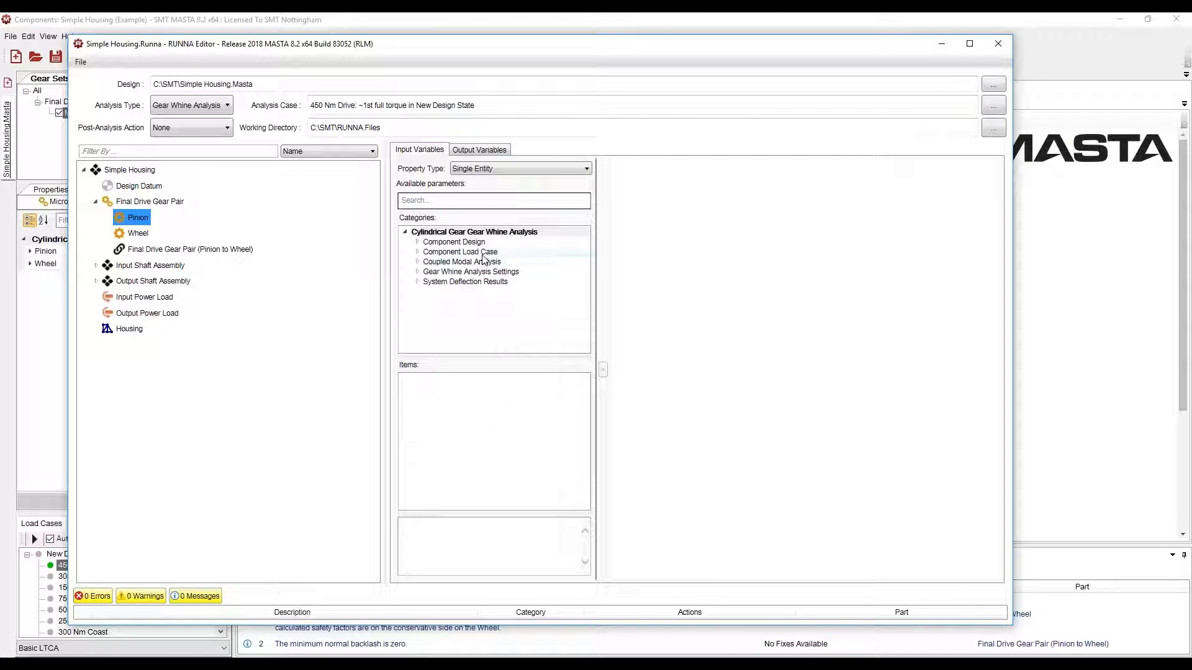
click(483, 253)
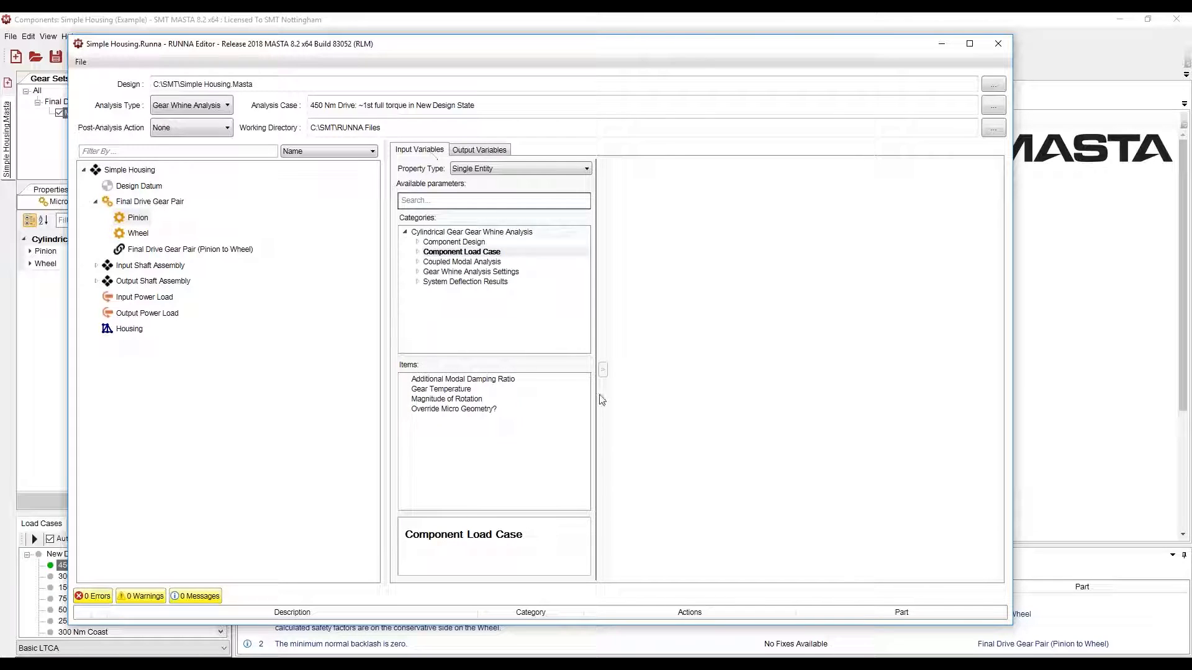
Step: Add the lead Crowning Relief and profile Barrelling Relief of the pinion's right flank micro geometry as input variables
double_click(470, 242)
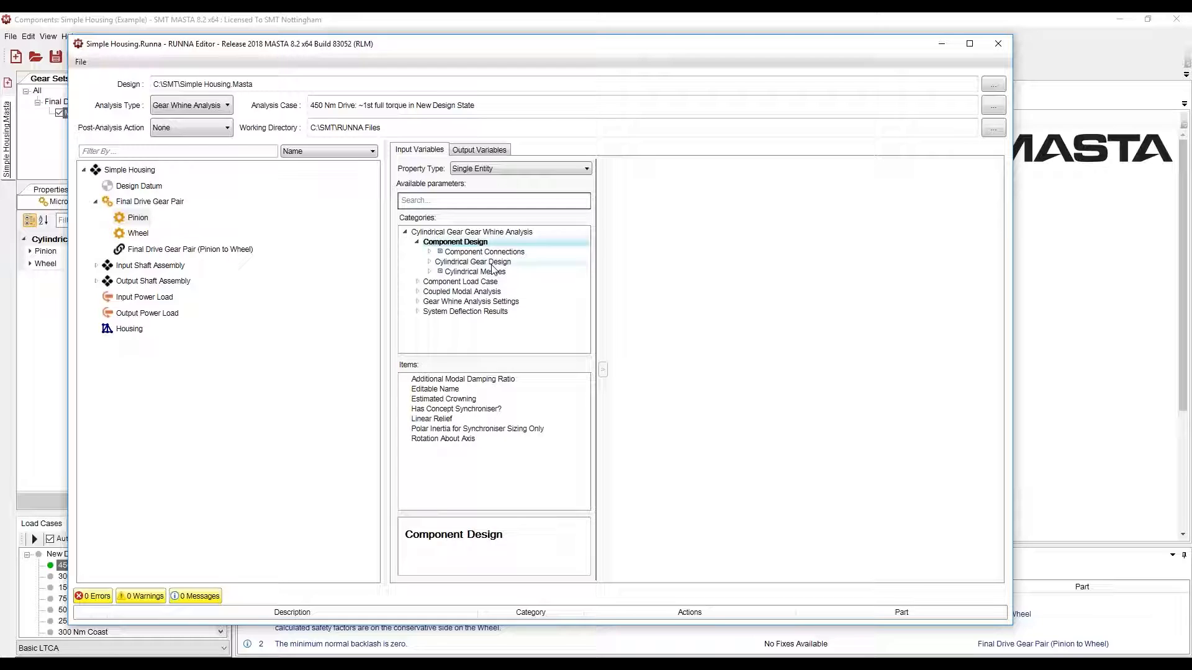
double_click(490, 262)
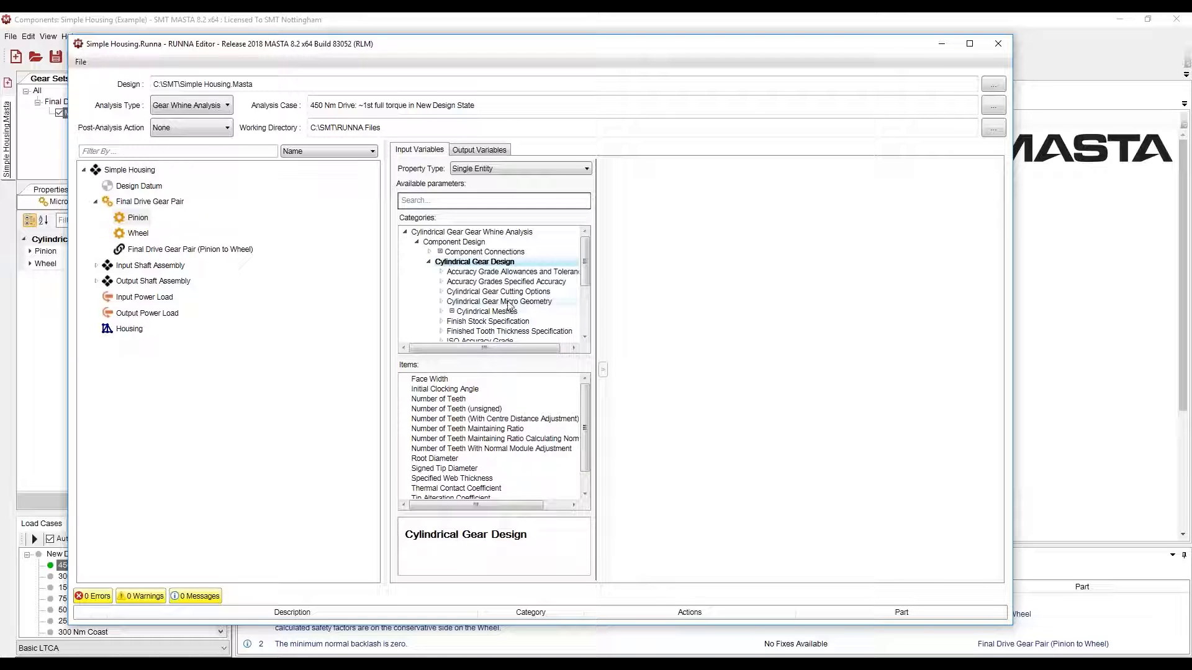
double_click(508, 302)
scroll(503, 304, down, 1)
click(489, 301)
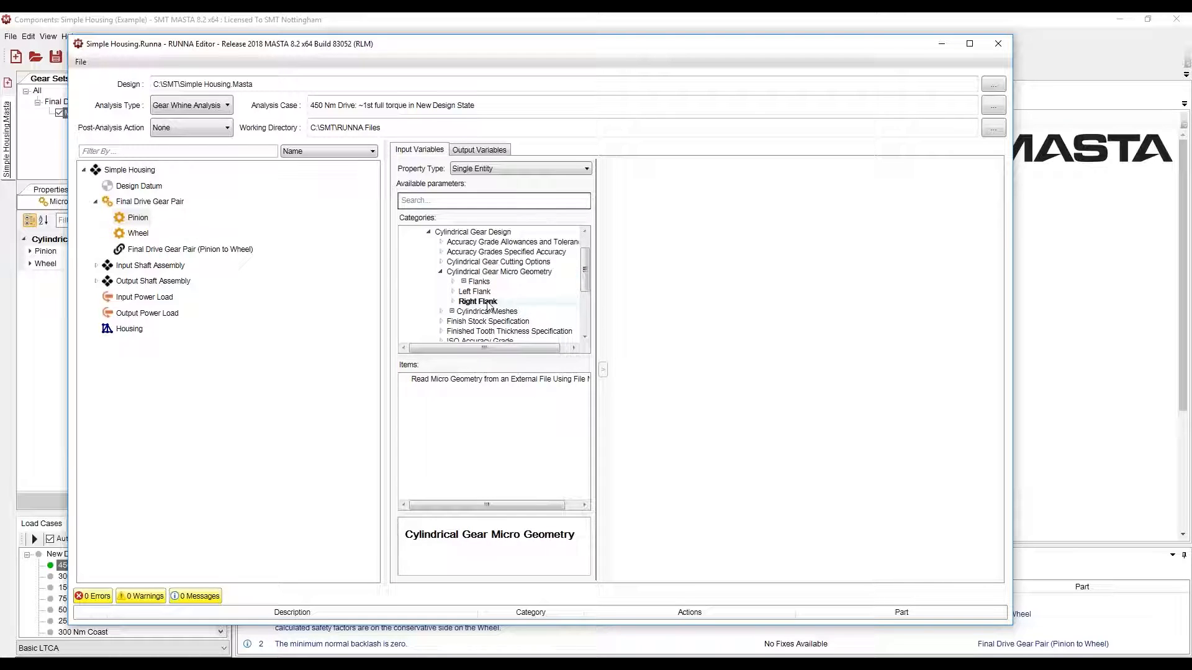
double_click(488, 302)
scroll(490, 304, down, 1)
click(494, 293)
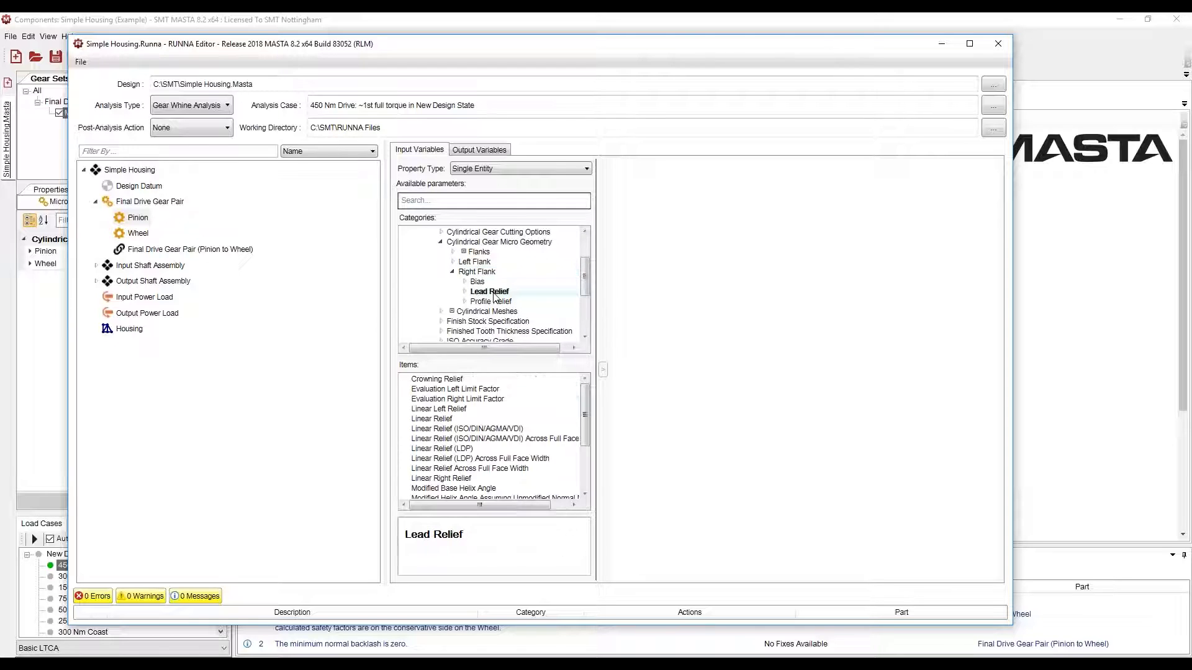
double_click(451, 380)
click(492, 302)
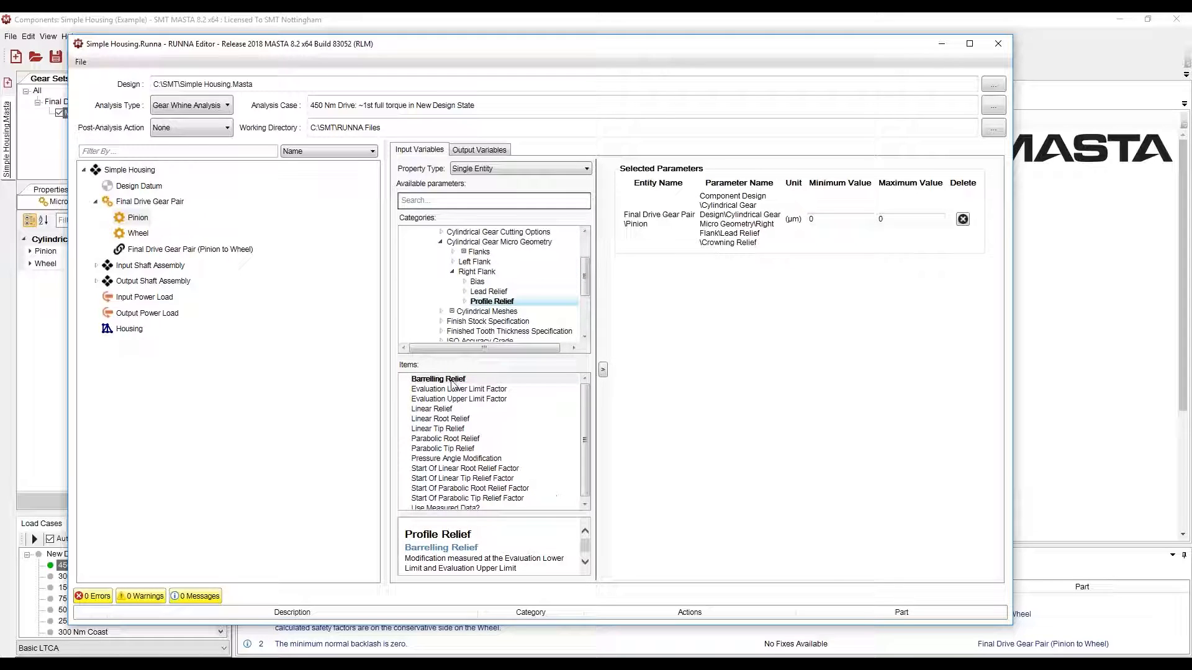
double_click(452, 380)
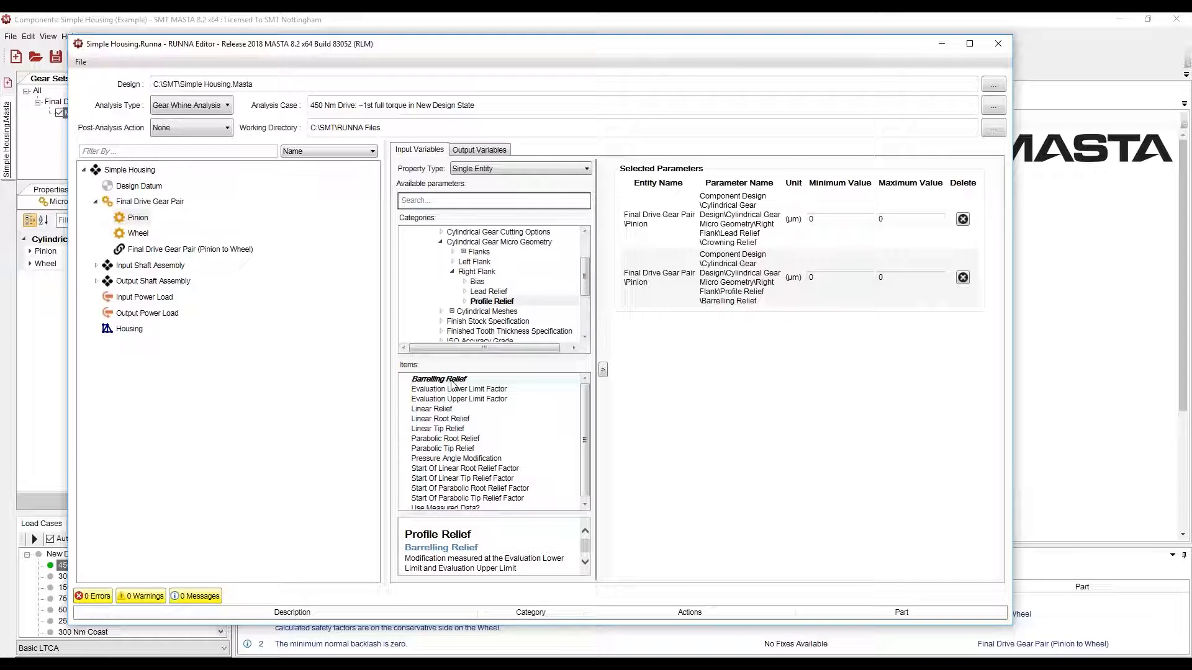
Step: Add the Component Load Case Torque of the Input Power Load as an input variable
click(139, 298)
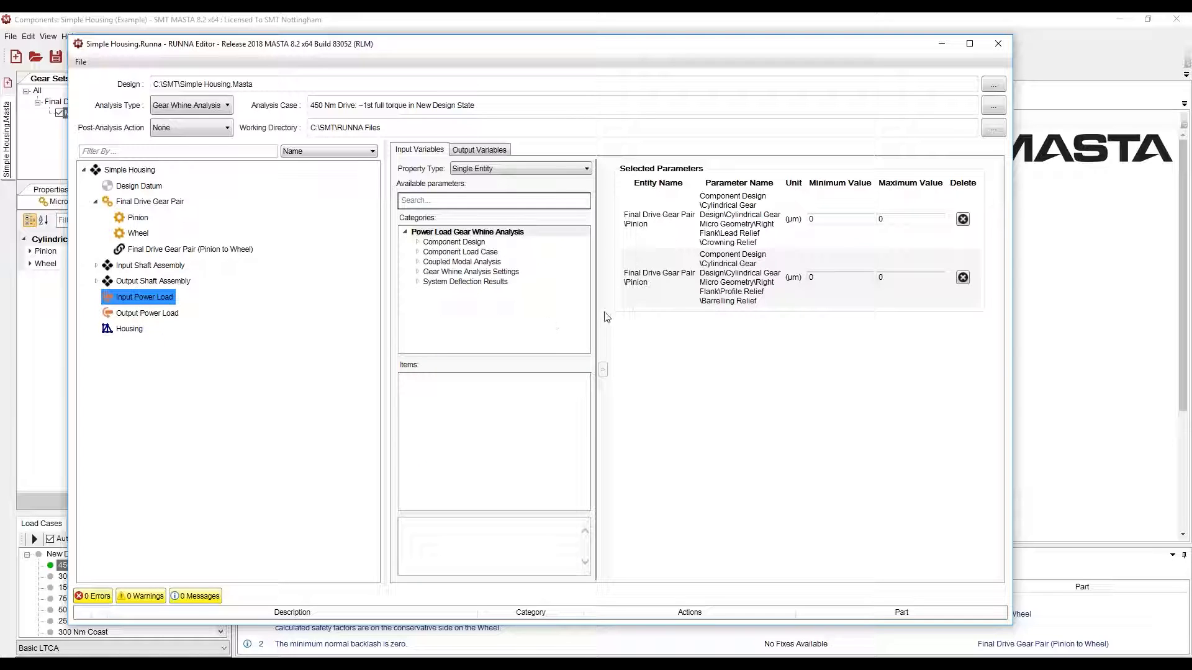
click(461, 252)
double_click(424, 429)
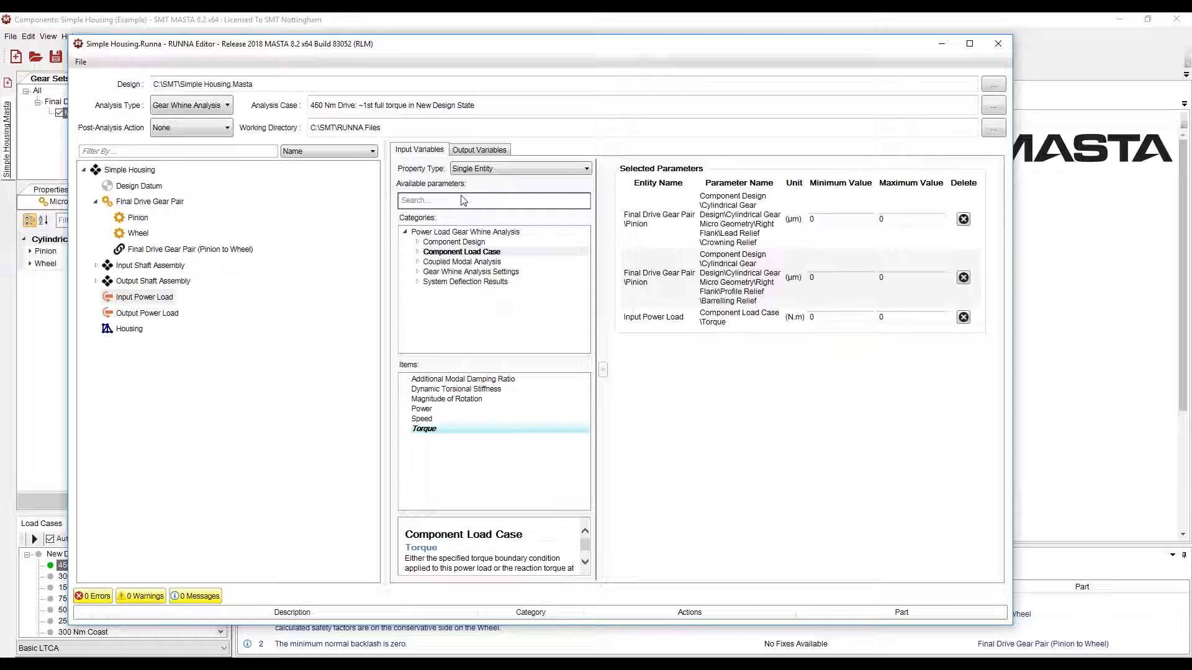
Step: Show the available output variables of the Input Power Load, including its System Deflection Results, and maximise the RUNNA Editor window
click(491, 151)
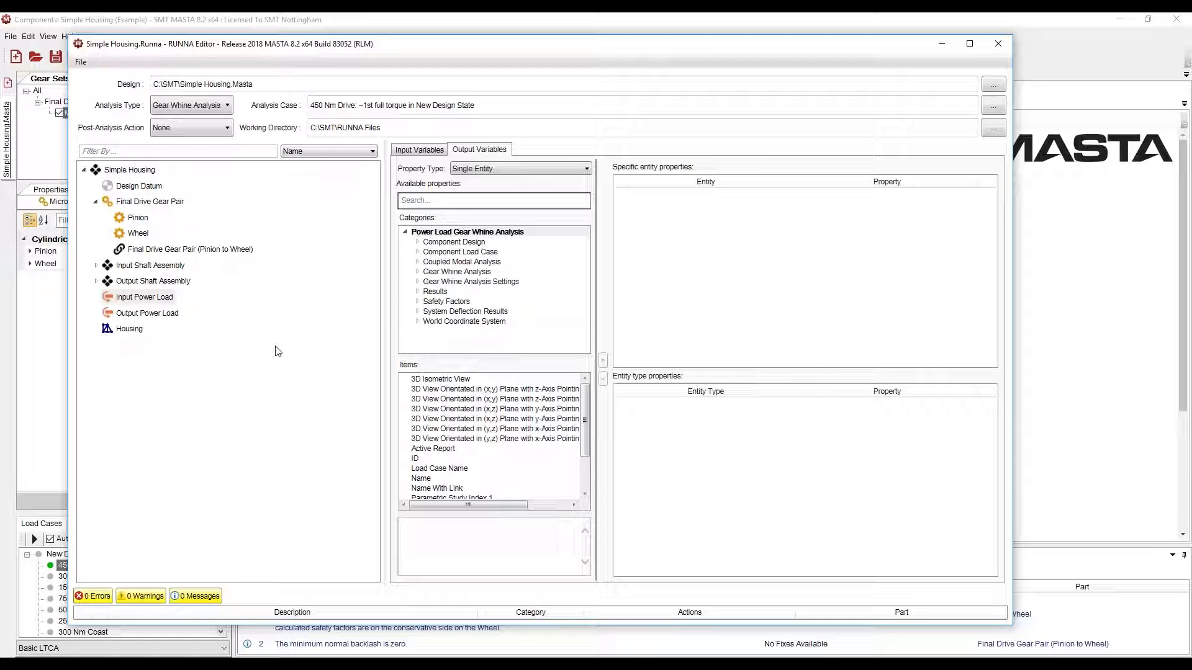
double_click(465, 311)
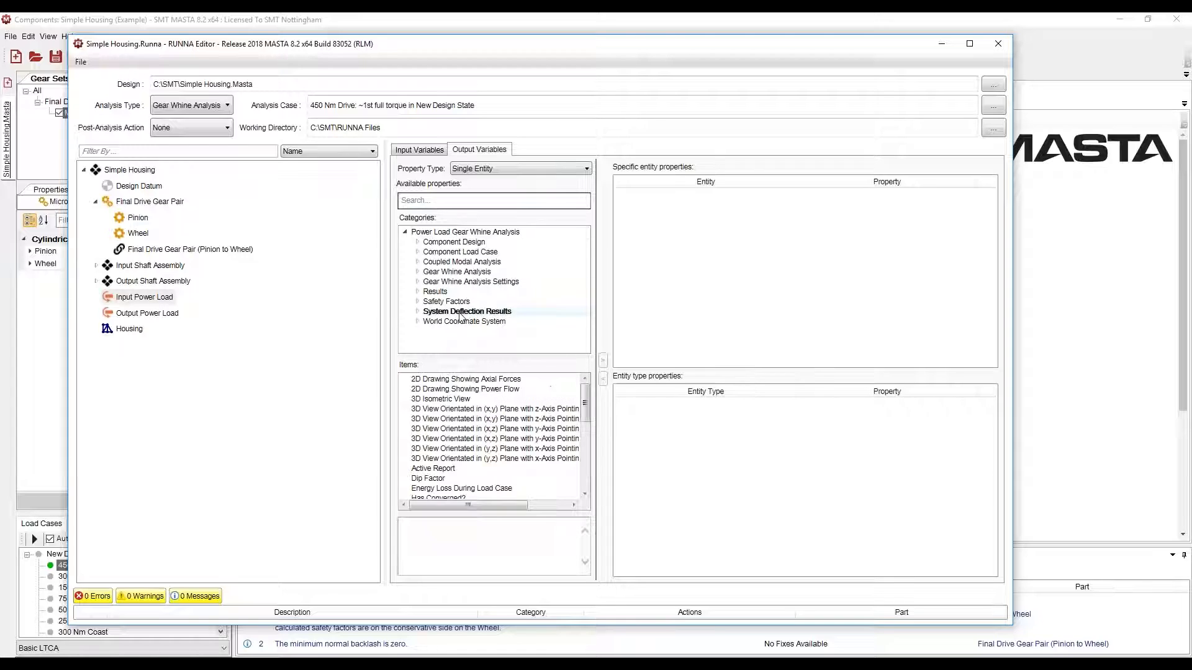
scroll(494, 332, down, 3)
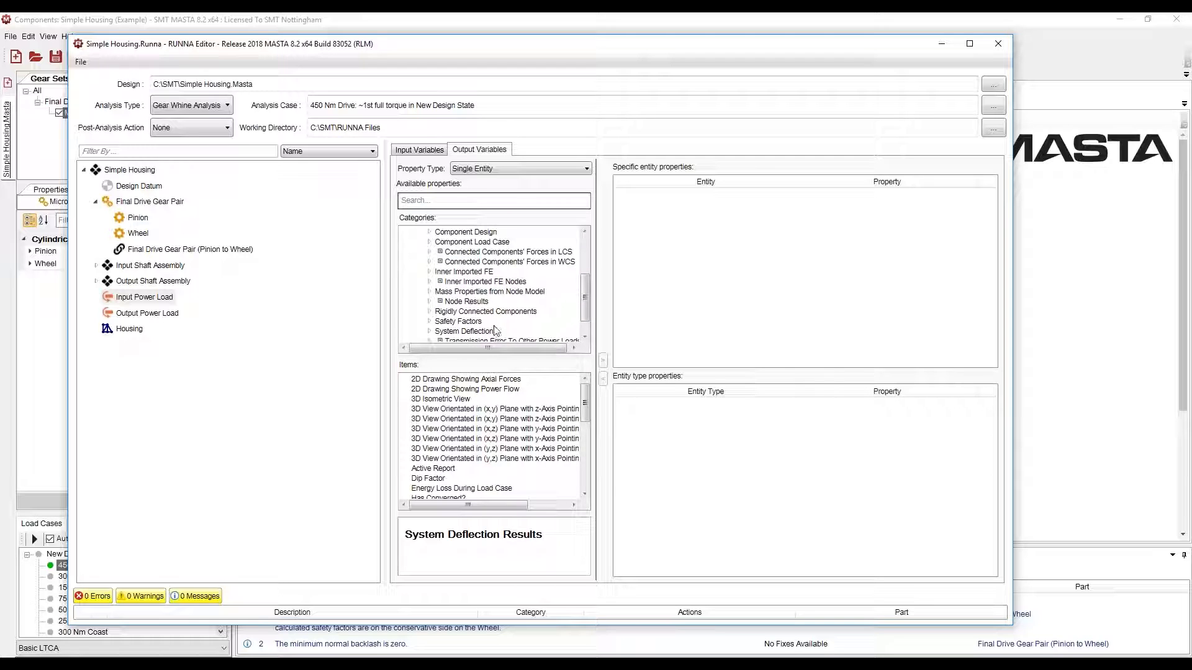
double_click(492, 53)
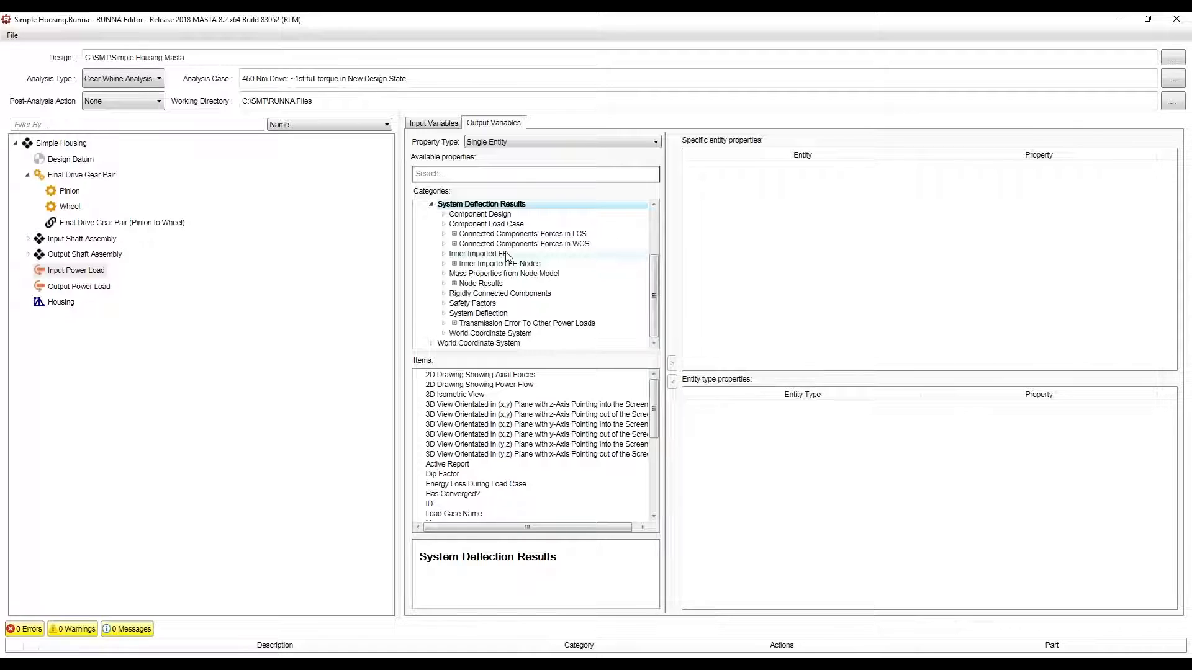
Step: Add the Peak-To-Peak TE from the Basic LTCA Results of the Final Drive Gear Pair (Pinion to Wheel) as an output variable
click(77, 224)
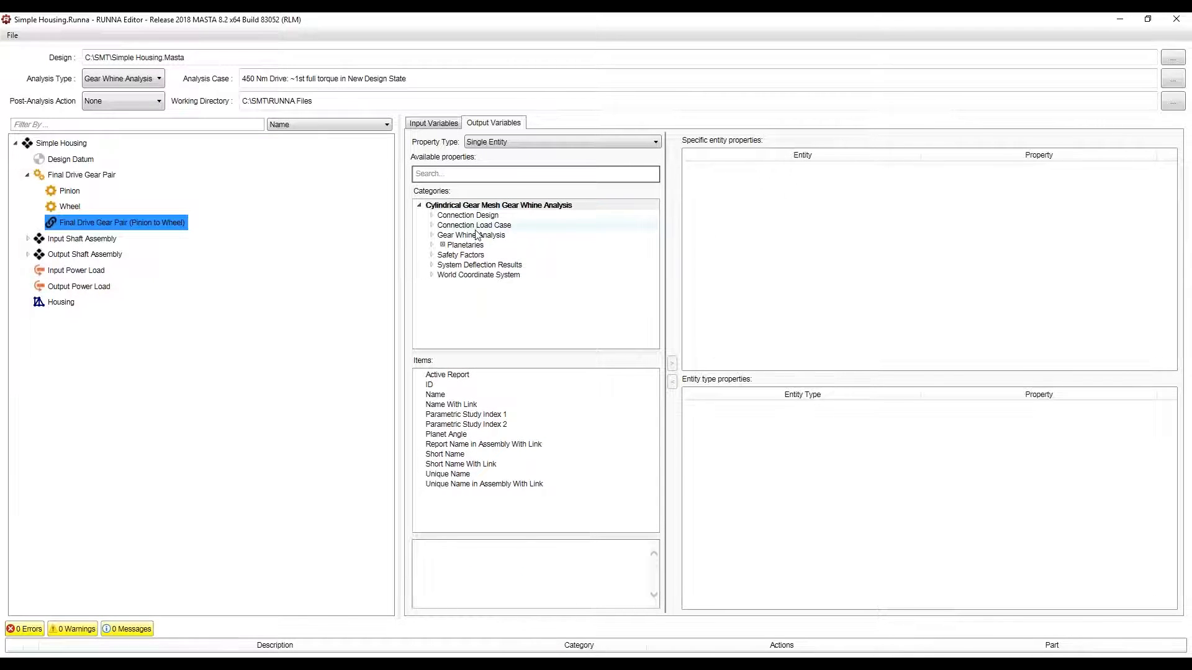
double_click(481, 265)
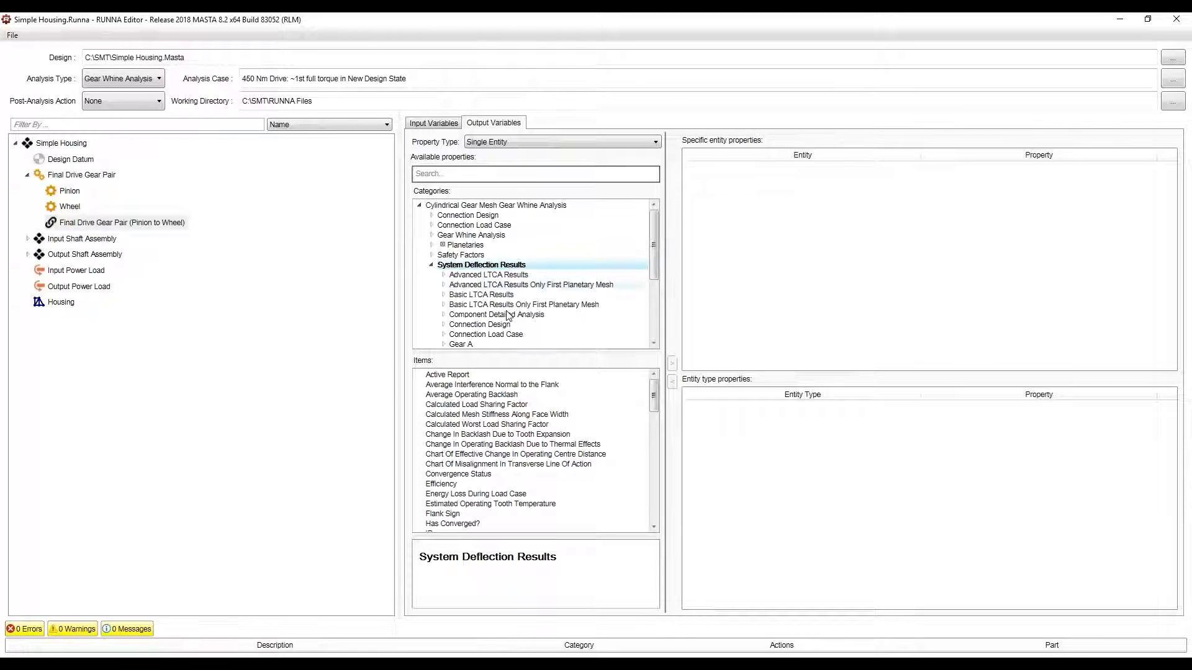
click(500, 296)
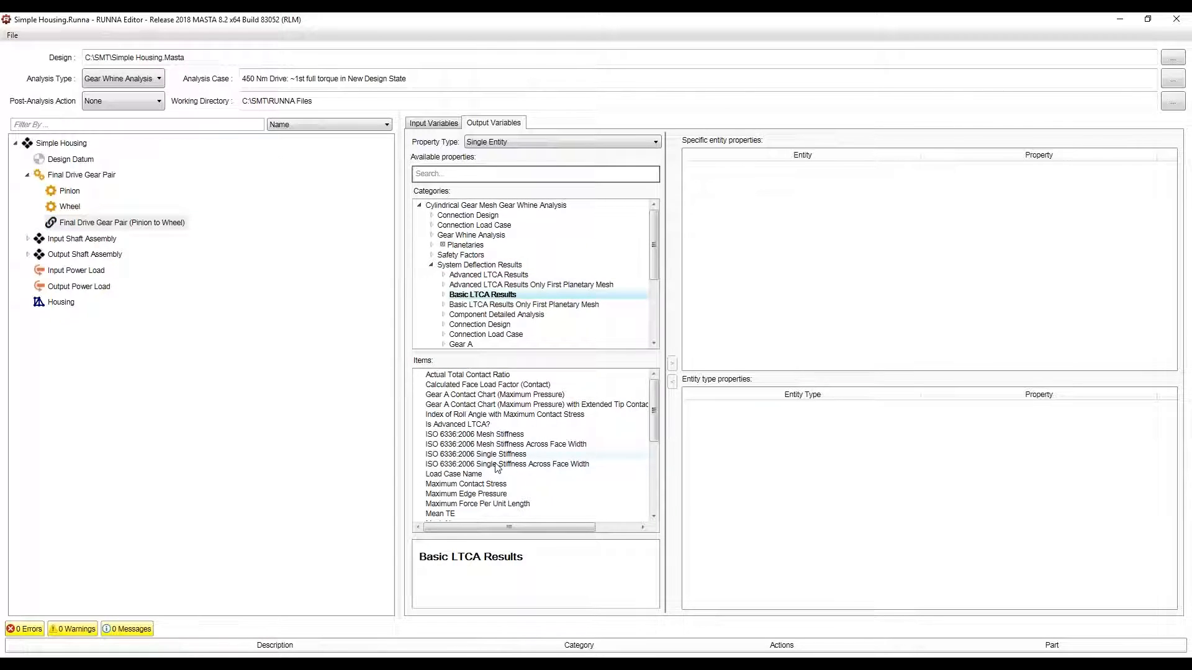
scroll(481, 496, down, 2)
scroll(480, 496, down, 1)
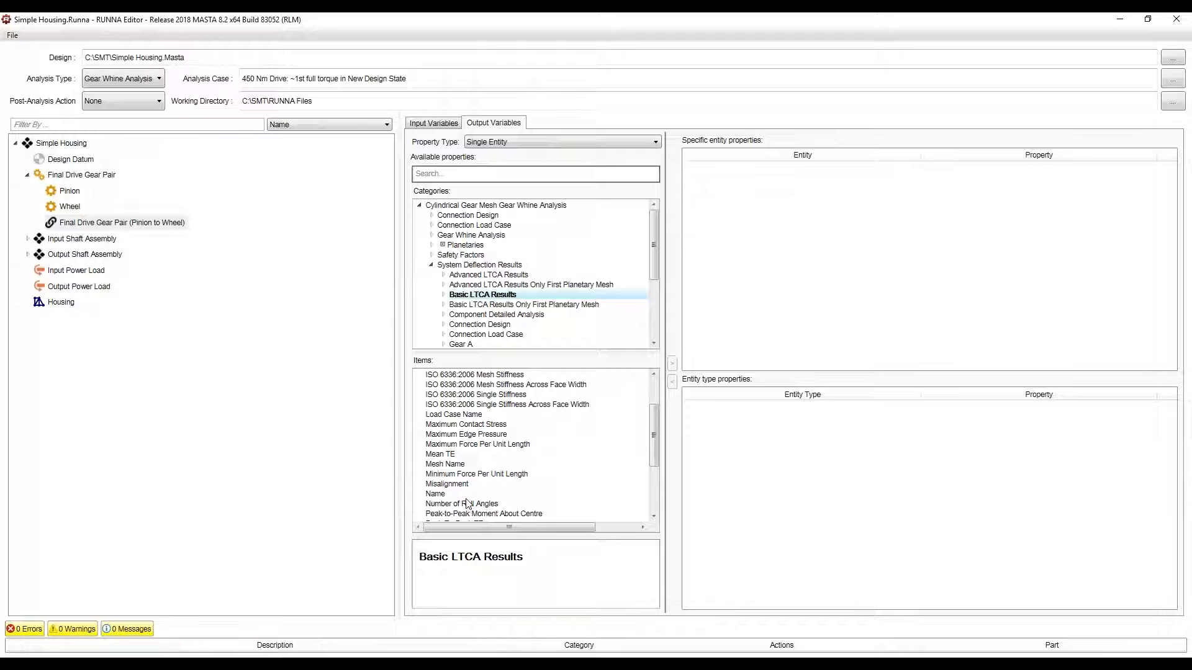
scroll(457, 471, down, 1)
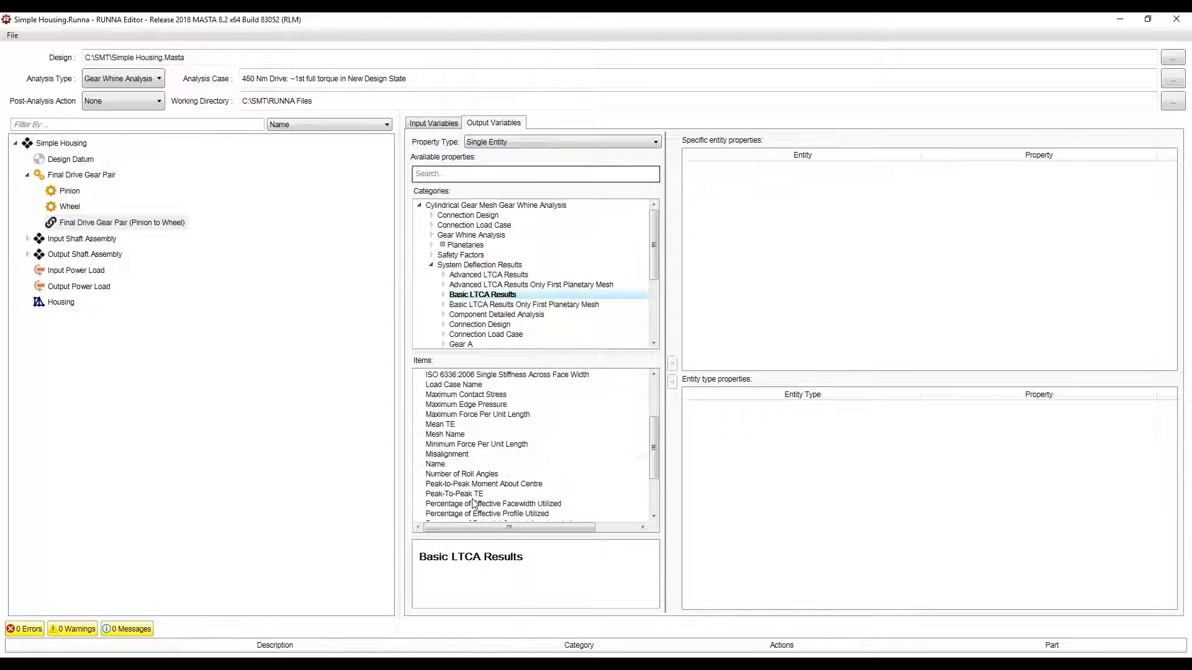
double_click(474, 494)
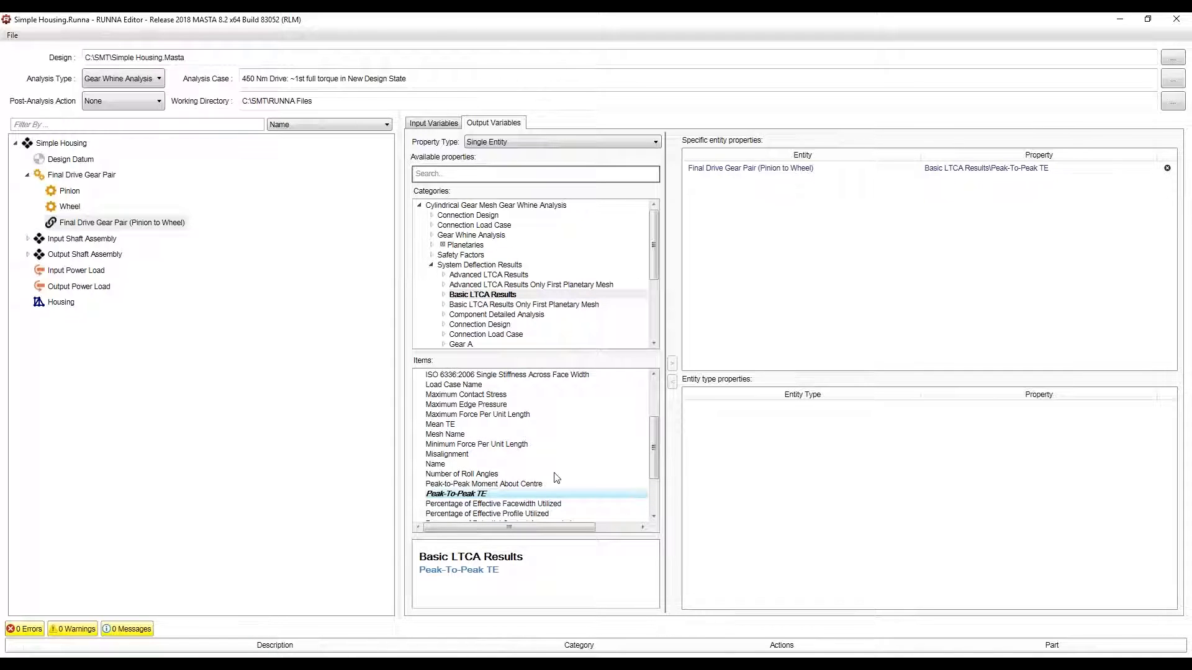
Step: Add the mesh's Basic LTCA Gear A Contact Chart (Maximum Pressure) and the Housing's Export Accelerations as output variables
scroll(514, 459, up, 1)
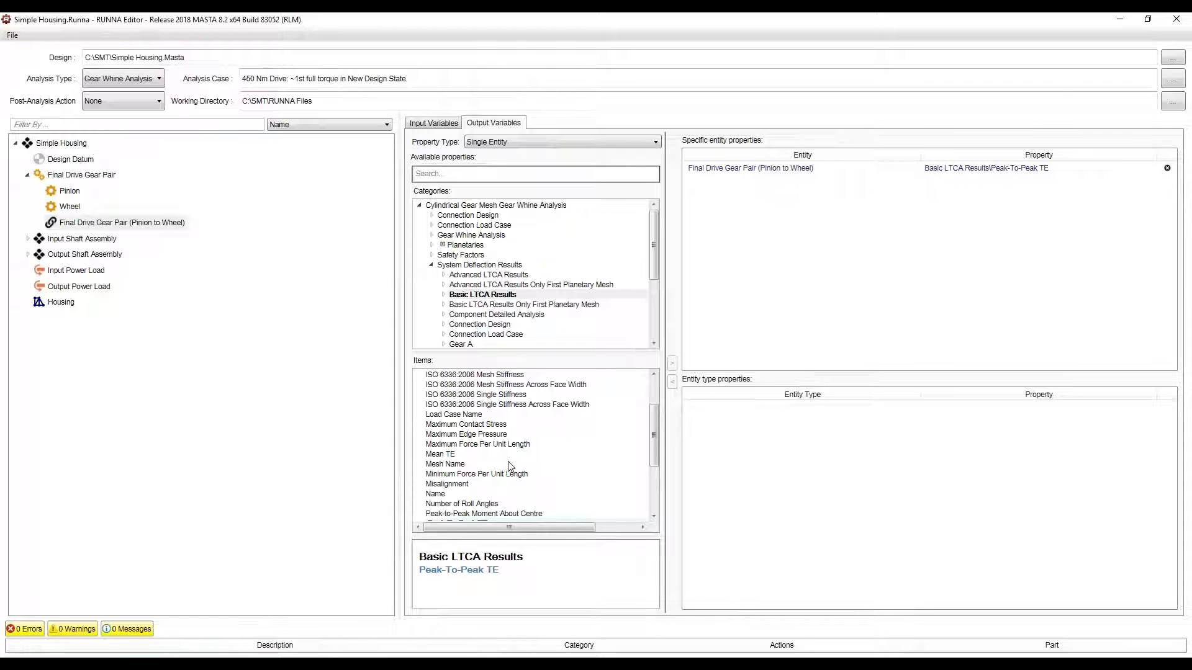
scroll(509, 466, up, 2)
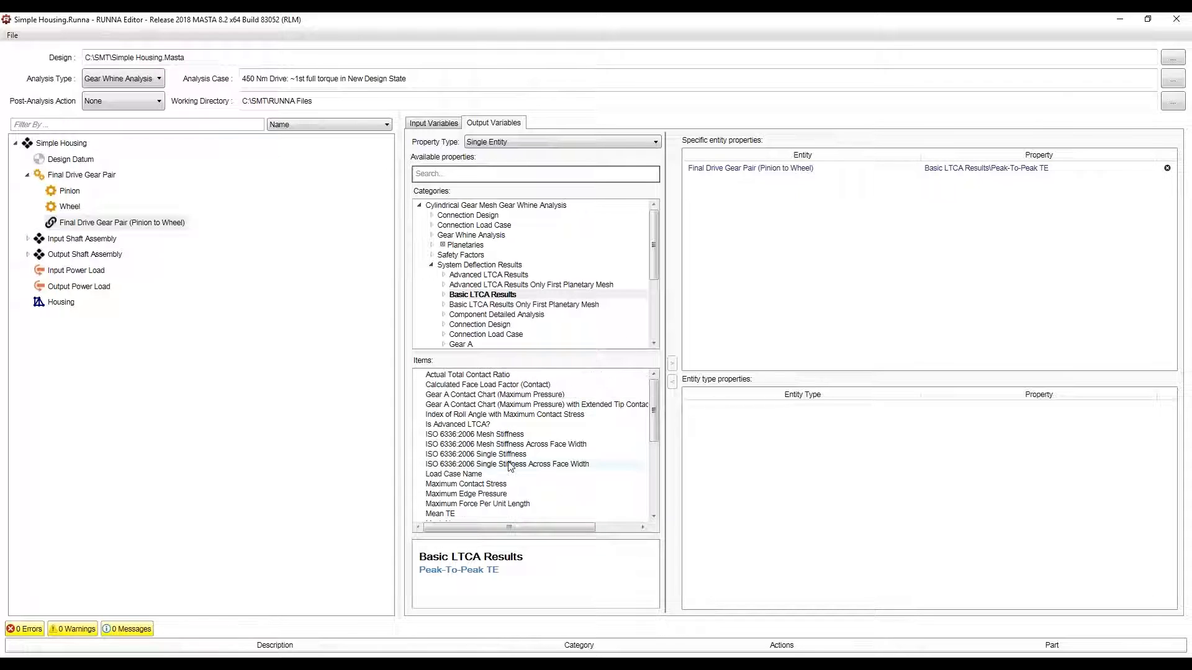
double_click(507, 397)
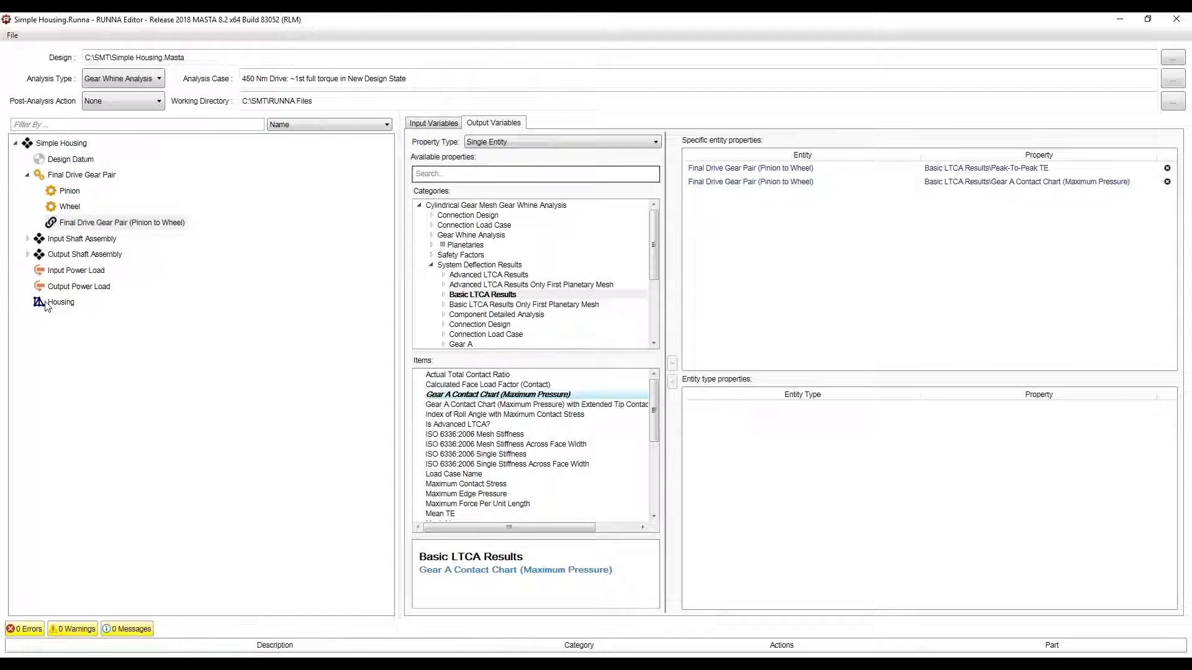
click(61, 302)
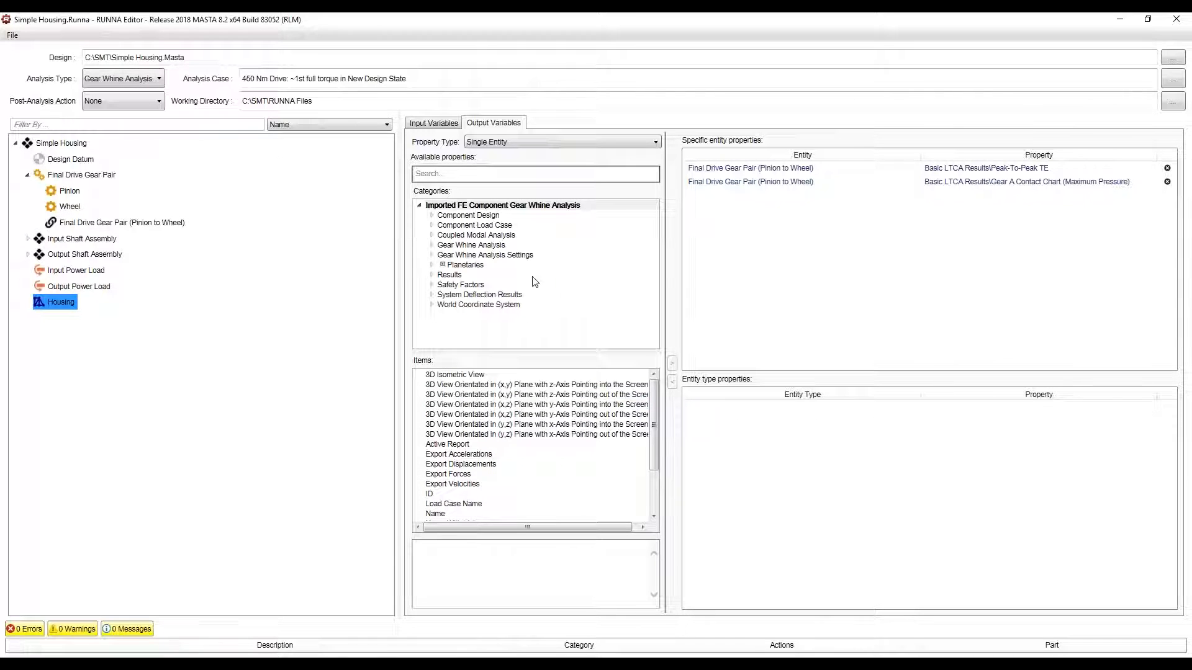
double_click(485, 454)
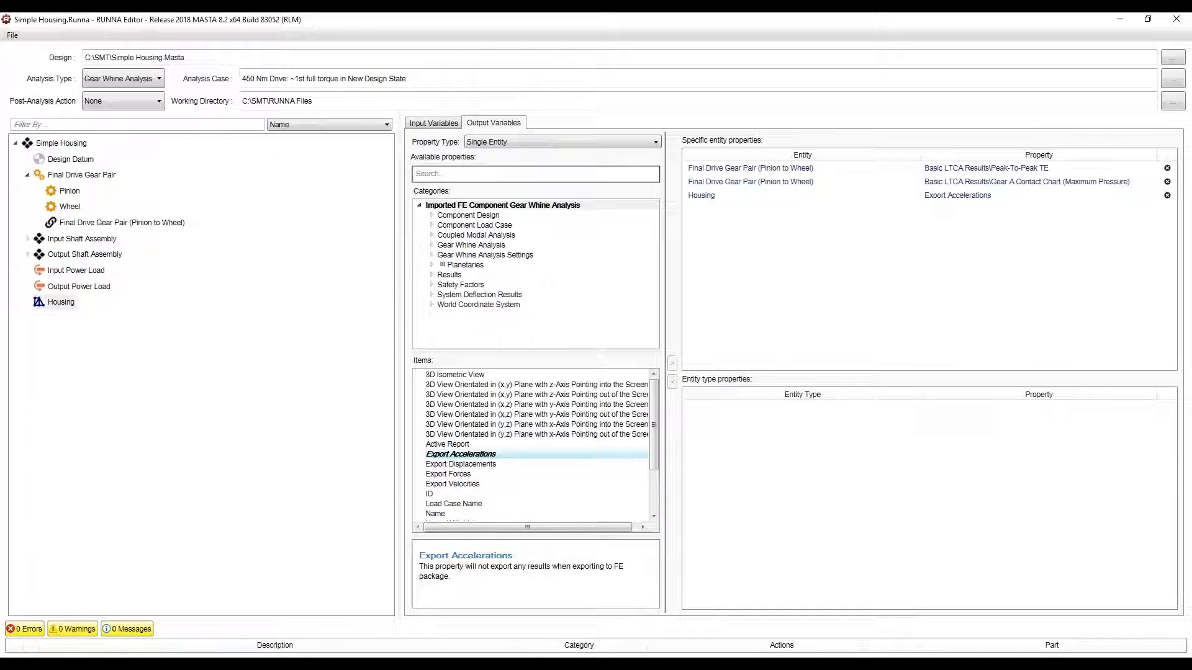
Step: Switch to the main MASTA window and run the Gear Whine/Harmonic Excitation Analysis for the load case "450 Nm Drive: ~1st full torque"
click(335, 610)
click(338, 610)
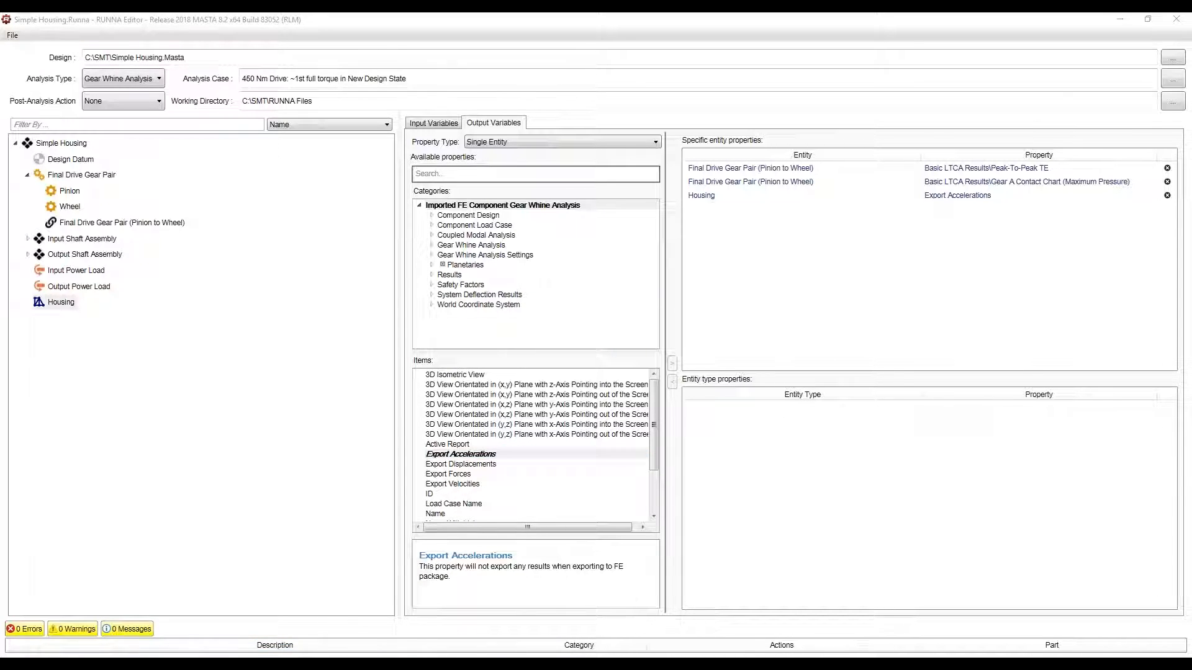
click(249, 625)
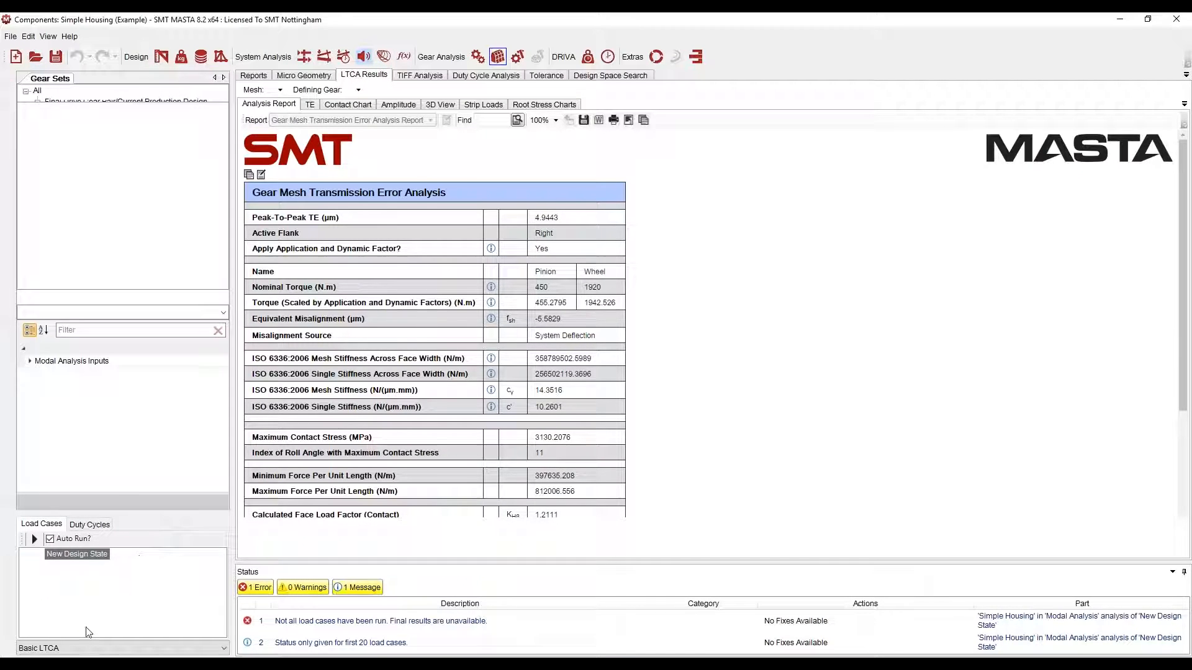
click(80, 648)
click(81, 664)
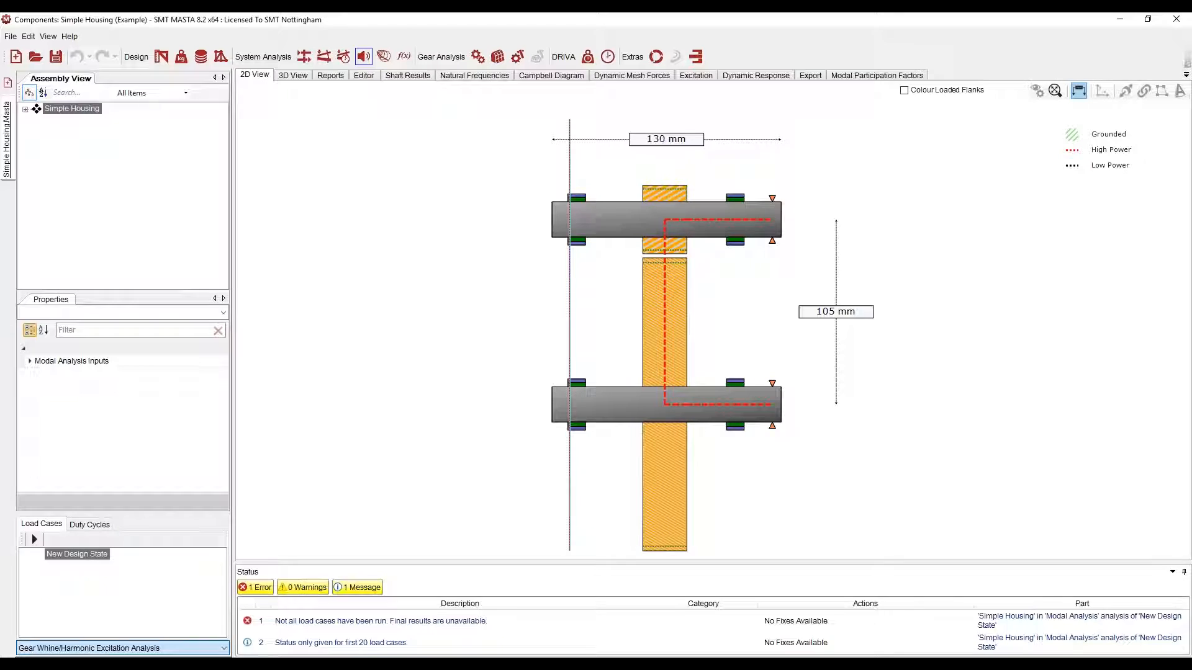
click(27, 555)
right_click(69, 567)
click(112, 581)
click(38, 462)
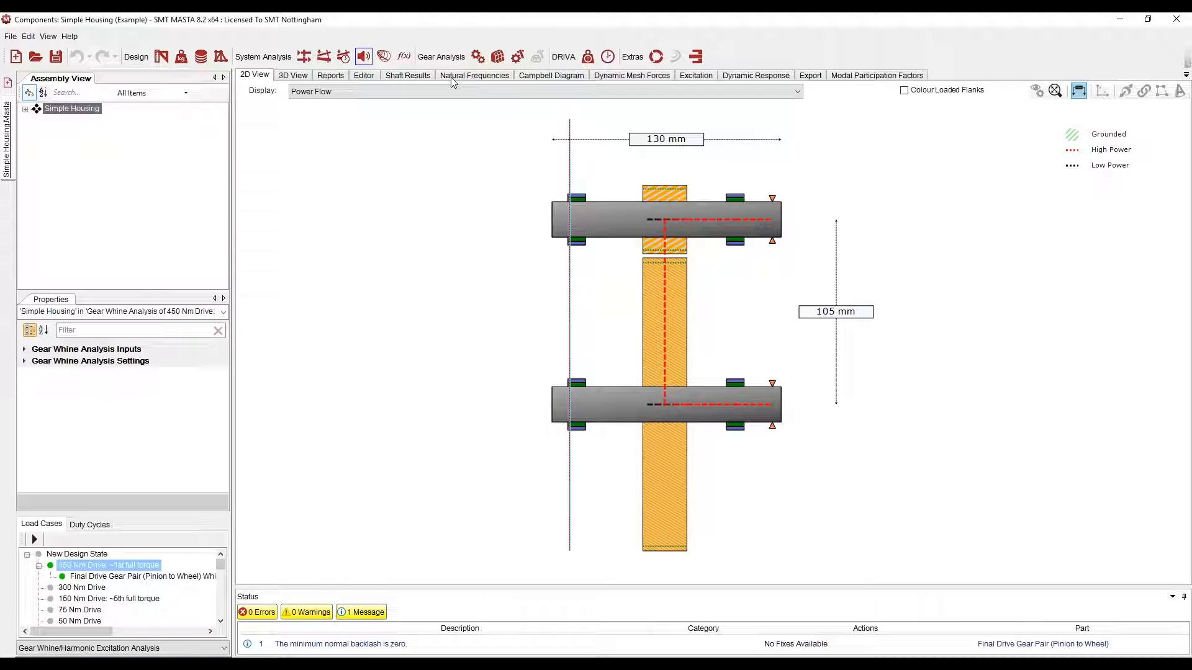
Step: Set the export type for the Housing's gear whine results to Raw Text
click(810, 75)
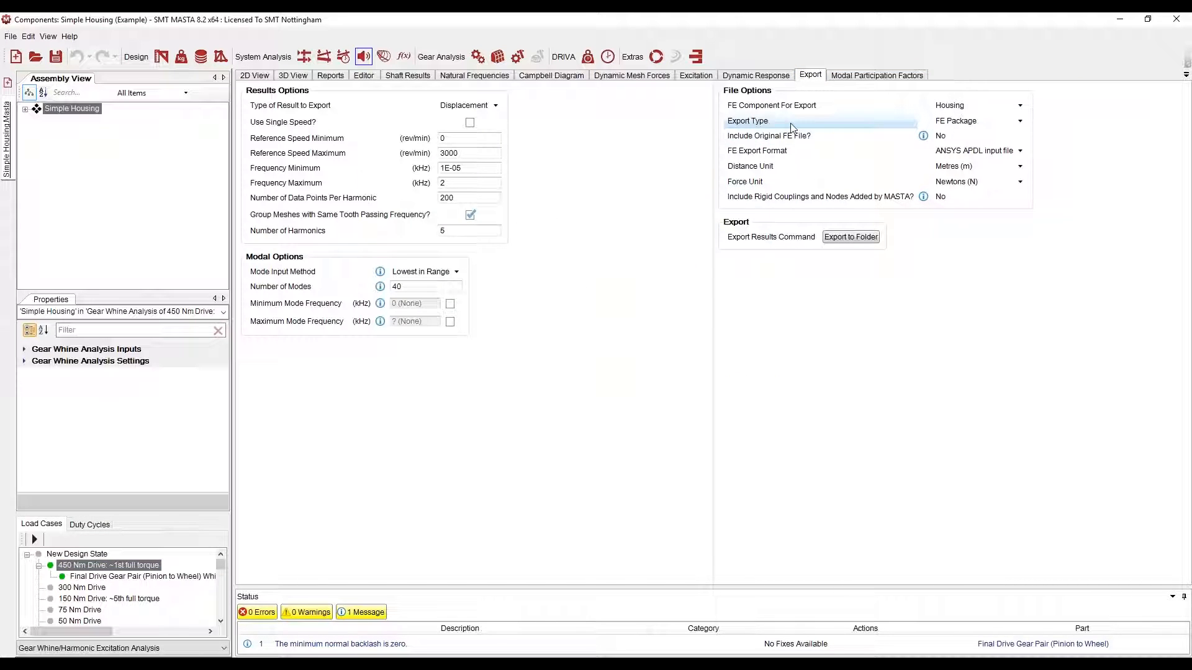
click(983, 120)
click(956, 141)
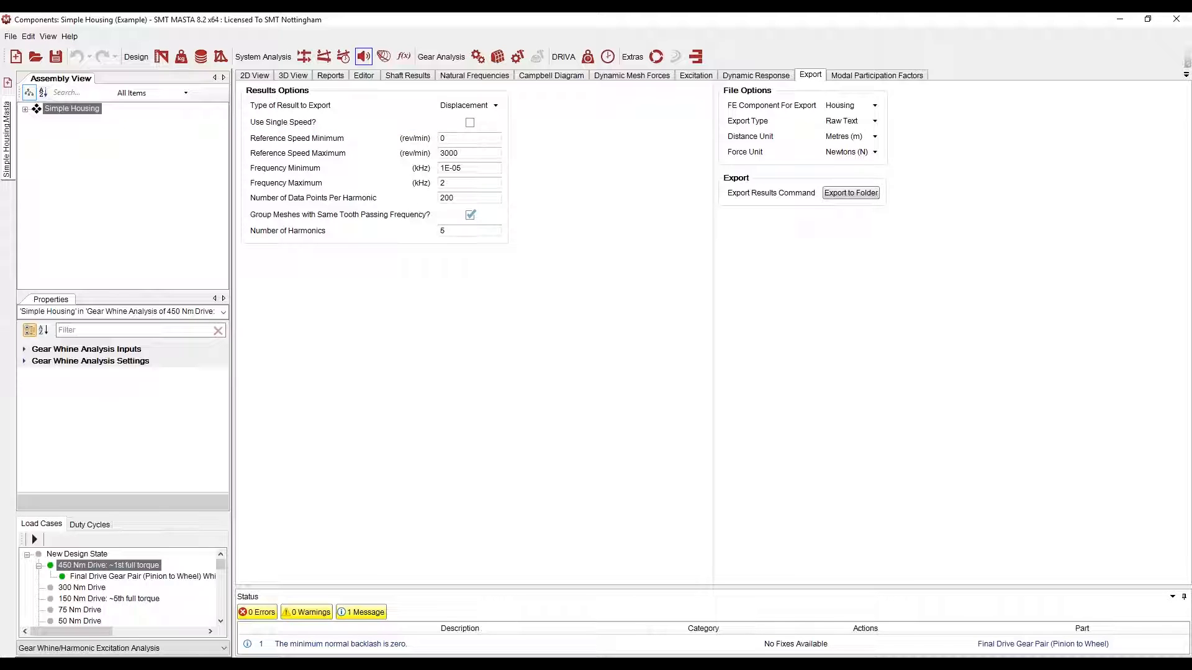
Step: Save the Simple Housing design with the changed export settings, overwriting the existing file
click(10, 36)
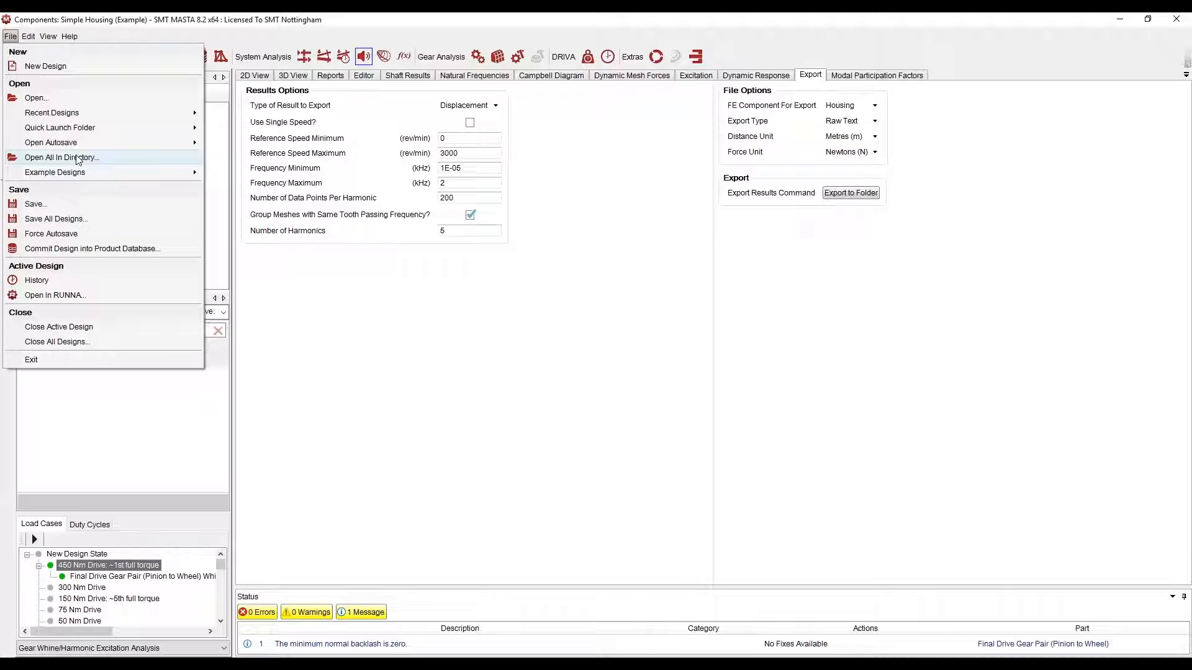
click(80, 208)
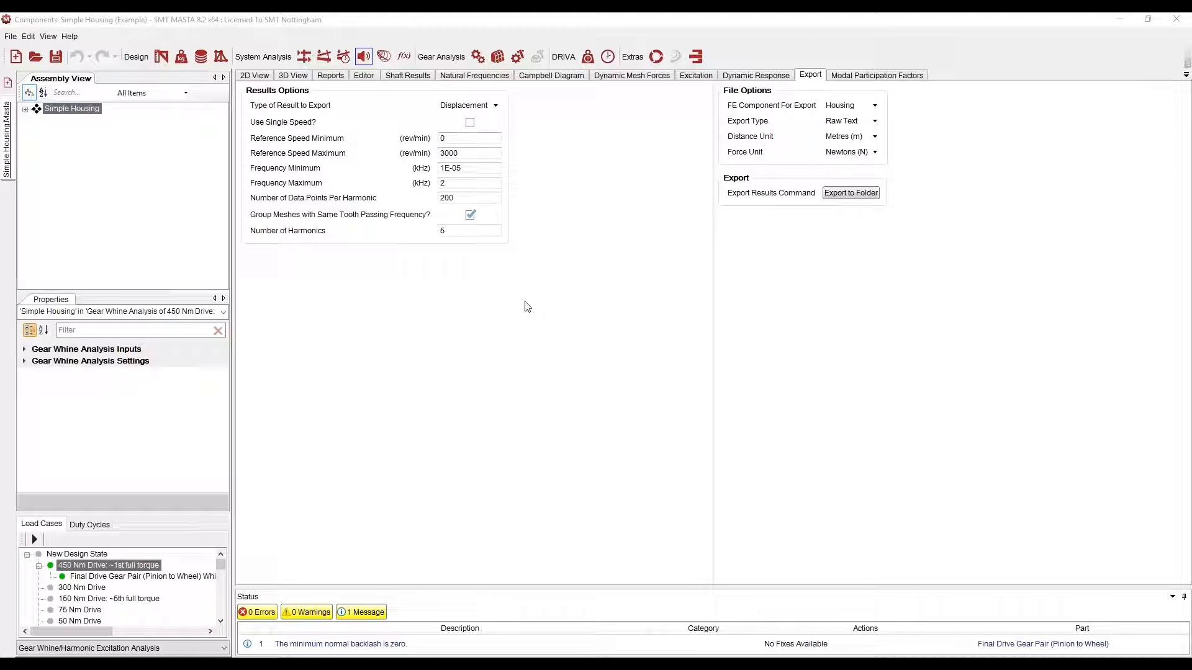
key(Return)
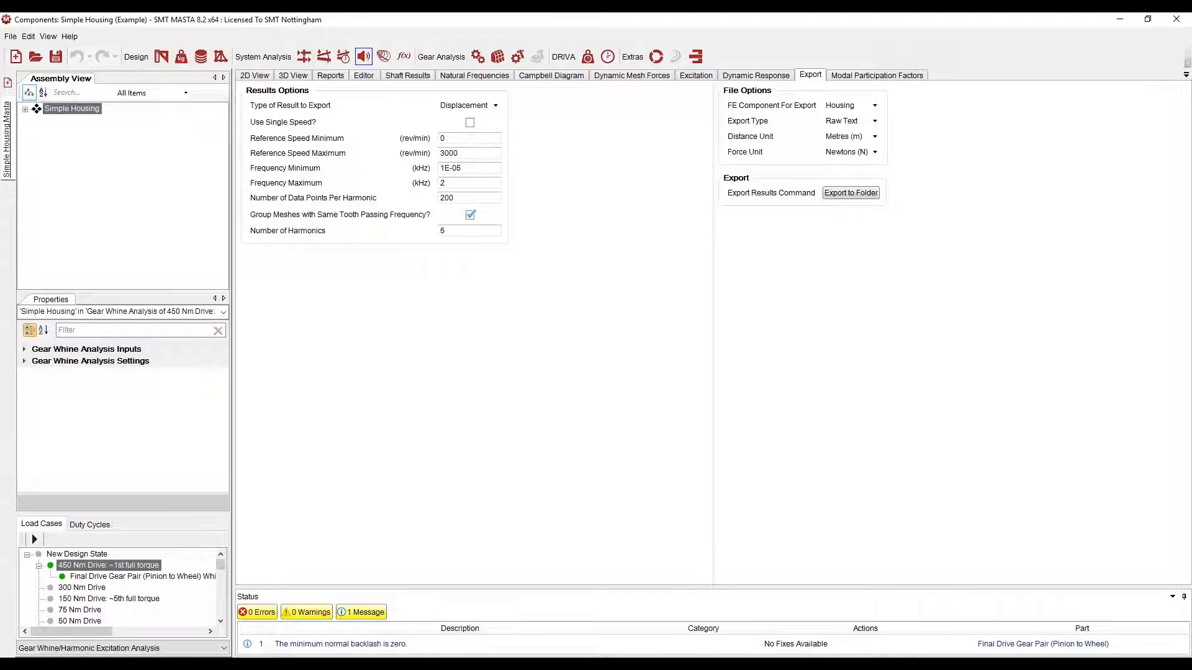
Step: Return to the RUNNA Editor and save the setup as the Runna file "Simple Housing" in the SMT folder
click(288, 665)
click(350, 619)
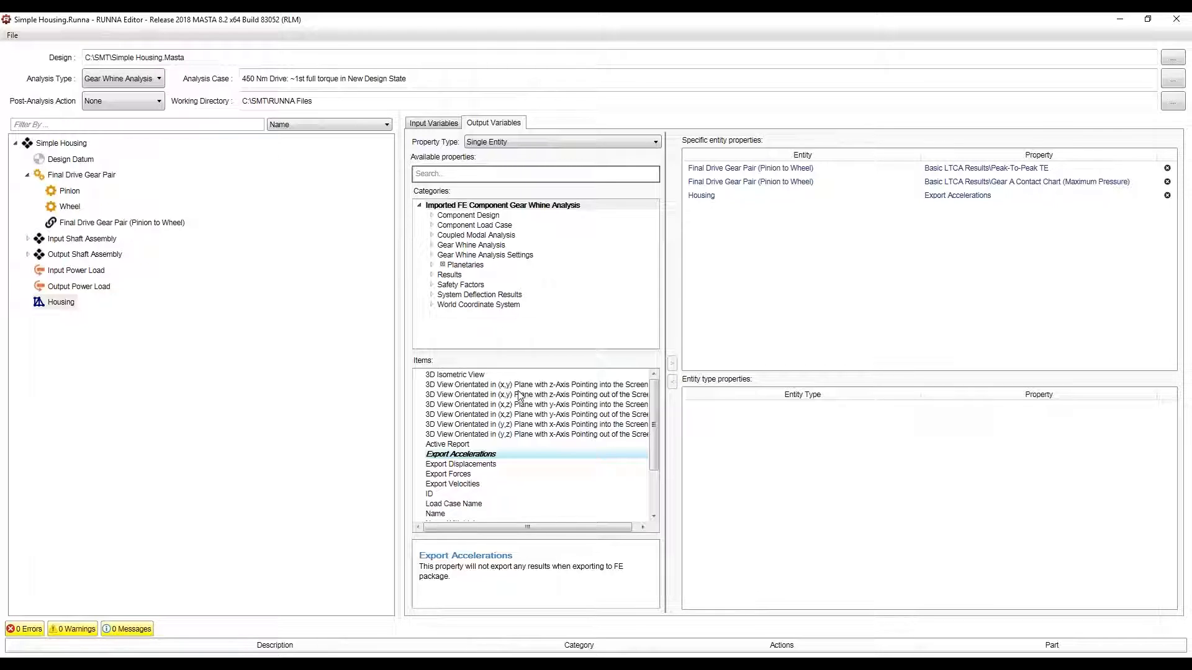
click(13, 35)
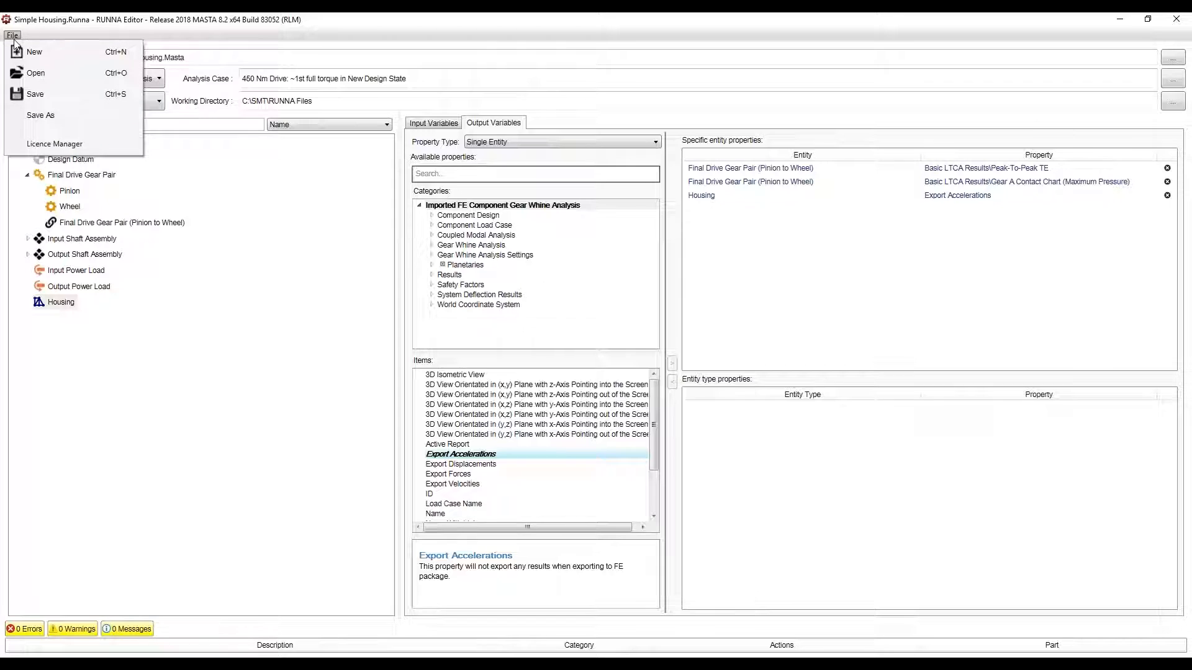
click(36, 94)
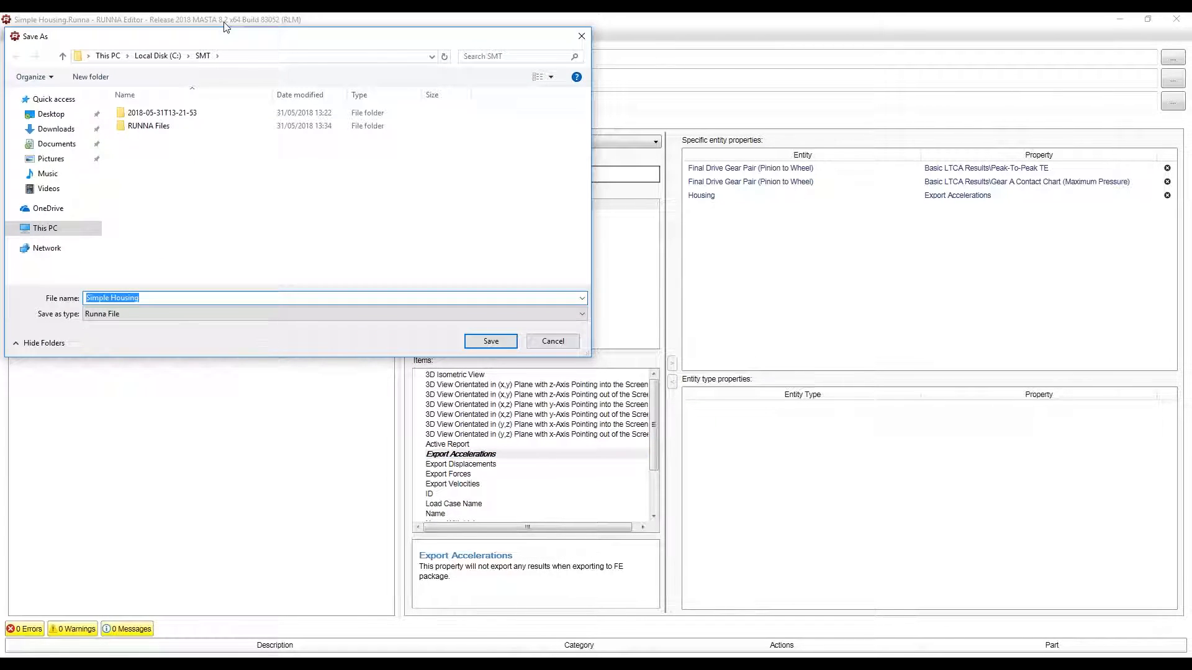
drag(240, 40, 296, 72)
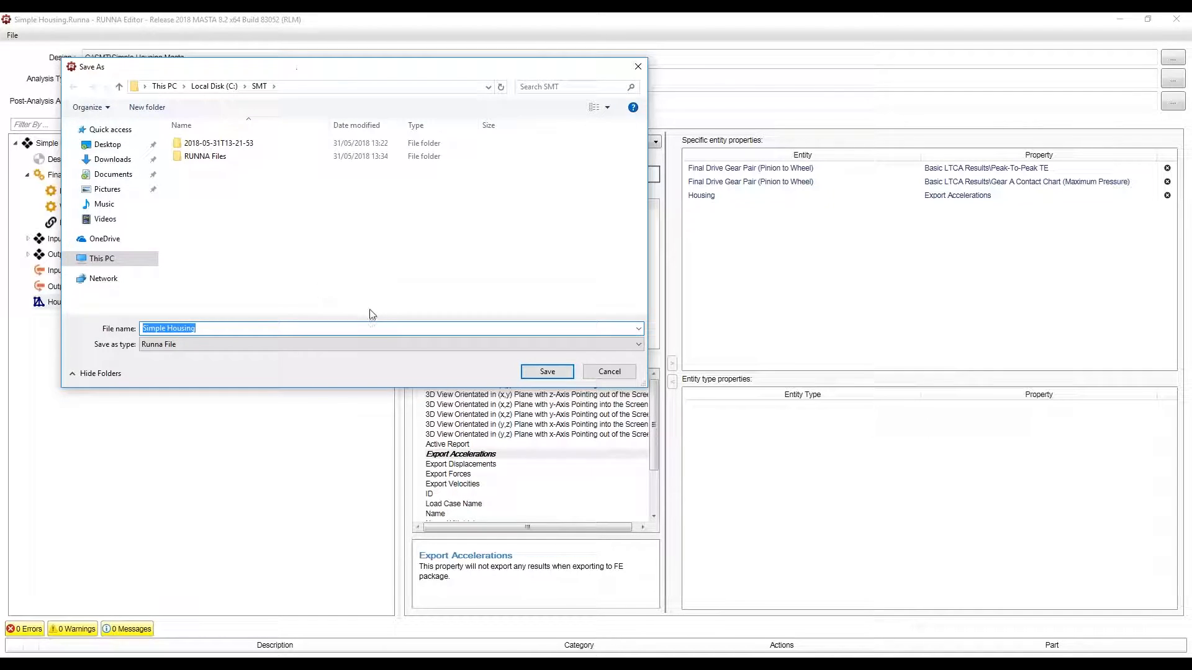
click(547, 372)
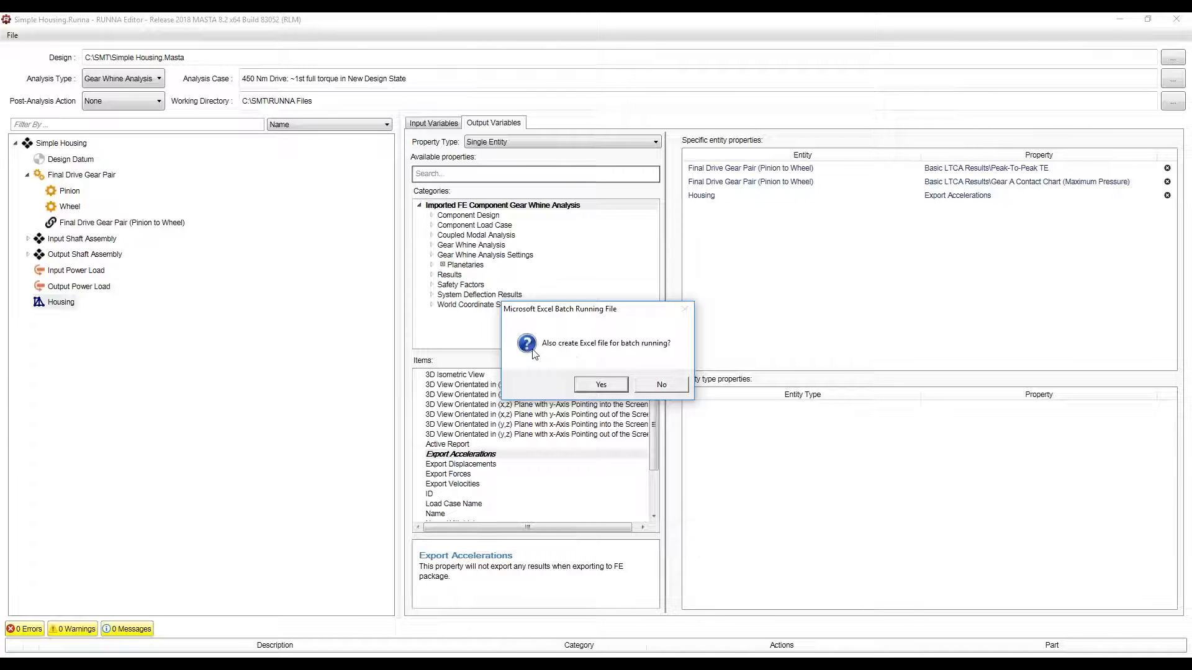
Step: Agree to create the Excel file for batch running and save it as "Simple Housing" in the SMT folder
drag(597, 311, 570, 299)
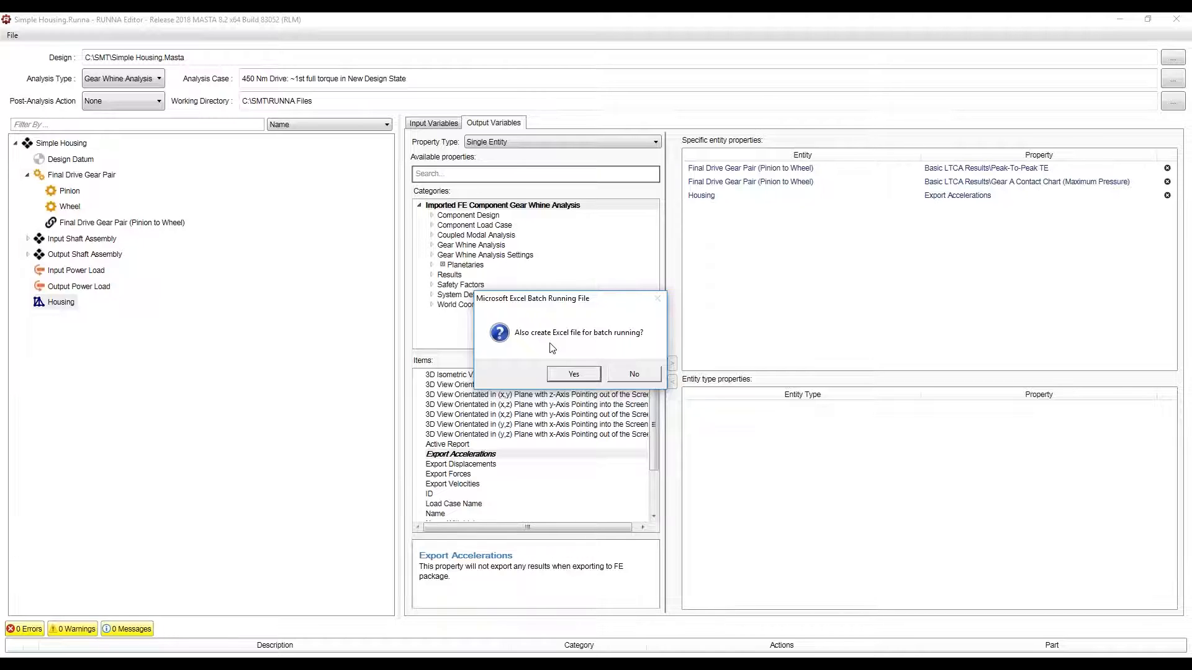
click(574, 374)
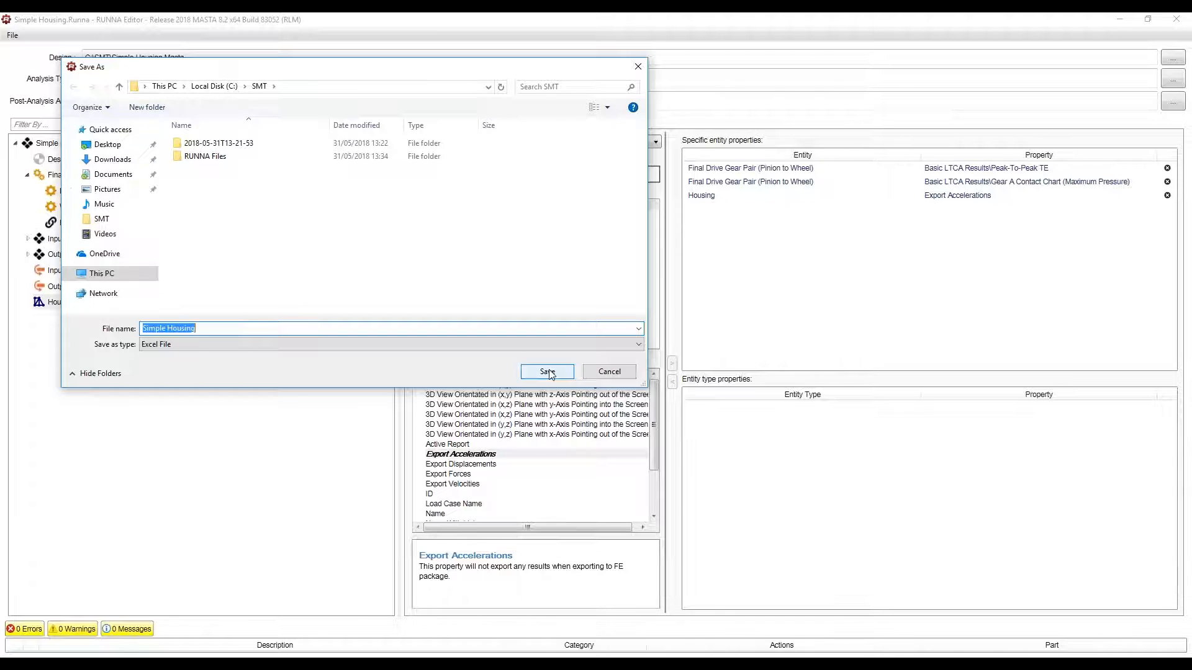
click(547, 371)
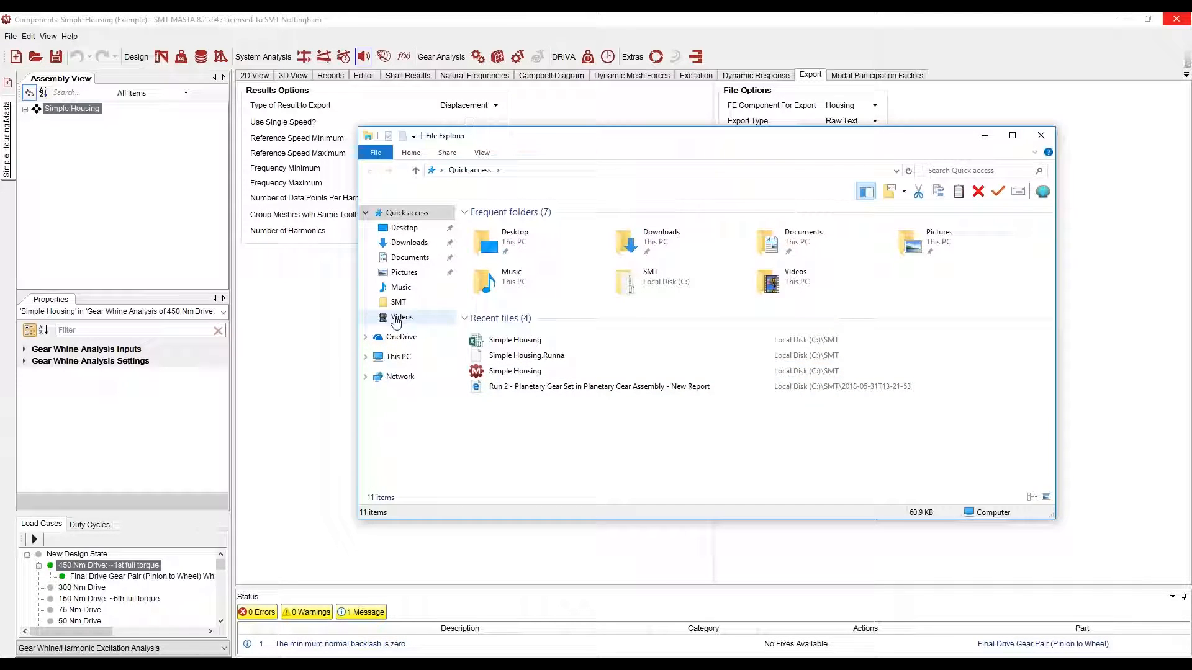
Step: In File Explorer, go to the SMT folder and open Simple Housing.Runna in Notepad++
click(397, 302)
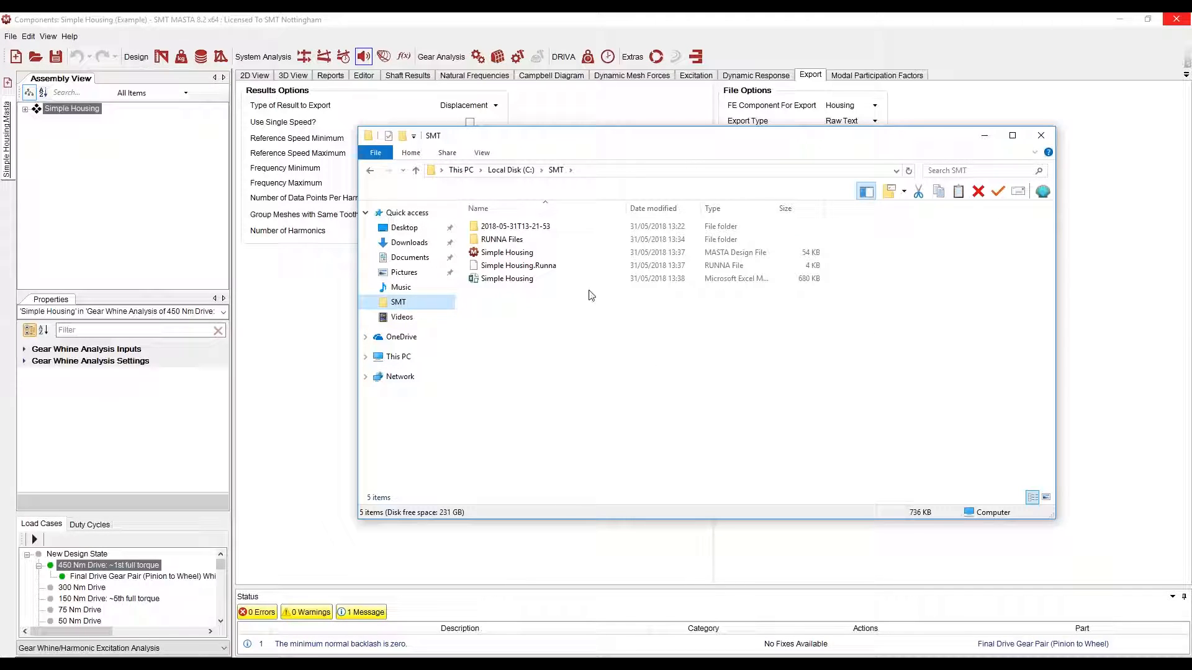
click(556, 268)
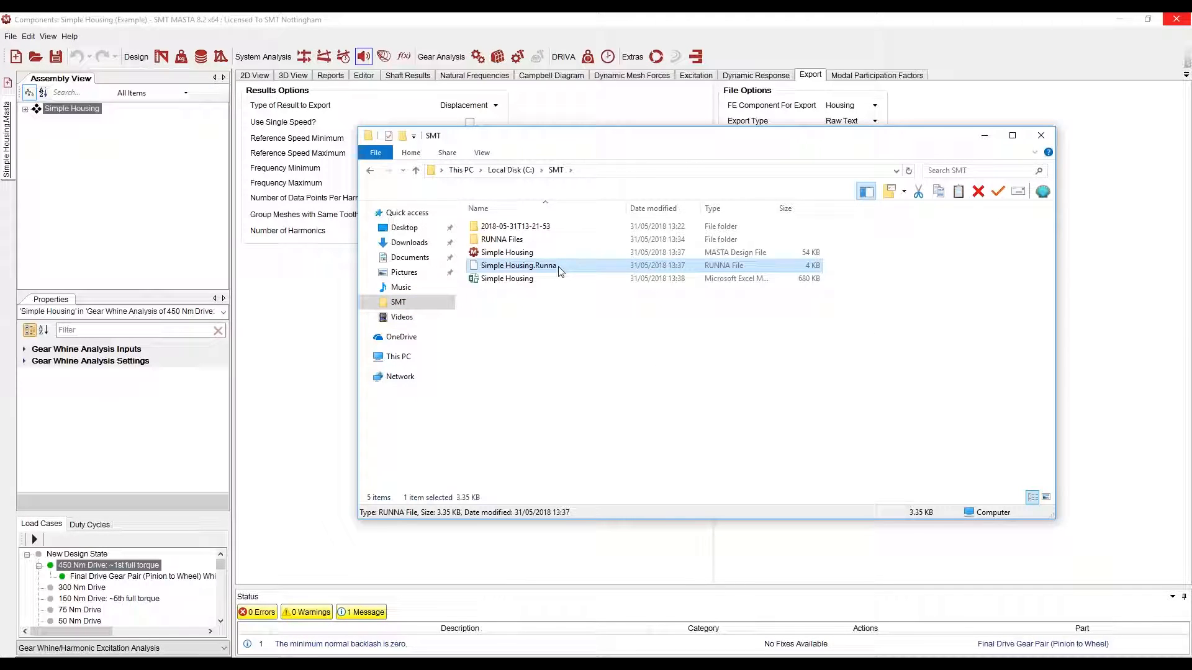
right_click(560, 270)
click(606, 303)
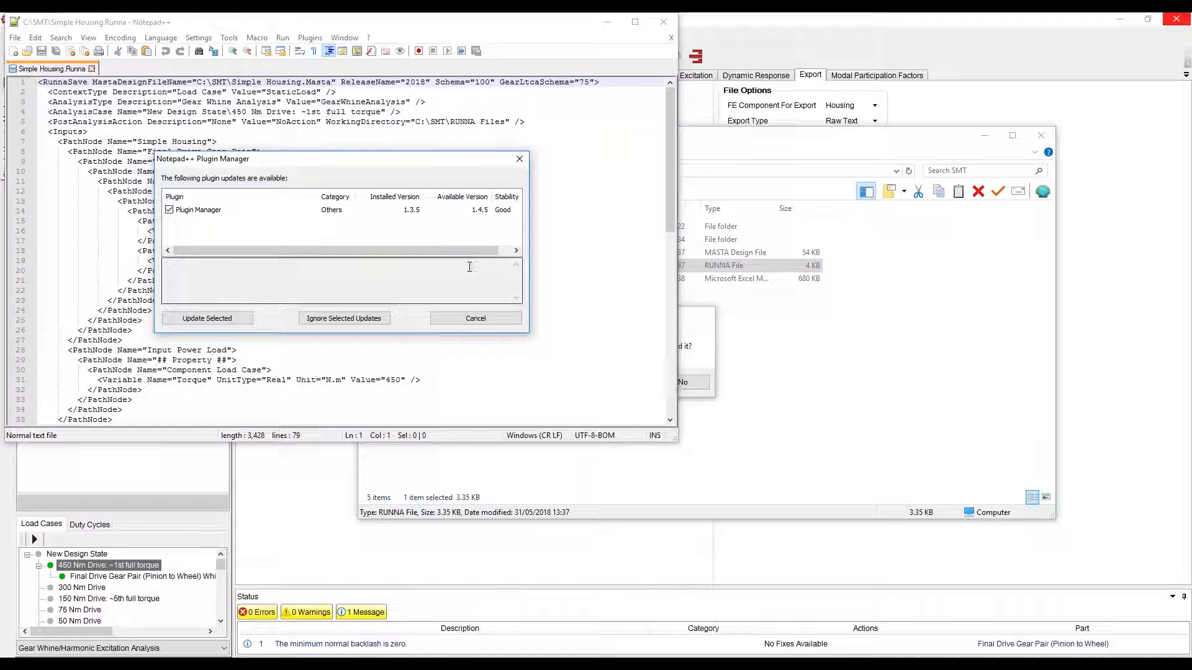
Step: Decline the plugin and program updates, and examine the Runna file's header lines, including the analysis case and working directory
click(475, 318)
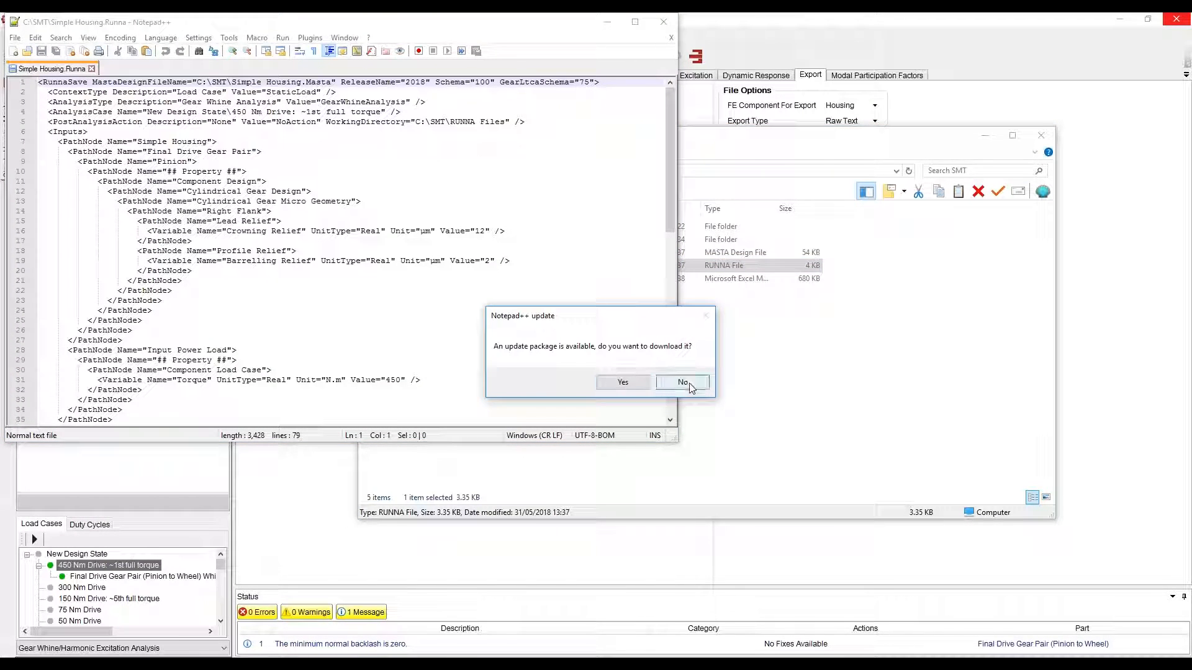
click(682, 382)
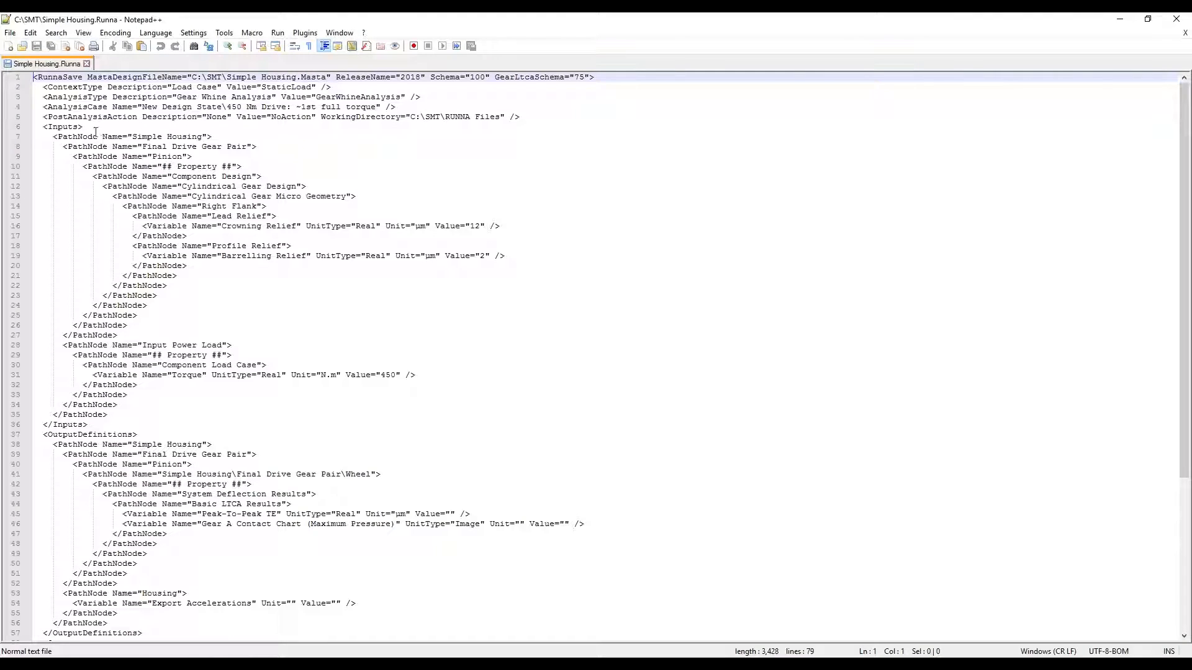
drag(39, 77, 499, 117)
drag(162, 107, 286, 107)
drag(414, 117, 470, 117)
click(470, 117)
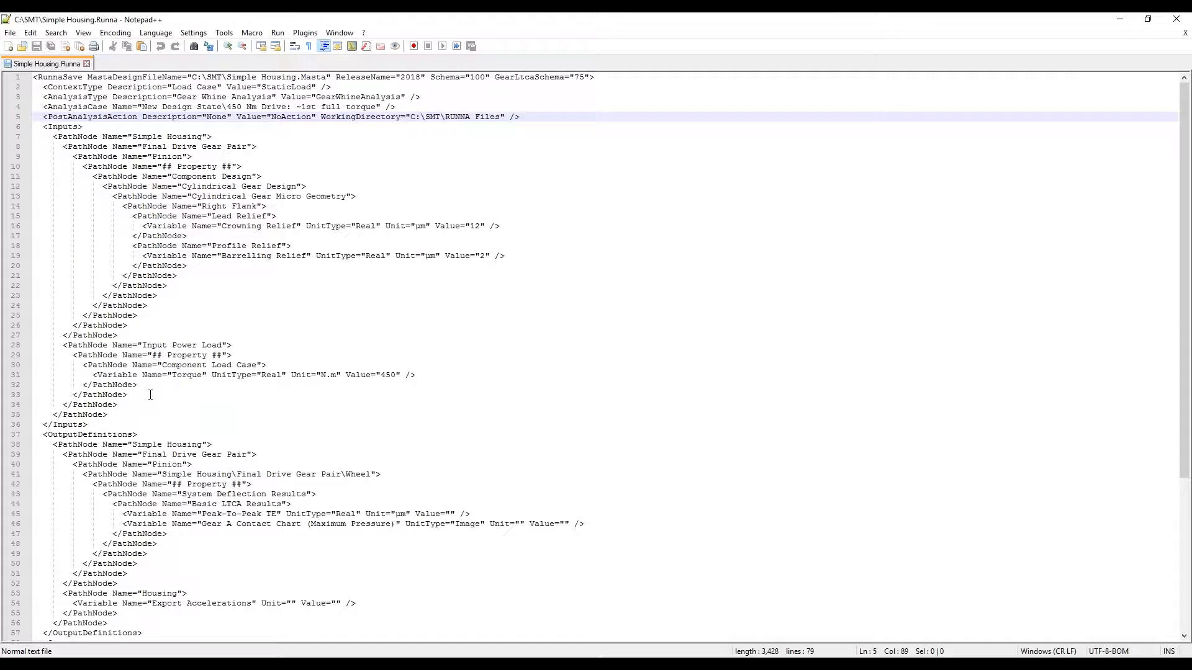
Step: Examine the OutputDefinitions and Outputs sections of the Runna file, and return to its Inputs section
scroll(150, 394, down, 2)
drag(42, 375, 149, 573)
scroll(242, 535, down, 1)
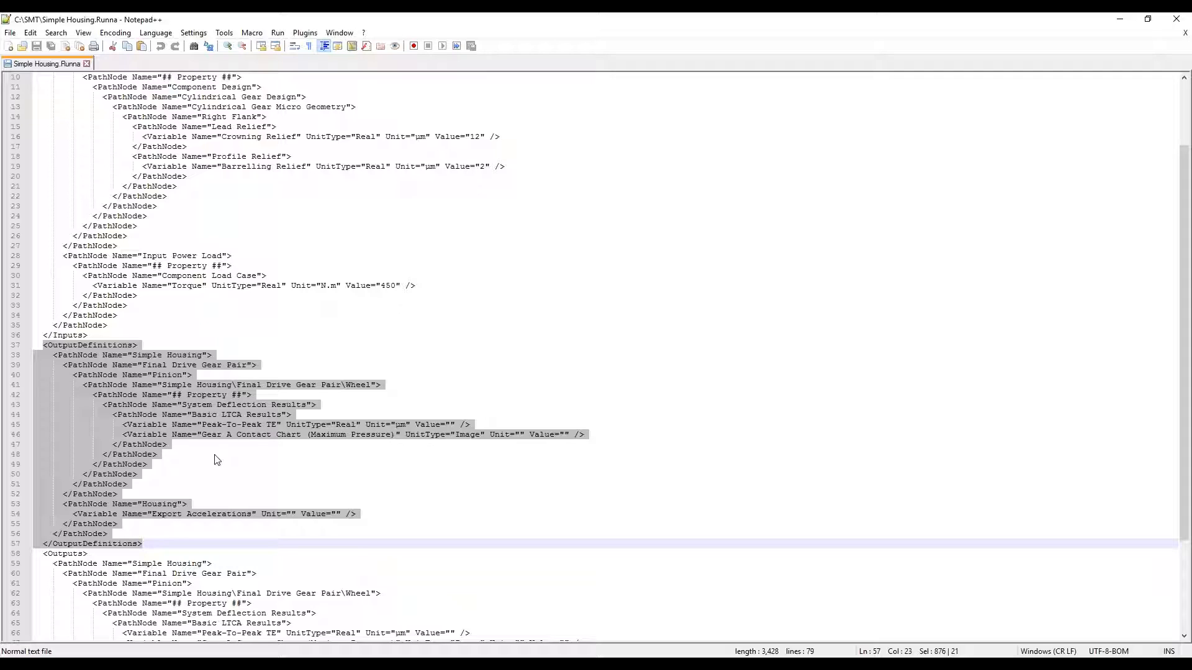
scroll(216, 459, down, 5)
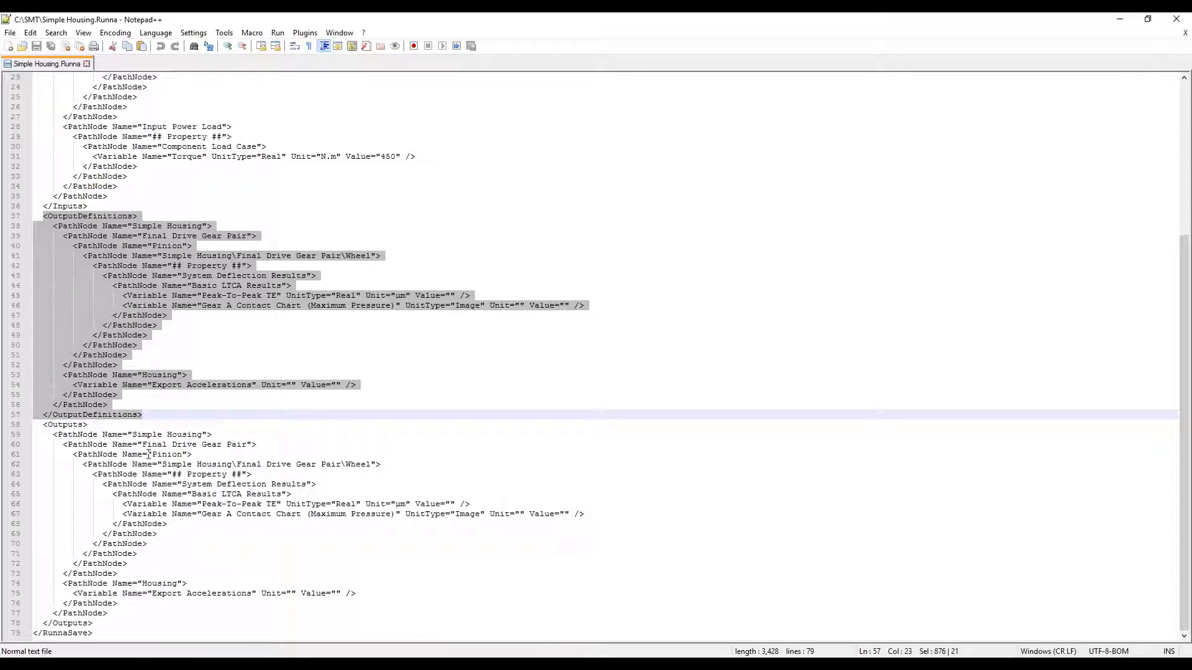
drag(42, 428, 121, 504)
click(275, 565)
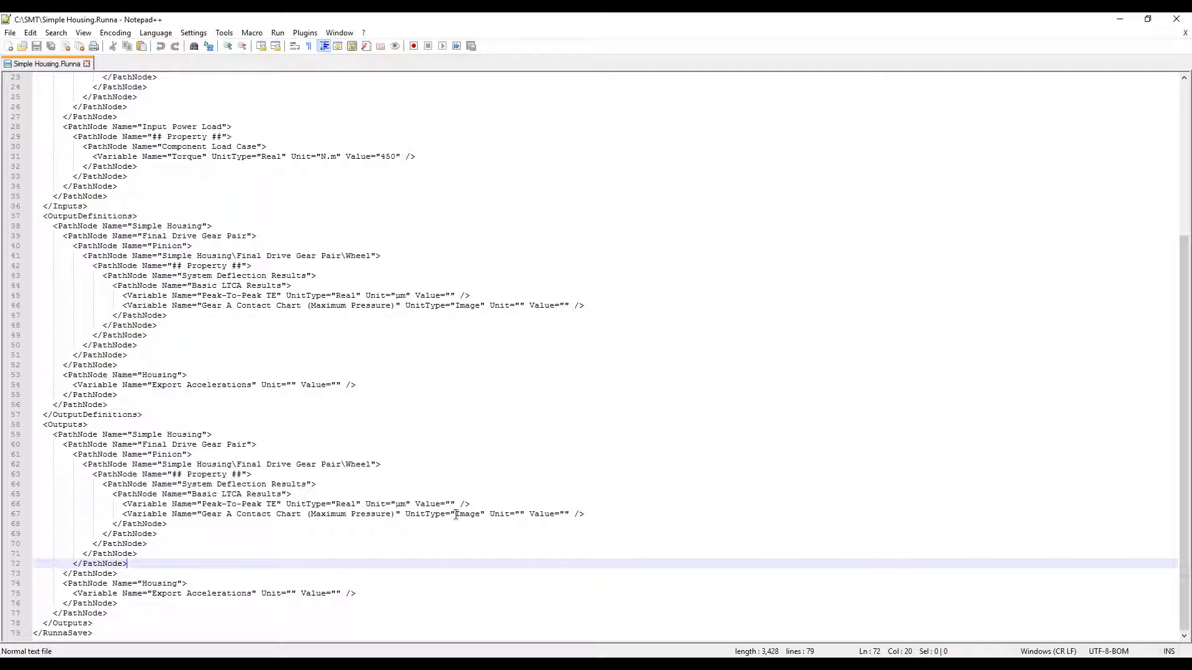
scroll(456, 515, up, 5)
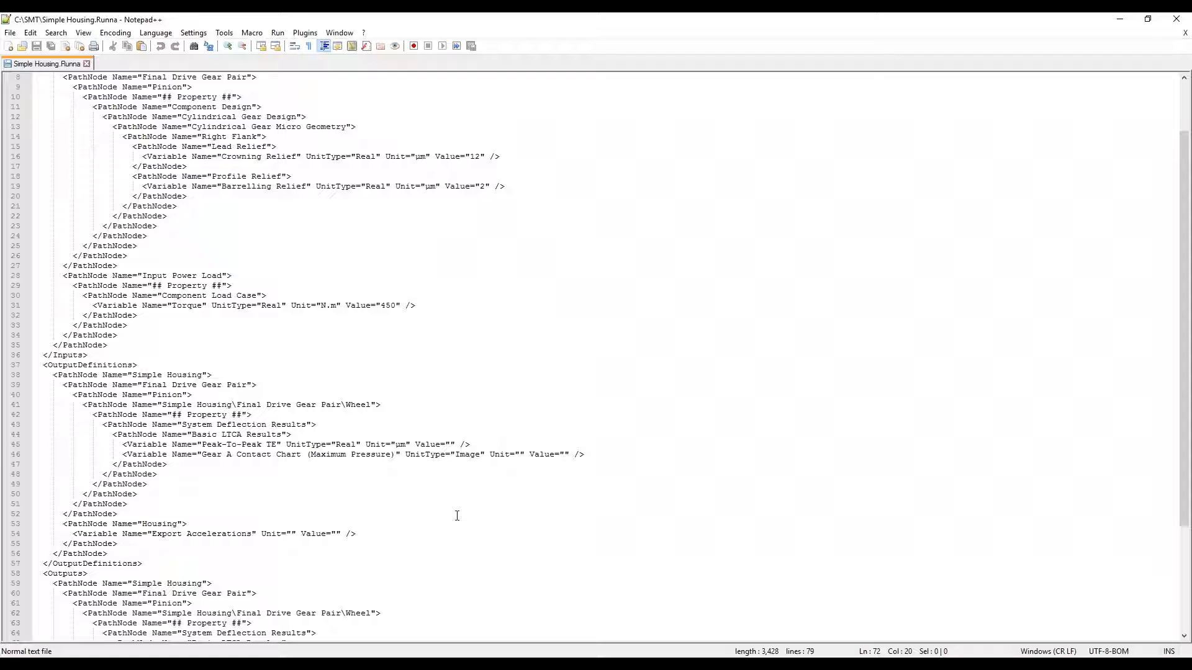
click(468, 485)
scroll(469, 483, up, 1)
scroll(469, 484, up, 1)
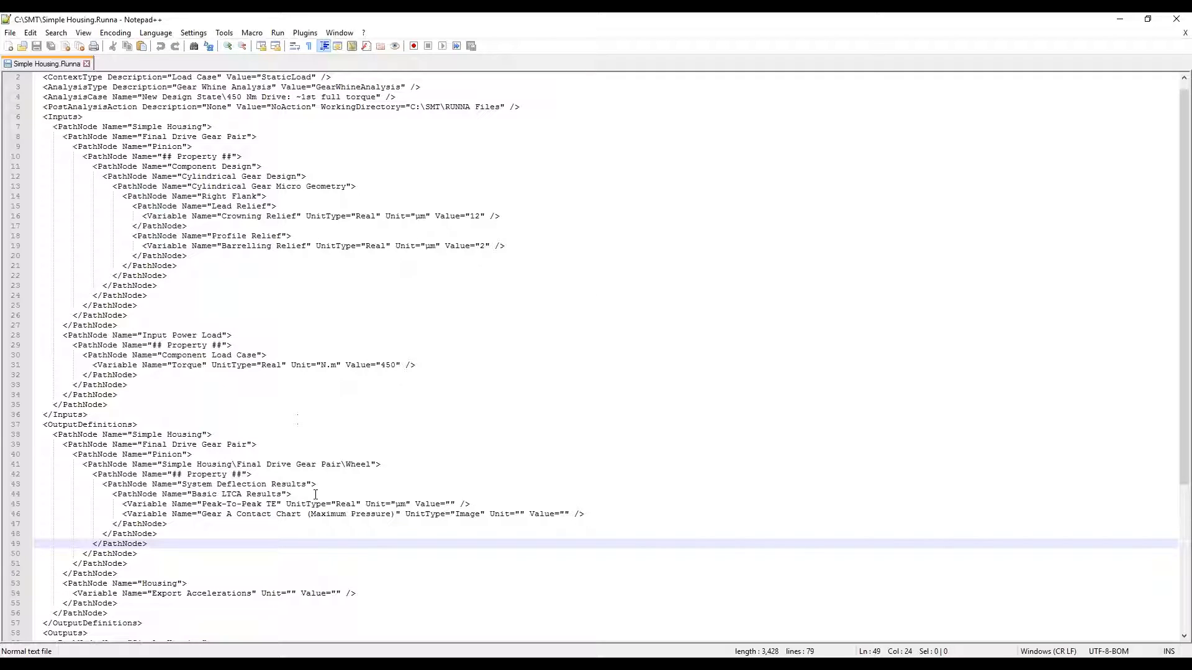
drag(491, 118, 643, 102)
click(437, 279)
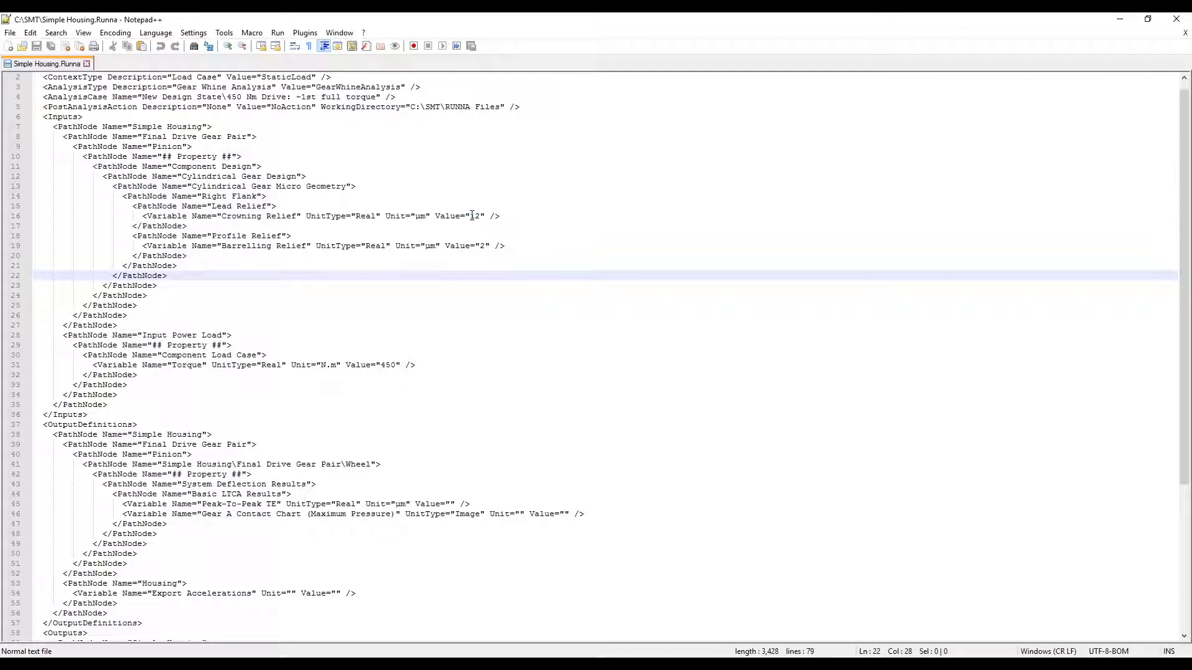
Step: In the pinion's right flank inputs, set the Crowning Relief value to 20 and the Barrelling Relief value to 5
double_click(475, 216)
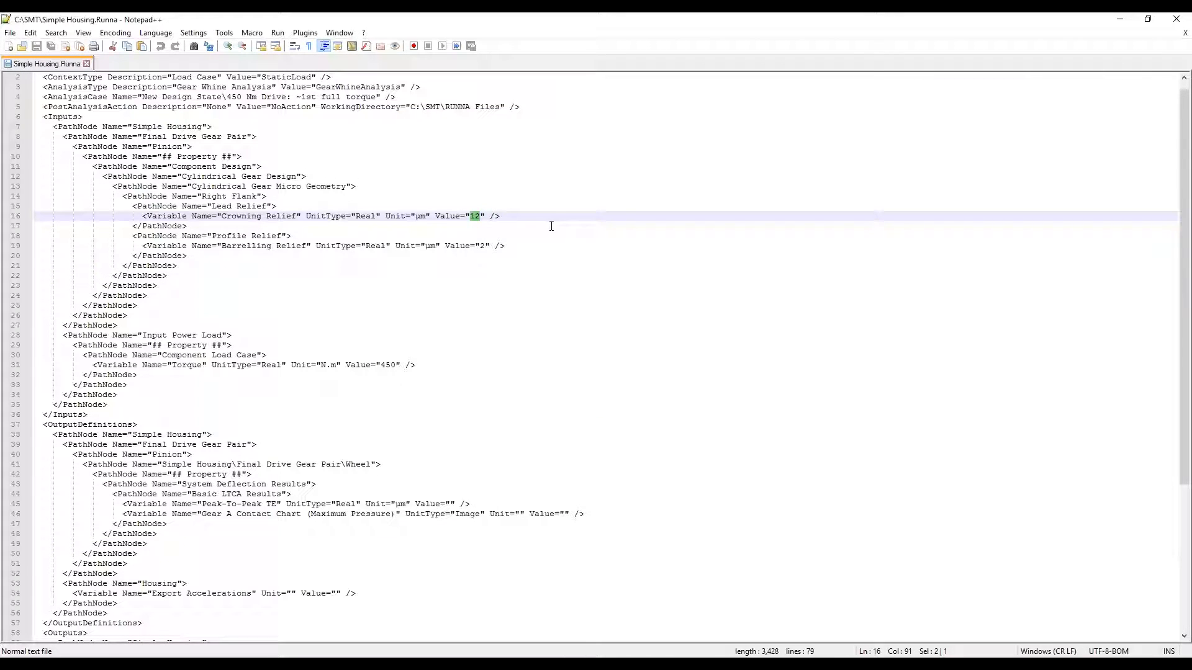
text(20)
double_click(484, 246)
key(Delete)
text(5)
click(459, 285)
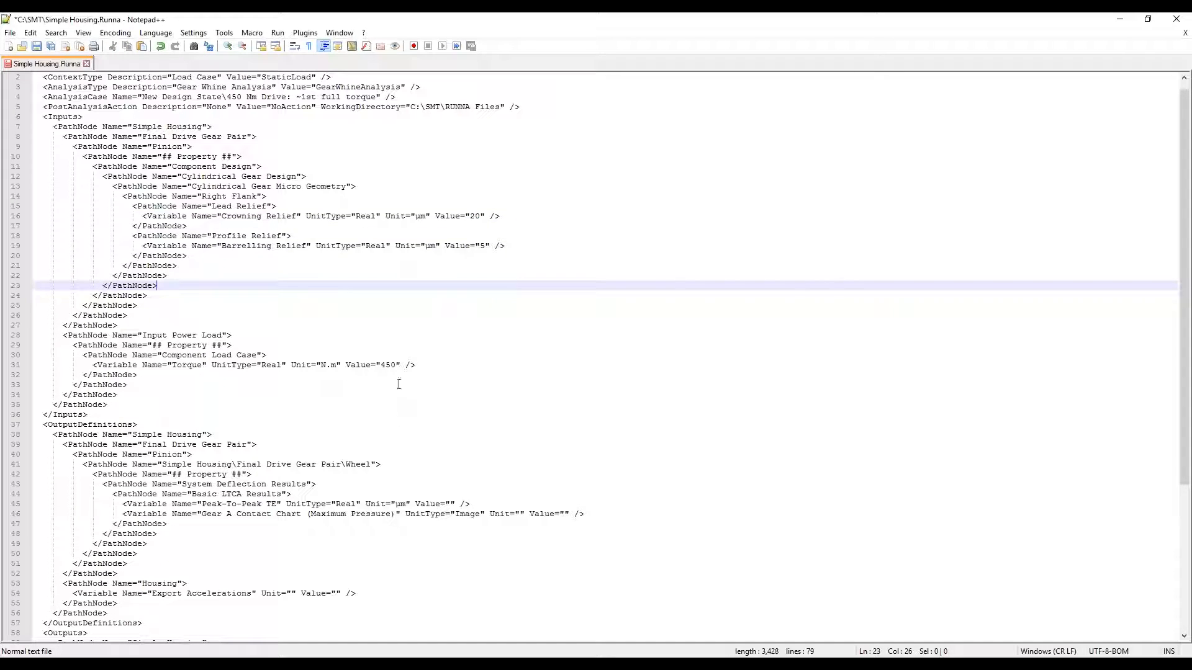
Step: Set the Input Power Load's Torque value to 600
double_click(388, 366)
text(600)
click(443, 343)
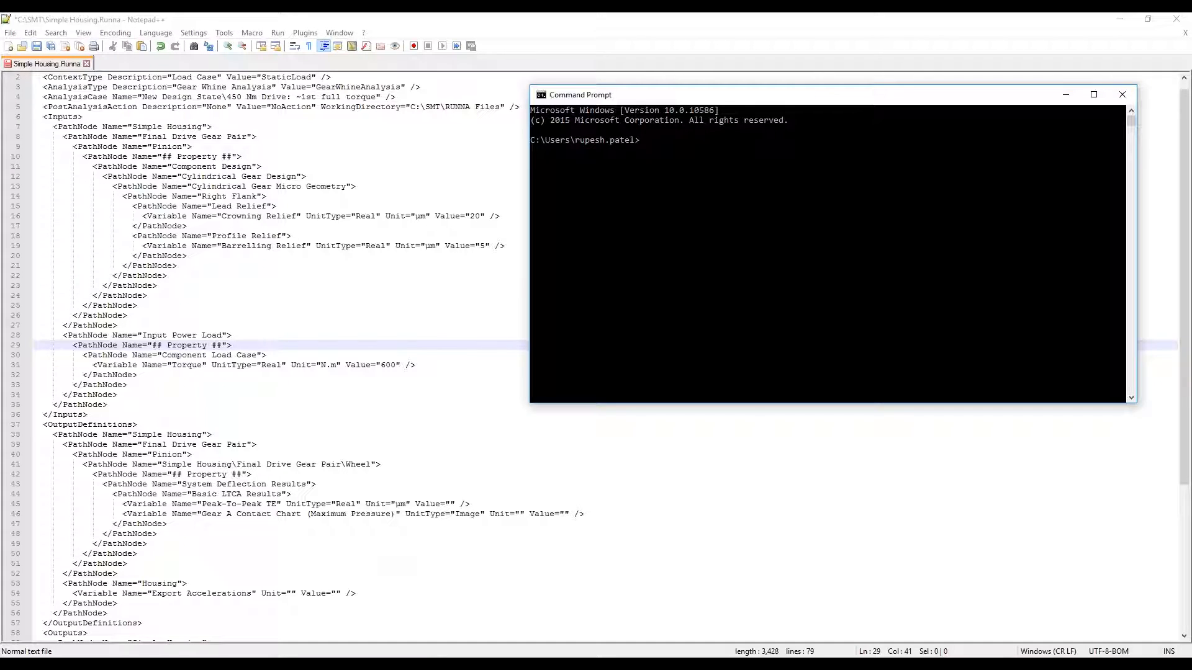
Step: Start a quoted command in Command Prompt and try to paste in the path of the MASTA 8.2 RLM x64 program folder
drag(656, 92, 576, 150)
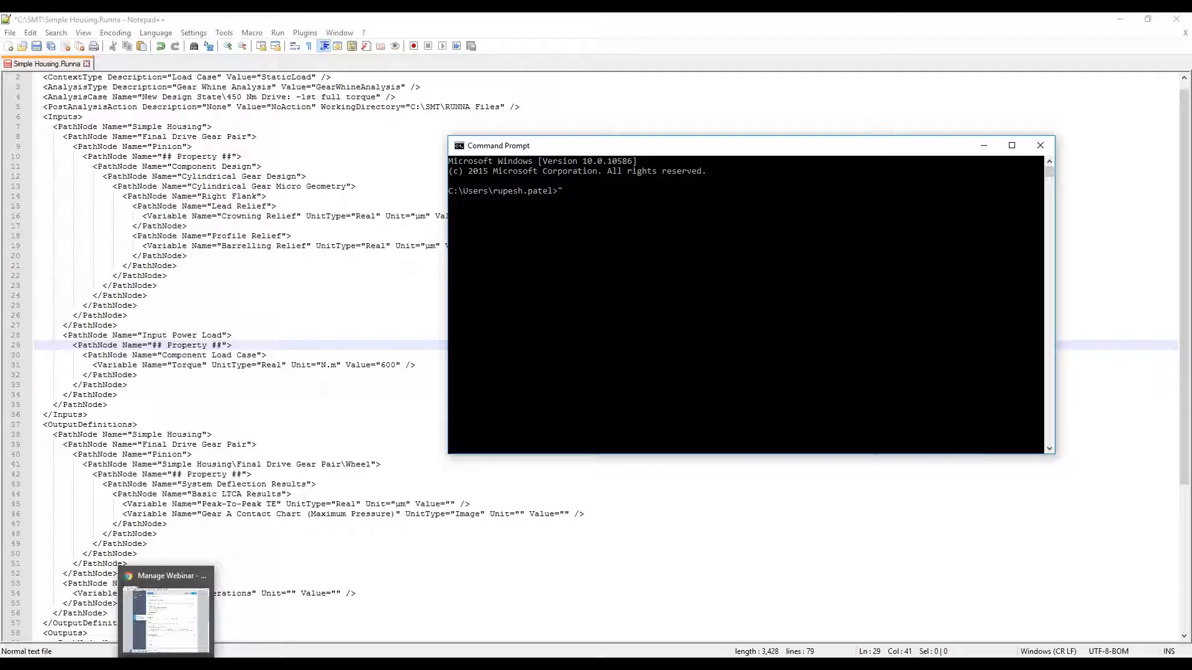
mouse_move(227, 665)
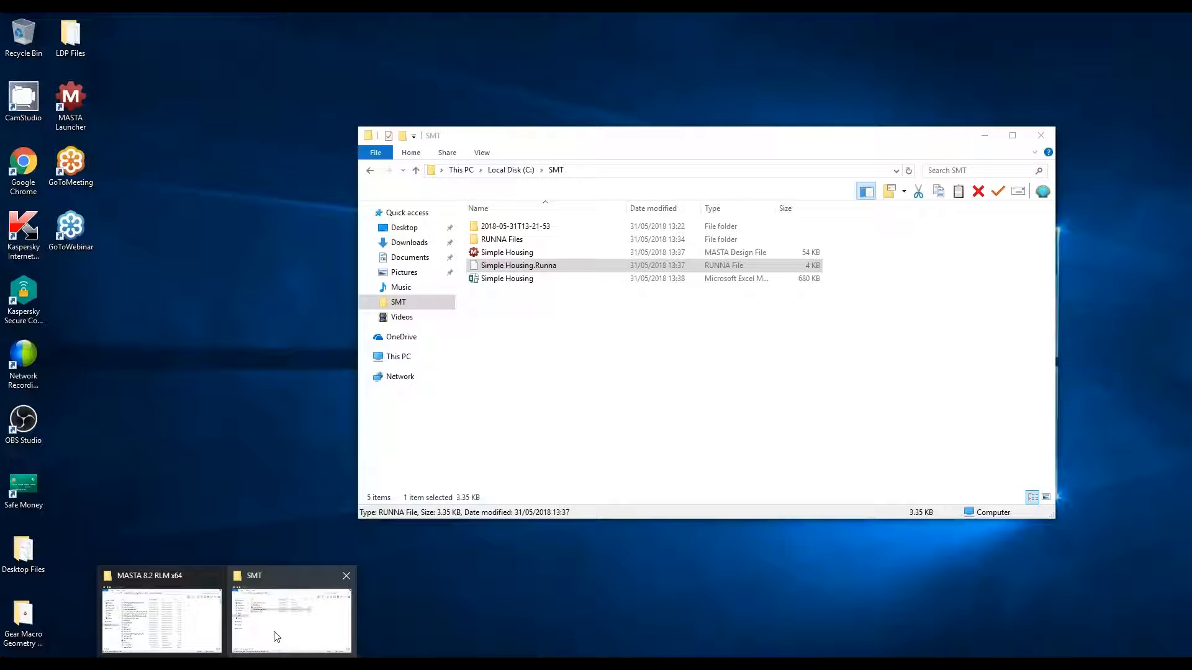
click(292, 614)
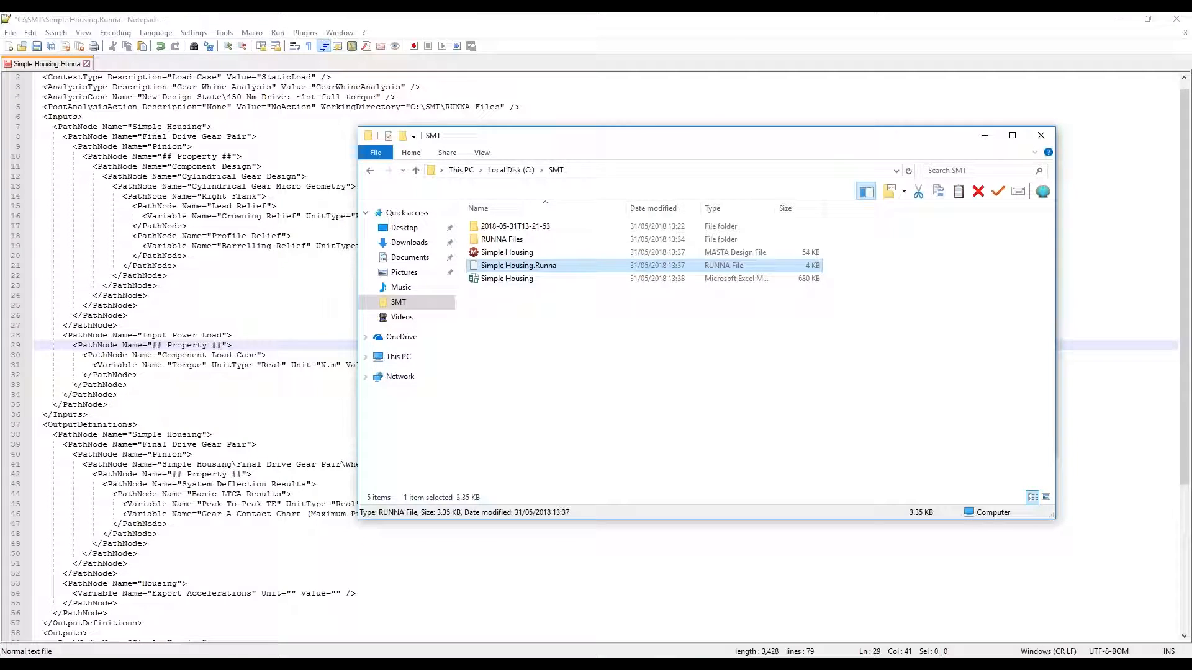
key(alt+Tab)
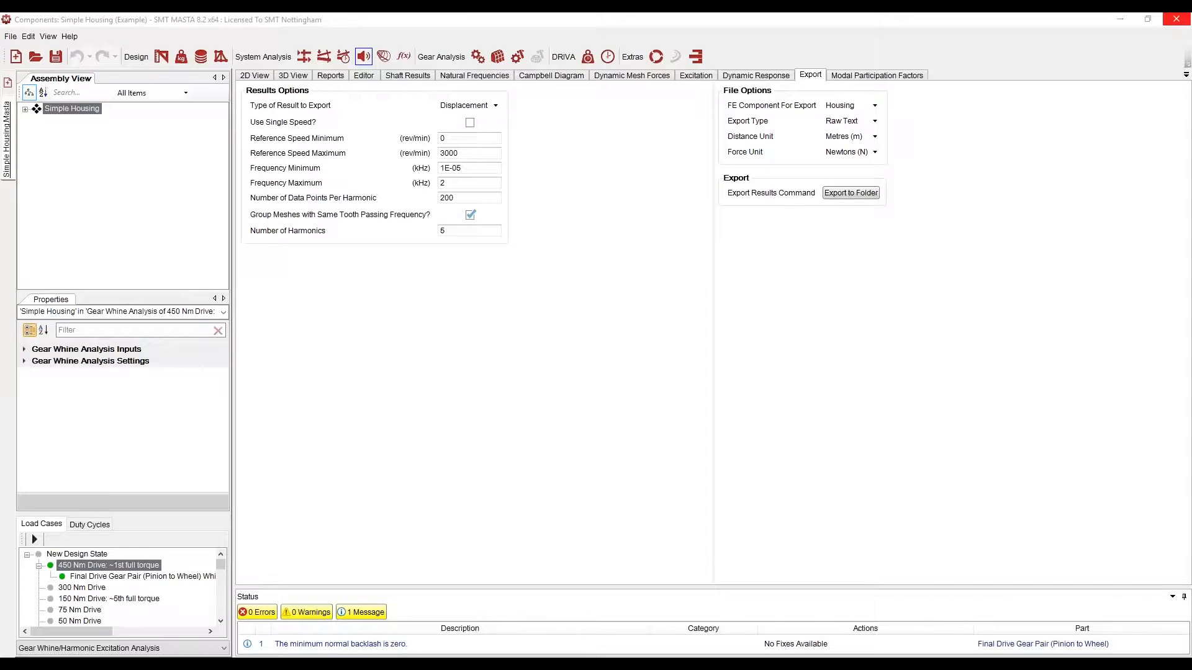
key(alt+Tab)
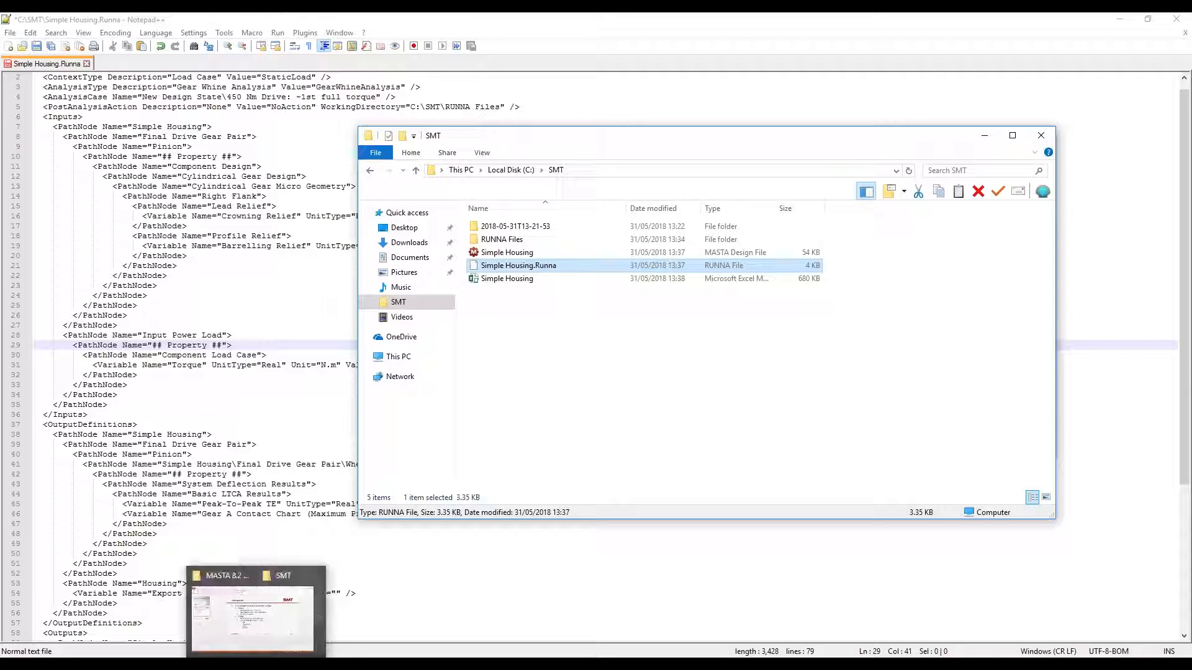
click(191, 633)
click(629, 148)
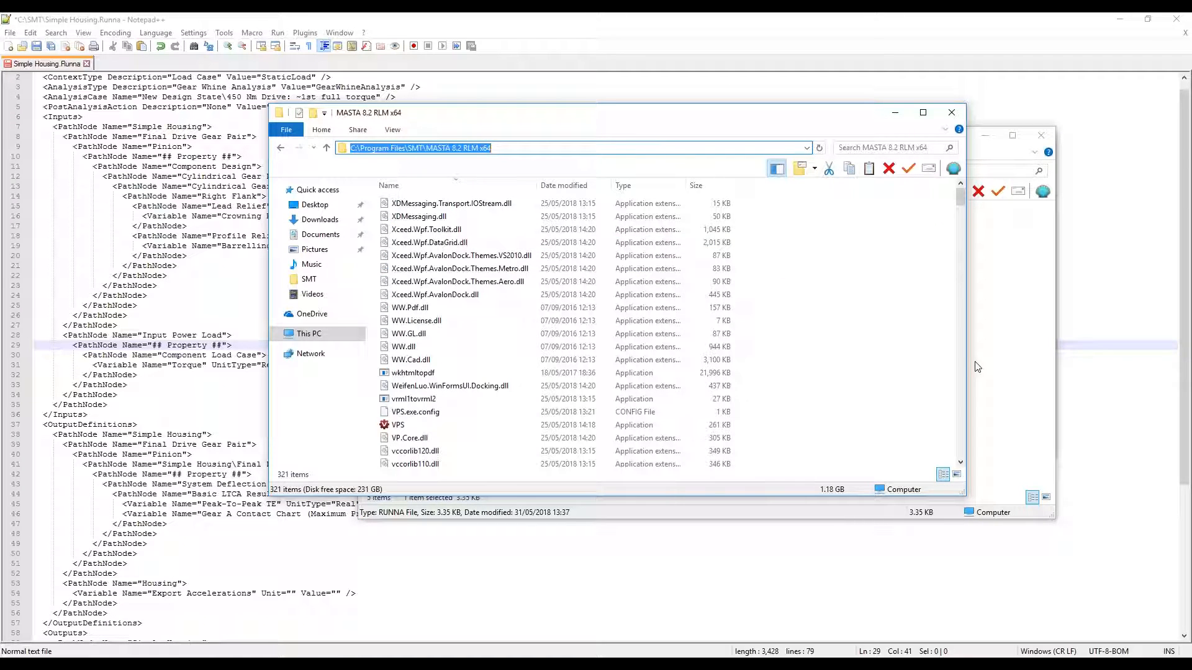
key(alt+Tab)
click(614, 196)
right_click(598, 197)
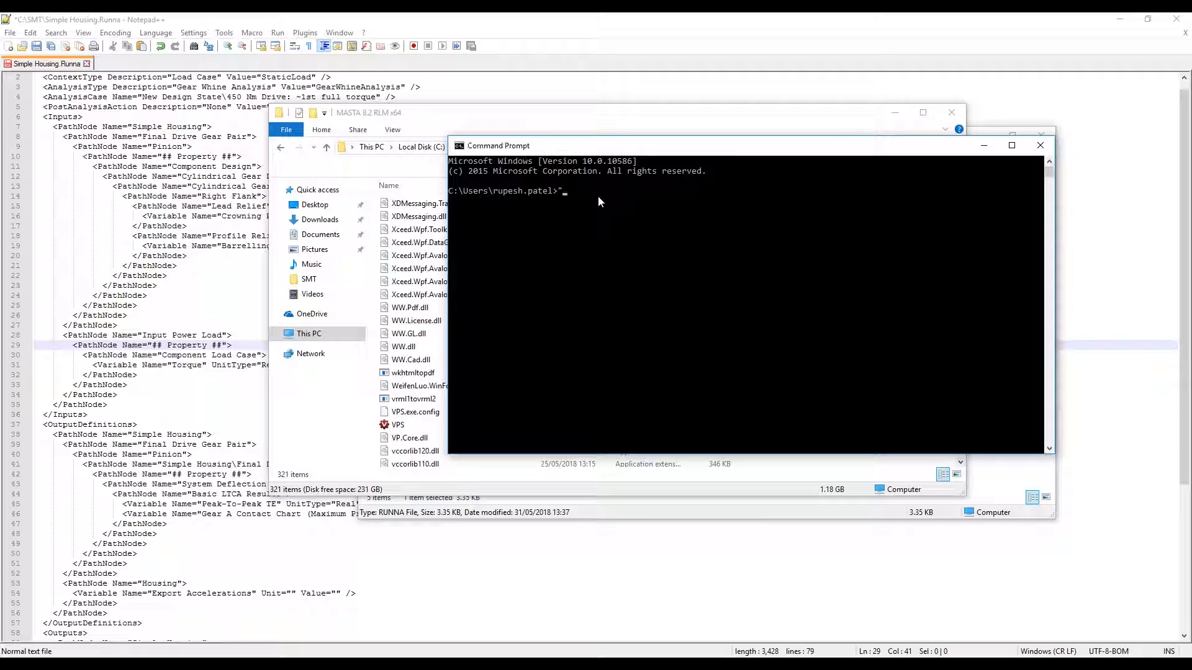
Step: Copy the MASTA 8.2 RLM x64 folder path into the command and extend it to "C:\Program Files\SMT\MASTA 8.2 RLM x64\Runna.exe" /runfast " in Command Prompt
click(418, 117)
click(639, 148)
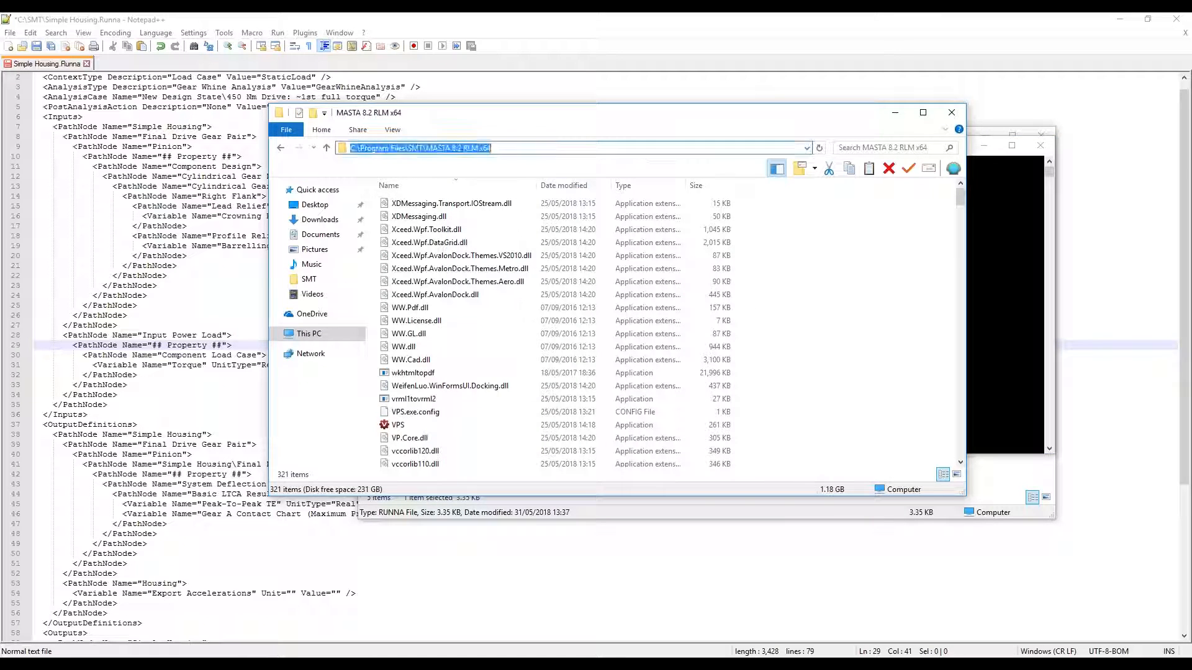
click(1012, 250)
text(")
right_click(668, 234)
text(\Runna)
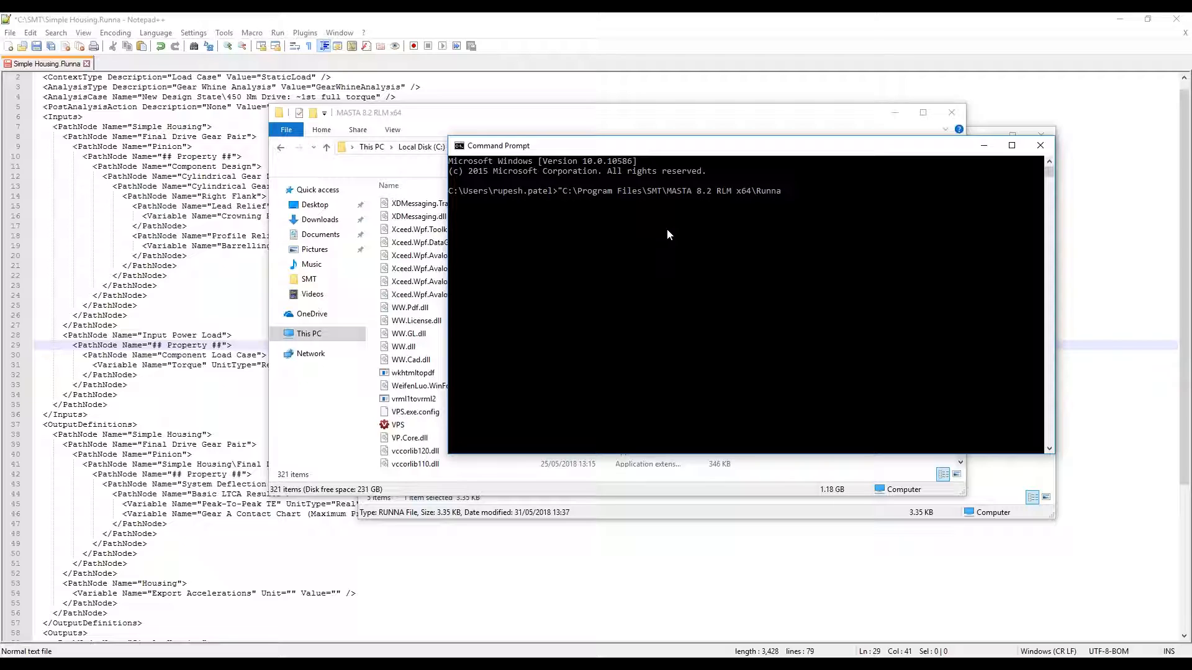
text(.exe@)
key(BackSpace)
text(/runfast ")
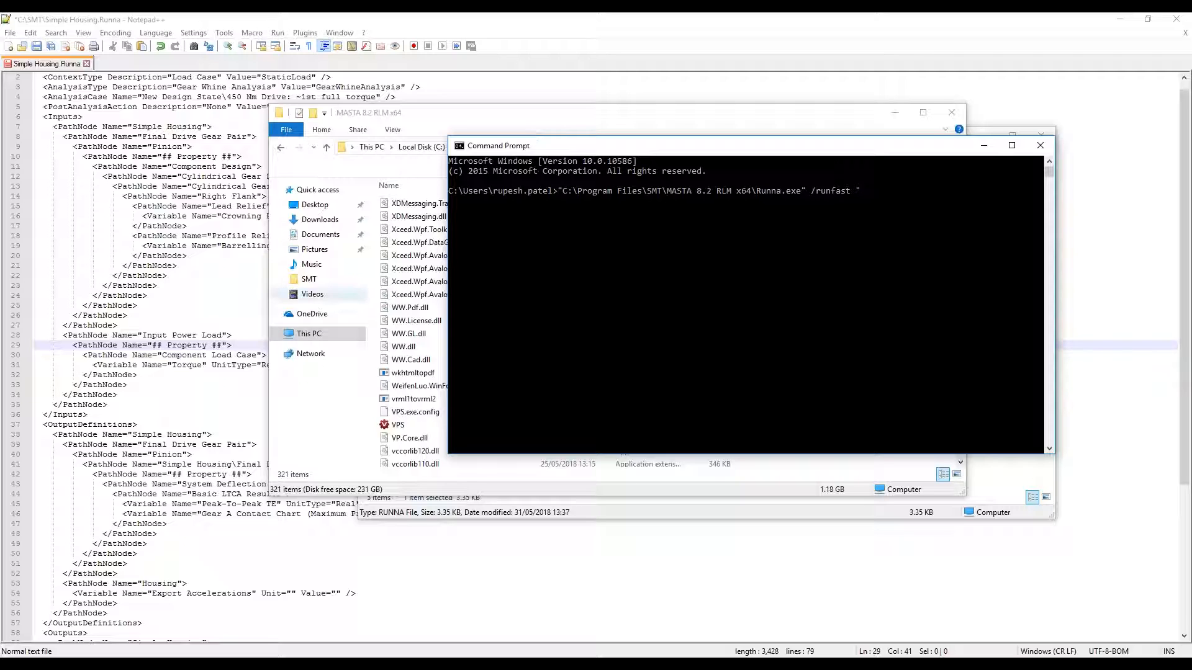
Step: Save the edited Runna file in Notepad++ and copy the SMT folder's path from File Explorer
click(179, 178)
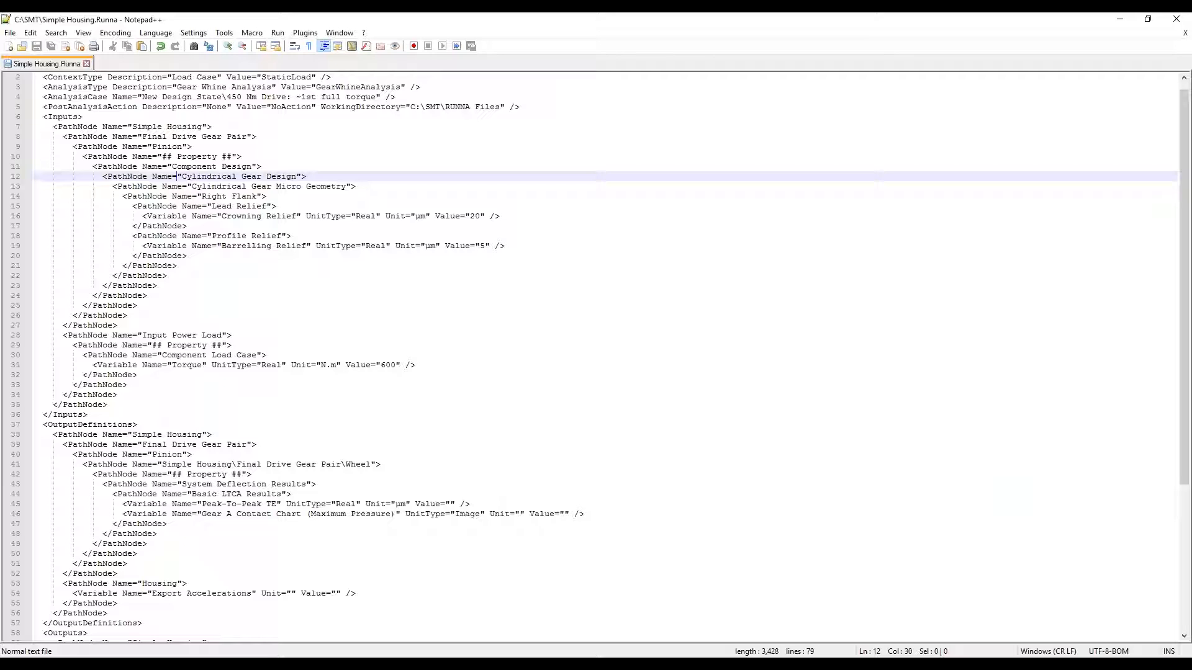
mouse_move(379, 665)
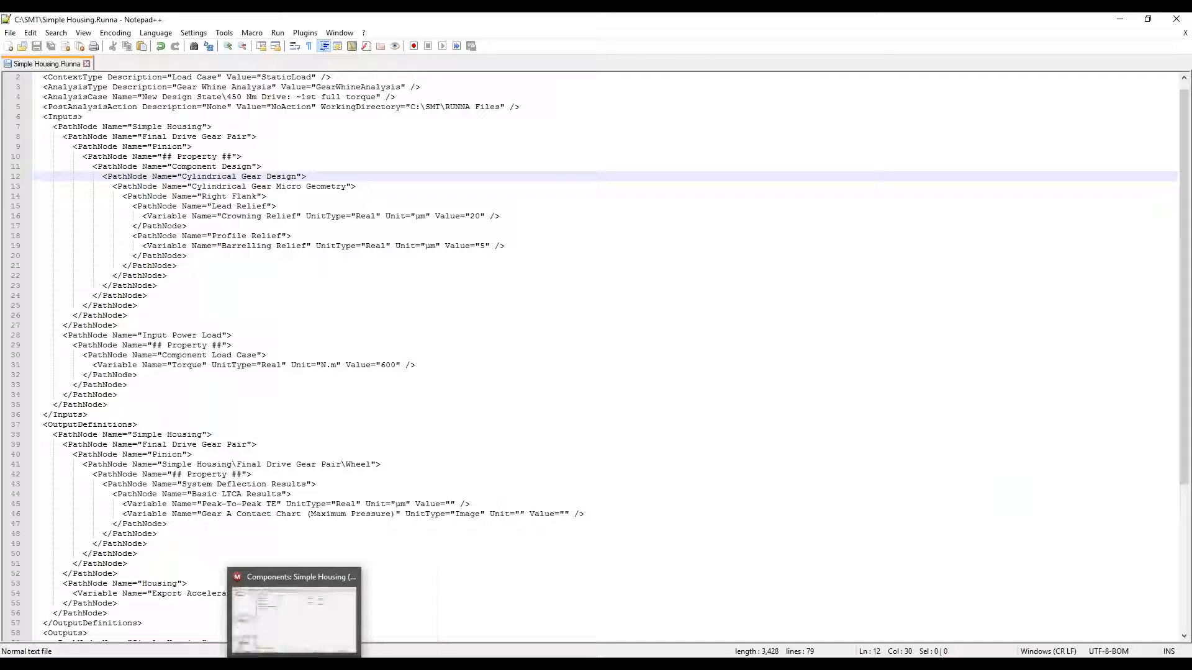
mouse_move(226, 665)
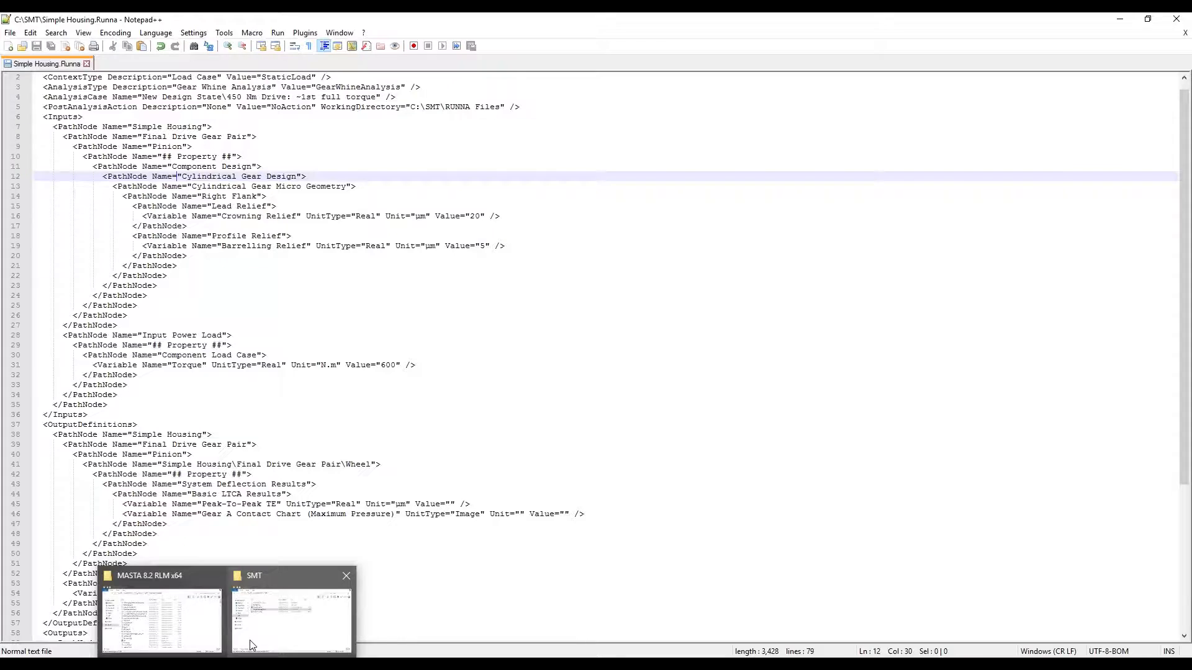
click(291, 611)
click(605, 173)
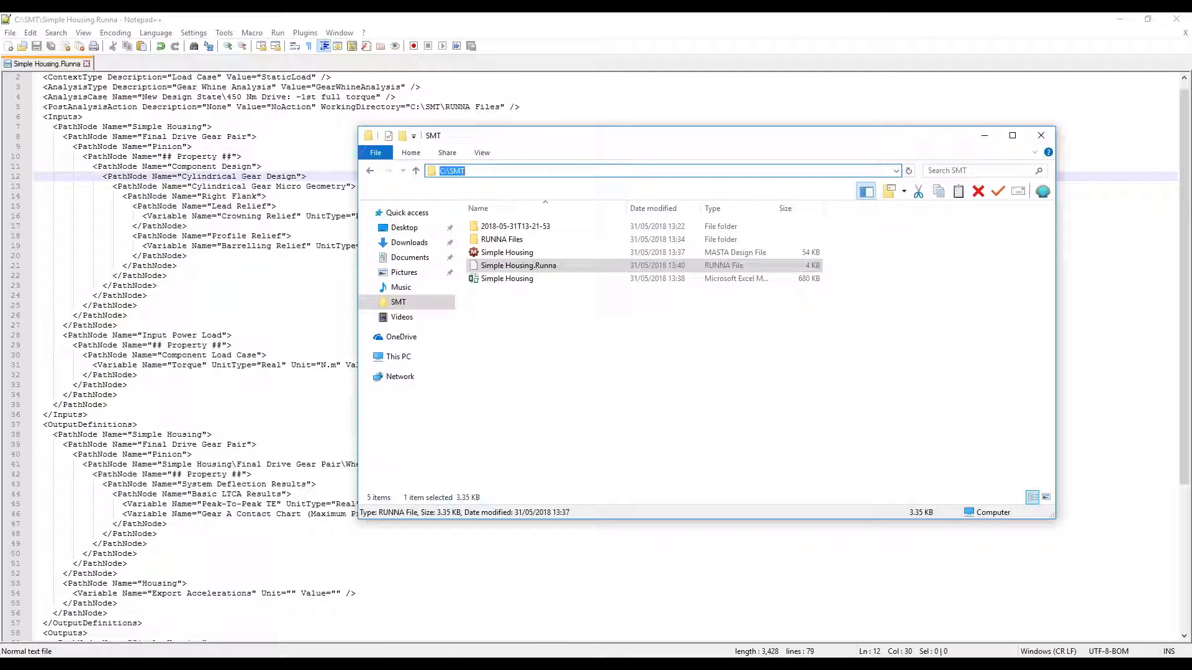
Step: Complete the Command Prompt command with the file path "C:\SMT\Simple Housing.Runna" and run it
mouse_move(379, 665)
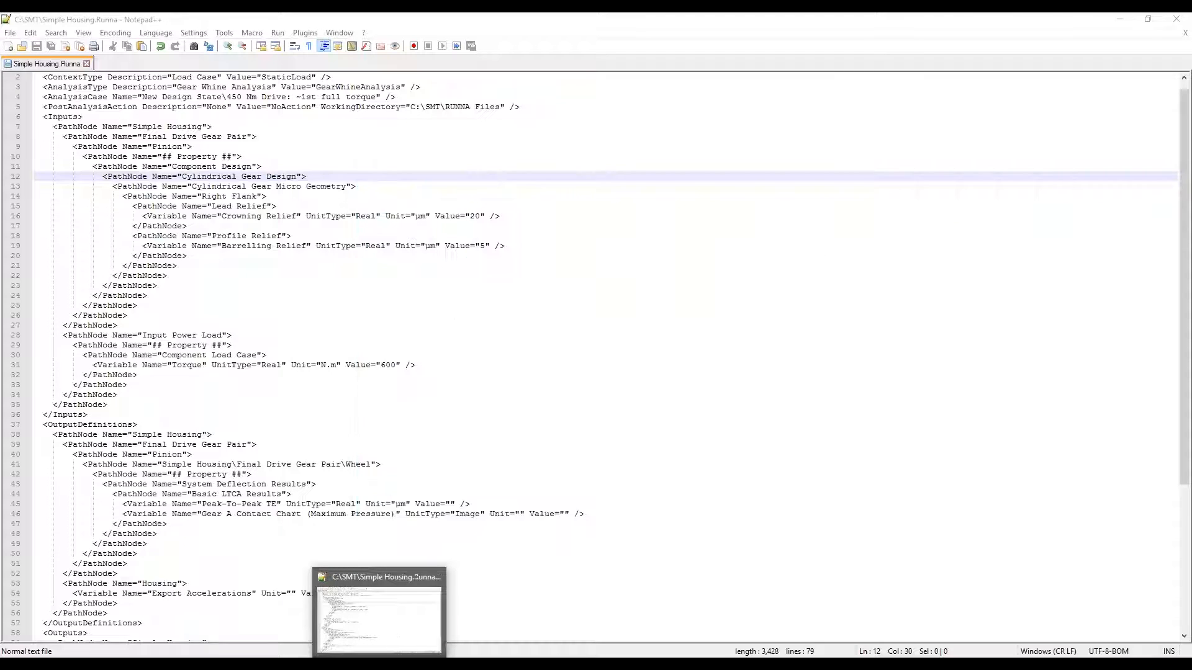
click(352, 639)
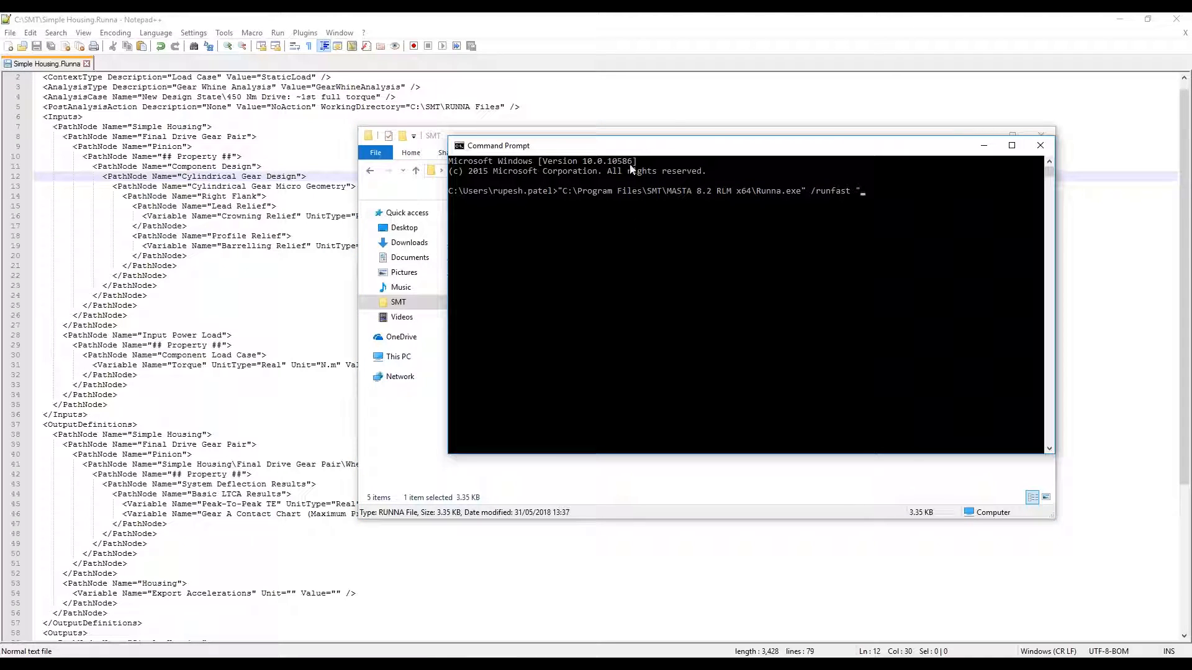
drag(633, 147, 742, 285)
text(C:\SMT\)
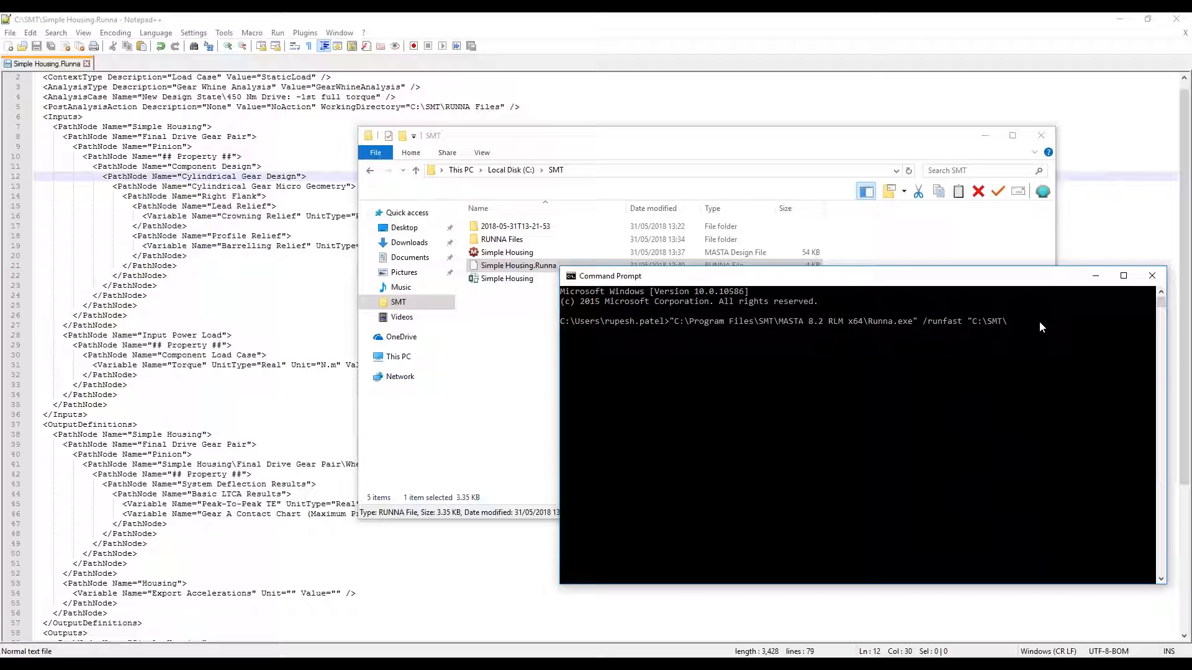
text(Simple Housin)
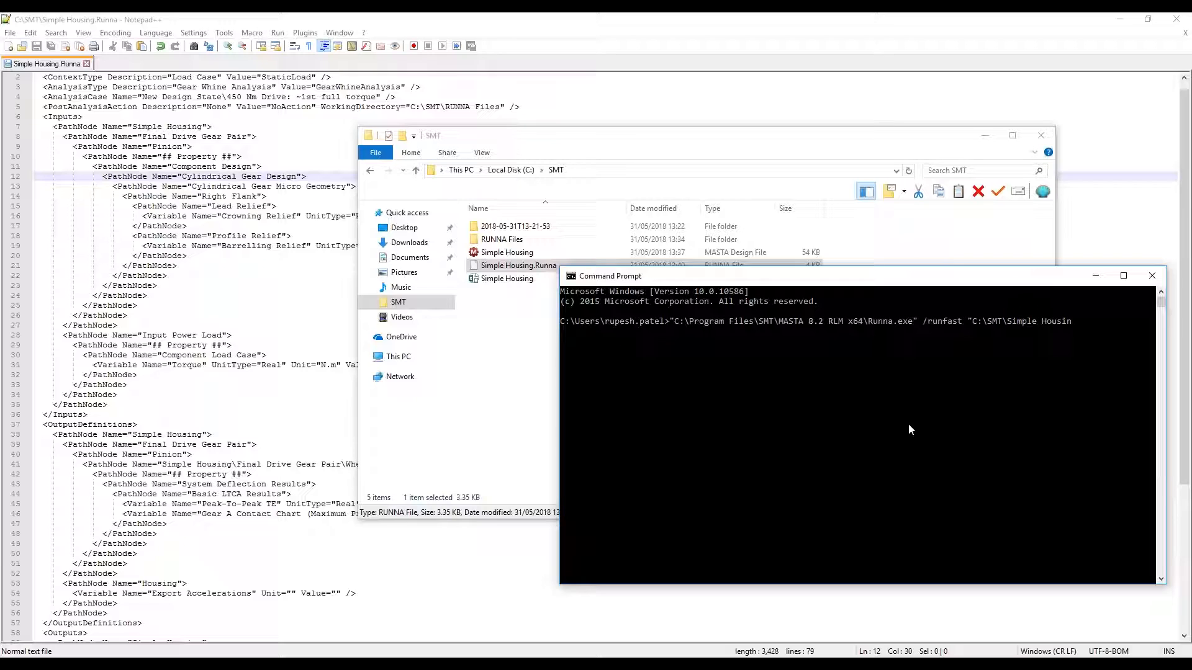
text(g.RUnna)
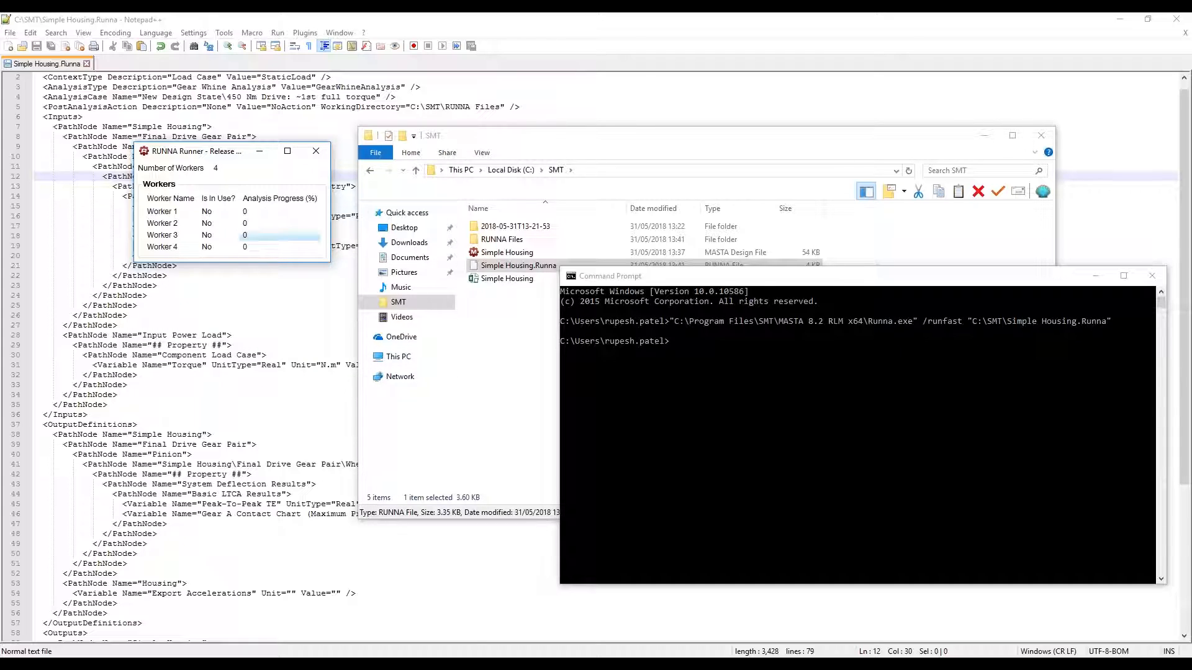
Step: Reload the modified Runna file in Notepad++ and examine the values written in its Outputs section
click(234, 339)
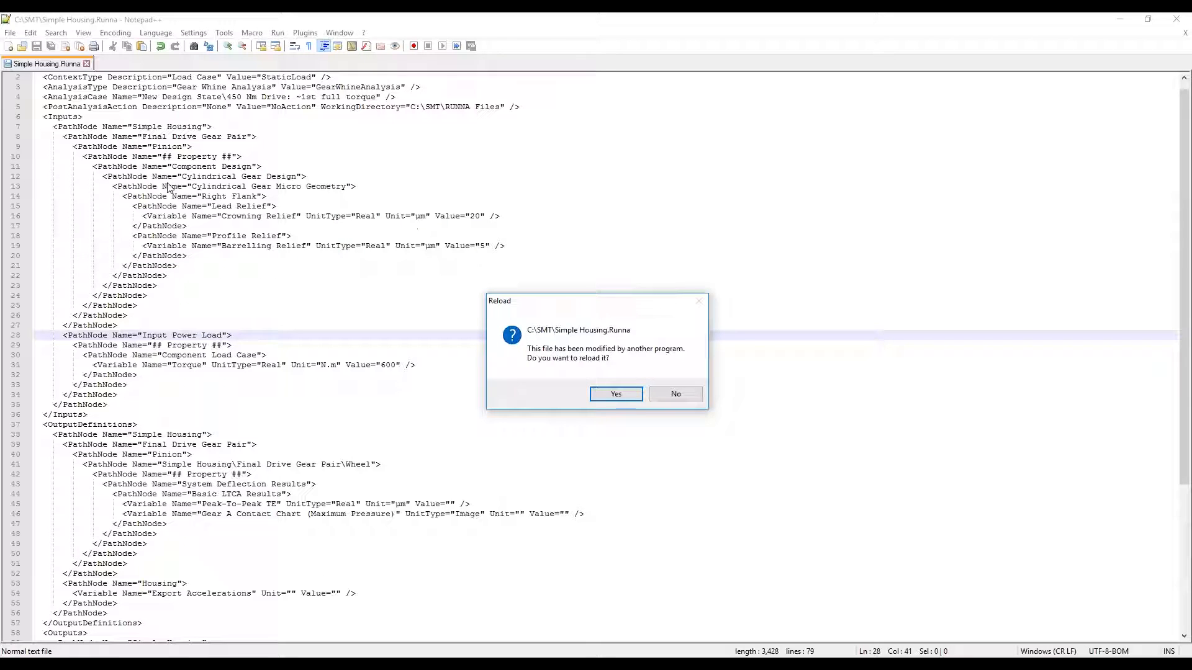
click(615, 394)
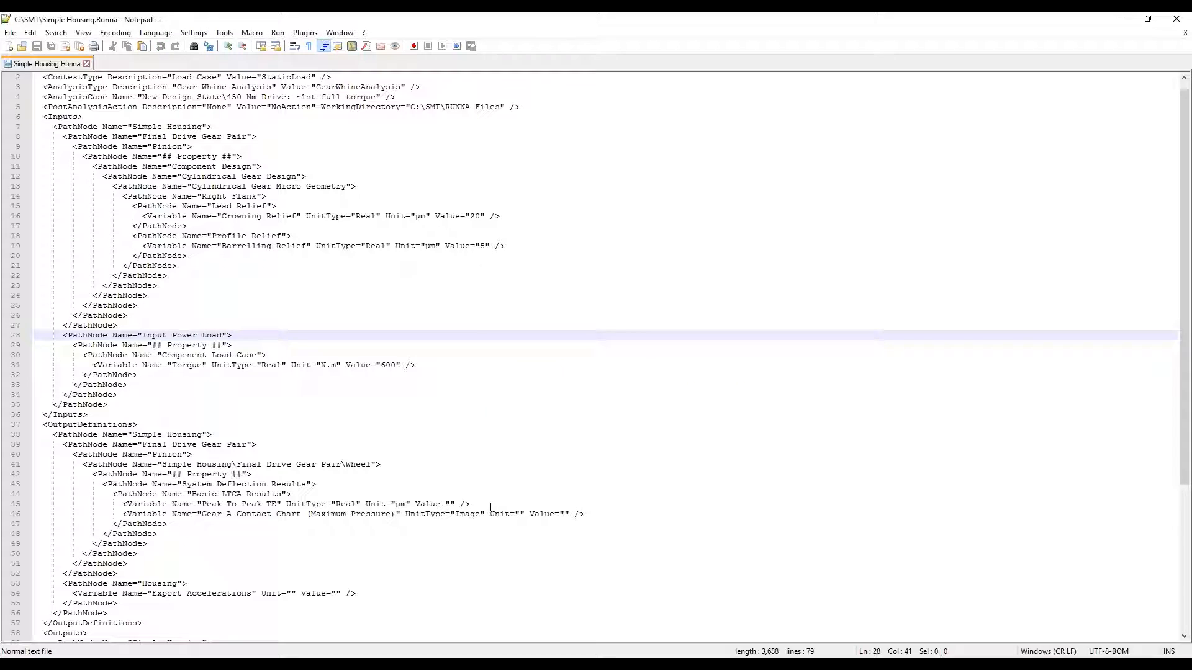
click(485, 476)
scroll(484, 477, down, 7)
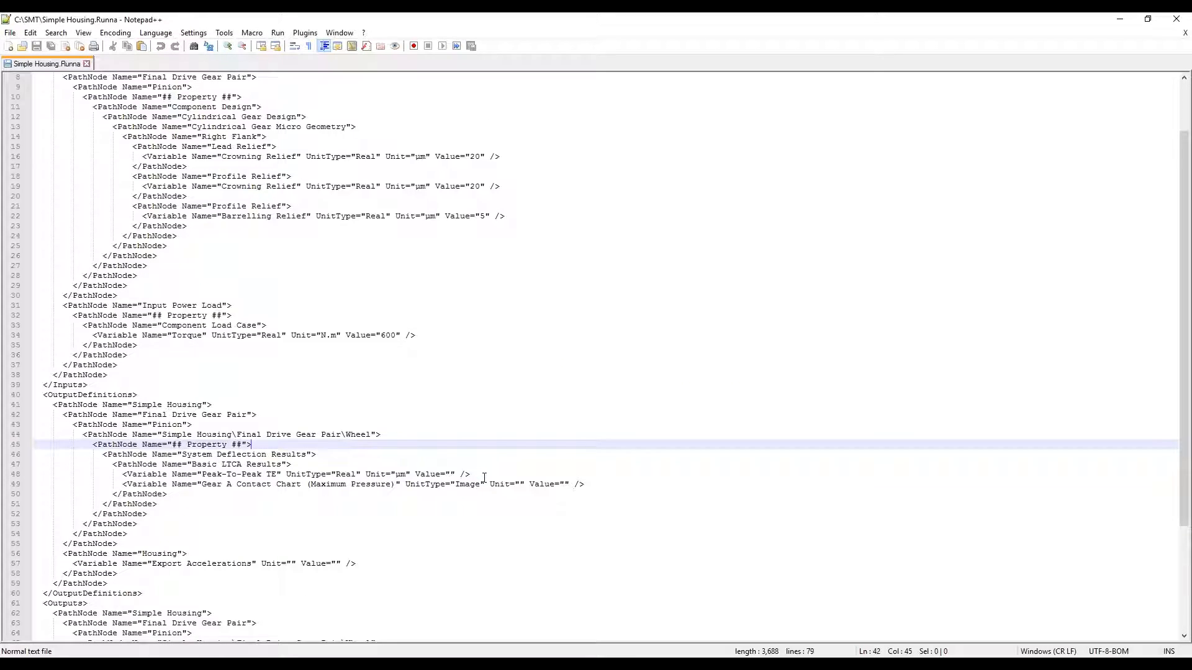
click(445, 504)
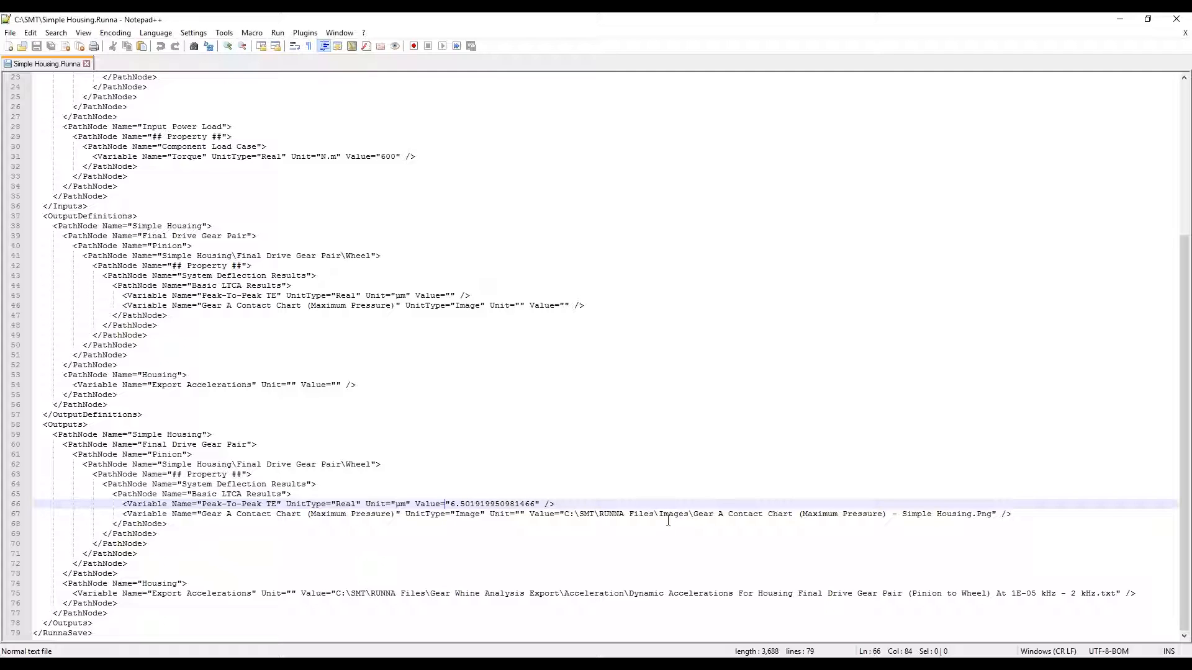
Step: Switch to File Explorer and open the Images folder inside RUNNA Files to view the exported gear contact chart
click(898, 514)
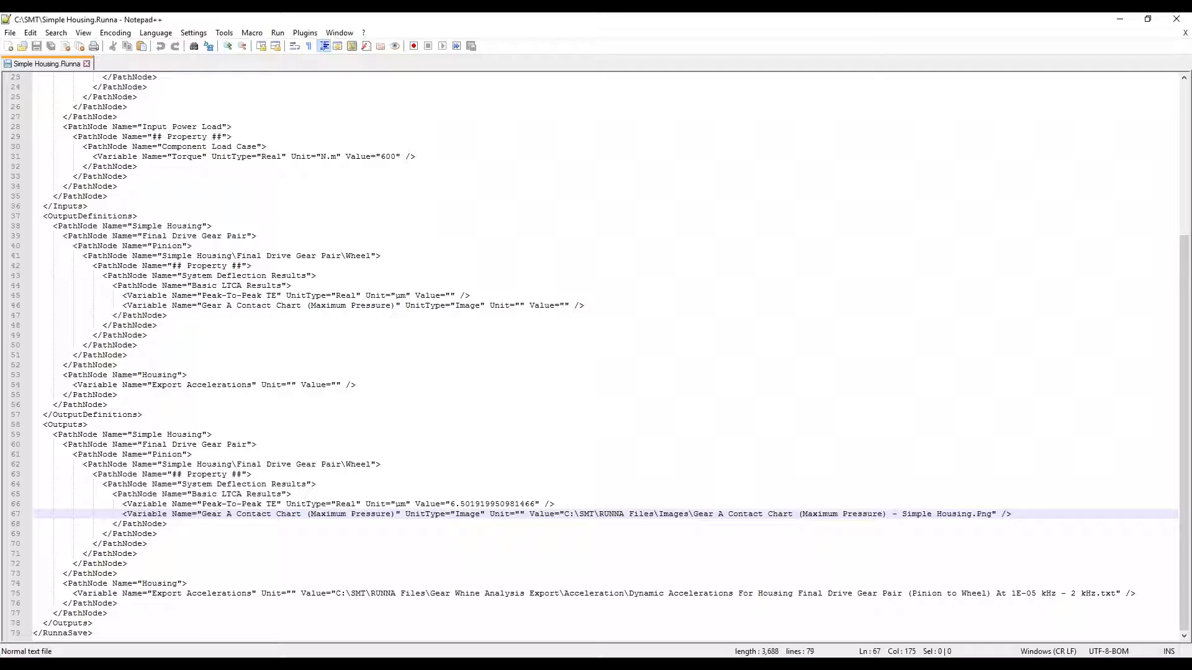
click(227, 664)
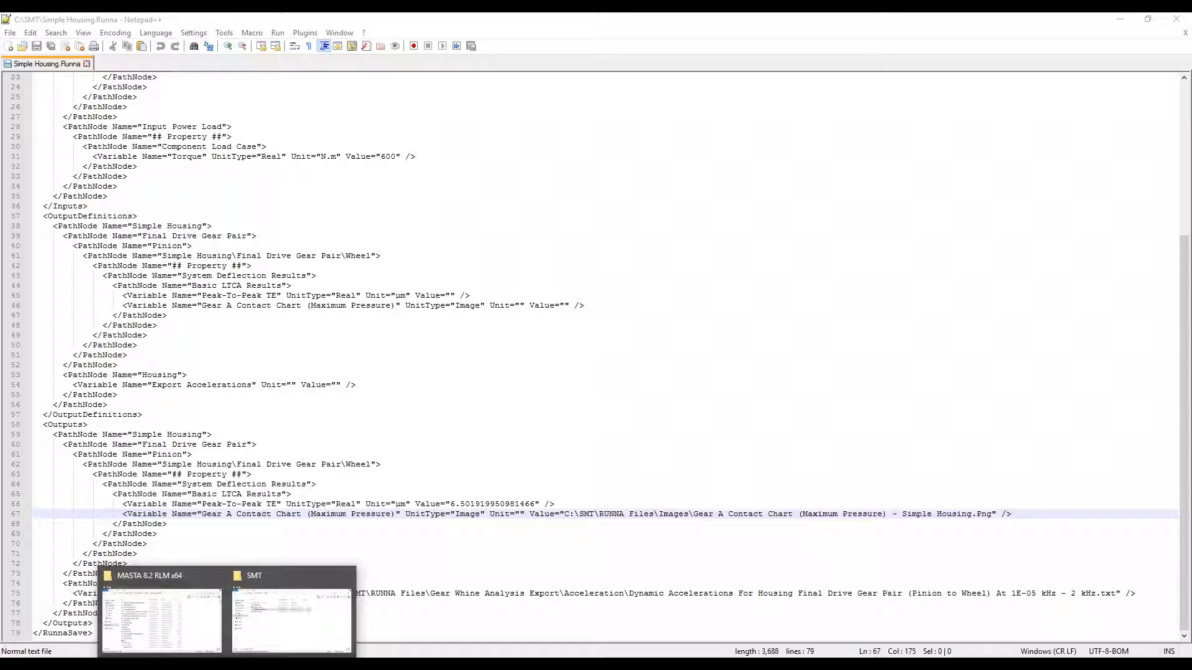
click(290, 614)
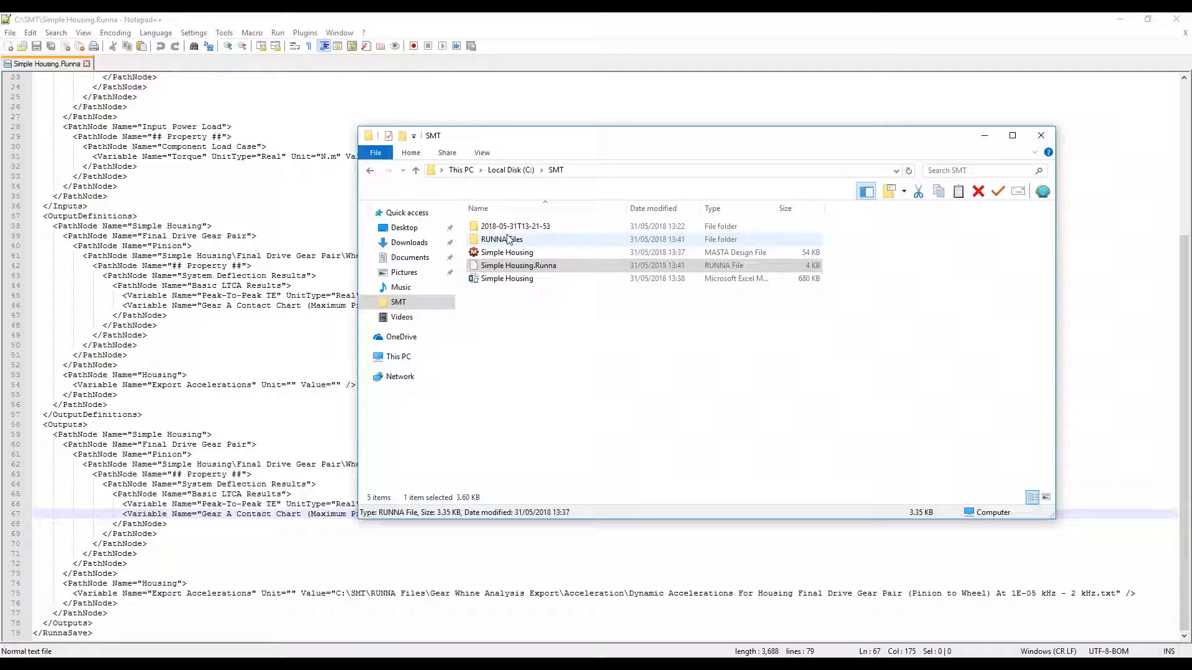
double_click(526, 240)
double_click(523, 242)
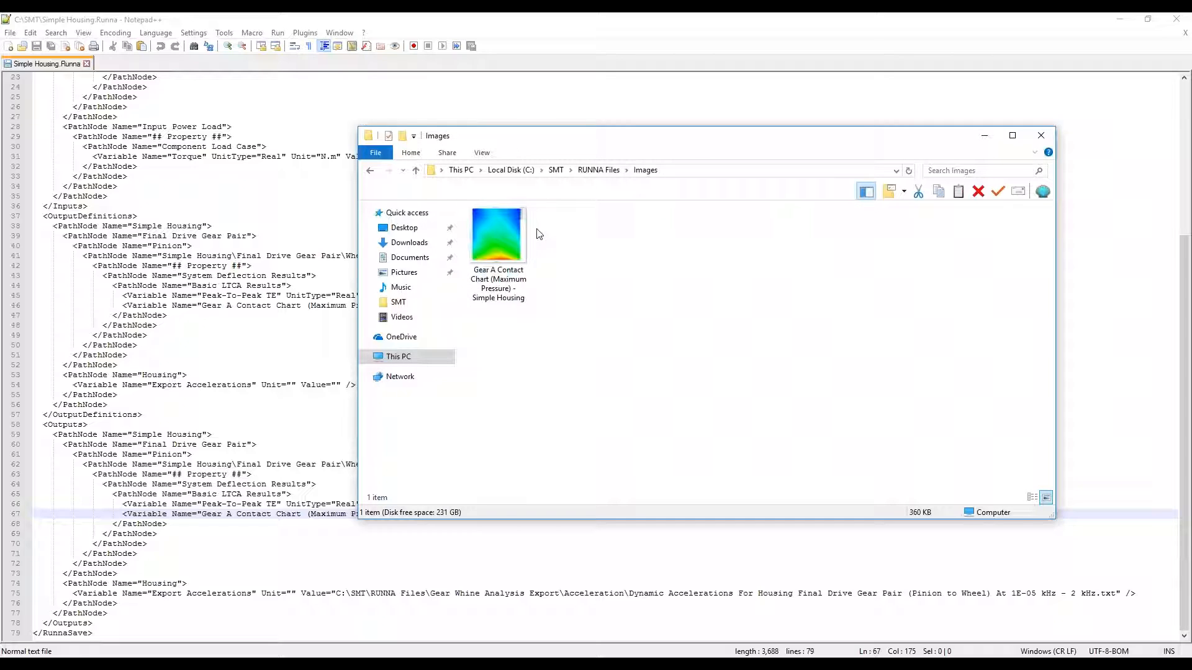
Step: View the dynamic accelerations text file in the Gear Whine Analysis Export\Acceleration folder, and close it
click(370, 170)
double_click(530, 228)
double_click(526, 232)
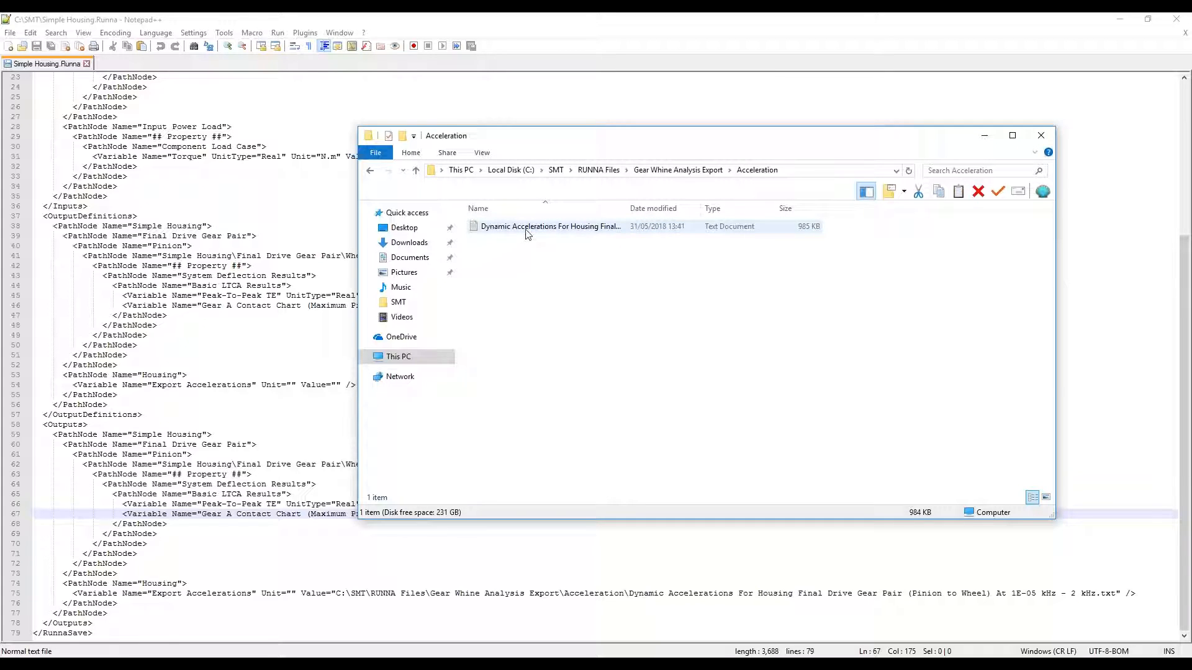
click(526, 233)
double_click(526, 227)
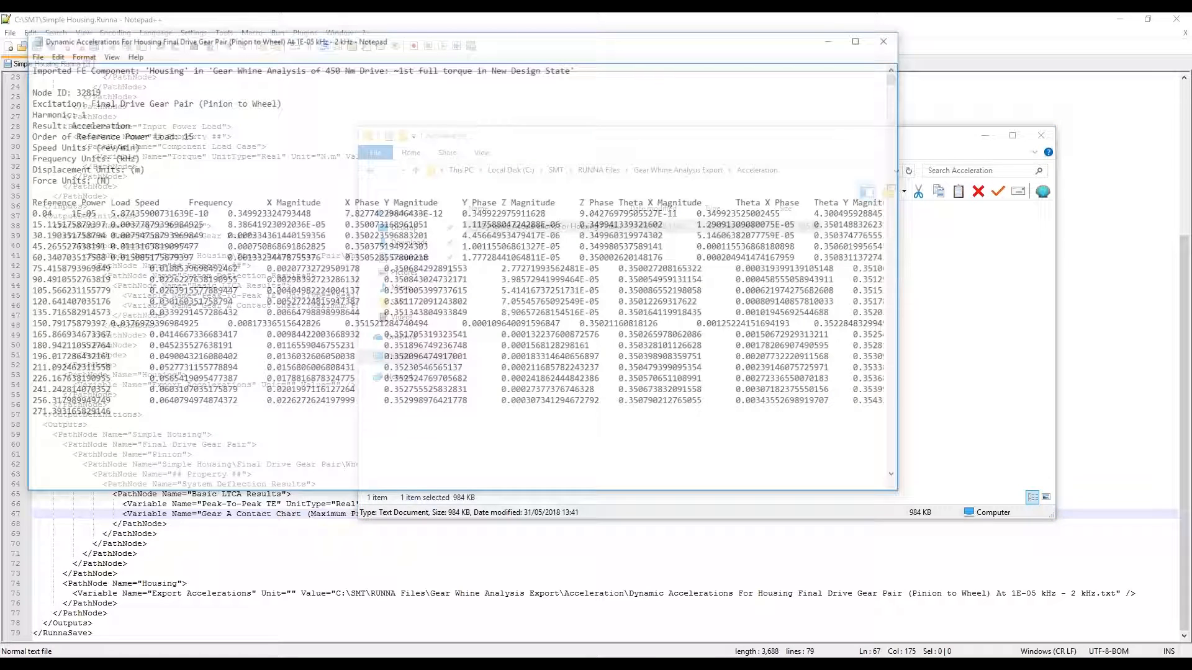
click(883, 41)
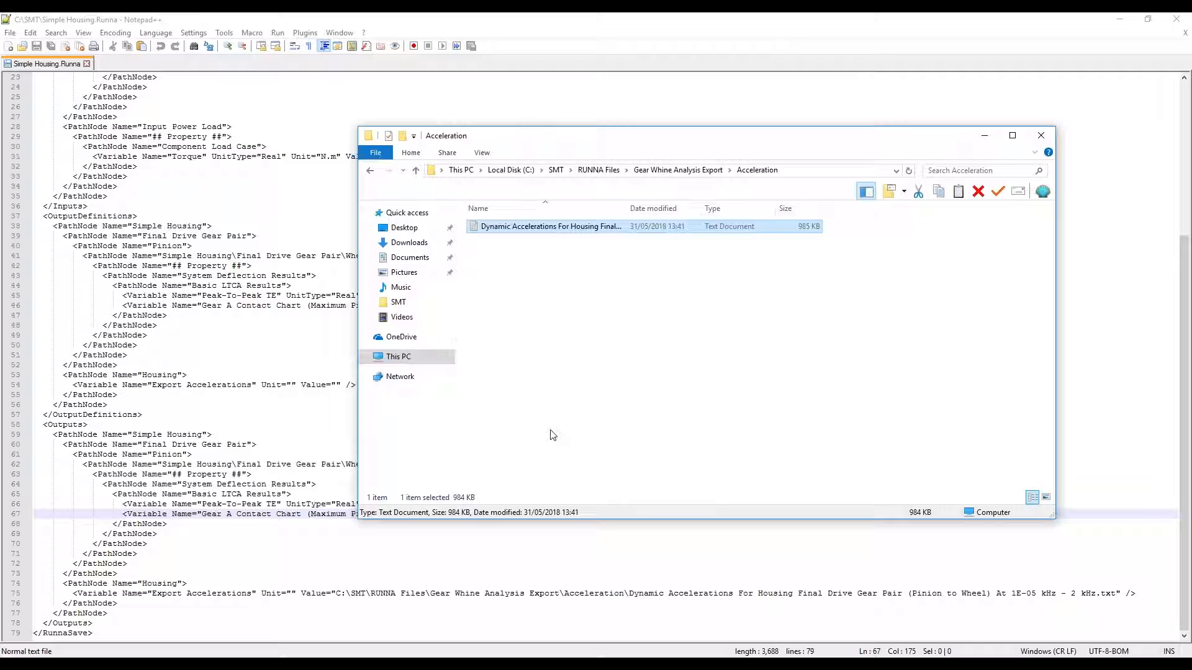
Step: Return to the Runna file in Notepad++, review its gear relief and torque inputs, and leave the editor
click(350, 374)
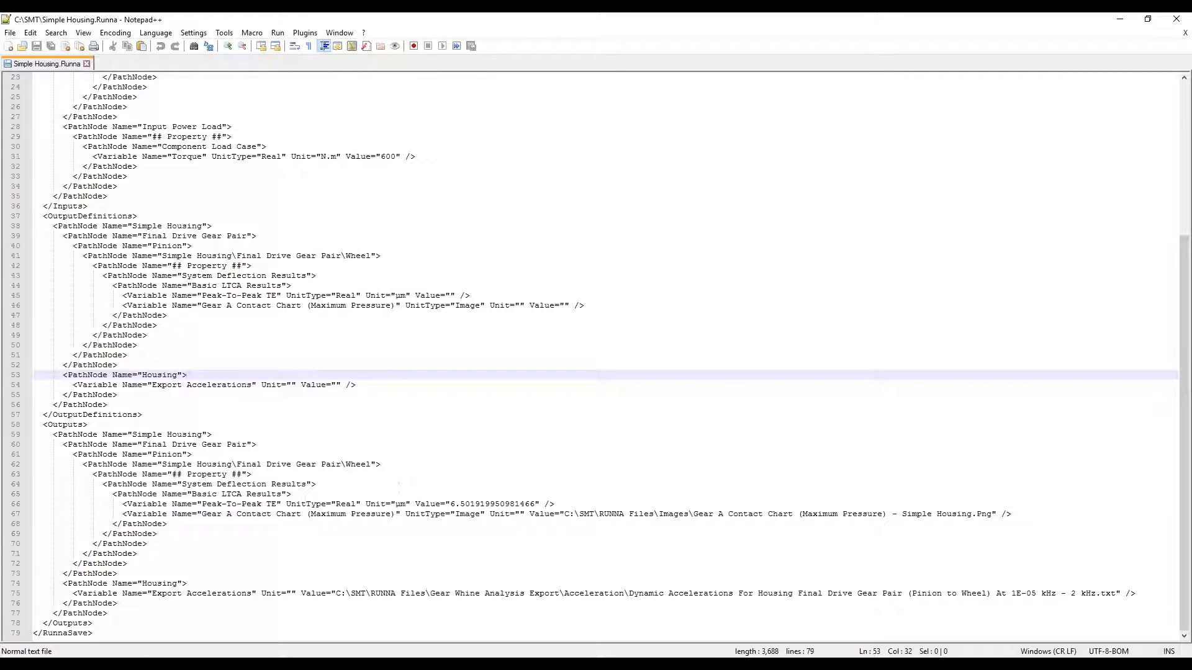
click(227, 667)
click(314, 338)
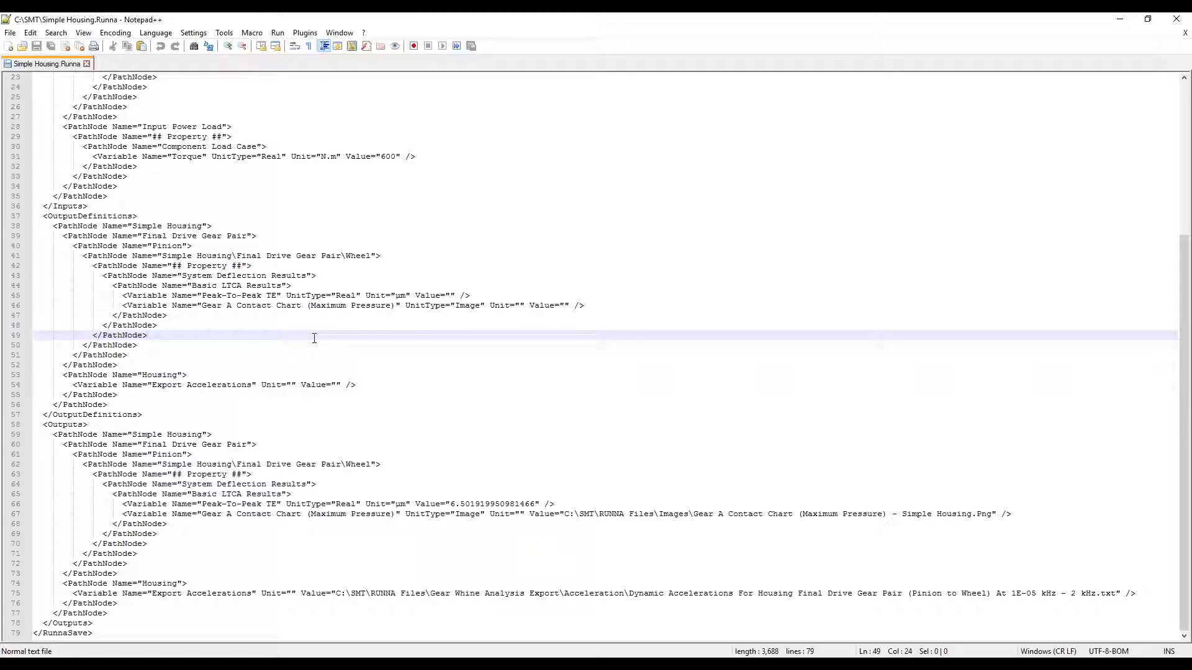
scroll(314, 338, up, 5)
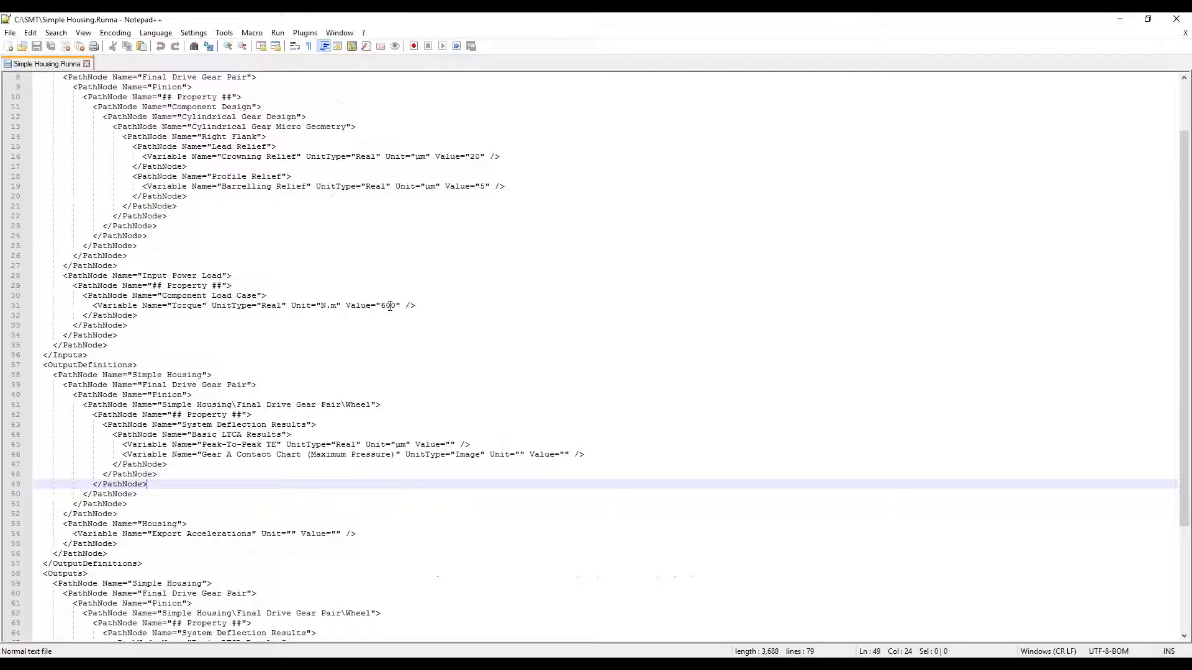
click(409, 308)
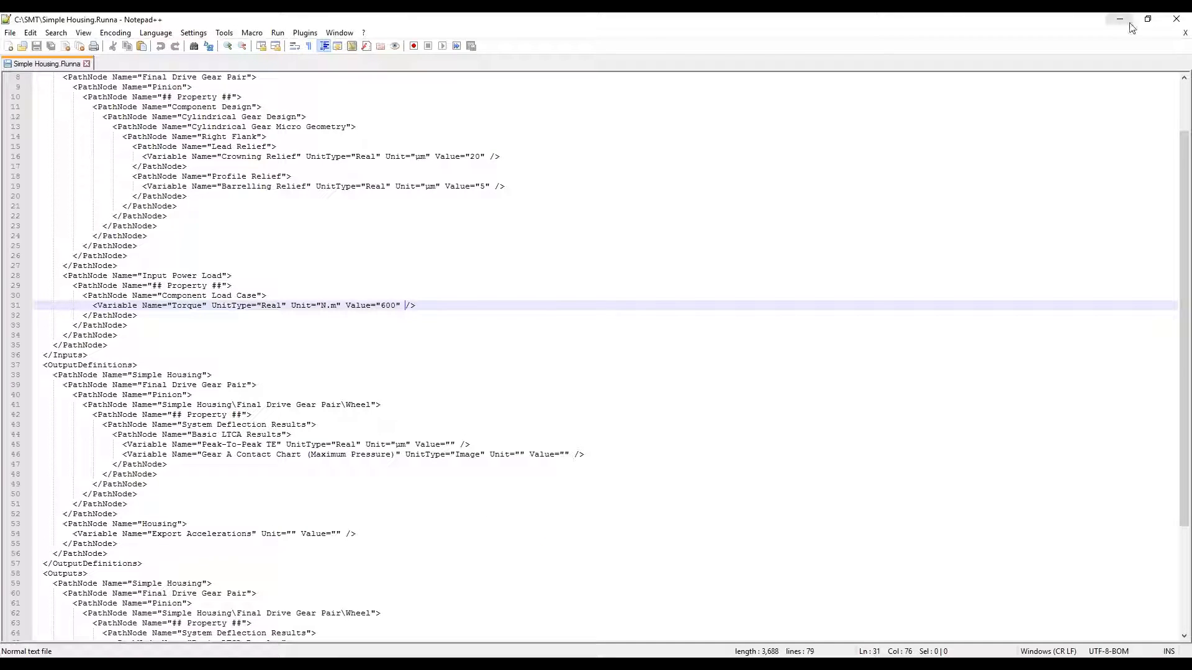
click(1185, 23)
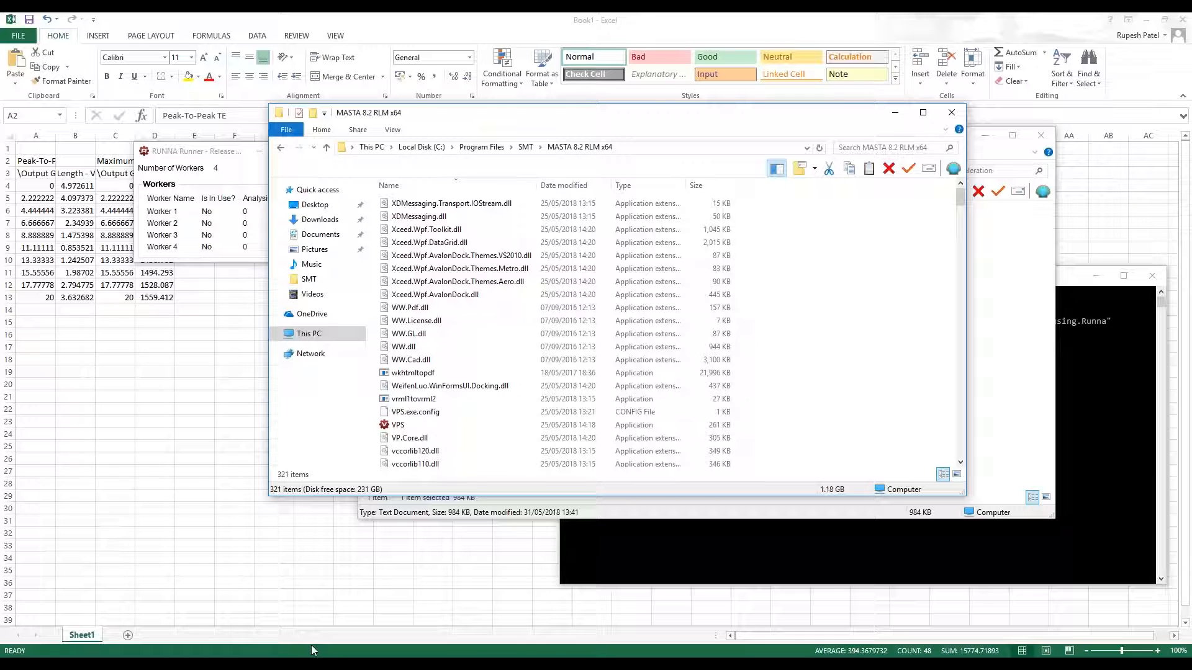
Step: Open the Simple Housing macro-enabled workbook from the SMT folder in Excel and enable its macros
mouse_move(312, 652)
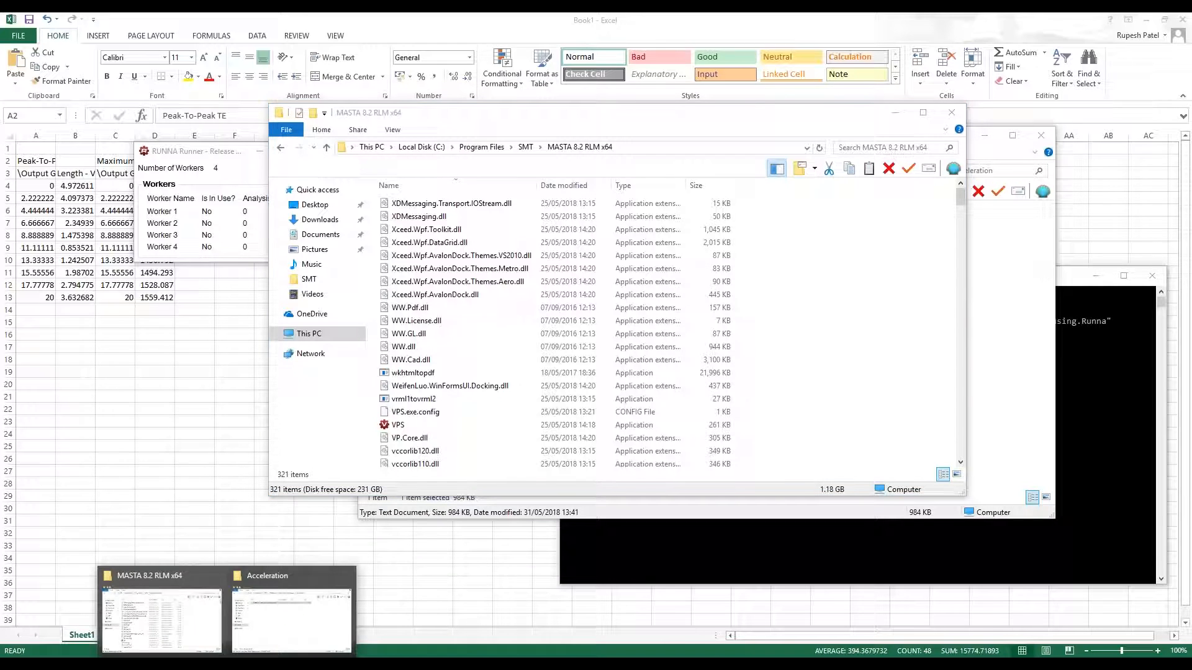
click(268, 638)
click(370, 172)
click(369, 172)
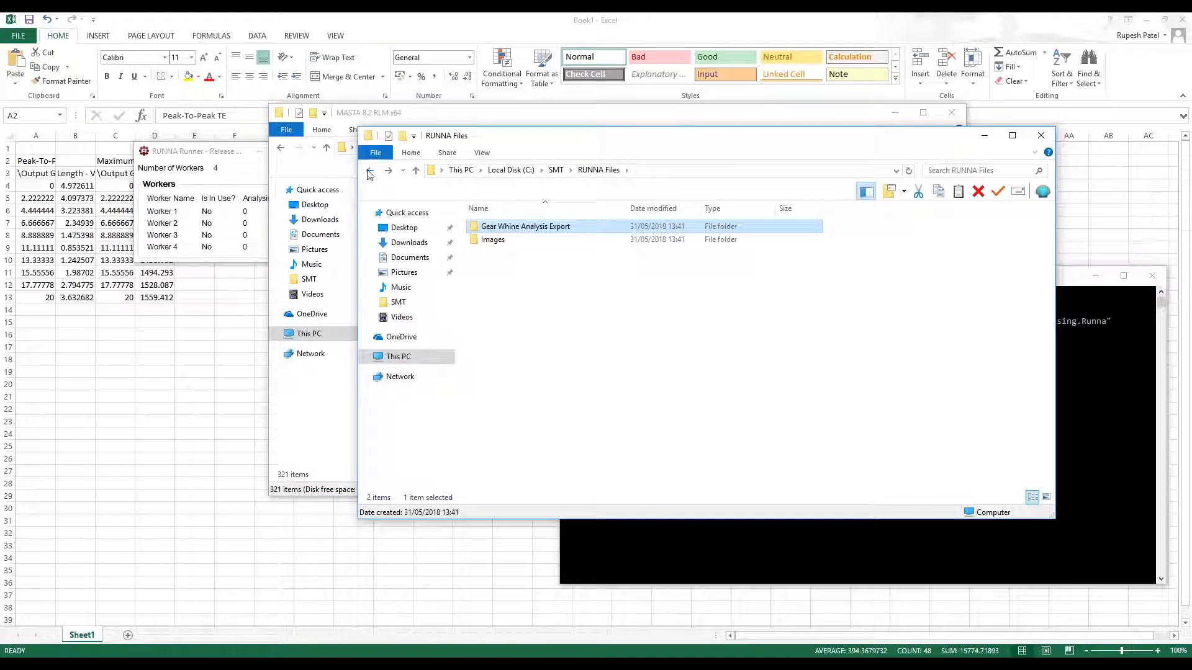
click(369, 172)
click(539, 280)
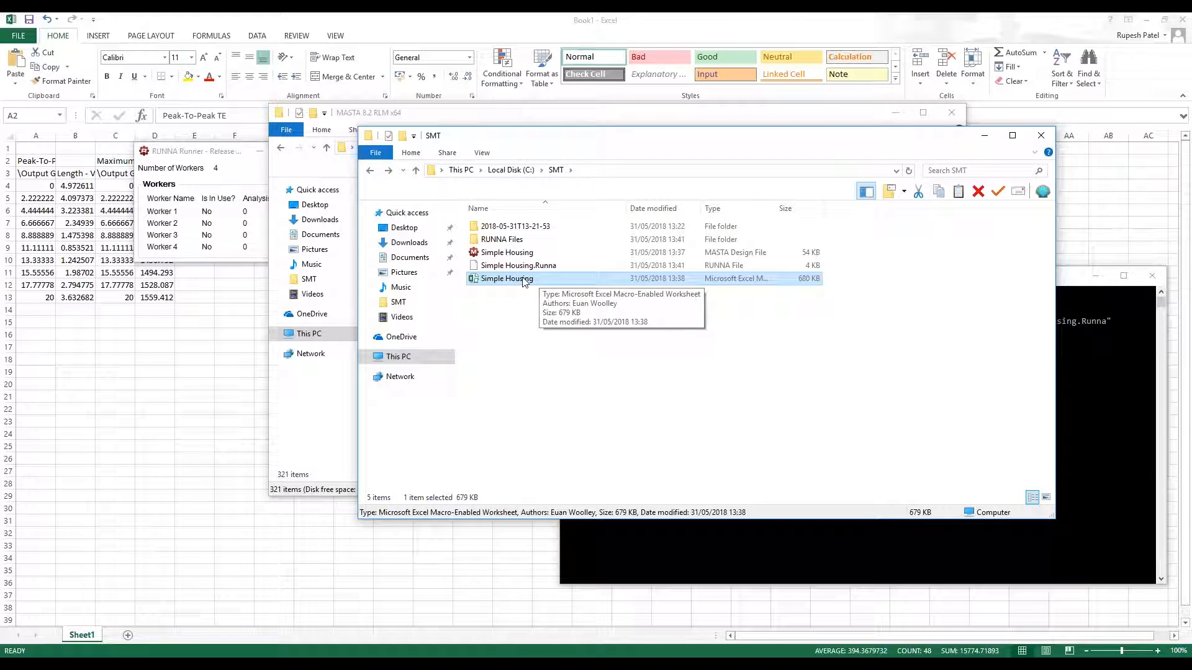
double_click(540, 280)
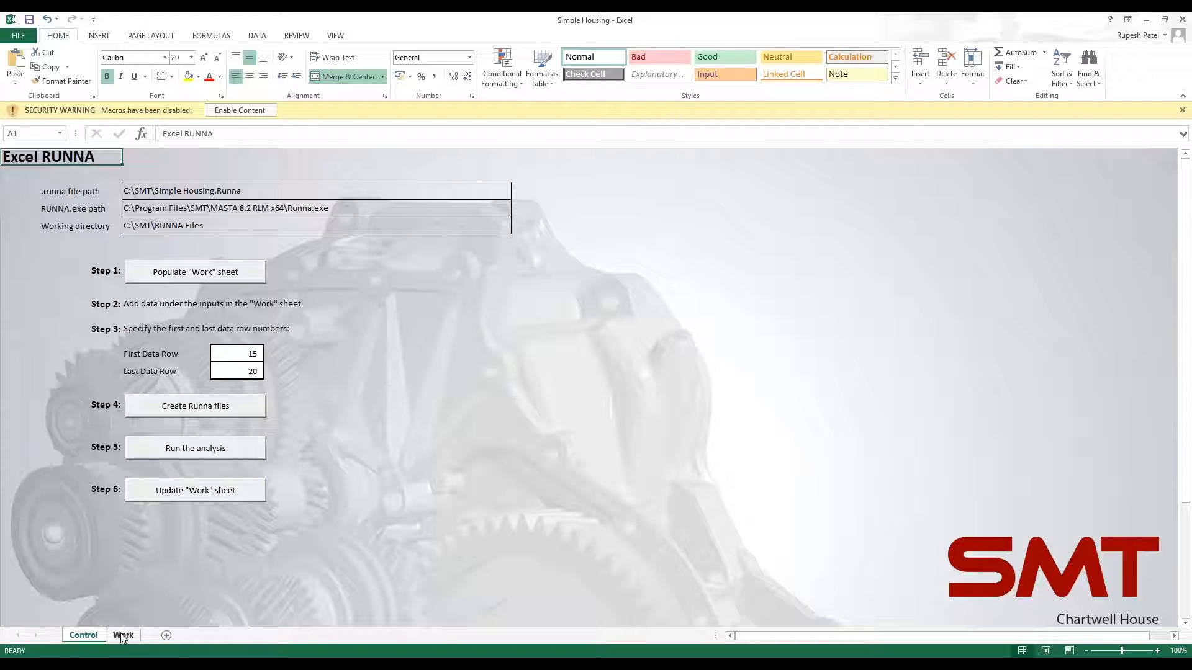
click(230, 111)
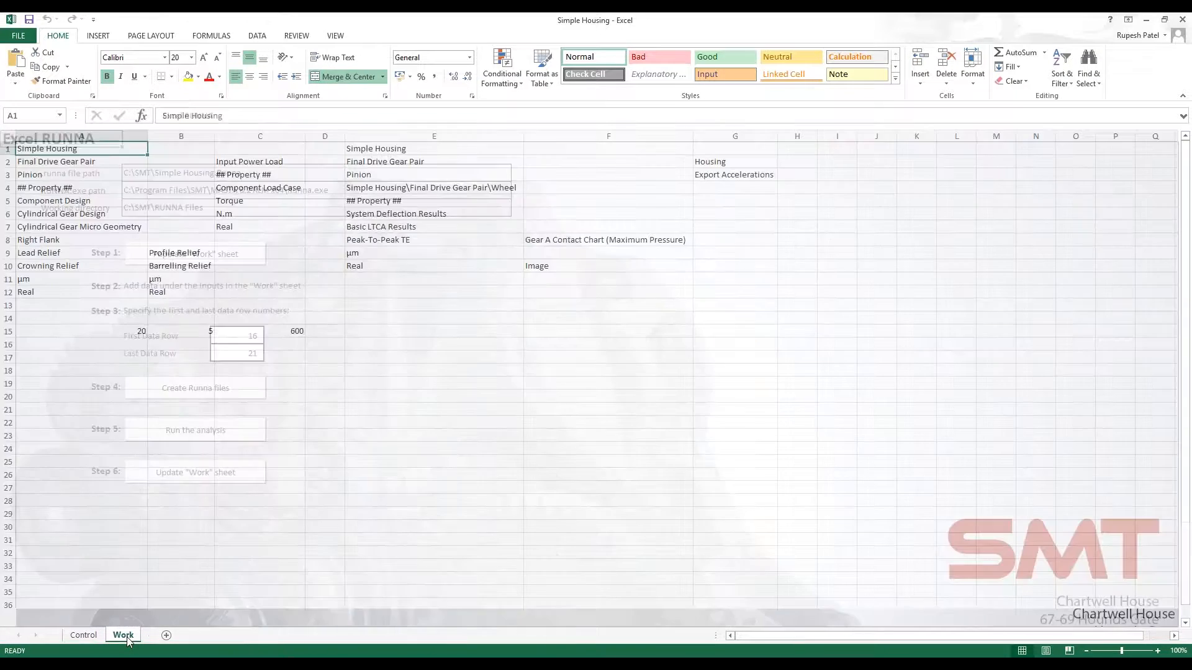
Step: Examine the Work sheet's input values in row 15 and the empty input and output areas beneath the headers
click(123, 634)
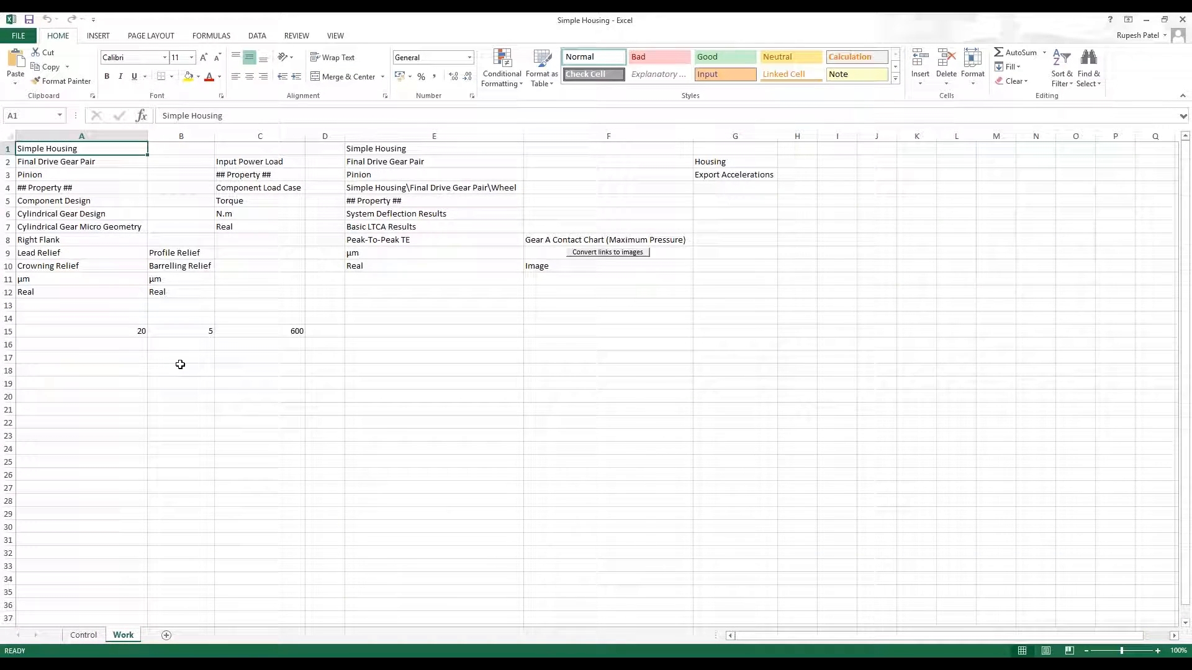
drag(120, 331, 217, 329)
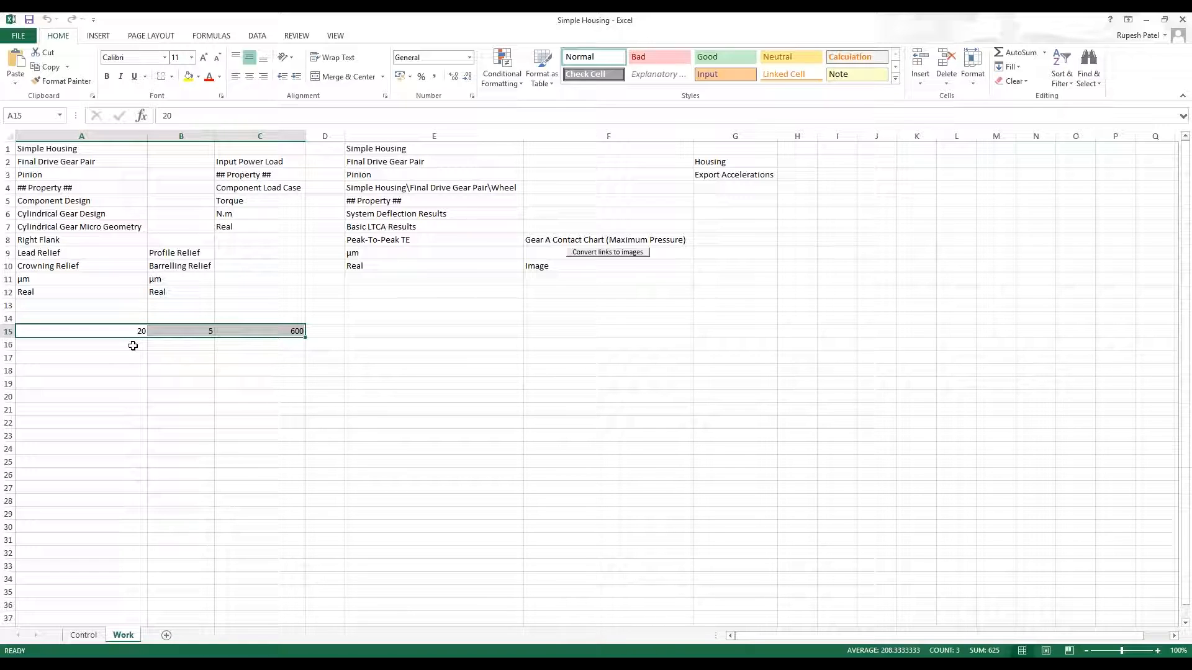
drag(43, 345, 255, 545)
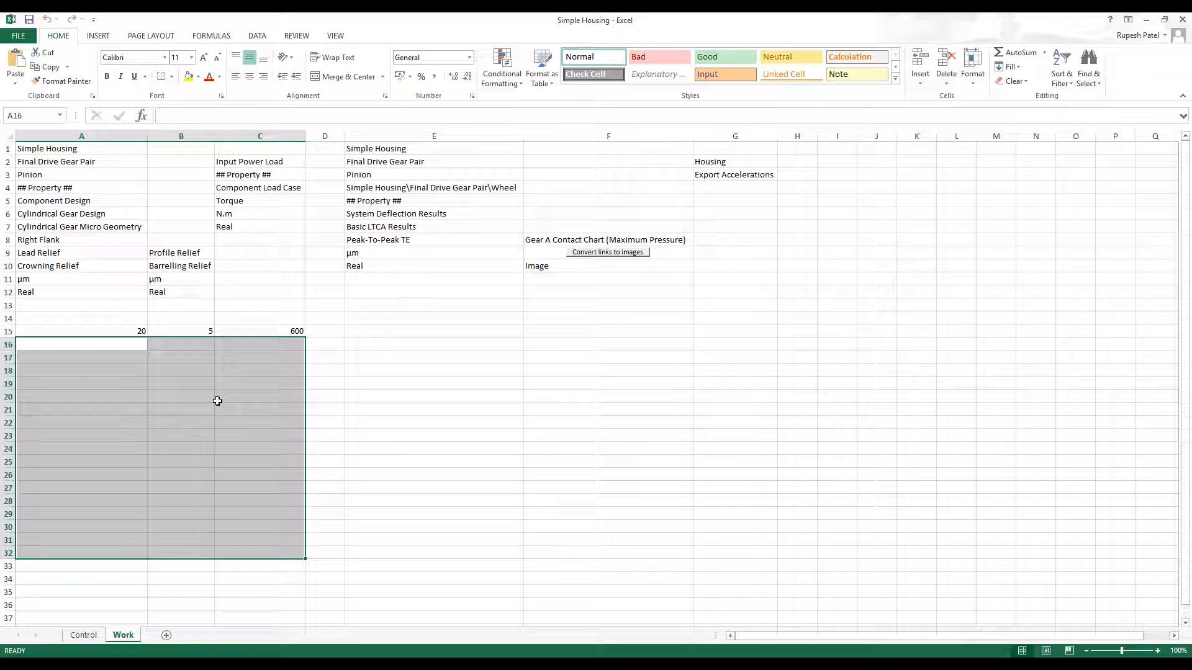
drag(399, 346, 717, 509)
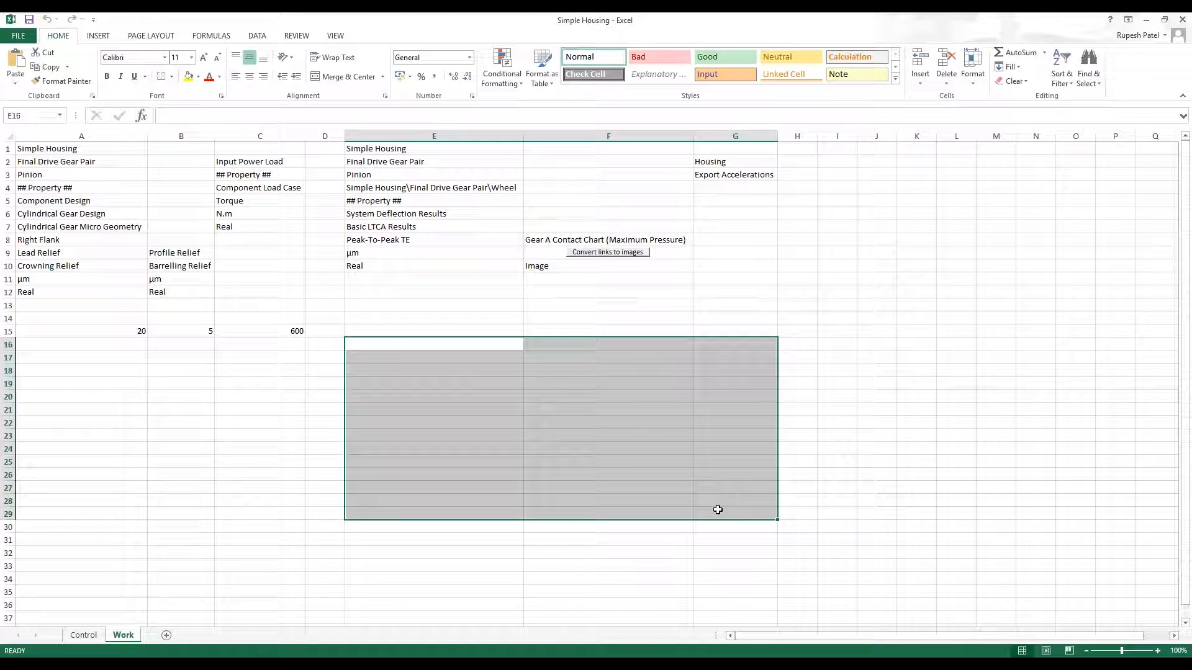
Step: Enter a torque of 200 in cells C16 to C18 of the Work sheet
click(99, 344)
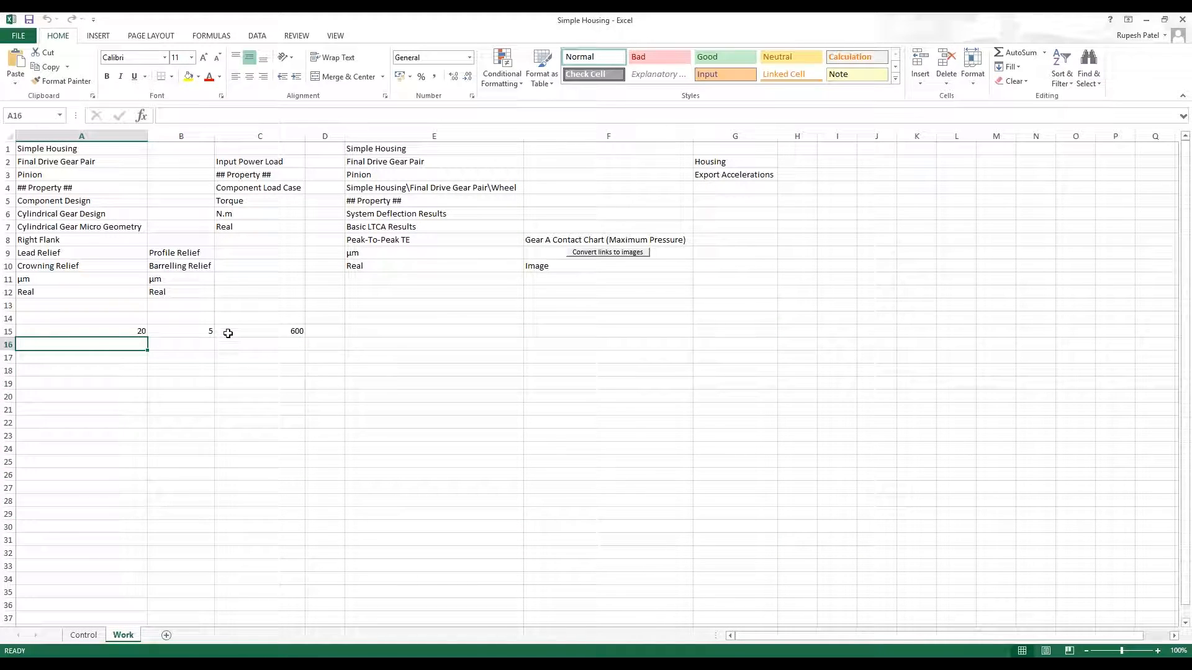
click(258, 346)
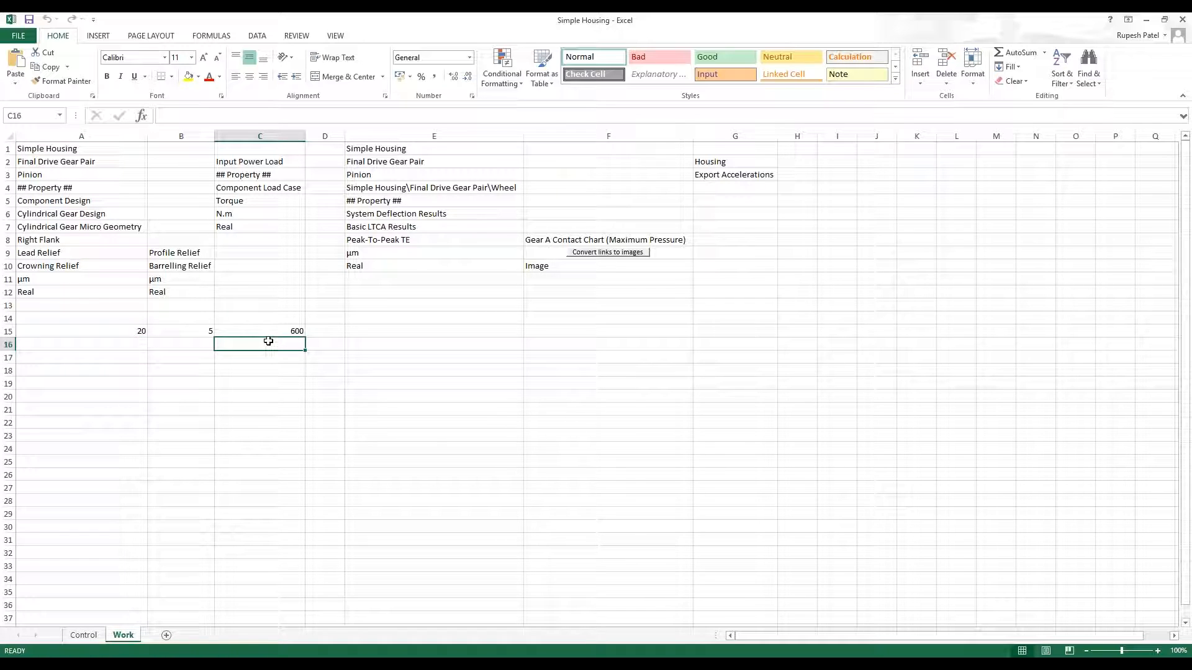
text(200)
key(Return)
text(200)
key(Return)
text(200)
key(Return)
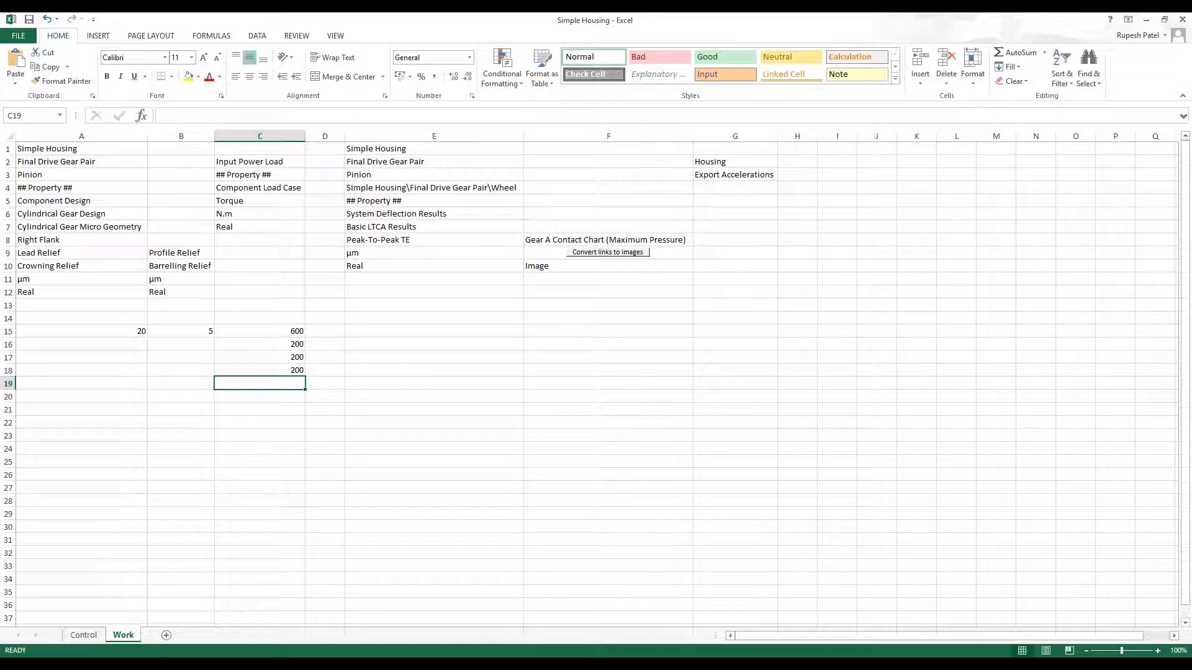
Step: Enter 10, 20 and 30 for both crowning relief and barrelling relief in rows 16 to 18
click(124, 345)
text(10)
key(Tab)
text(10)
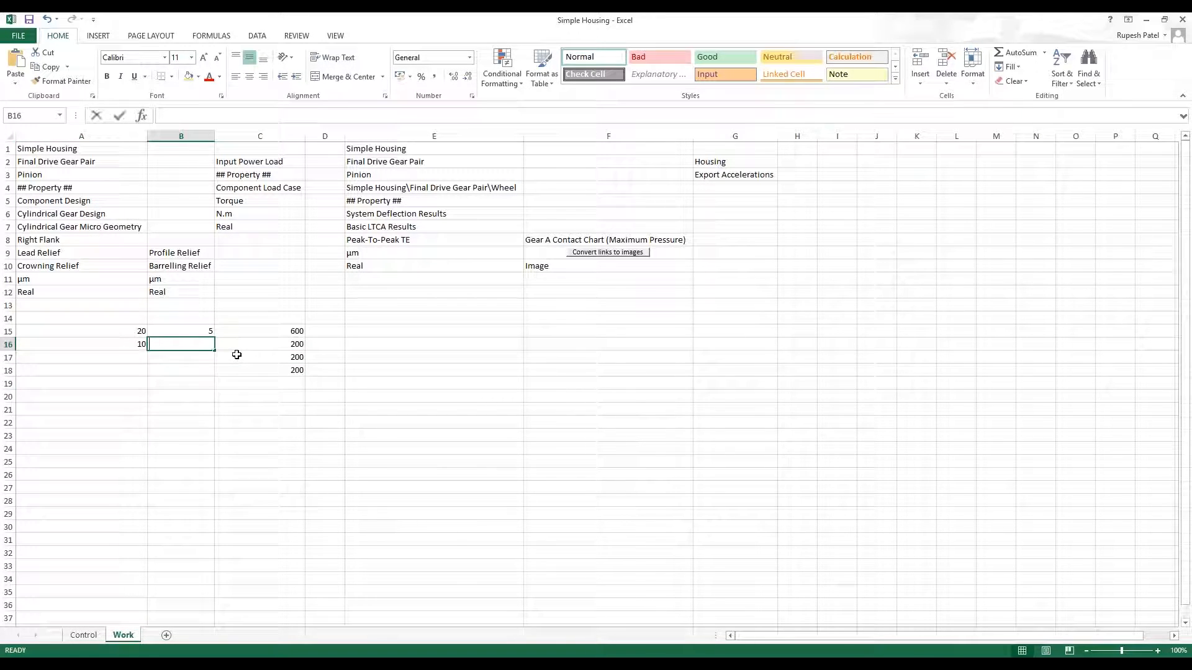
key(Return)
text(20)
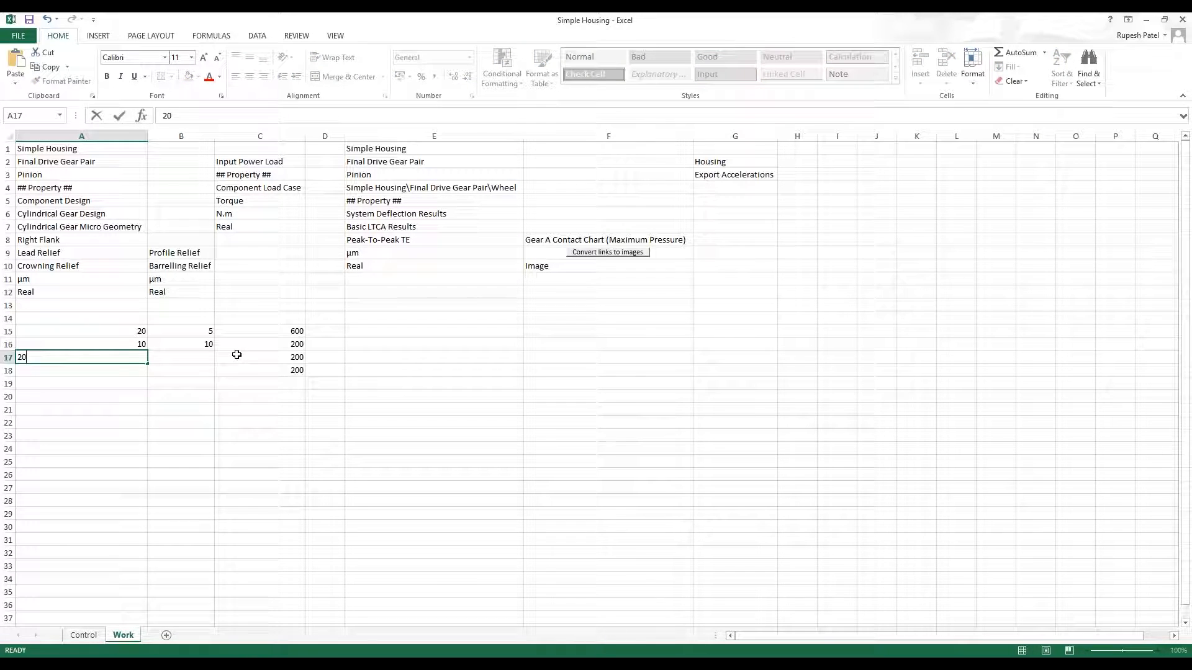
key(Tab)
text(20)
key(Return)
text(30)
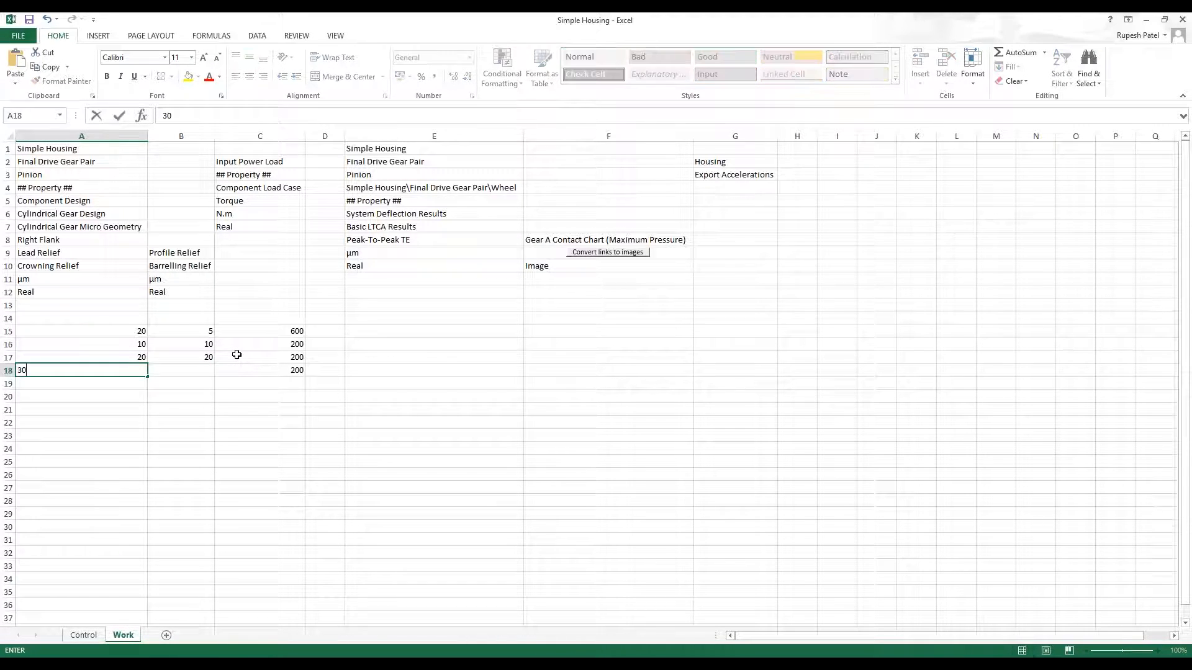
key(Tab)
text(30)
key(shift+Tab)
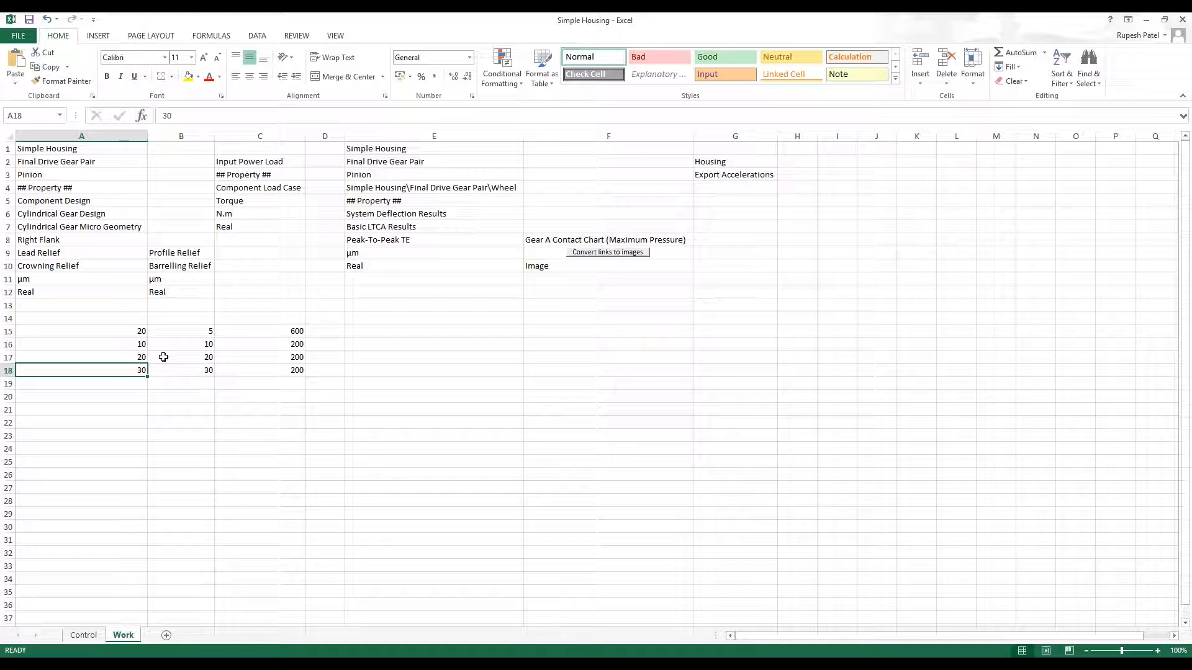
Step: Copy the relief values in A16:B18 and paste them at A19 and again at A22
drag(141, 348, 198, 375)
key(ctrl+c)
click(133, 385)
key(ctrl+v)
click(122, 422)
key(ctrl+v)
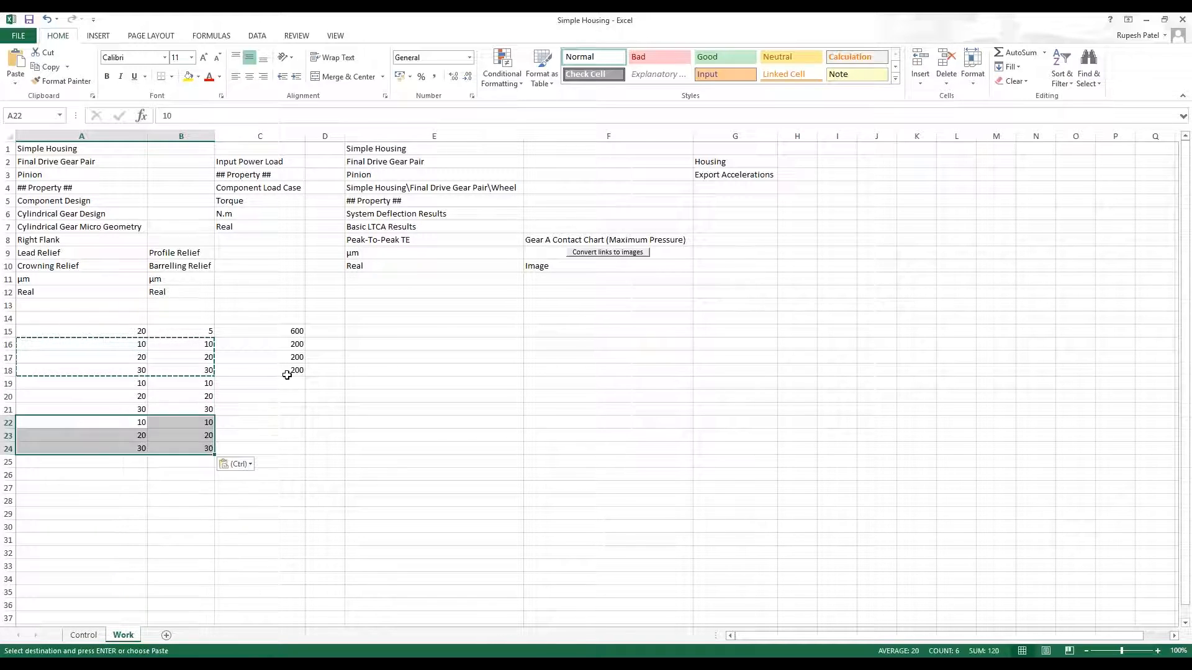
Step: Enter a torque of 400 in cells C19 to C21 and 600 in cells C22 to C24
click(274, 382)
text(400)
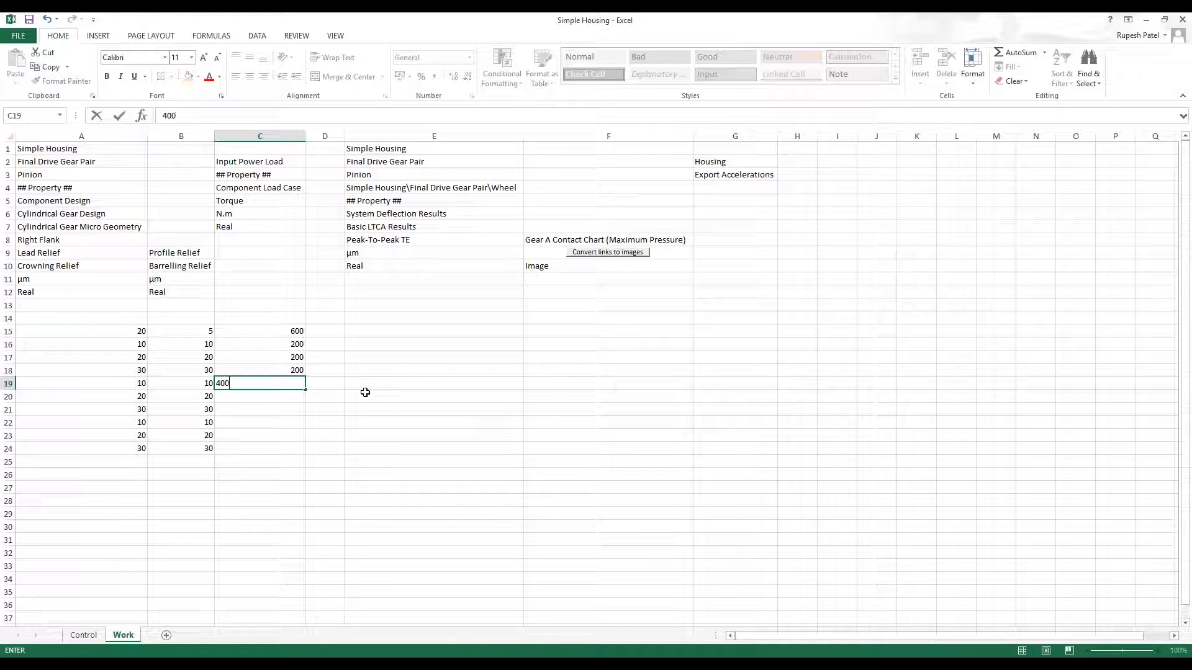
key(Return)
text(400)
key(Return)
text(400)
key(Return)
text(600)
key(Return)
text(600)
key(Return)
text(600)
key(Return)
click(365, 393)
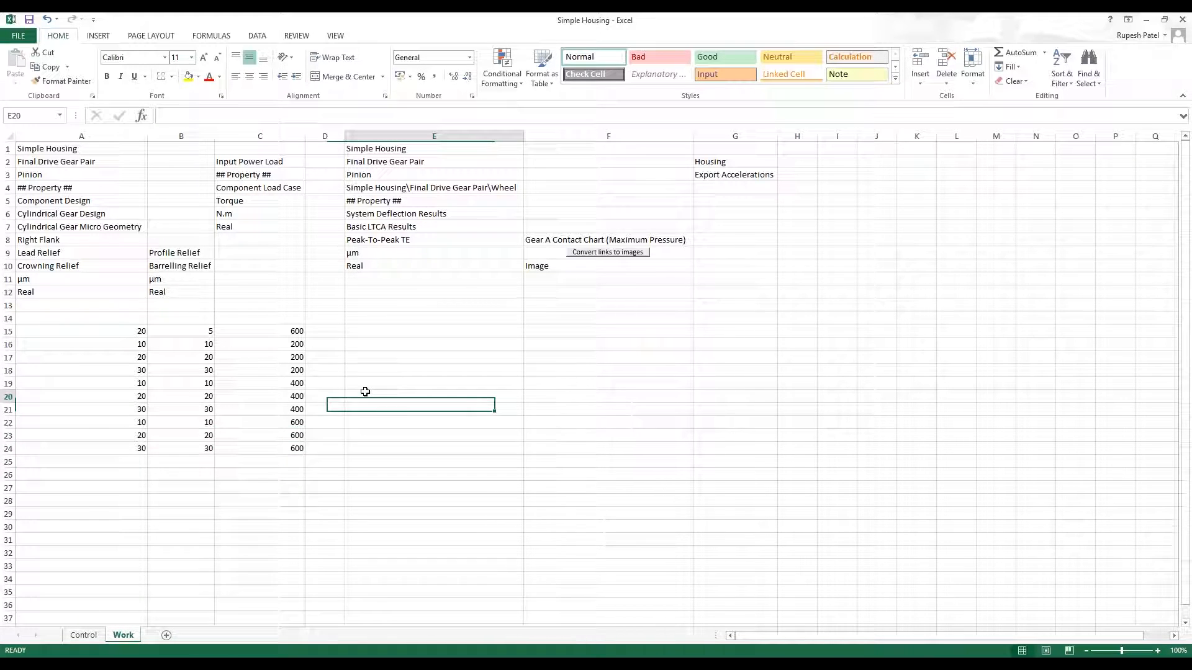
Step: Check the data rows on the Work sheet and set the Last Data Row on the Control sheet to 24
click(83, 636)
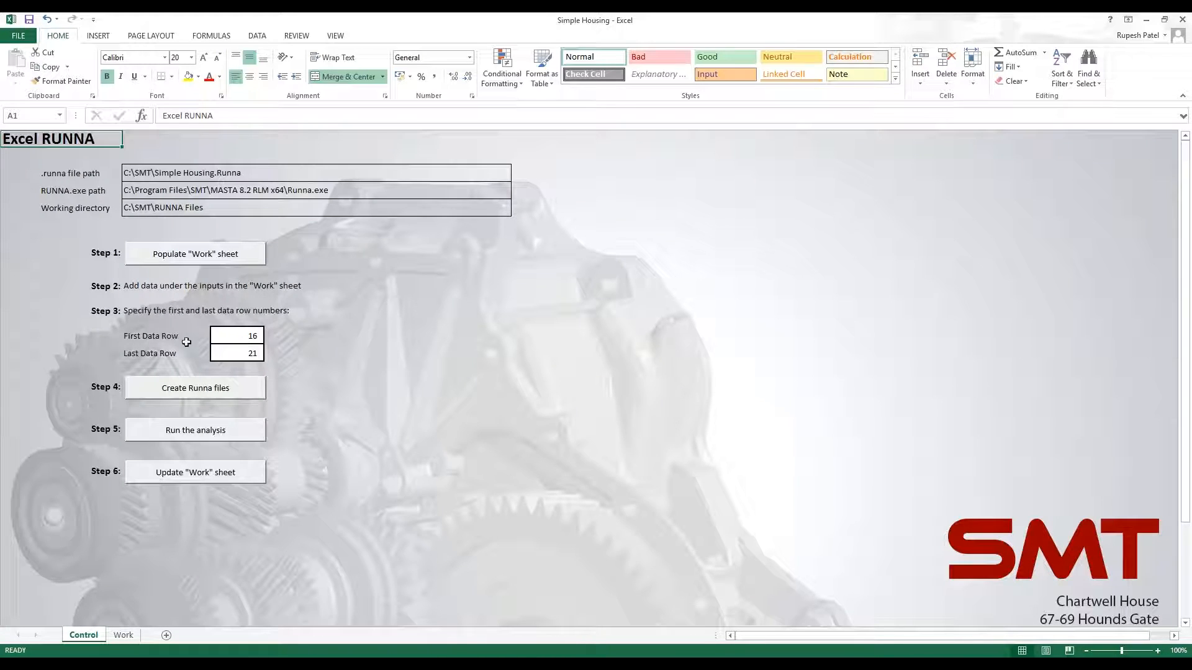
click(124, 636)
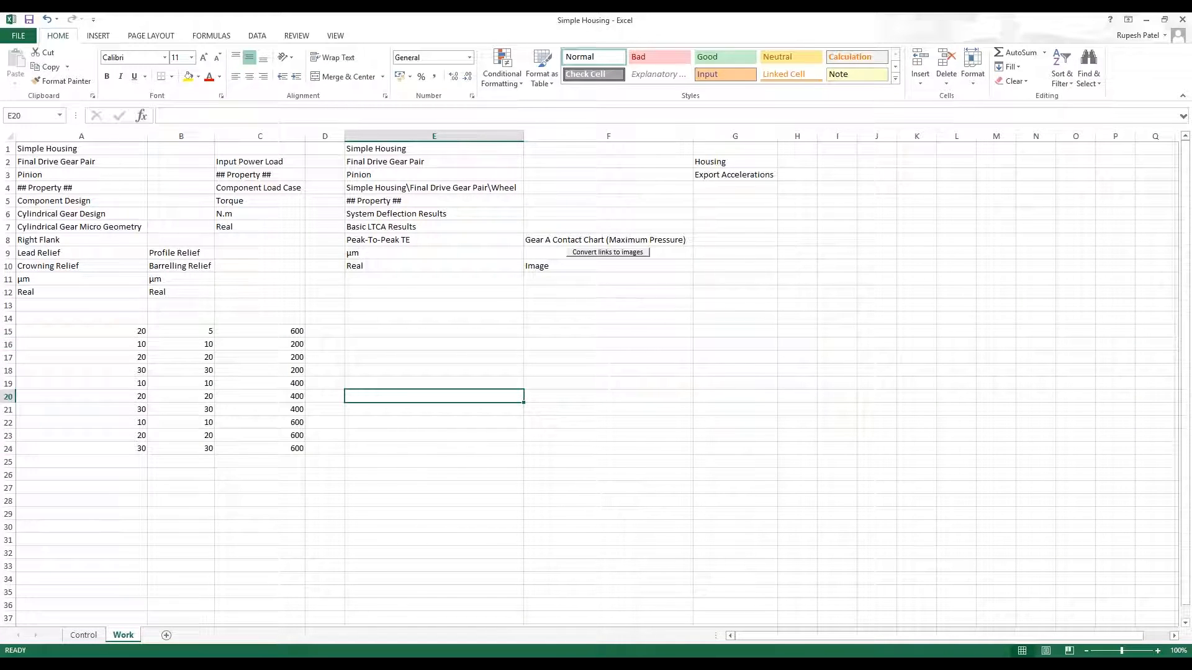
click(84, 634)
text(5)
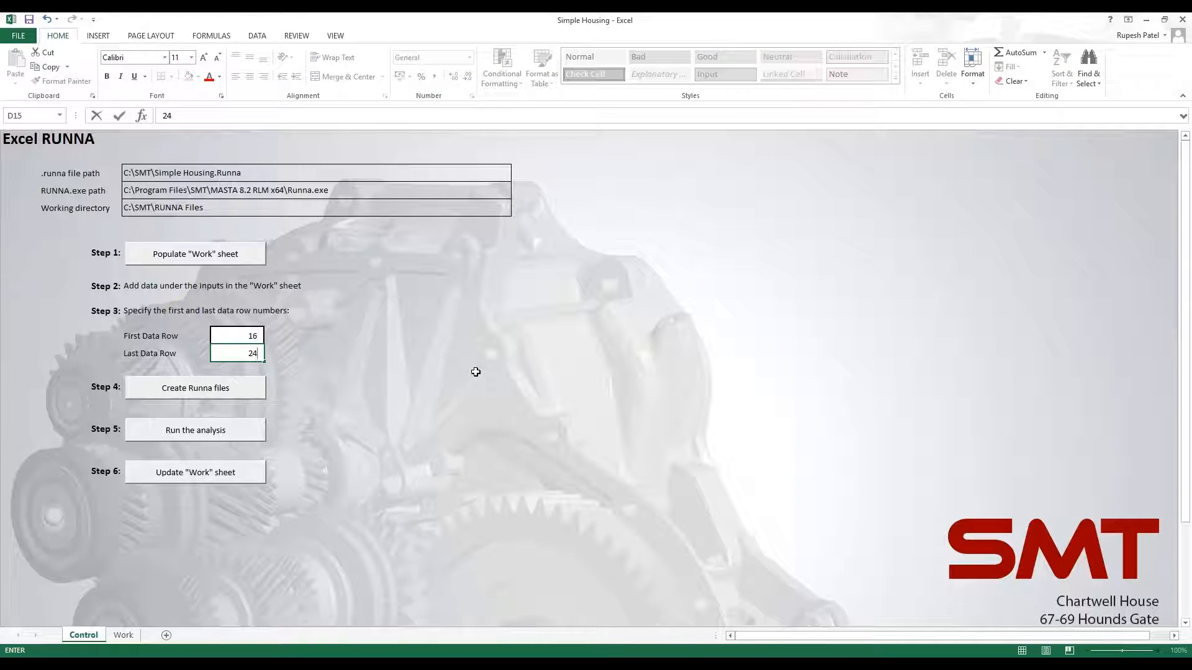
click(475, 371)
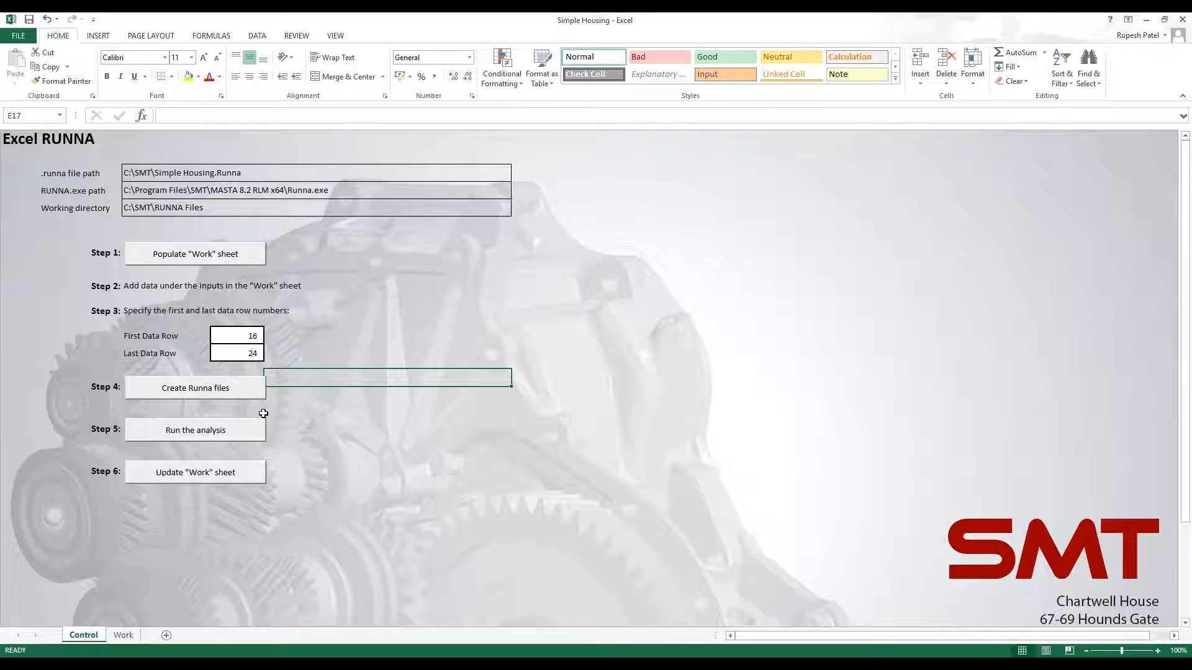
Step: Create the Runna files for rows 16 to 24 and open the RUNNA Files\Temp files folder in File Explorer
click(234, 396)
click(227, 665)
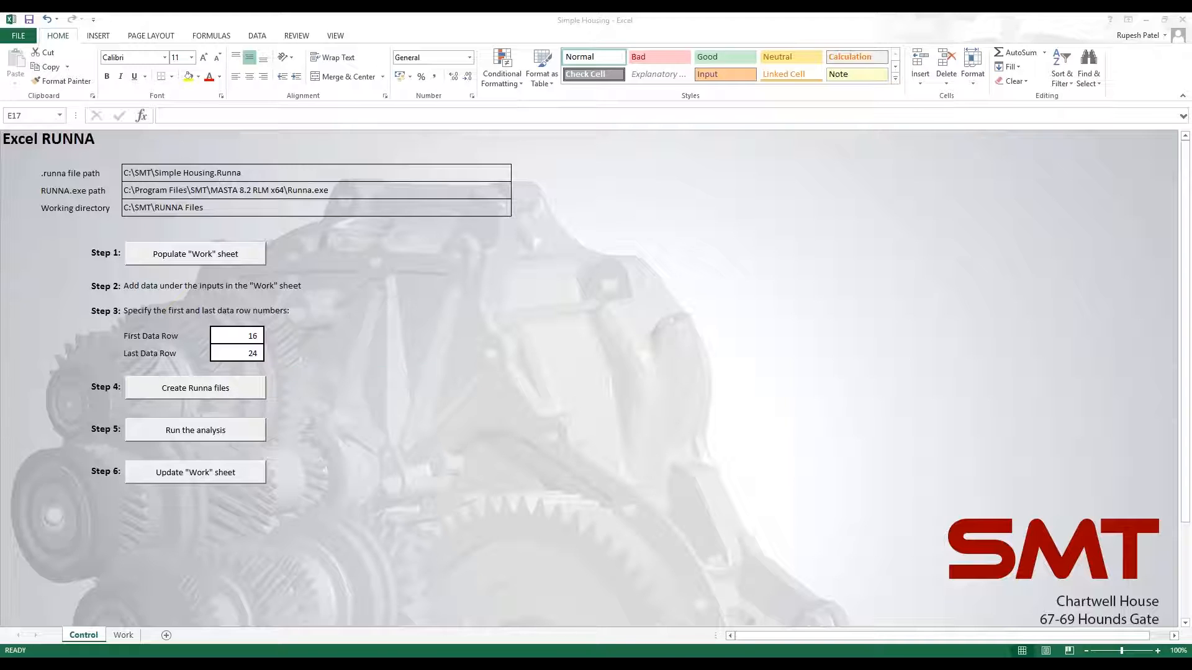
click(285, 630)
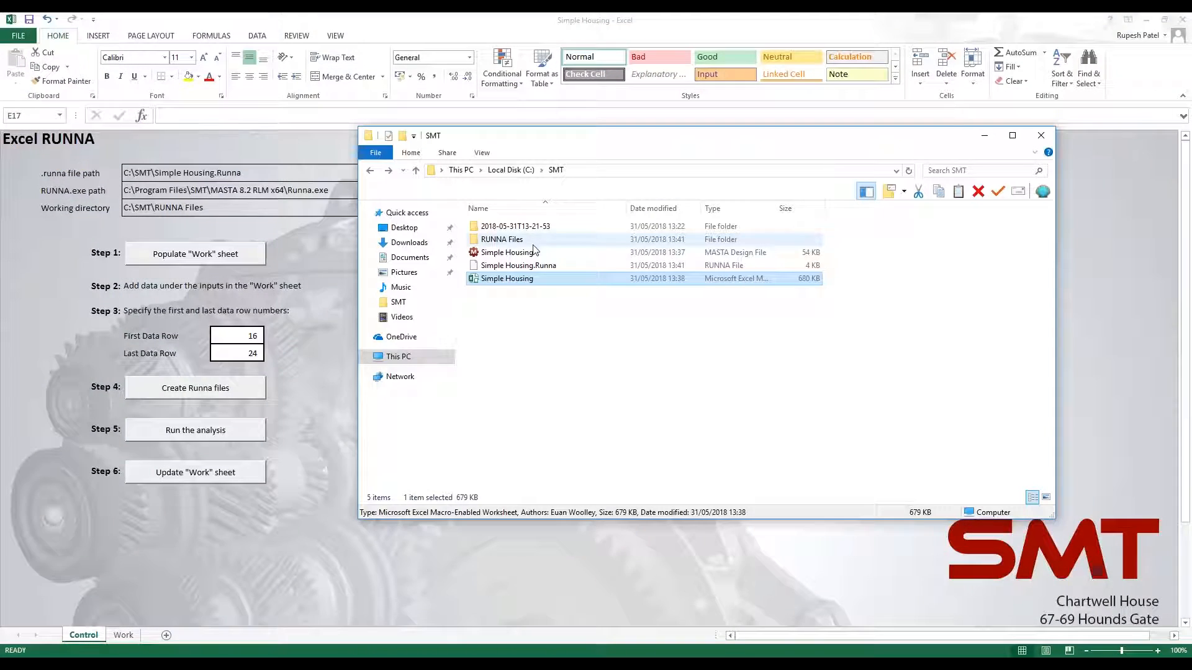
double_click(515, 244)
double_click(525, 256)
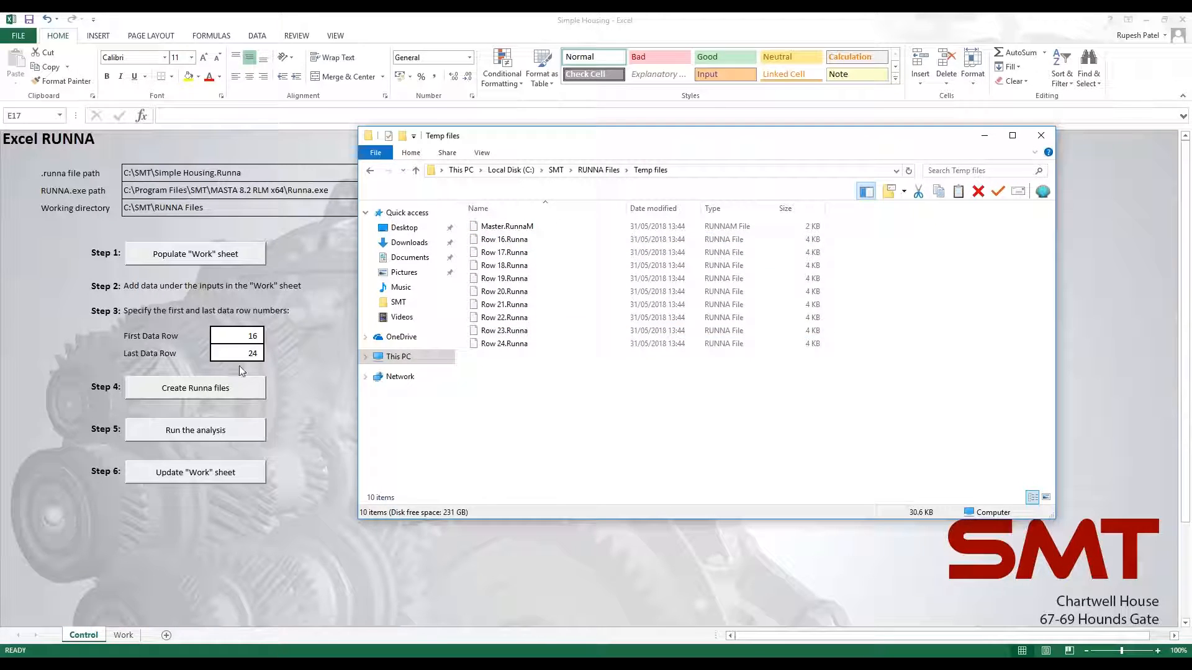
Step: Inspect Row 17.Runna in Notepad++, dismissing the plugin update, and close the open files and the editor
right_click(531, 252)
click(584, 287)
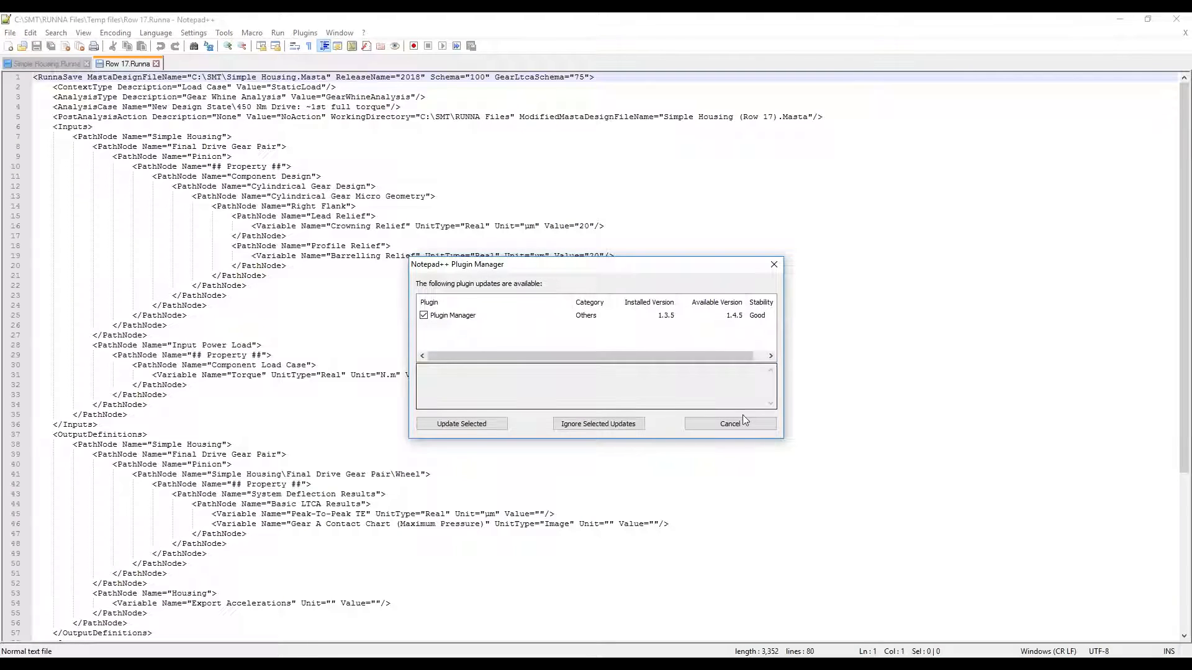
click(743, 422)
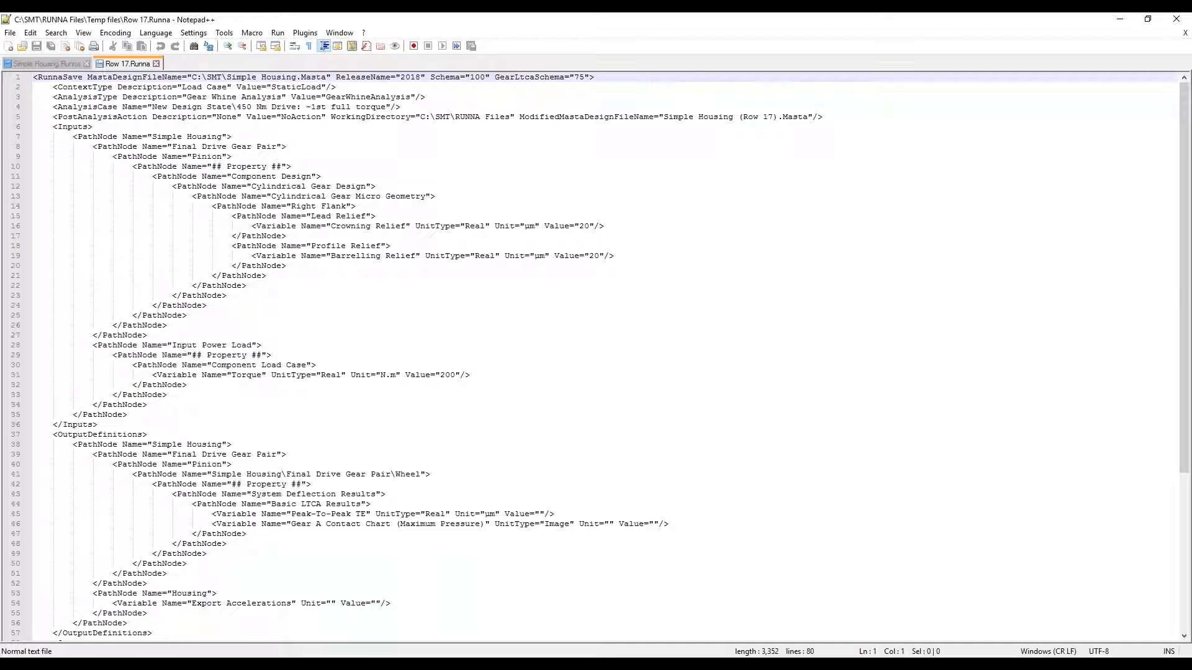
click(155, 64)
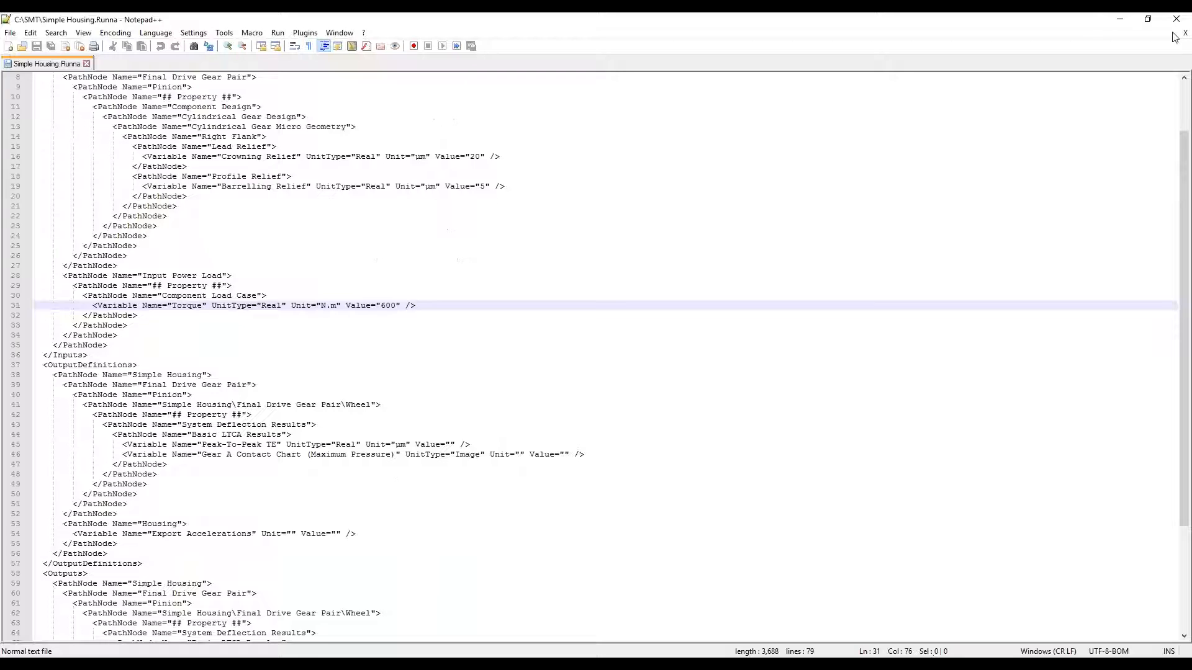
middle_click(39, 66)
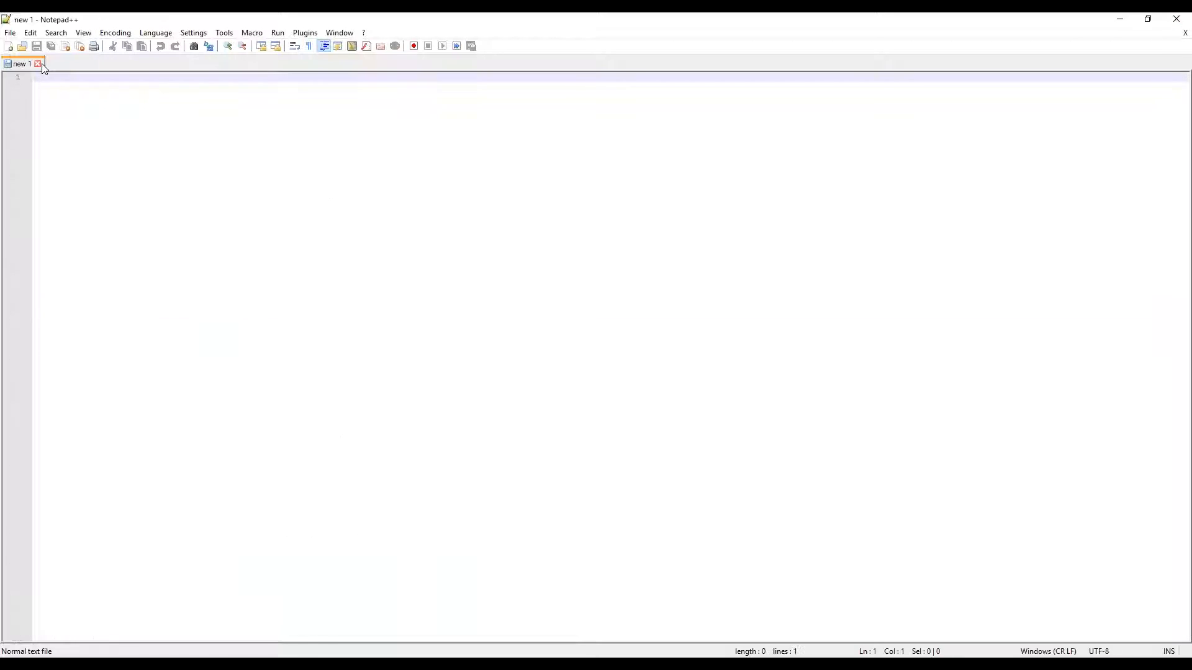
click(1174, 23)
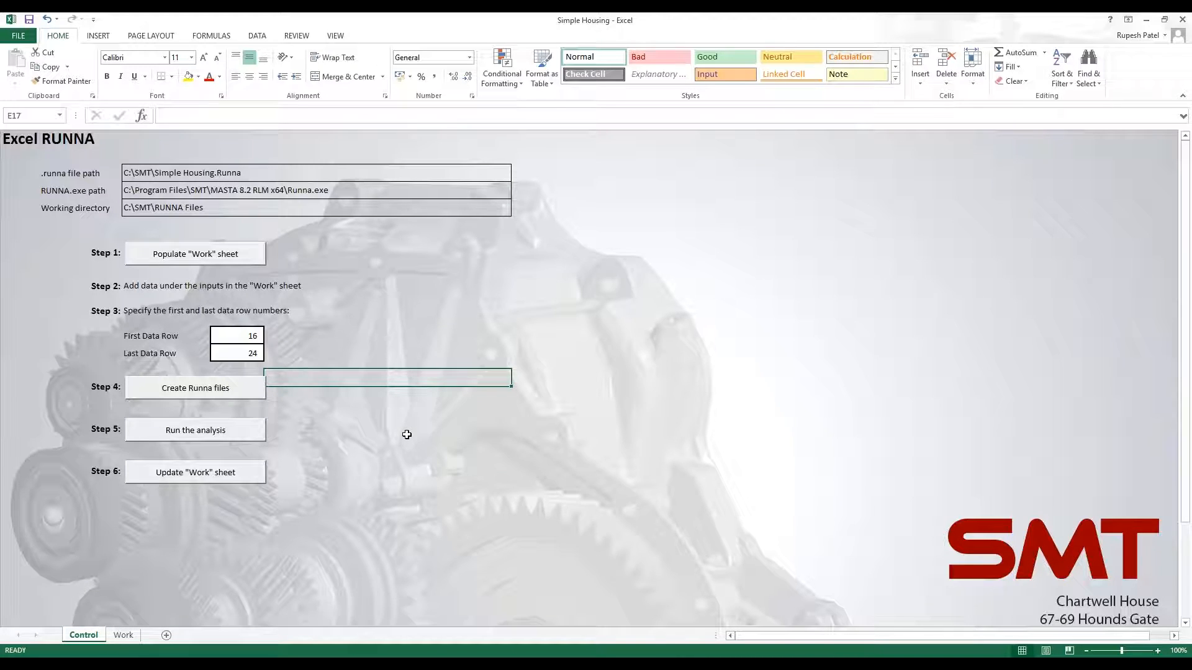
Step: Check the Work sheet in Excel, run the analysis from the Control sheet and monitor the workers in RUNNA Runner
click(123, 635)
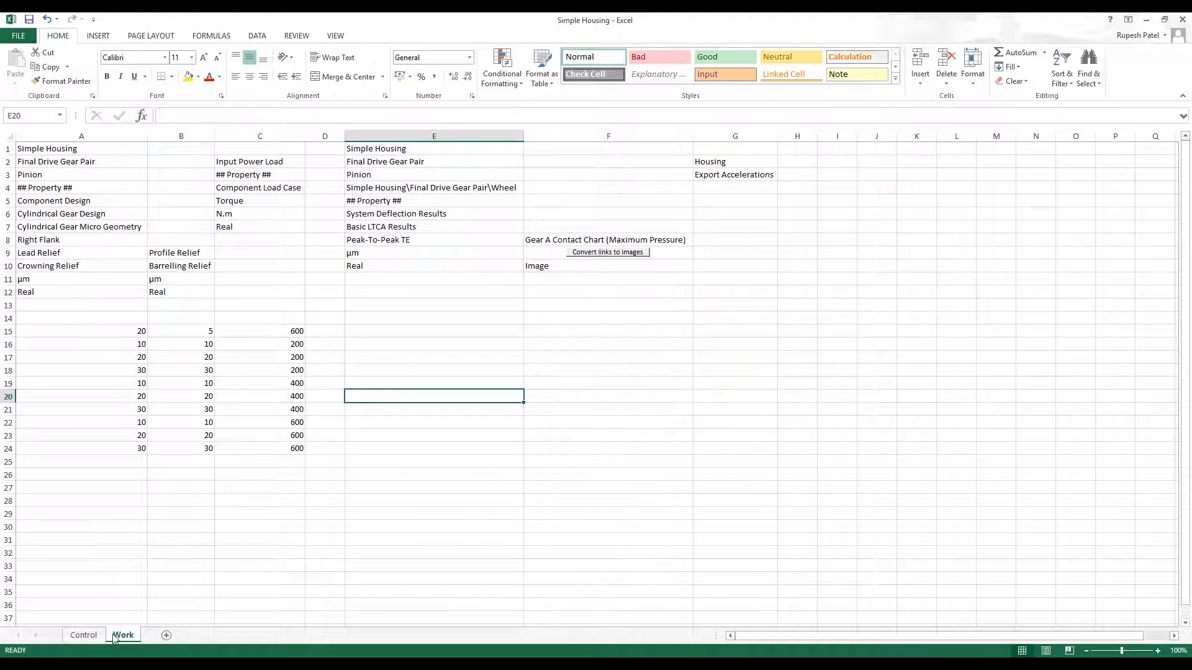
click(84, 635)
click(380, 668)
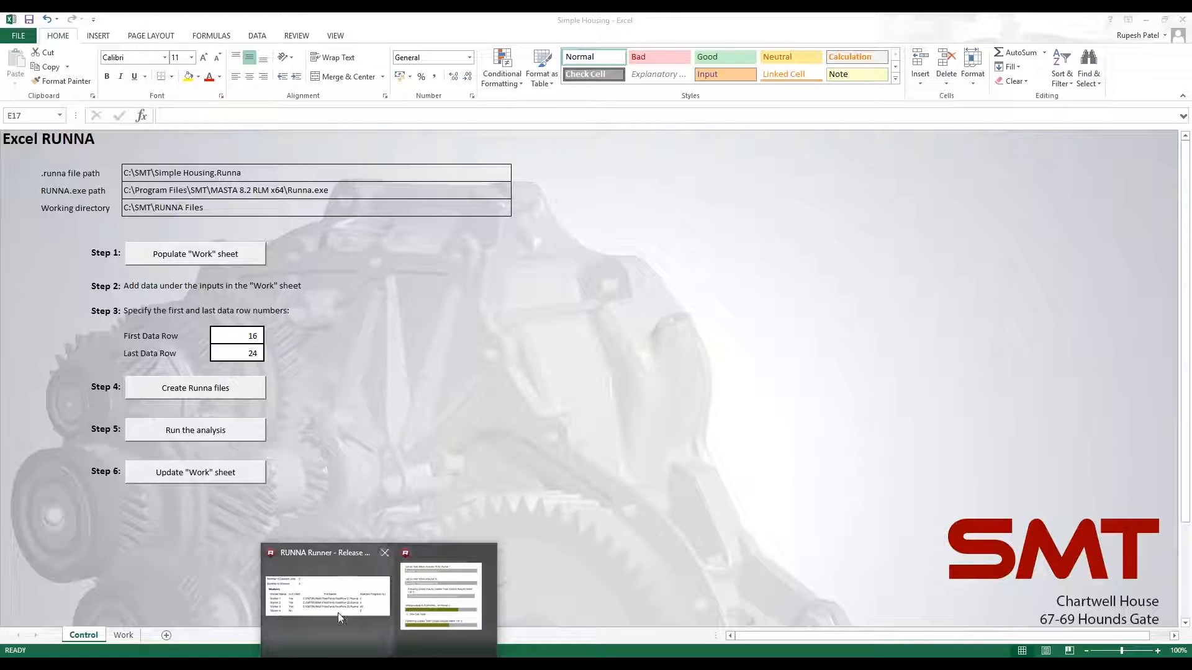
mouse_move(380, 668)
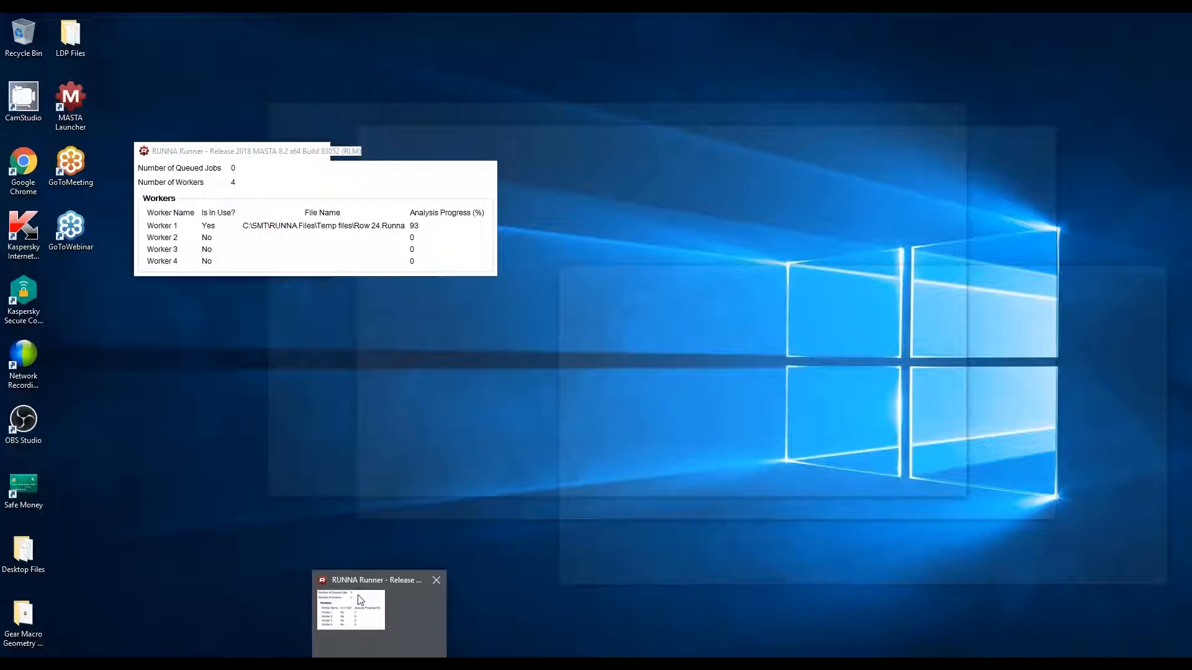
click(360, 599)
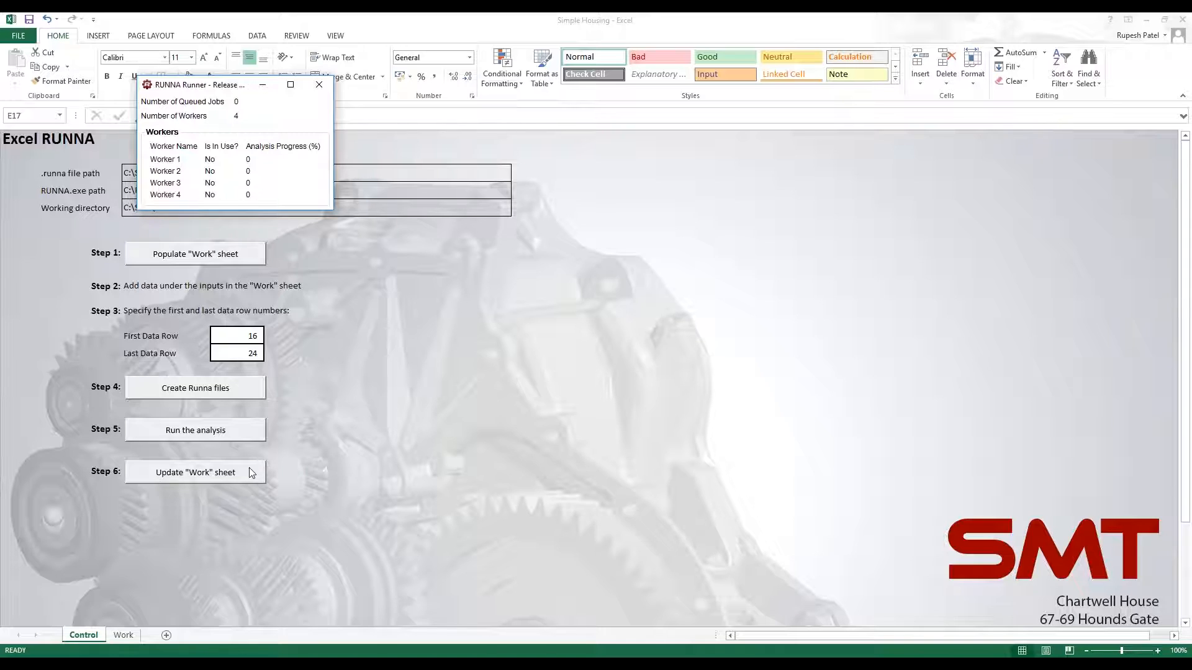
Step: Update the Work sheet with the analysis results and examine the Peak-To-Peak TE values in column E
click(340, 446)
click(242, 473)
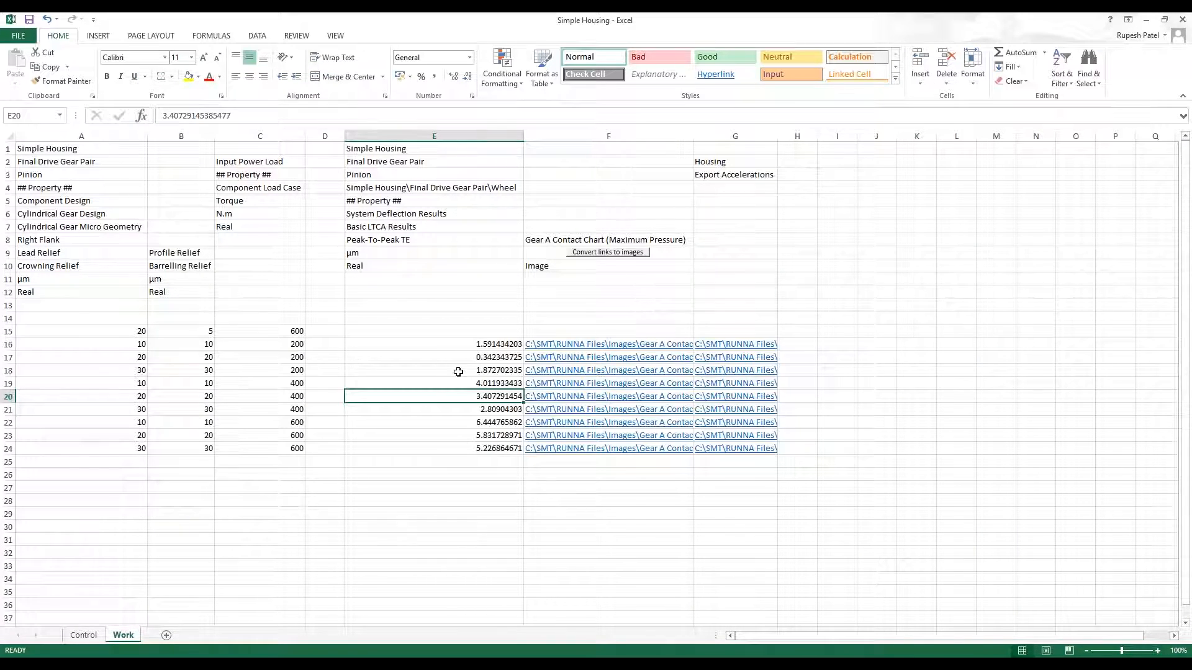
click(446, 345)
drag(441, 400, 440, 435)
click(424, 474)
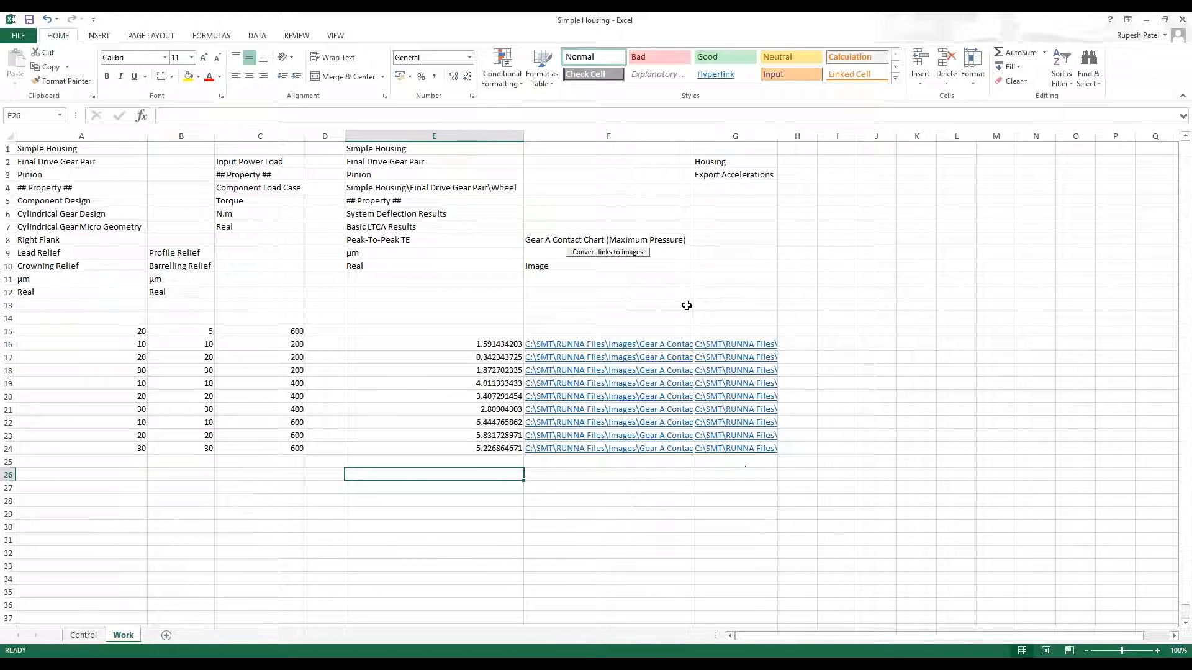
Step: Convert the Gear A Contact Chart links in column F to images and review the charts for the cases
click(630, 253)
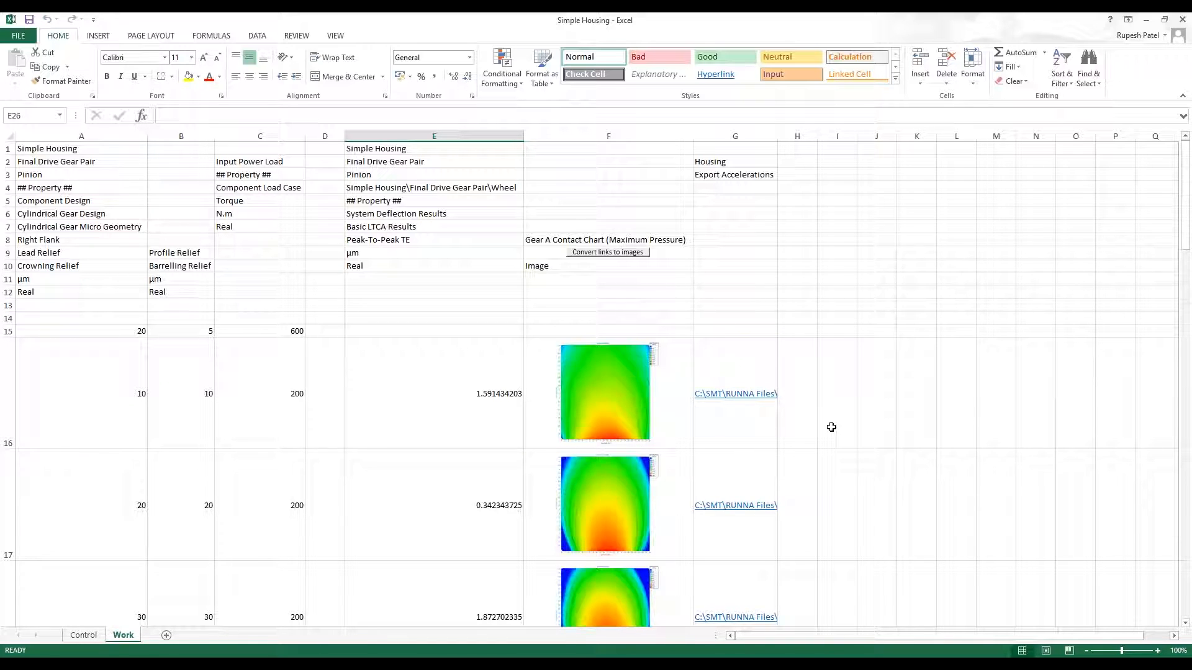
scroll(831, 427, down, 4)
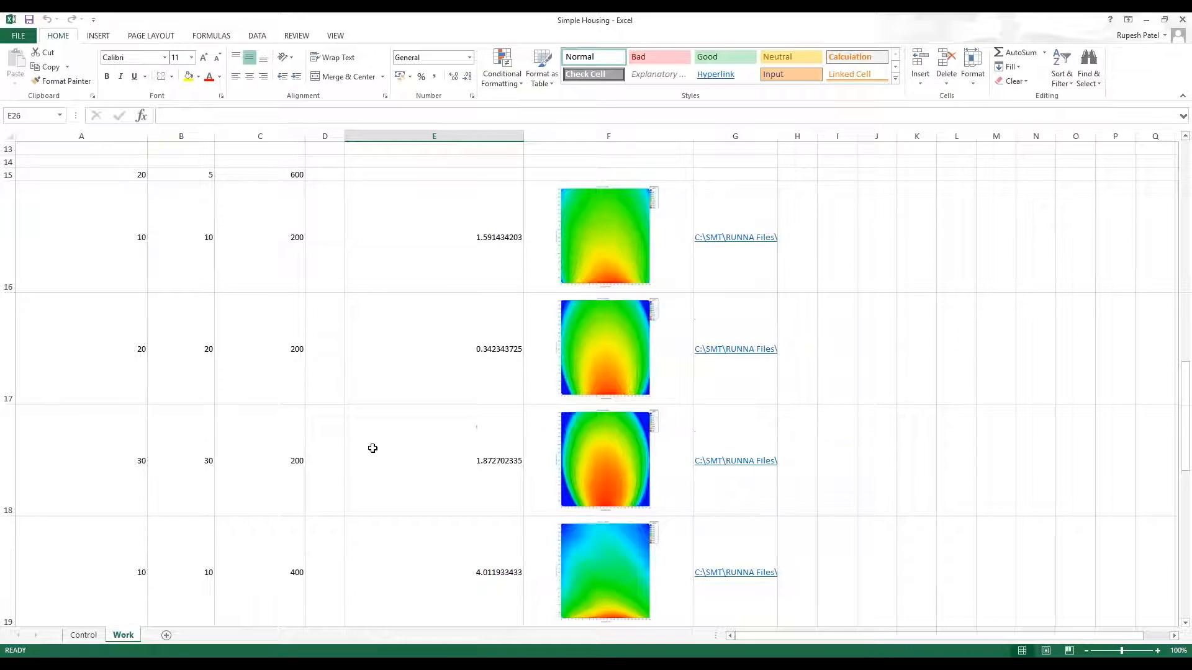
scroll(806, 422, down, 2)
scroll(807, 425, up, 6)
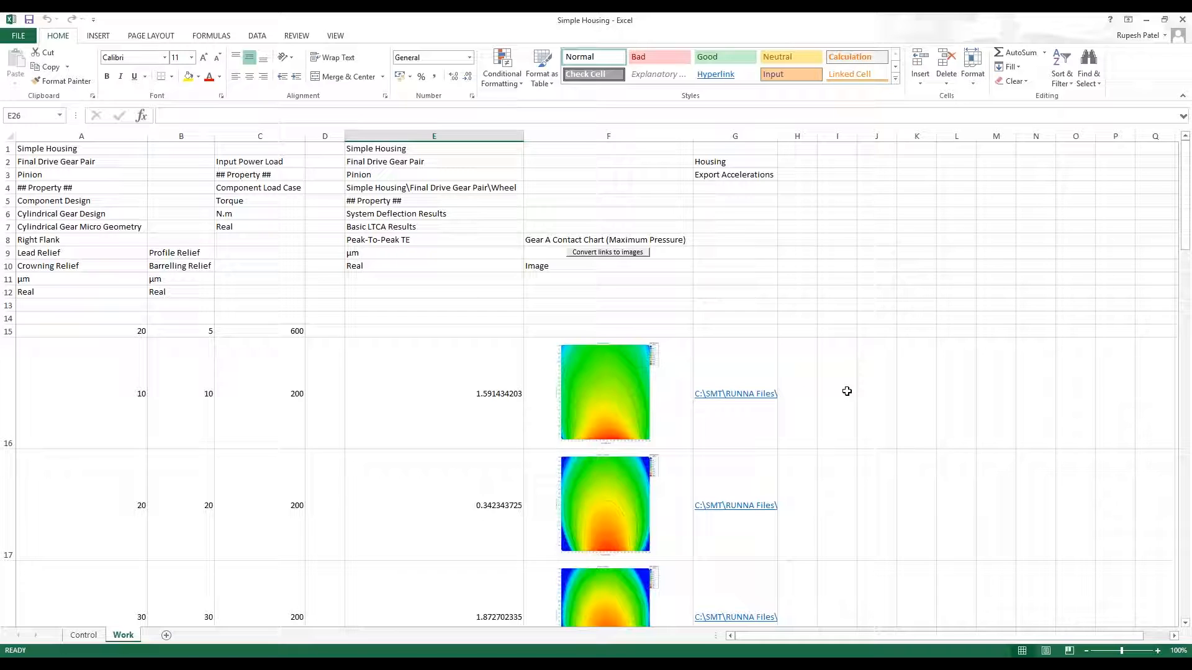
scroll(847, 391, down, 3)
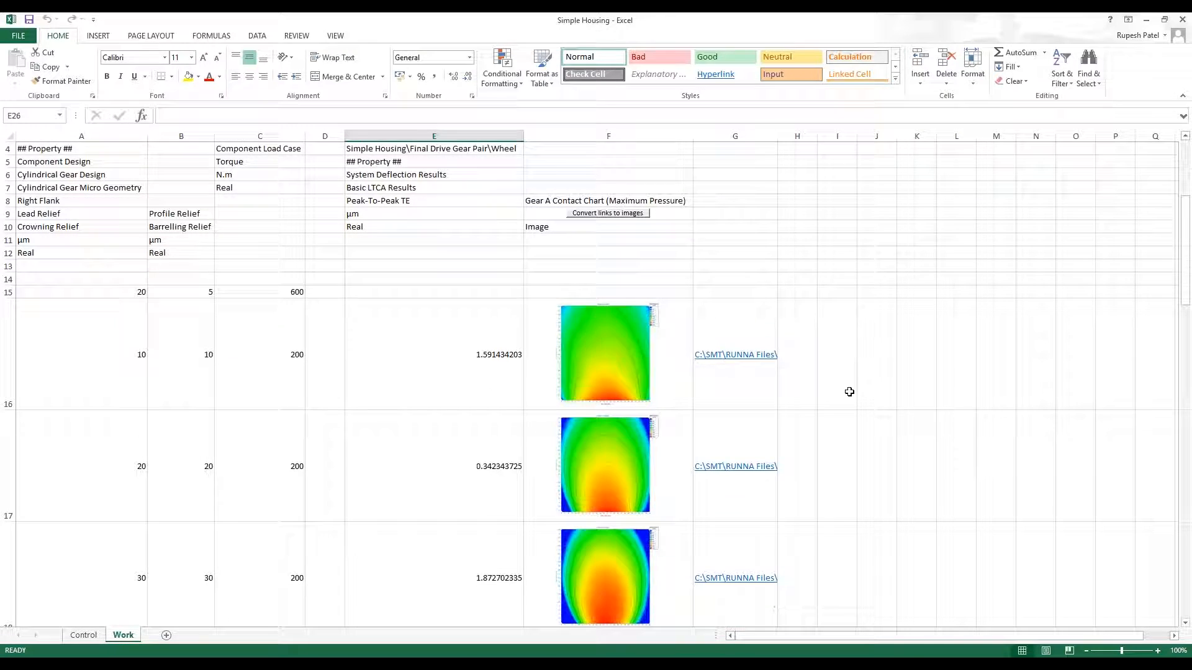